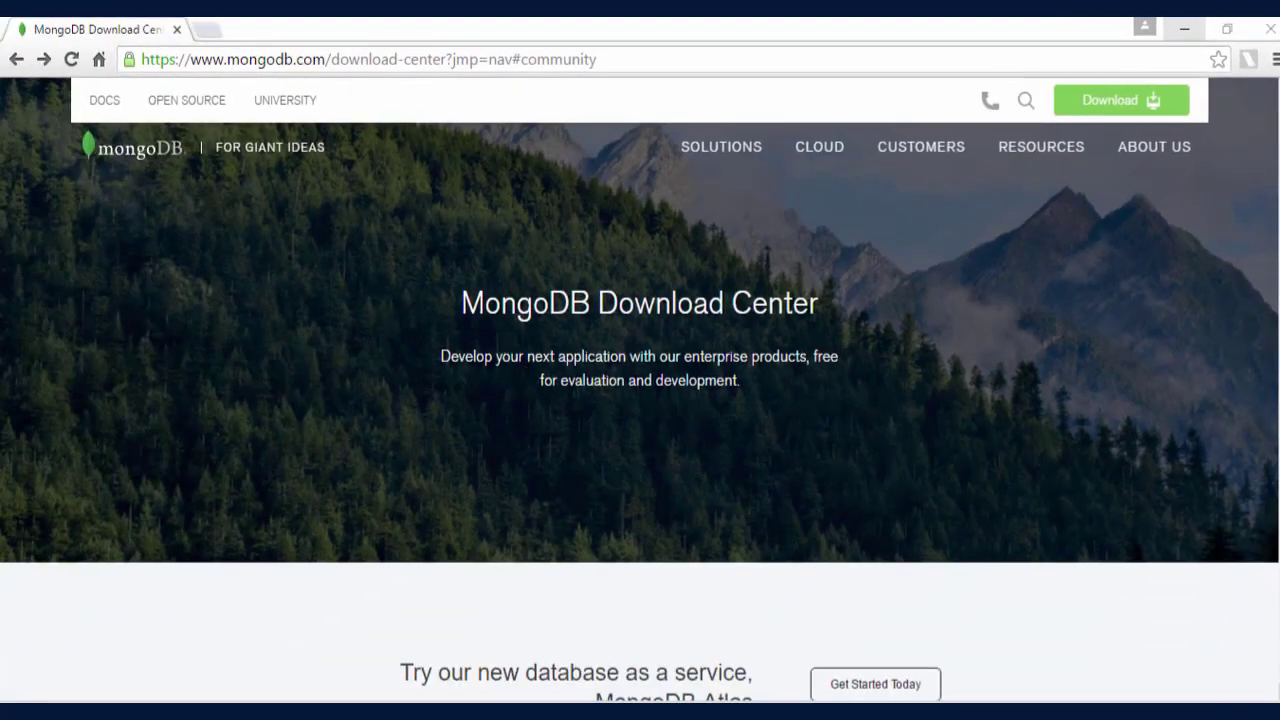
- Review the download options for Enterprise Server, Ops Manager, Compass and Connector for BI in the MongoDB Download Center
{"action": "scroll", "coordinate": [640, 400], "scroll_direction": "down", "scroll_amount": 4}
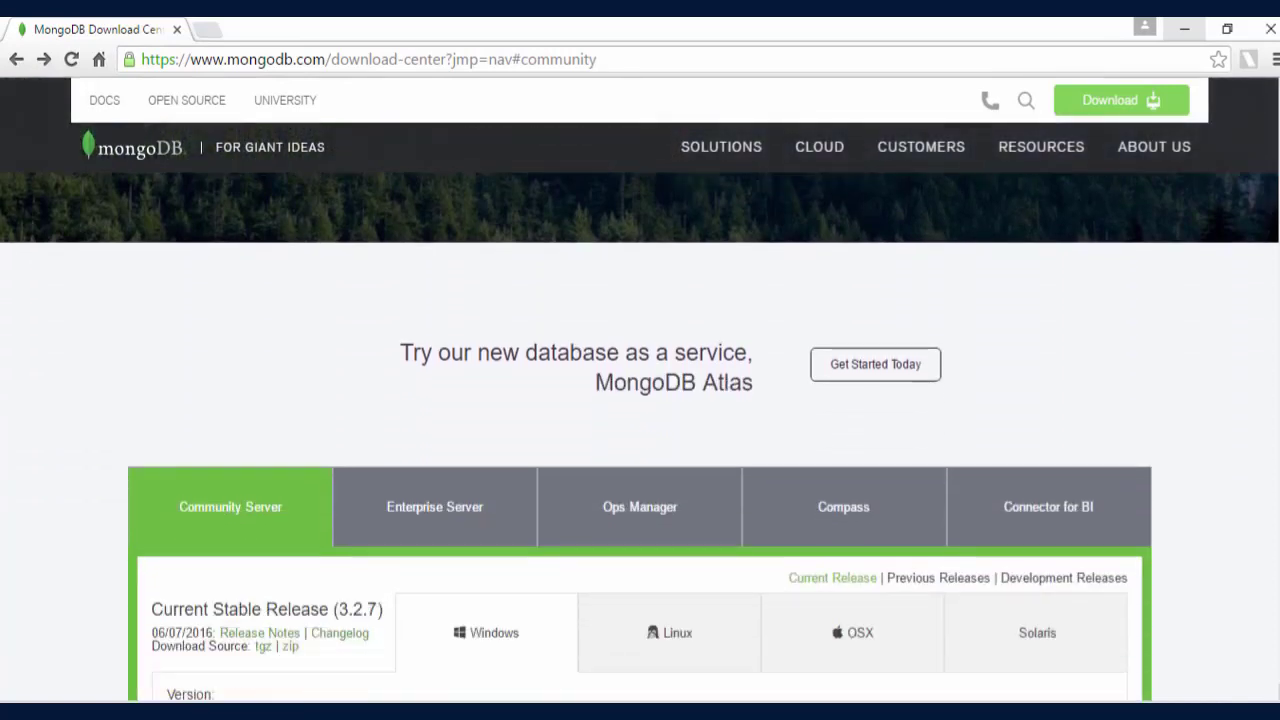
{"action": "scroll", "coordinate": [640, 450], "scroll_direction": "down", "scroll_amount": 1}
{"action": "scroll", "coordinate": [640, 450], "scroll_direction": "down", "scroll_amount": 1}
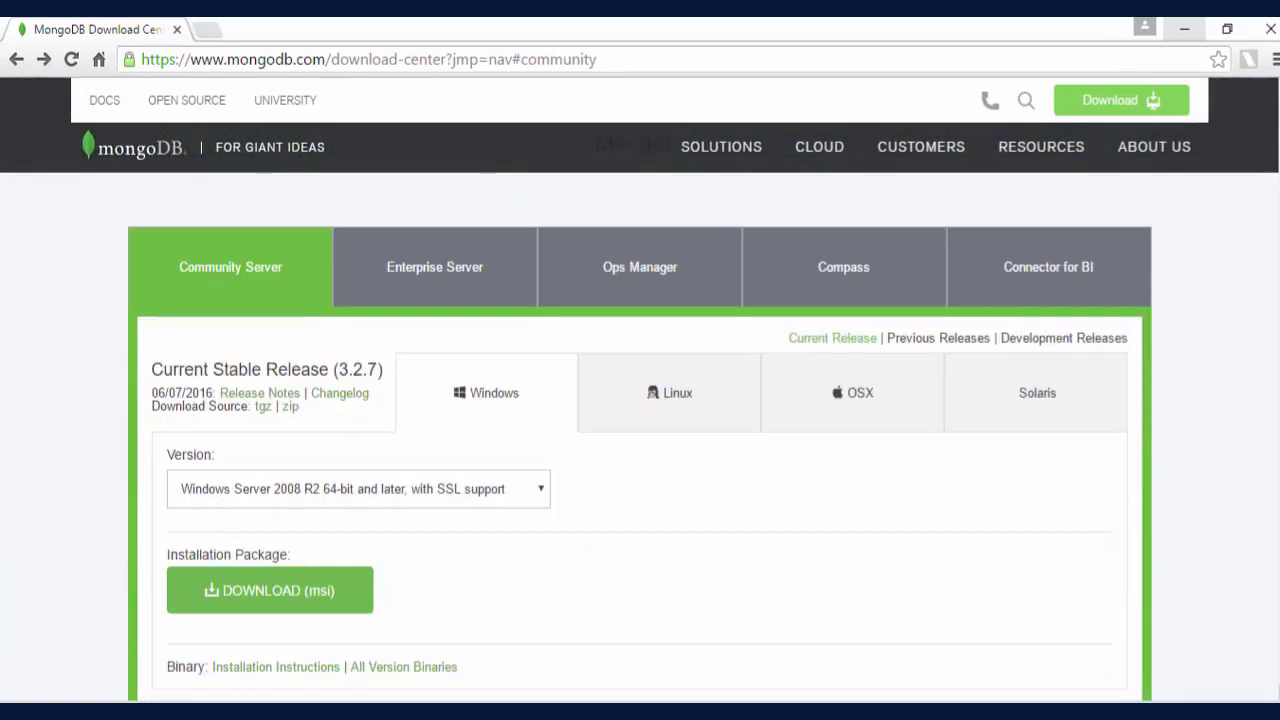
{"action": "scroll", "coordinate": [270, 543], "scroll_direction": "up", "scroll_amount": 2}
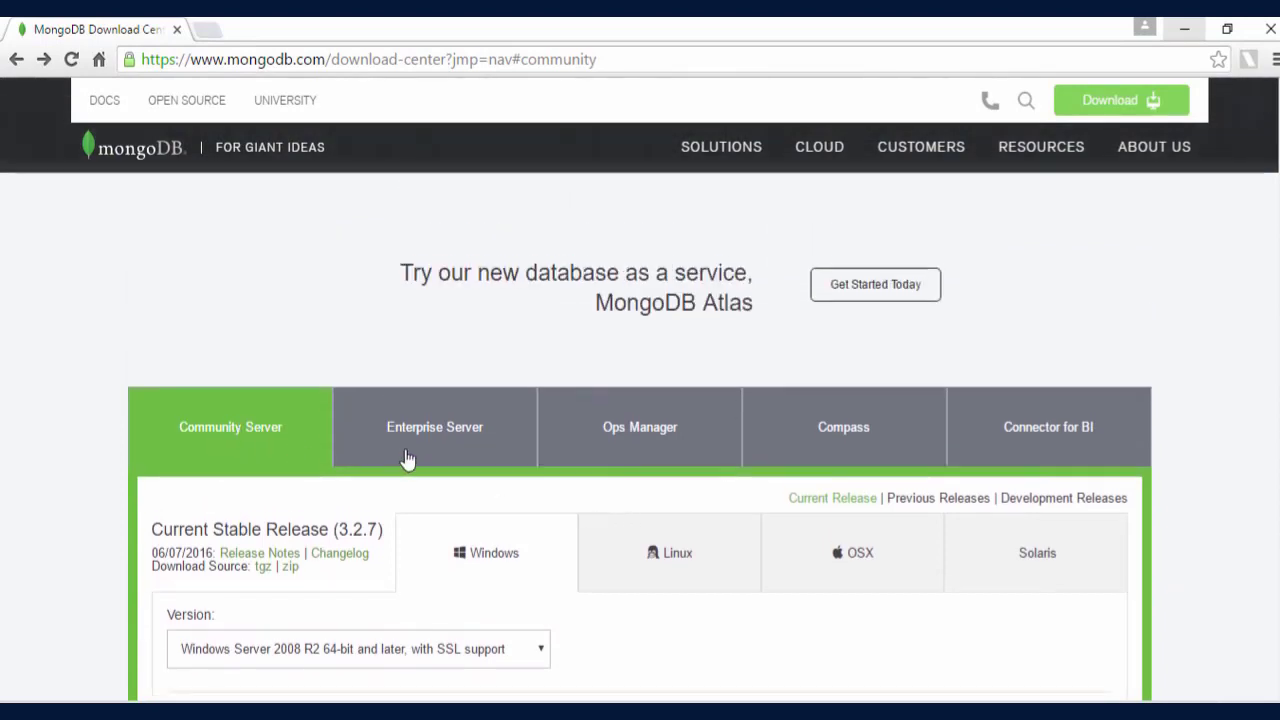
{"action": "left_click", "coordinate": [491, 449]}
{"action": "left_click", "coordinate": [648, 453]}
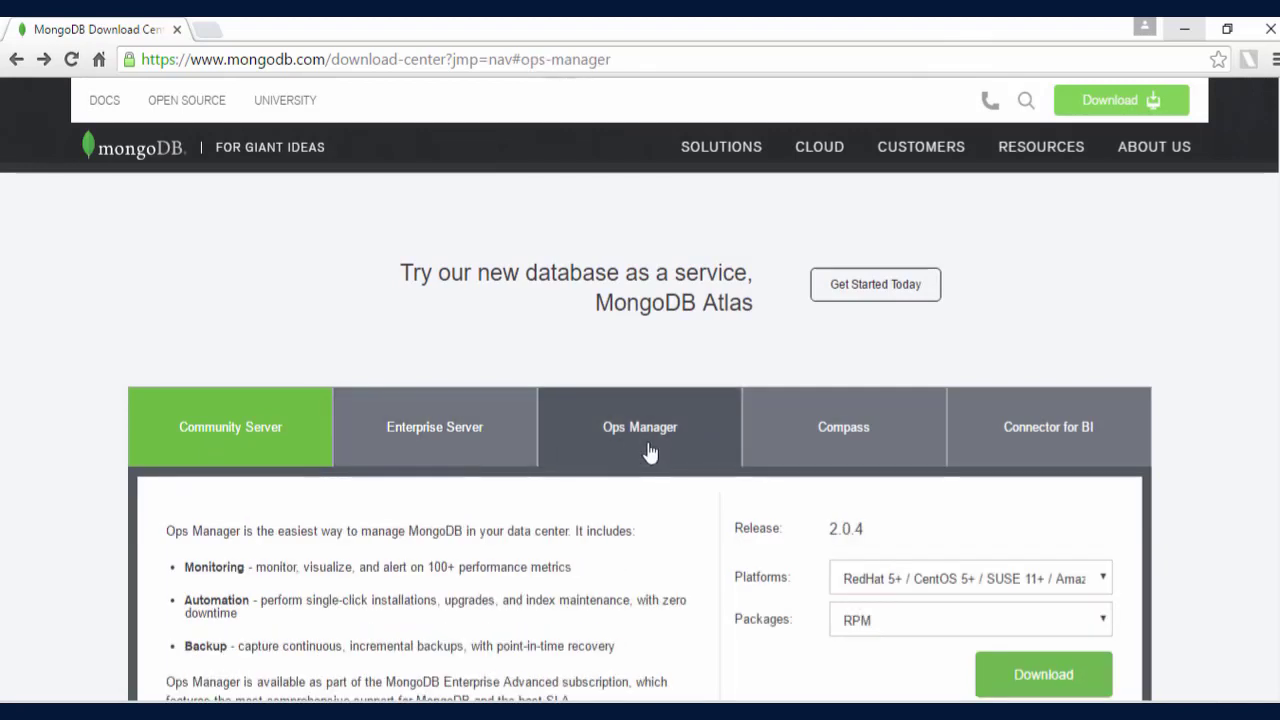
{"action": "left_click", "coordinate": [779, 451]}
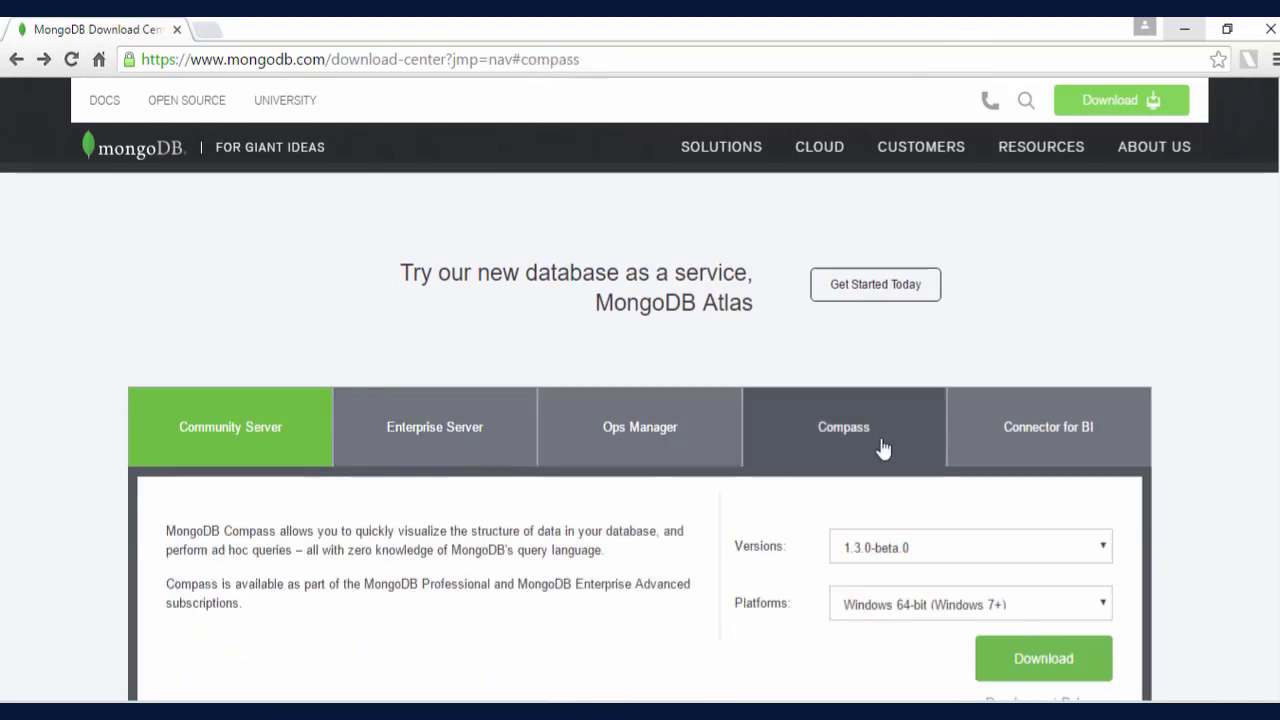
{"action": "left_click", "coordinate": [1040, 437]}
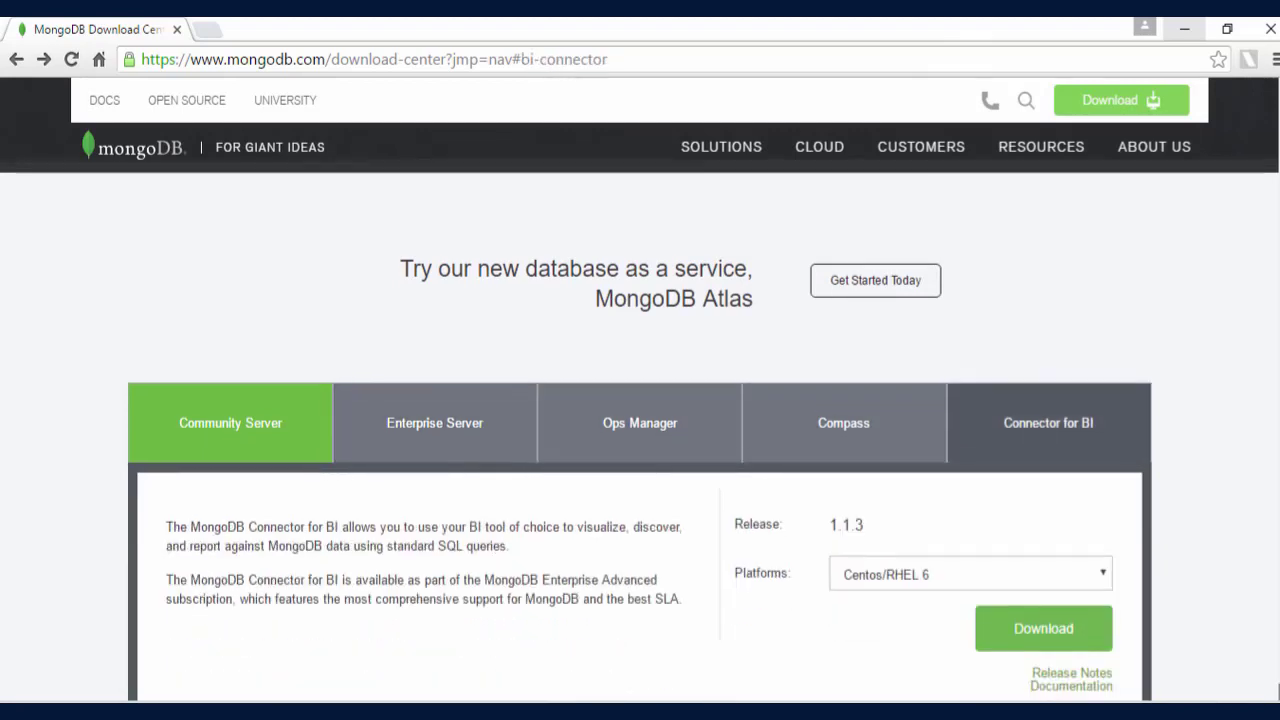
{"action": "scroll", "coordinate": [613, 403], "scroll_direction": "down", "scroll_amount": 2}
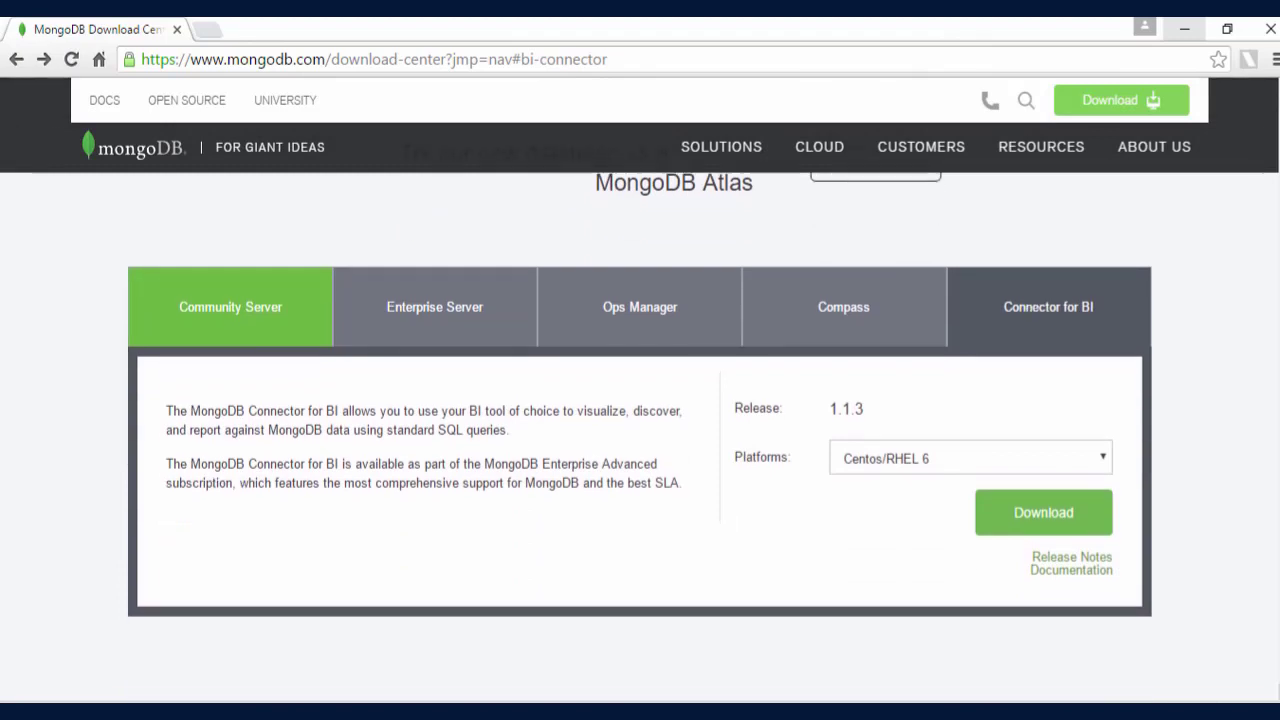
- Return to the Community Server downloads and examine the options offered for Windows, Linux, OSX and Solaris
{"action": "left_click", "coordinate": [240, 340]}
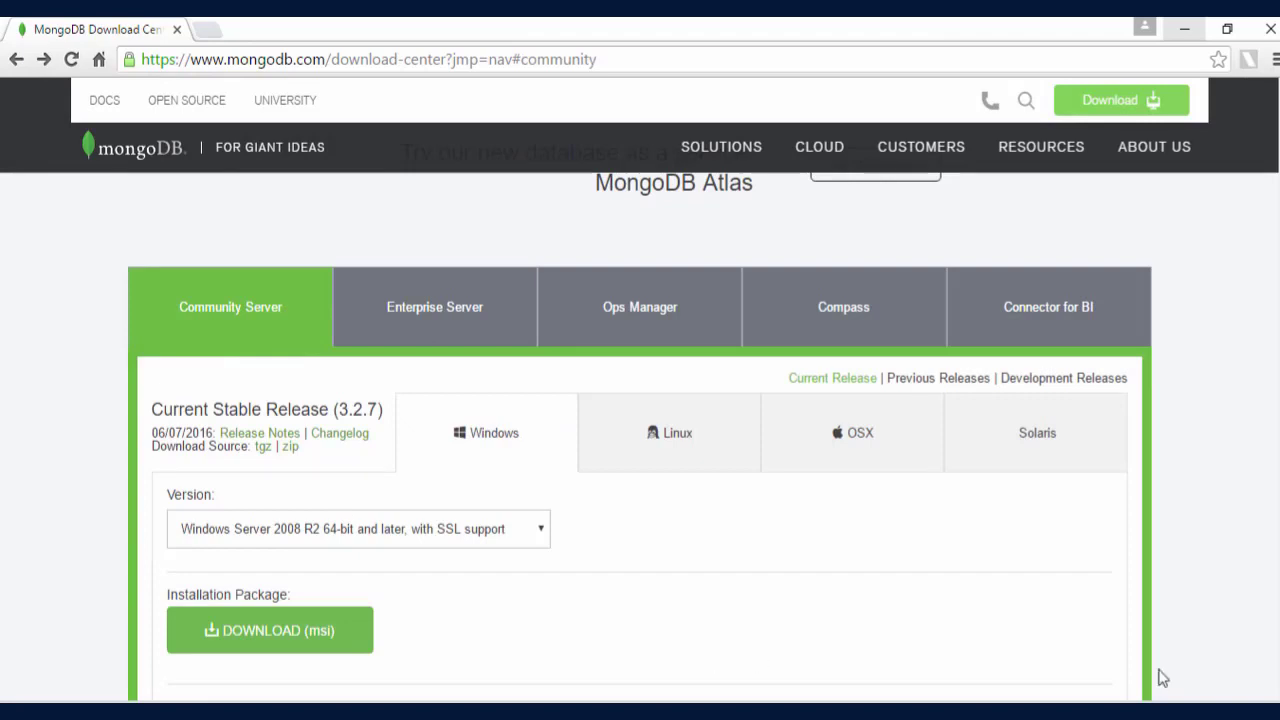
{"action": "scroll", "coordinate": [640, 429], "scroll_direction": "down", "scroll_amount": 2}
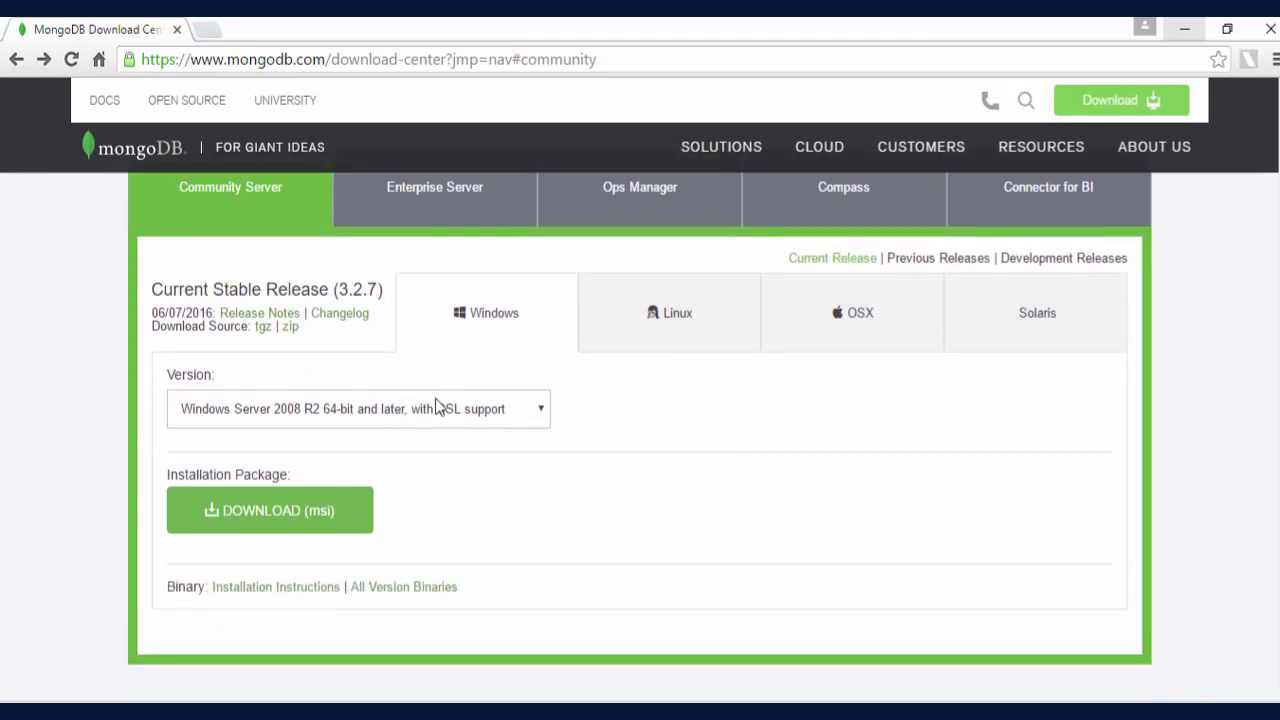
{"action": "left_click", "coordinate": [505, 416]}
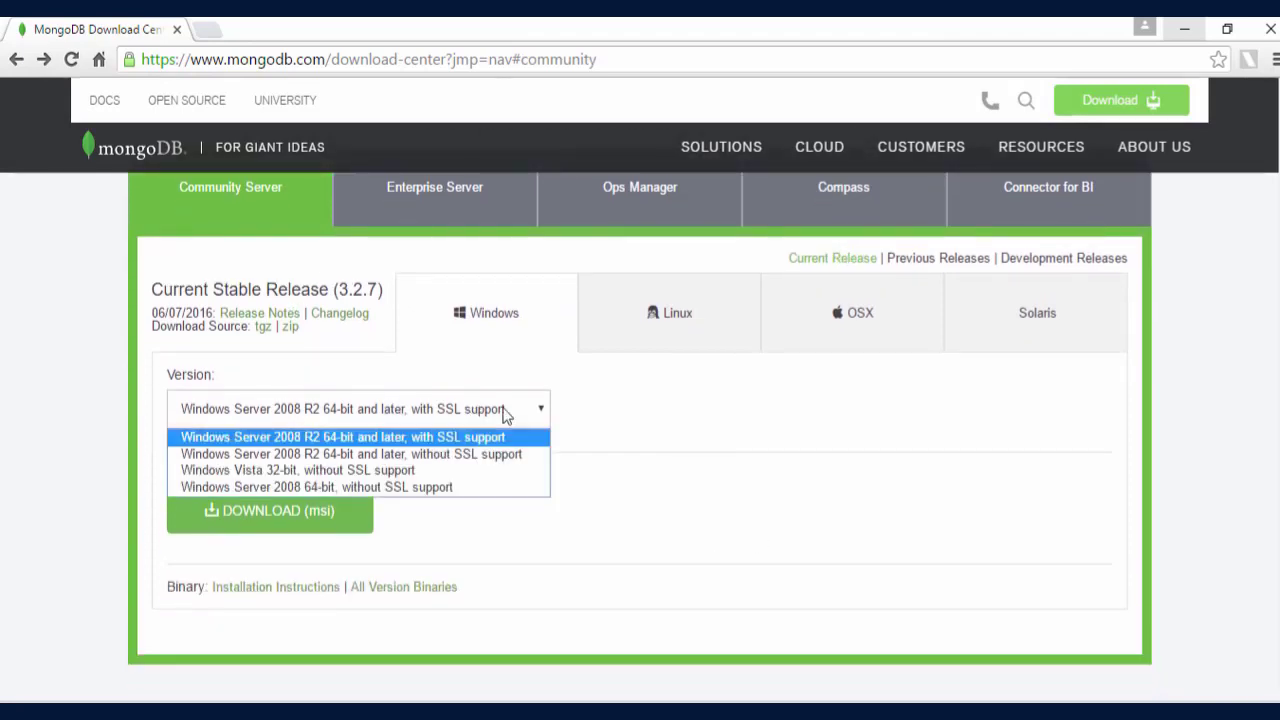
{"action": "left_click", "coordinate": [558, 323]}
{"action": "left_click", "coordinate": [648, 322]}
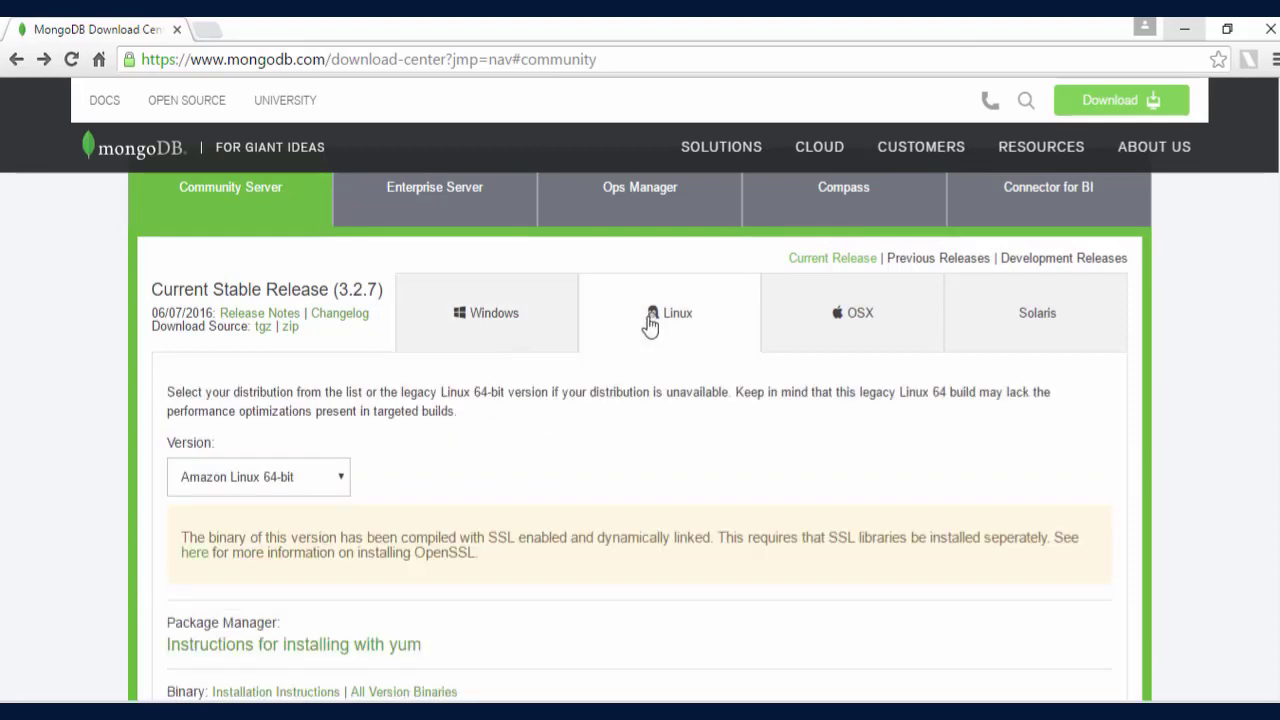
{"action": "left_click", "coordinate": [803, 325]}
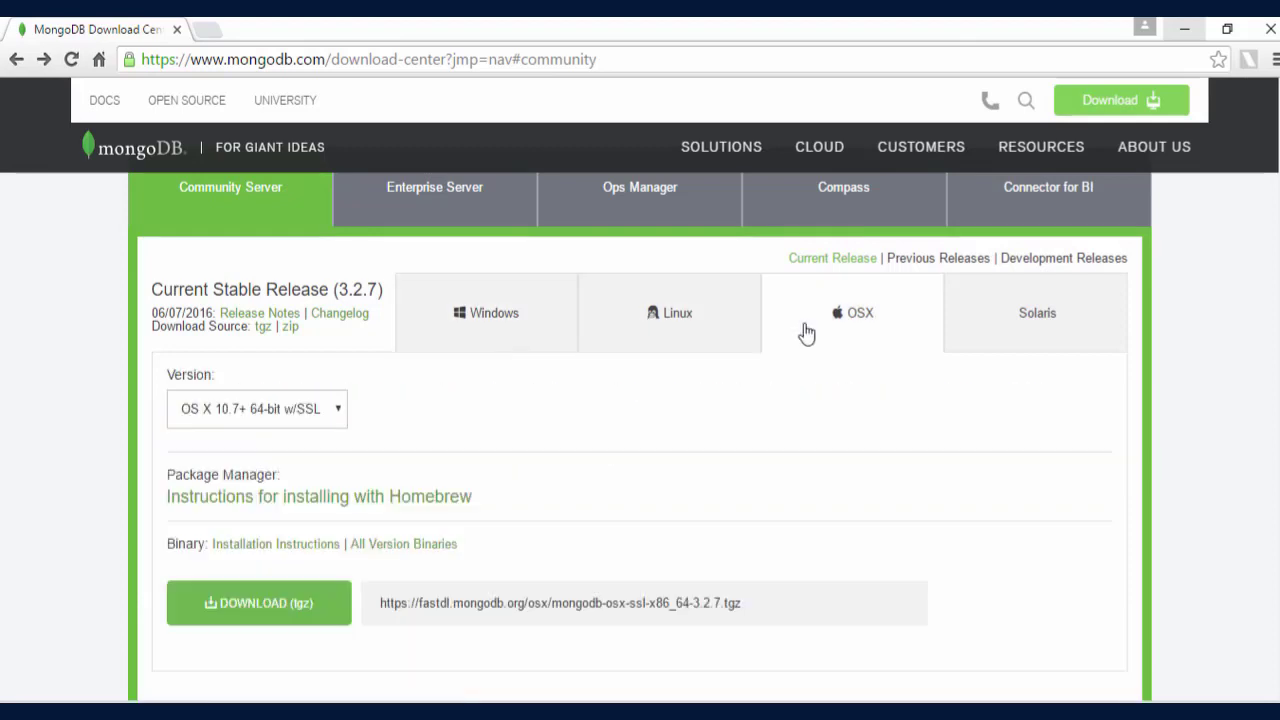
{"action": "left_click", "coordinate": [1006, 331]}
{"action": "left_click", "coordinate": [540, 335]}
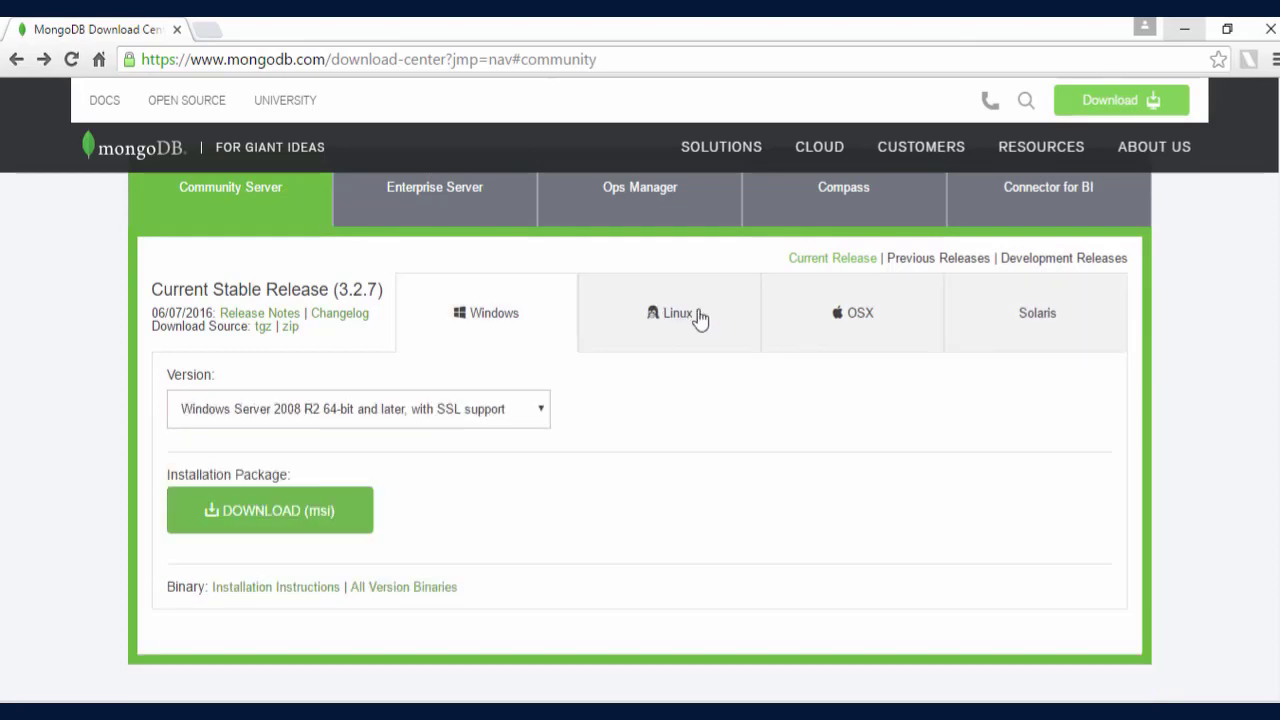
{"action": "left_click", "coordinate": [670, 332]}
{"action": "left_click", "coordinate": [853, 330]}
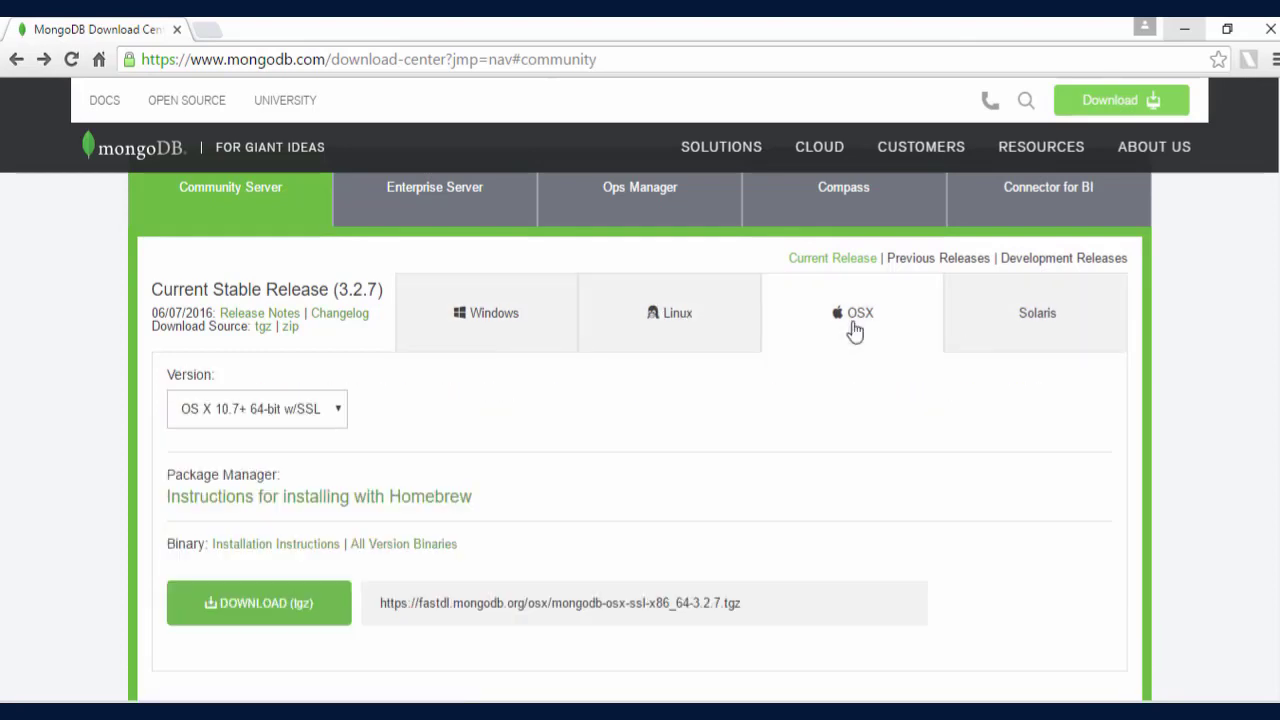
{"action": "left_click", "coordinate": [1031, 316]}
- For the Windows Community Server download, select the version "Windows Server 2008 R2 64-bit and later, with SSL support"
{"action": "left_click", "coordinate": [537, 316]}
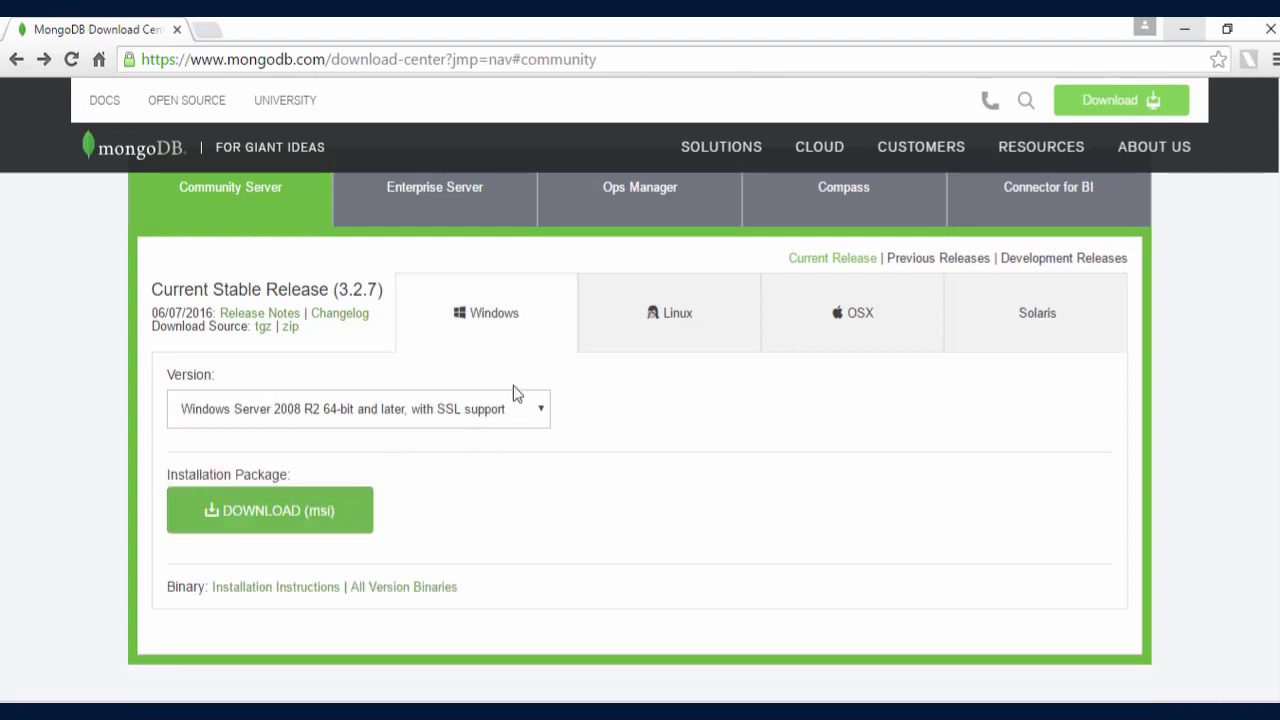
{"action": "left_click", "coordinate": [456, 411]}
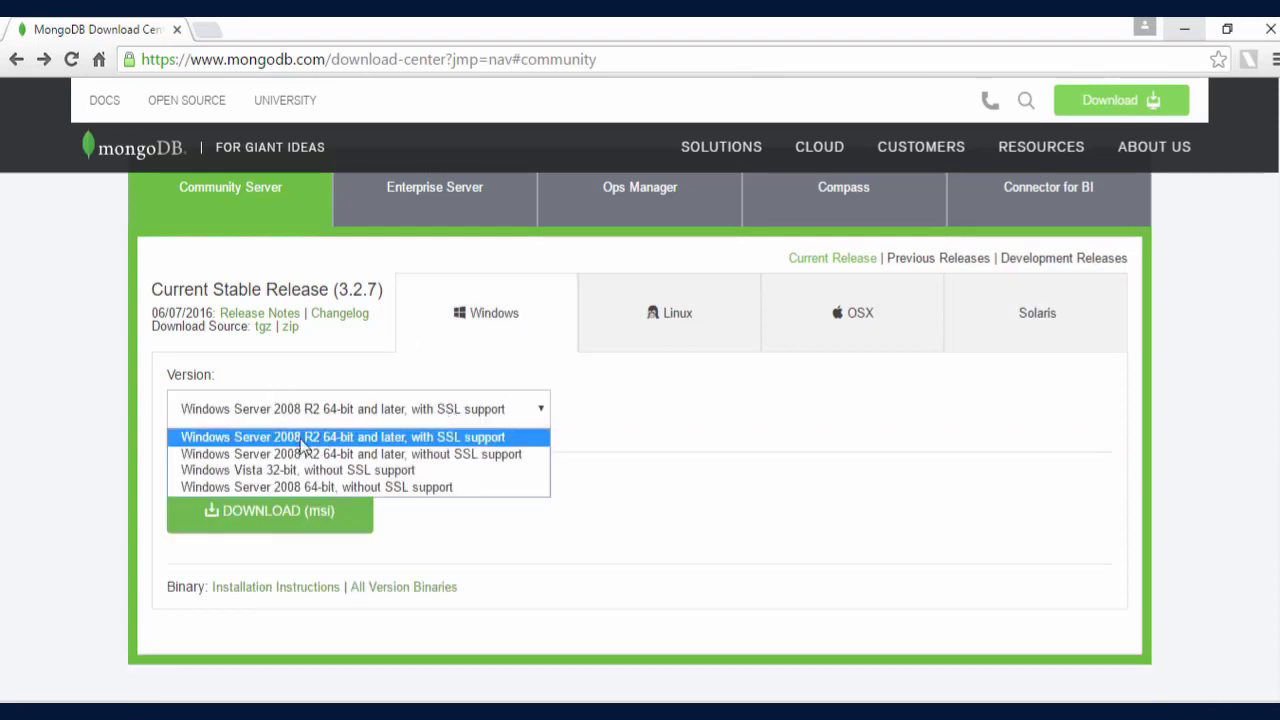
{"action": "left_click", "coordinate": [404, 438]}
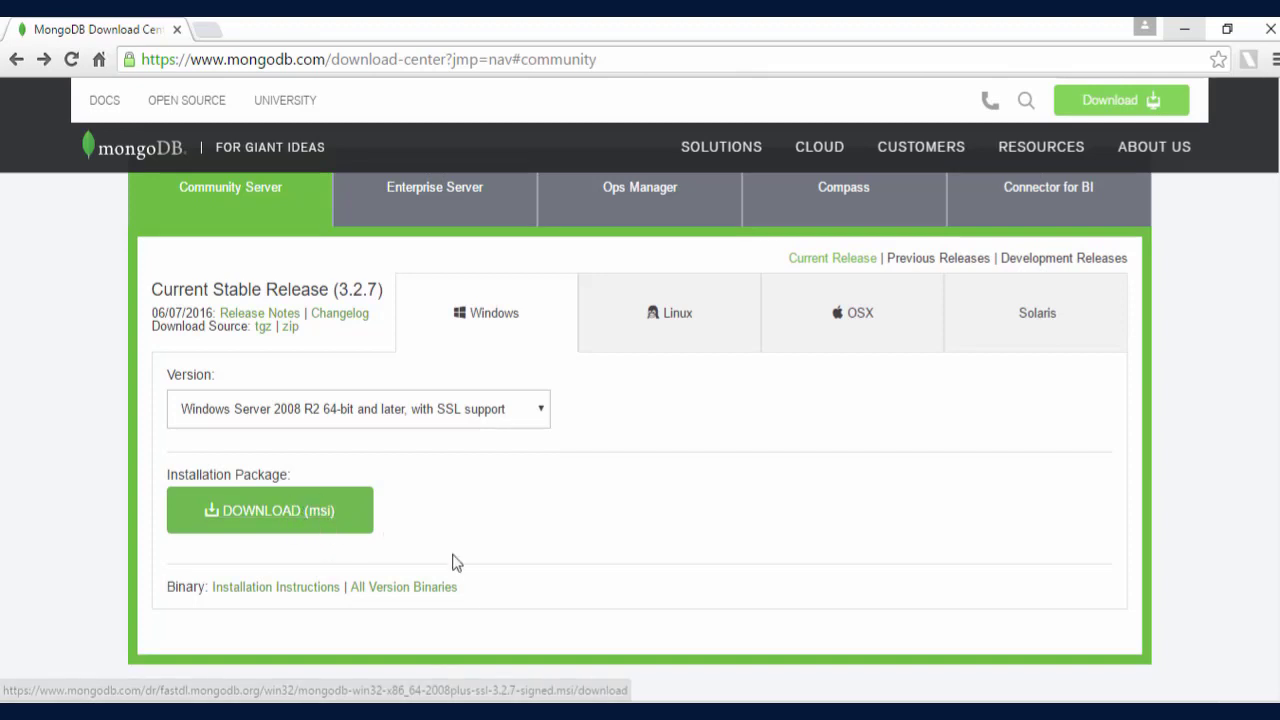
- Switch to the Downloads folder in File Explorer and launch the downloaded mongodb-win32 installer
{"action": "mouse_move", "coordinate": [484, 712]}
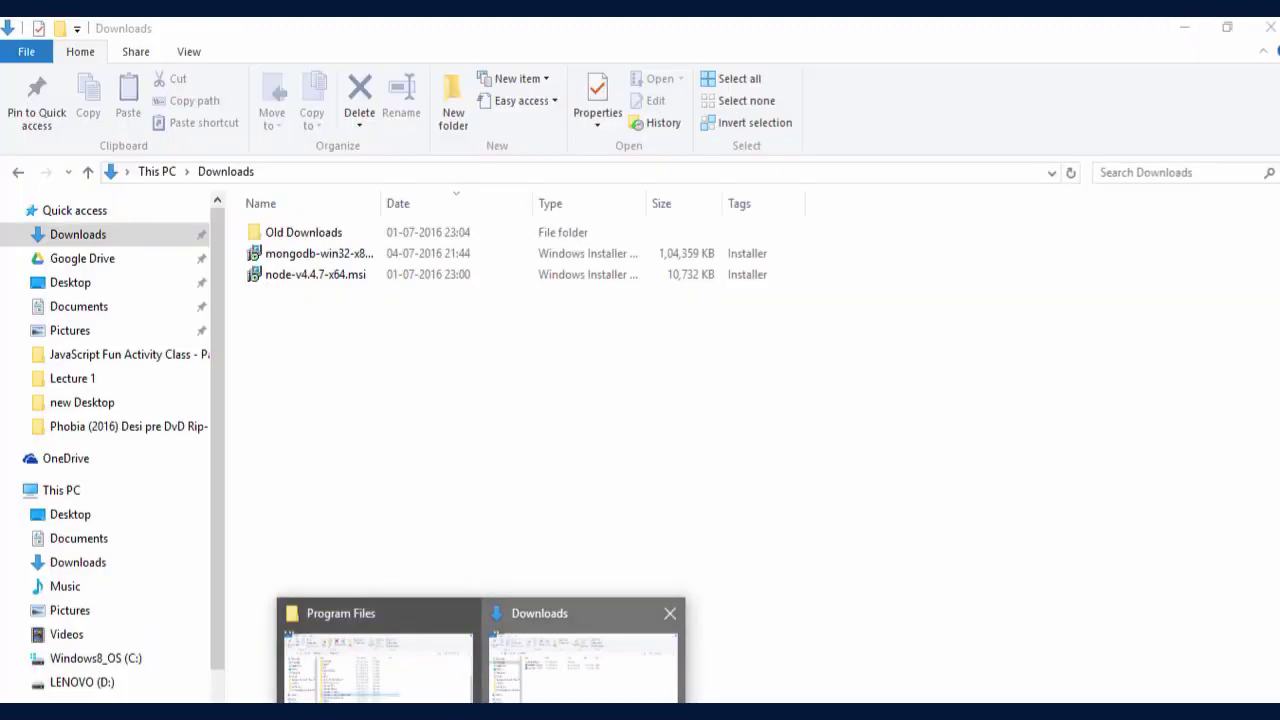
{"action": "left_click", "coordinate": [584, 650]}
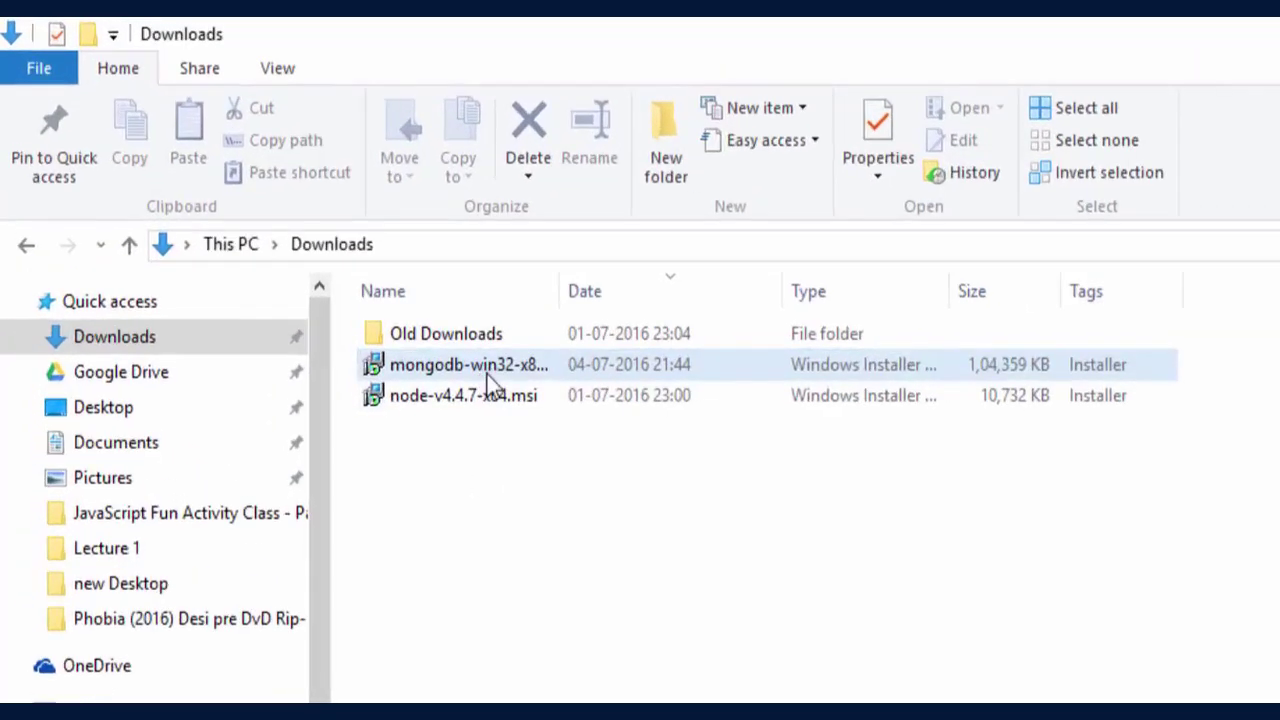
{"action": "mouse_move", "coordinate": [339, 262]}
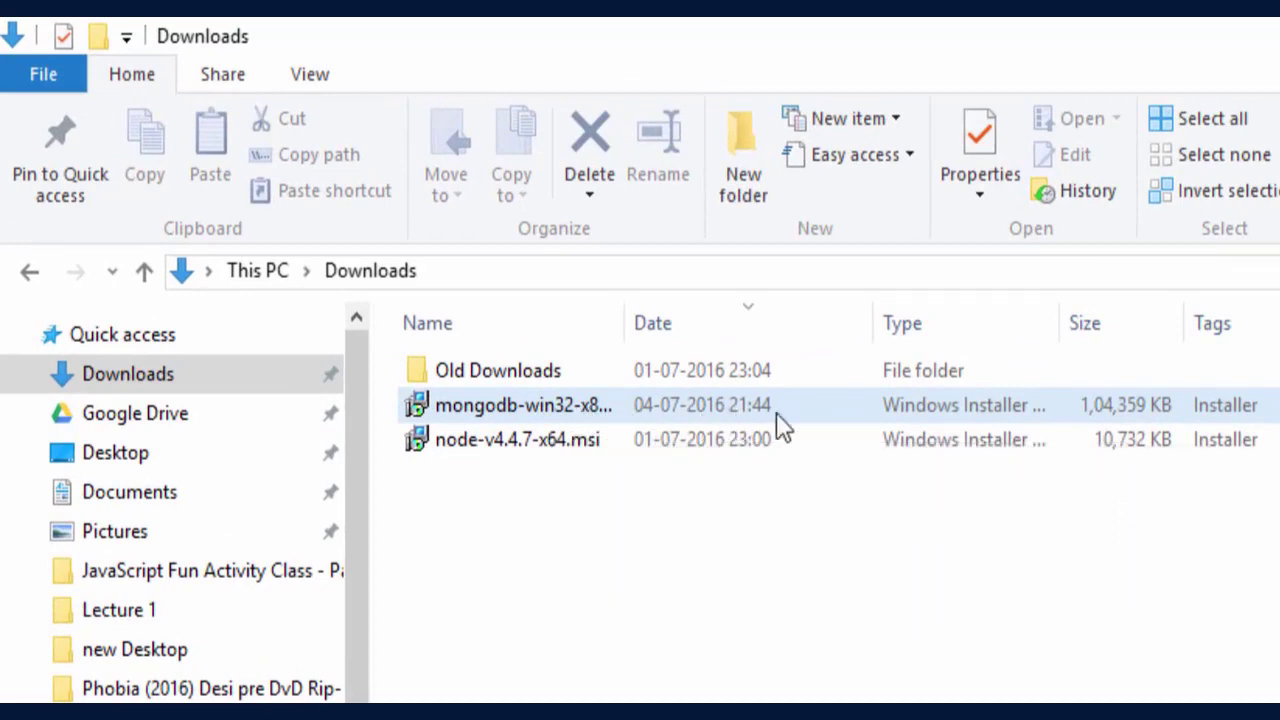
{"action": "left_click", "coordinate": [672, 515]}
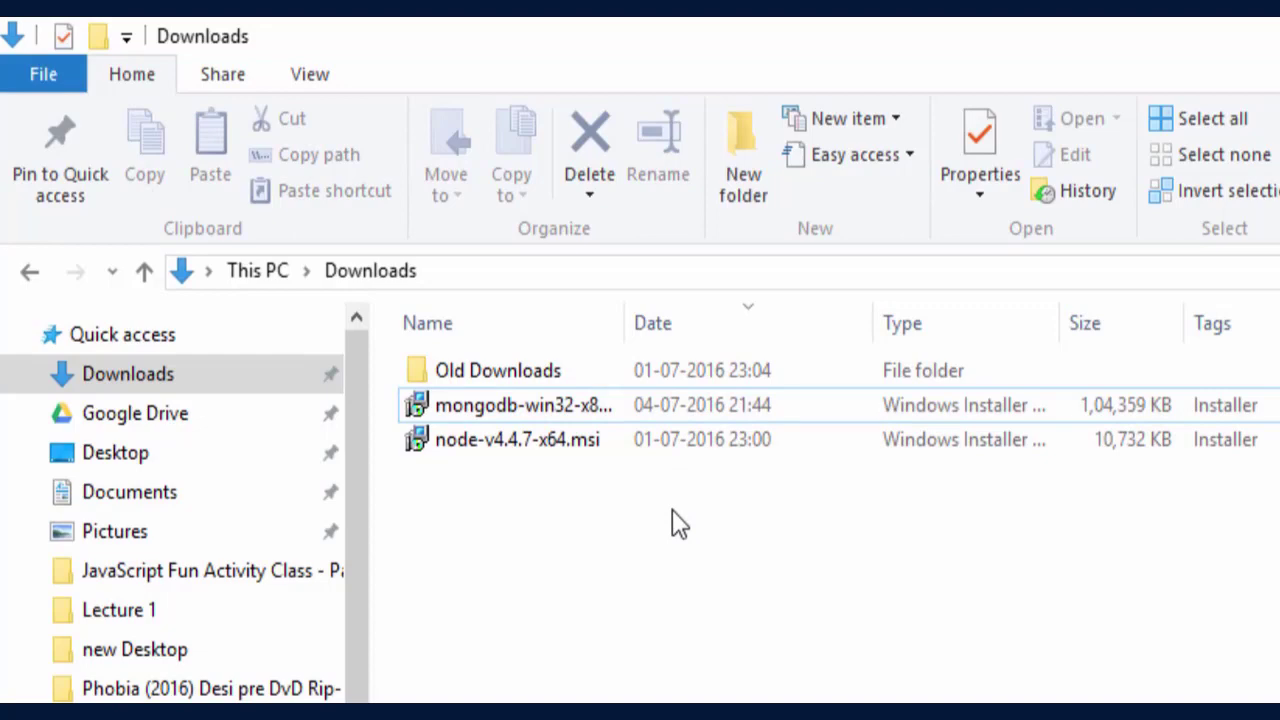
{"action": "right_click", "coordinate": [610, 421]}
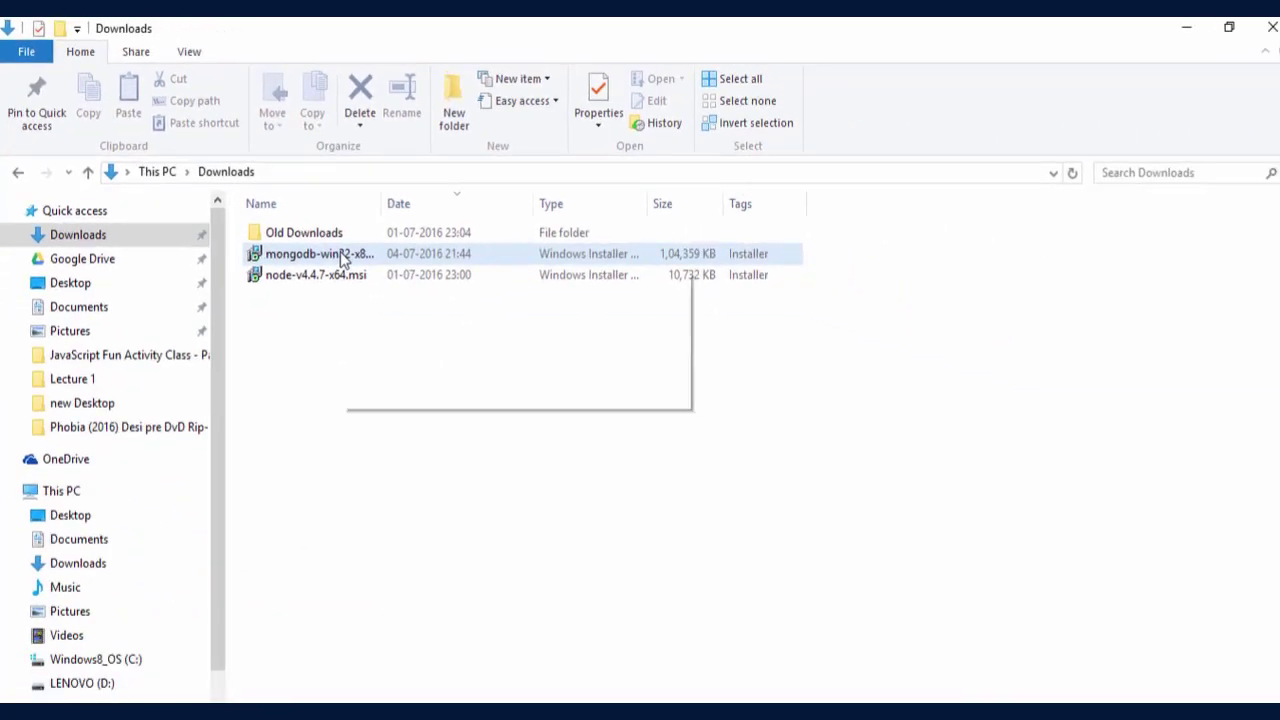
{"action": "double_click", "coordinate": [416, 310]}
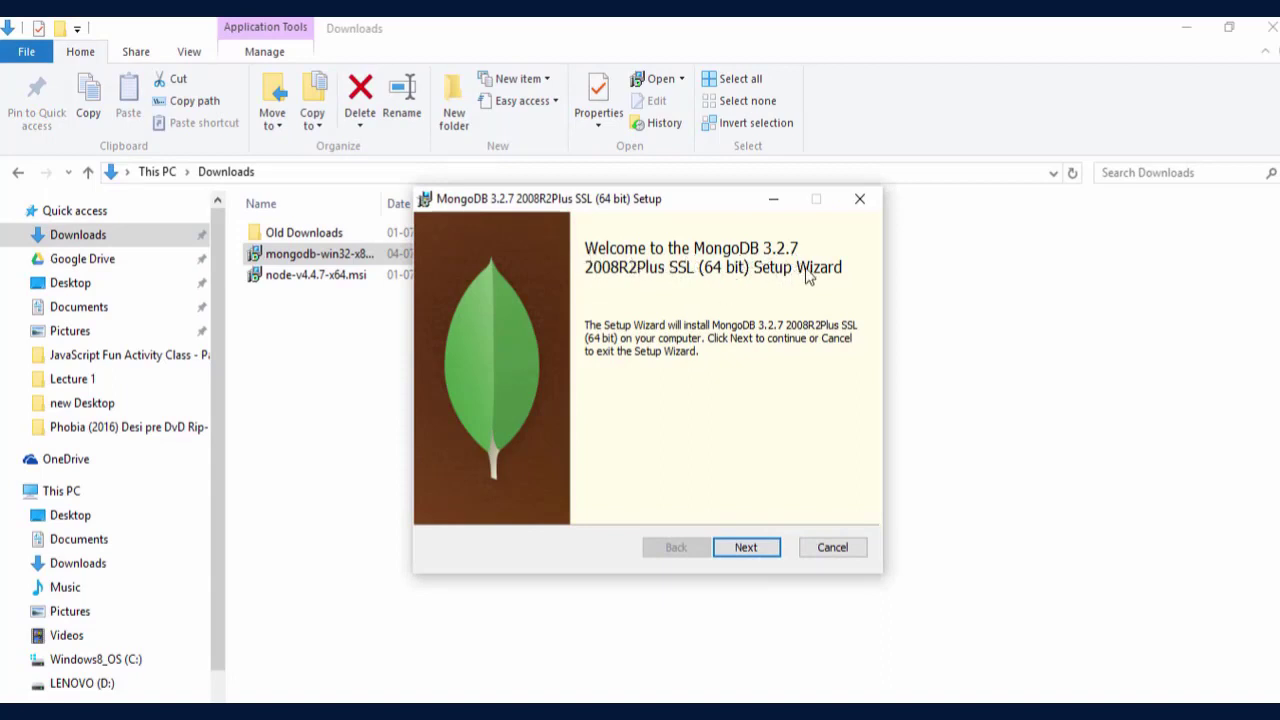
- Proceed past the setup welcome page, read through and accept the license agreement, and continue to the setup type choice
{"action": "left_click", "coordinate": [744, 548]}
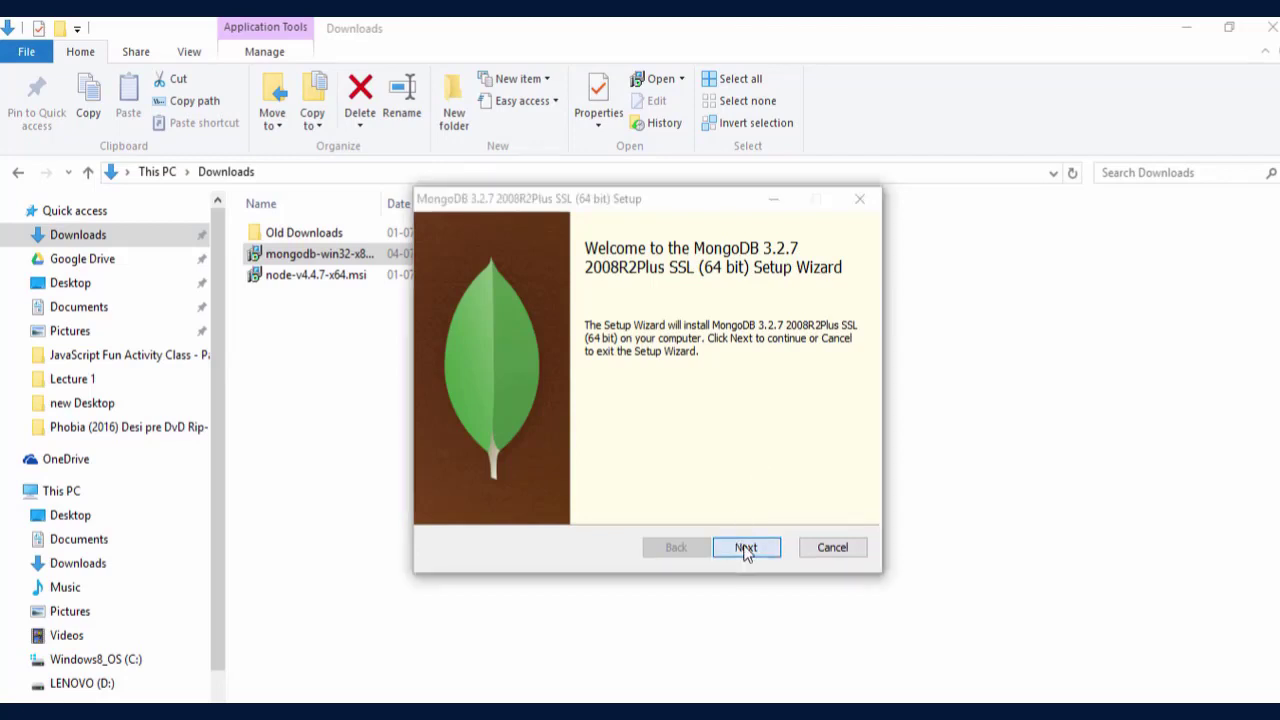
{"action": "left_click", "coordinate": [444, 500]}
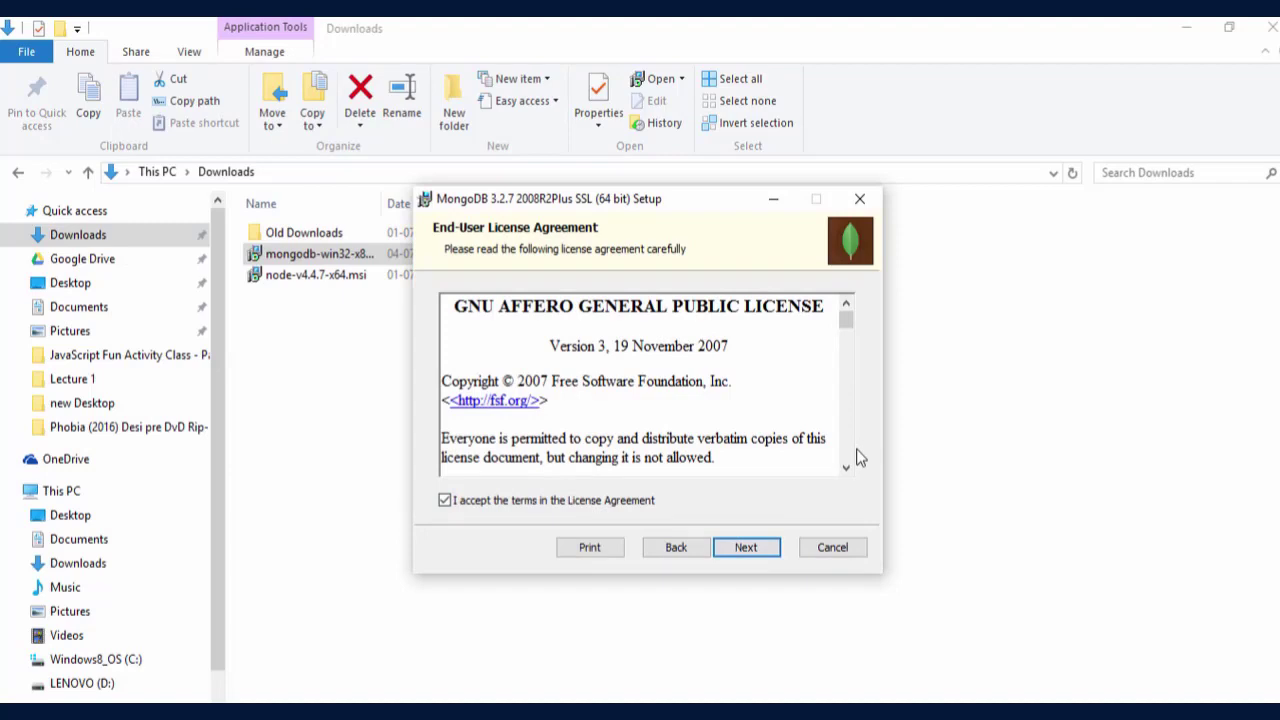
{"action": "left_click", "coordinate": [846, 470]}
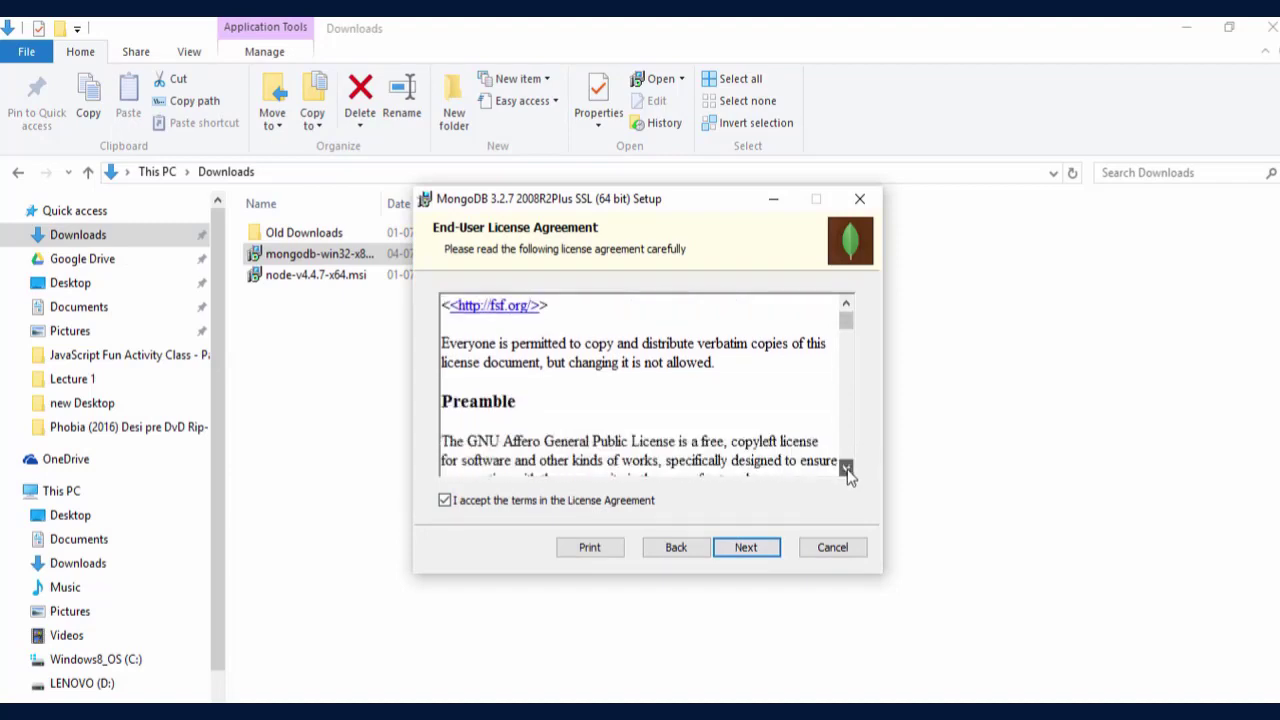
{"action": "scroll", "coordinate": [846, 408], "scroll_direction": "down", "scroll_amount": 10}
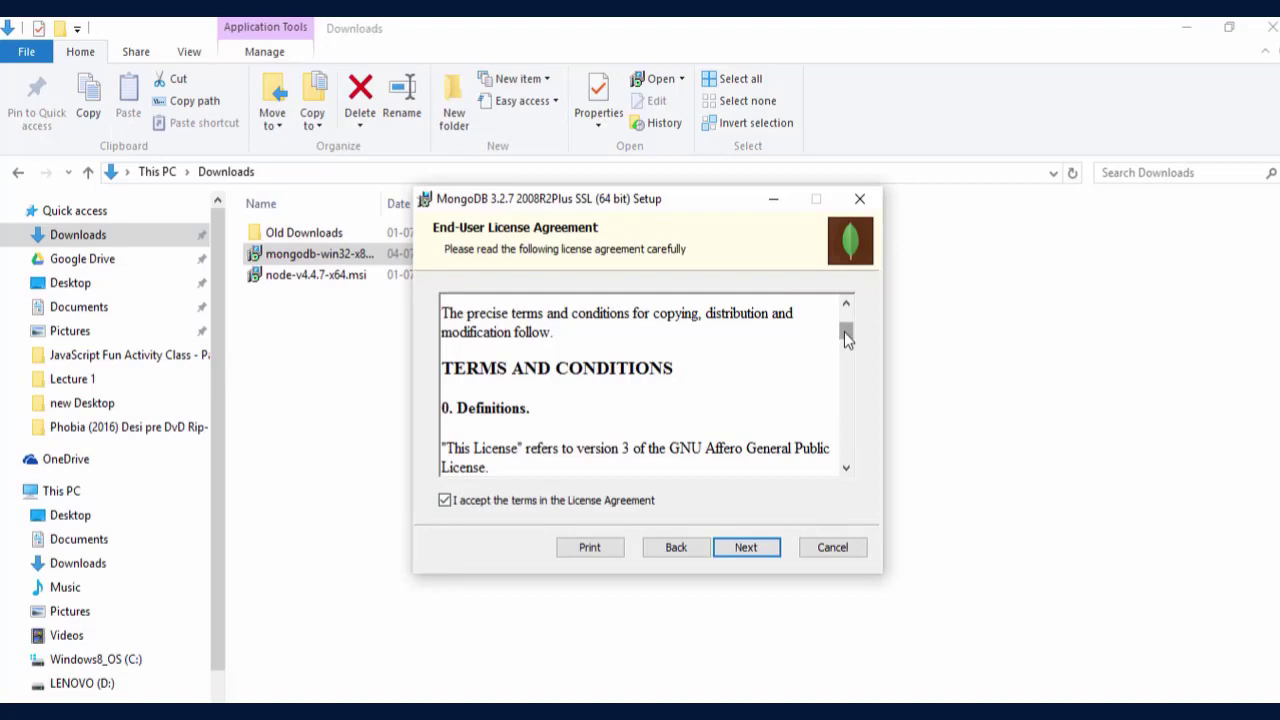
{"action": "left_click_drag", "start_coordinate": [846, 336], "coordinate": [836, 465]}
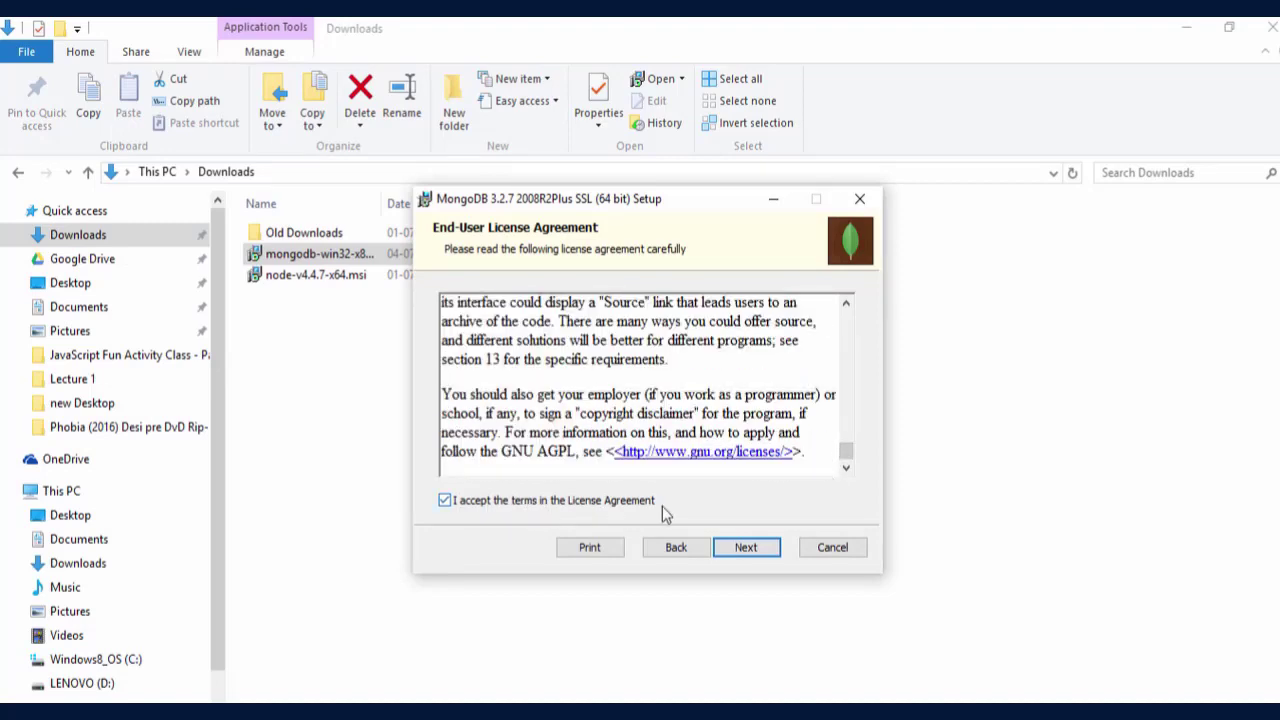
{"action": "left_click", "coordinate": [749, 550]}
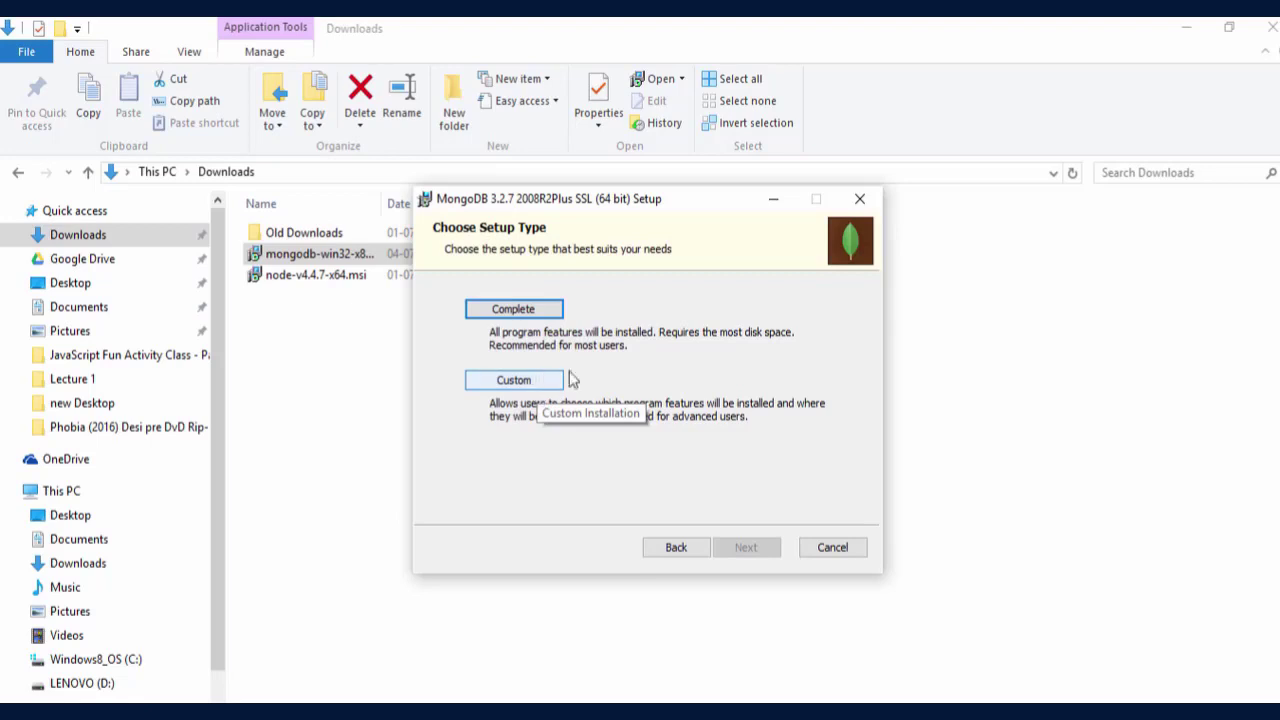
- Run a Complete installation of MongoDB 3.2.7 and finish the setup wizard
{"action": "left_click", "coordinate": [541, 318]}
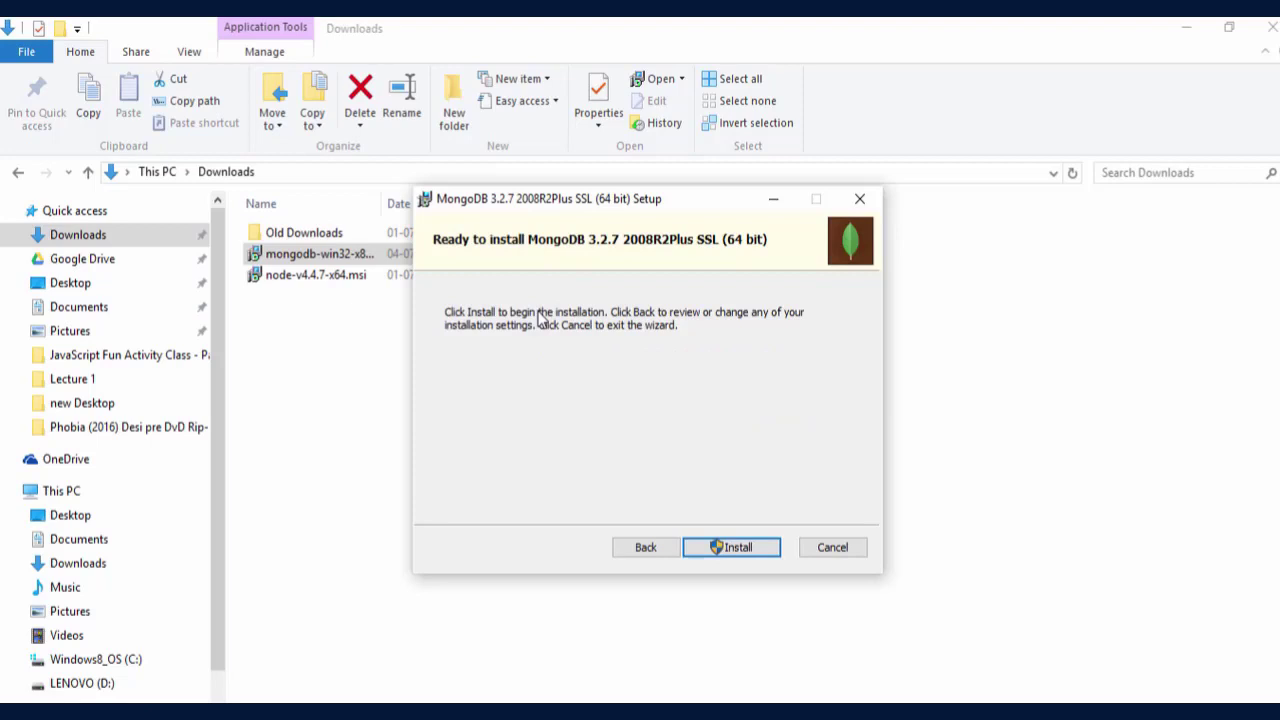
{"action": "left_click", "coordinate": [725, 557]}
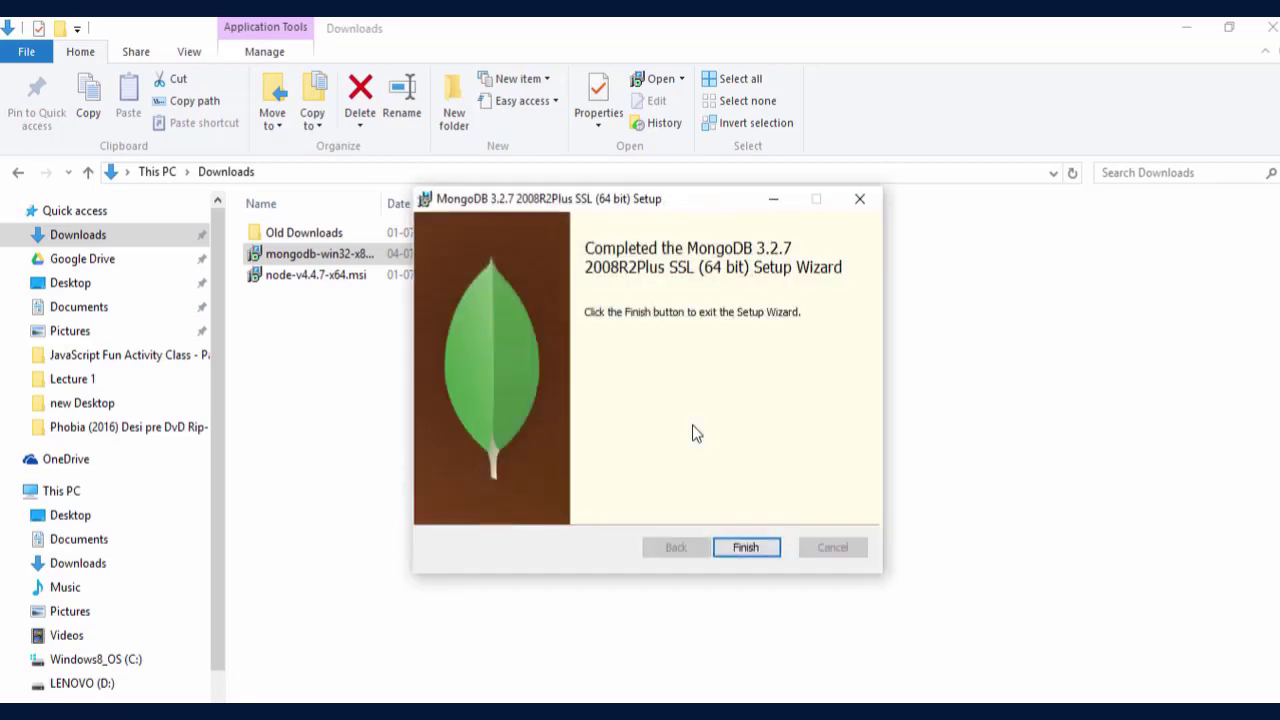
{"action": "left_click", "coordinate": [746, 548]}
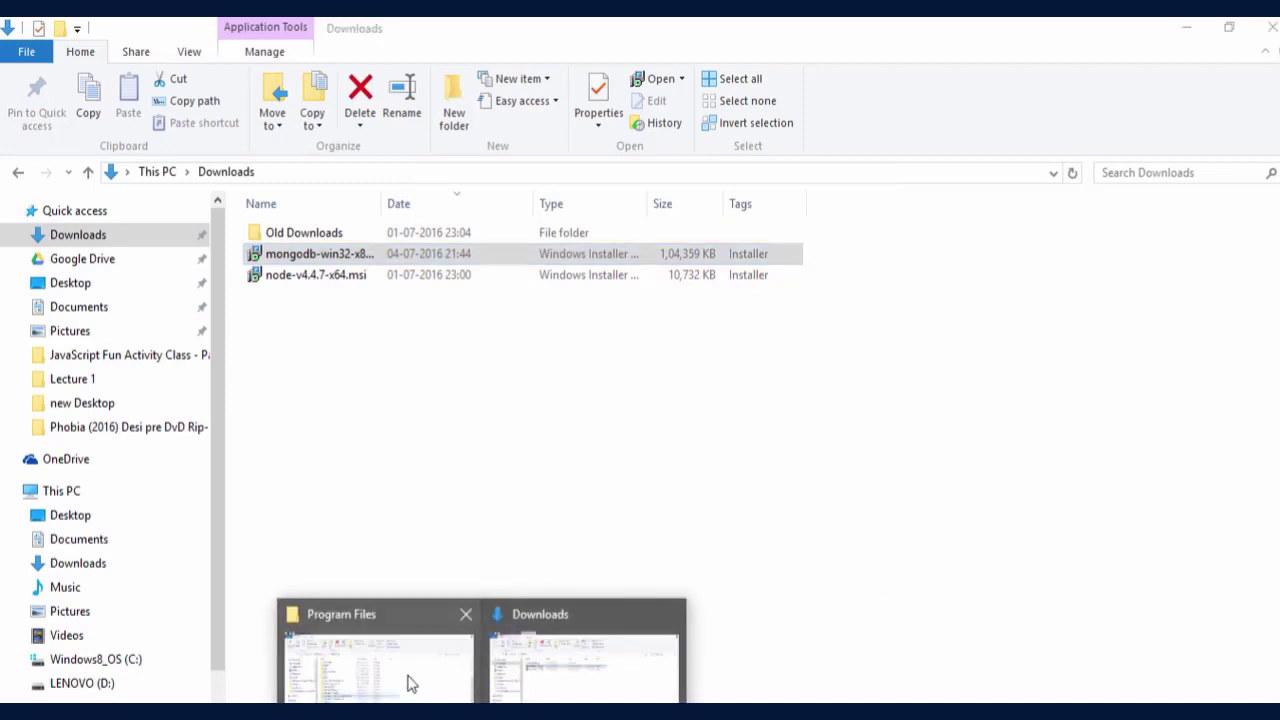
- Switch to the Program Files window in File Explorer and open the MongoDB folder
{"action": "left_click", "coordinate": [409, 680]}
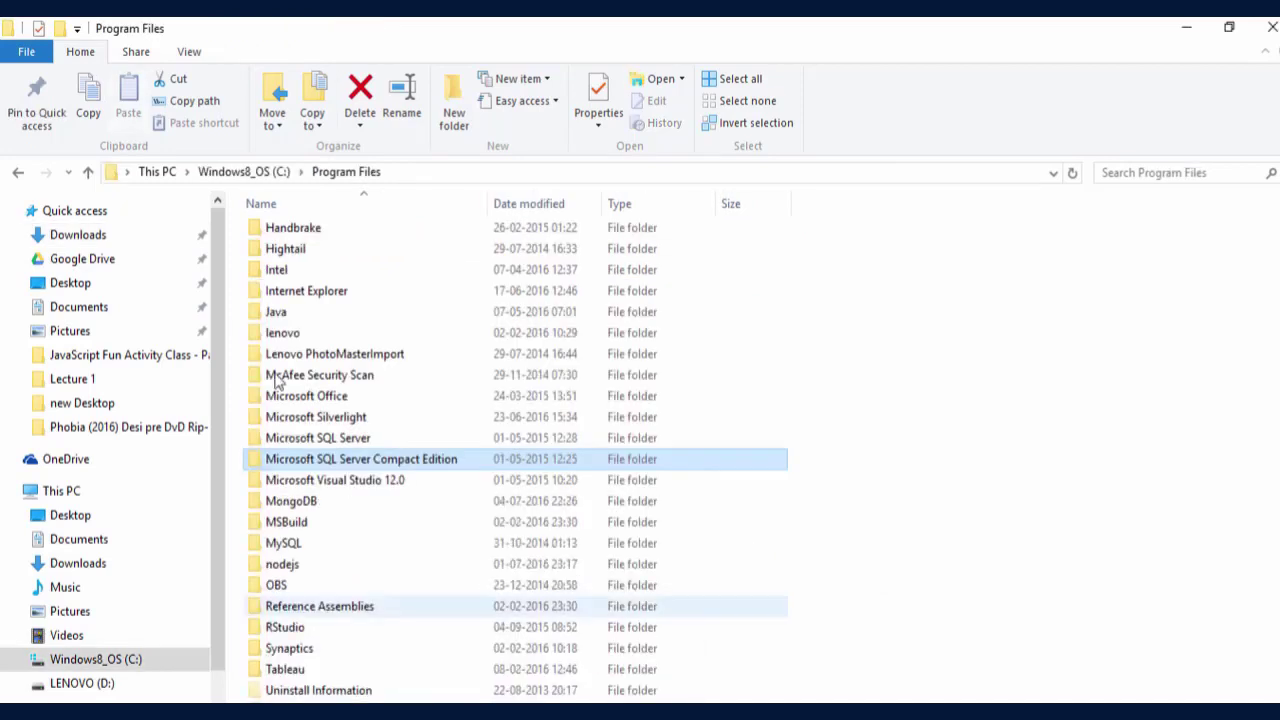
{"action": "left_click", "coordinate": [303, 504]}
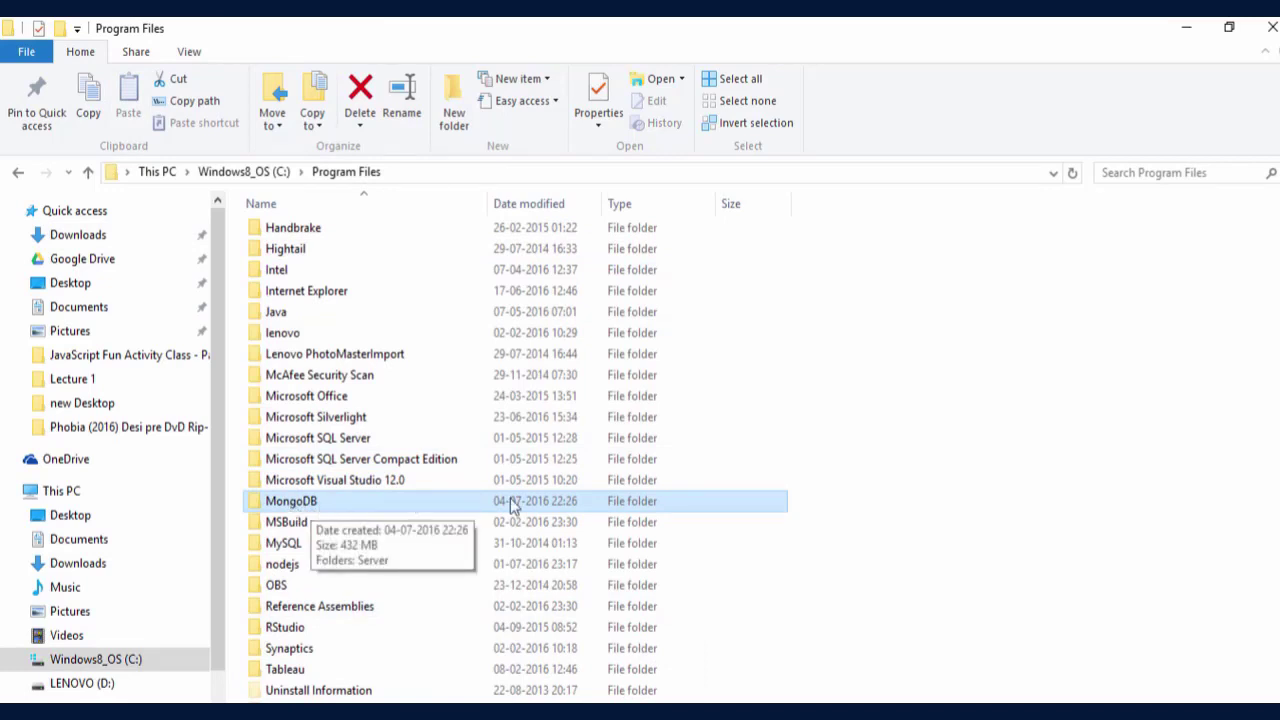
{"action": "double_click", "coordinate": [325, 512]}
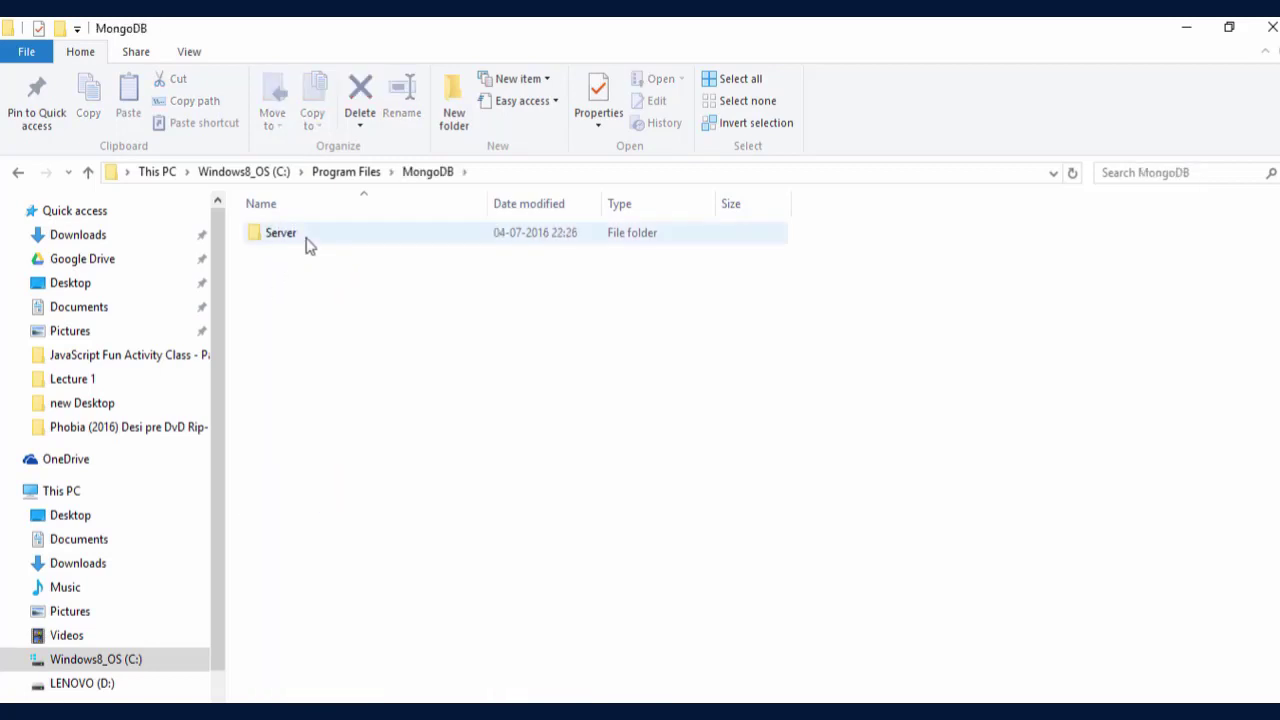
- Open the bin folder of the MongoDB installation through Server and 3.2
{"action": "double_click", "coordinate": [309, 245]}
{"action": "double_click", "coordinate": [329, 268]}
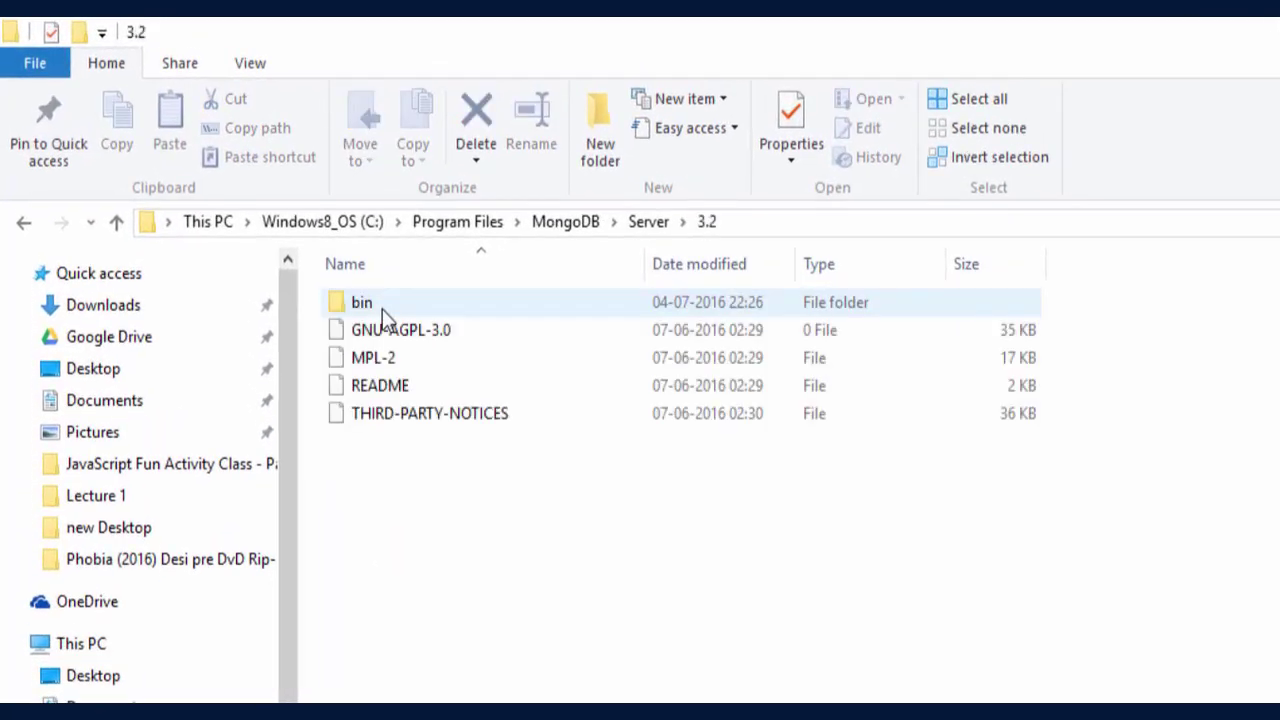
{"action": "double_click", "coordinate": [383, 306]}
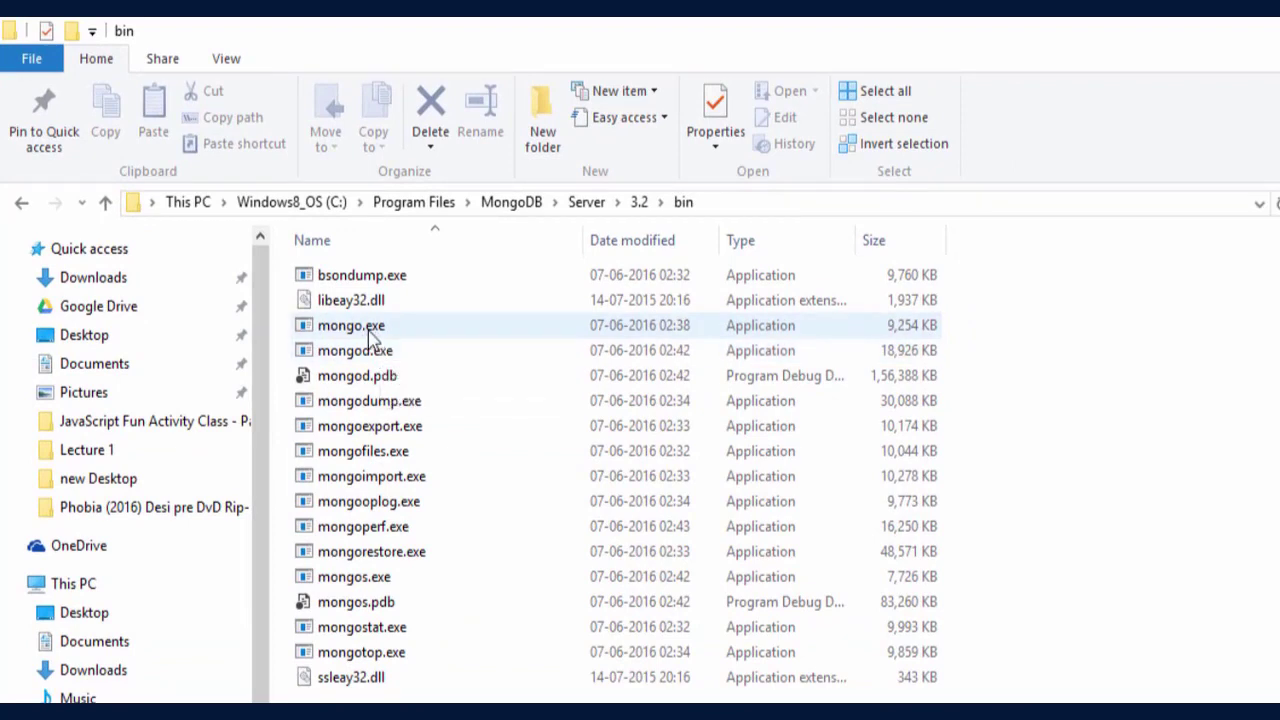
- Examine the MongoDB program files in the bin folder one by one, from mongo.exe down to mongotop.exe
{"action": "left_click", "coordinate": [400, 356]}
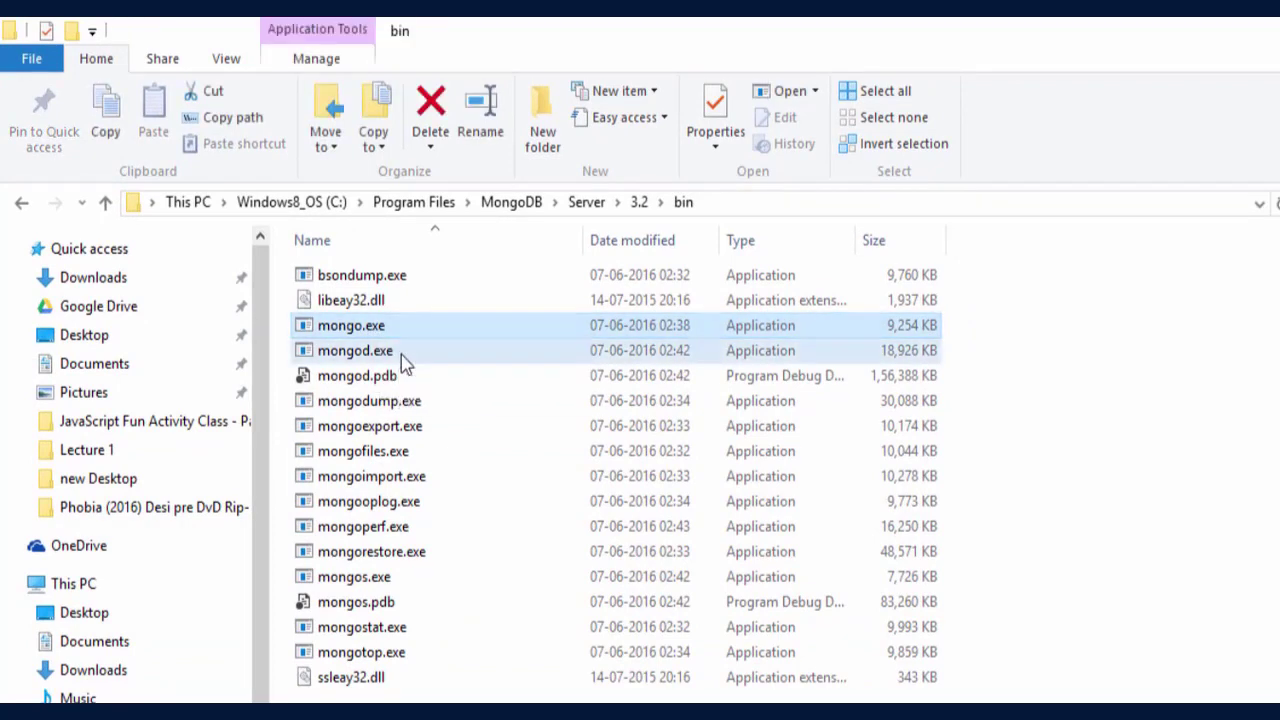
{"action": "left_click", "coordinate": [434, 404]}
{"action": "left_click", "coordinate": [438, 427]}
{"action": "left_click", "coordinate": [448, 455]}
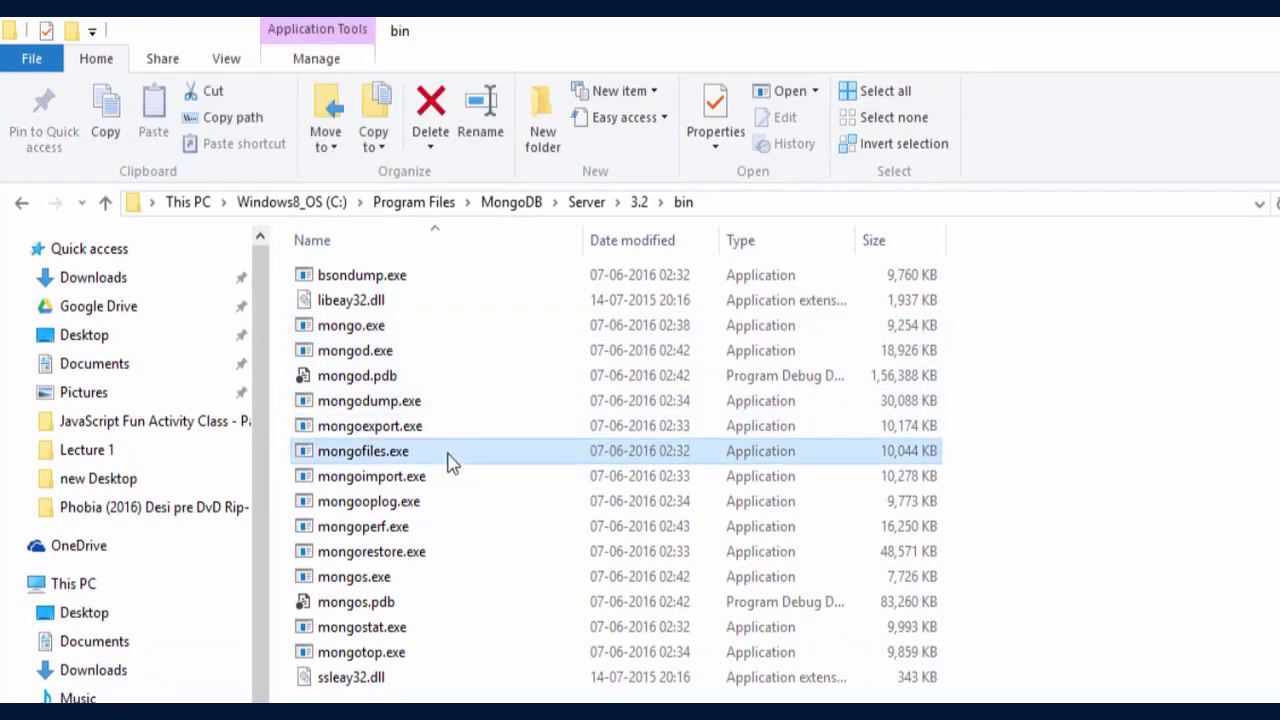
{"action": "left_click", "coordinate": [455, 479]}
{"action": "left_click", "coordinate": [467, 526]}
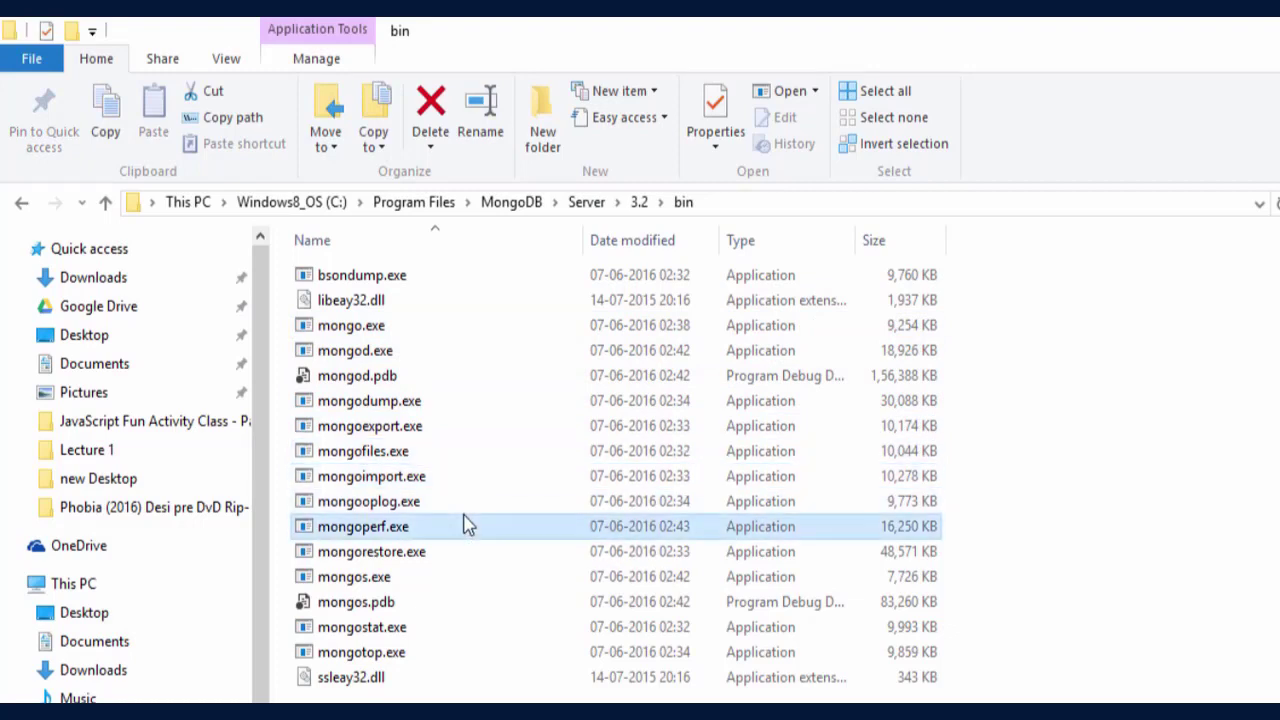
{"action": "left_click", "coordinate": [471, 560]}
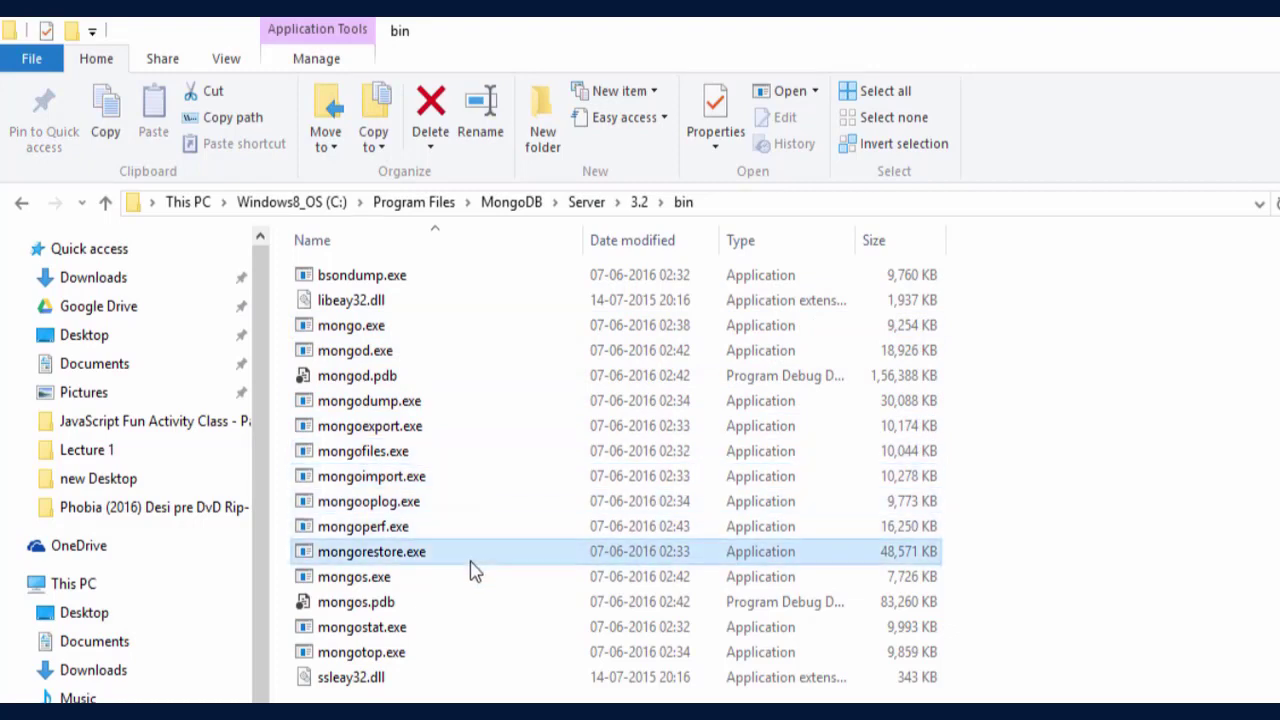
{"action": "left_click", "coordinate": [428, 584]}
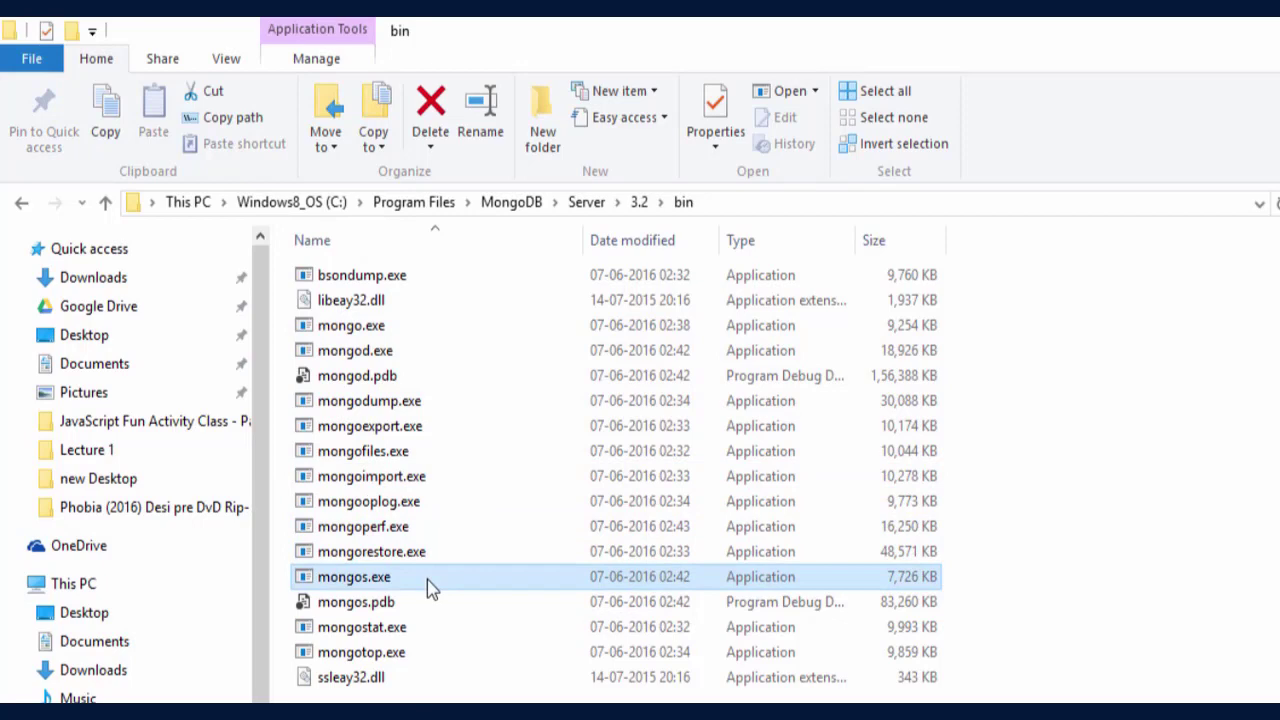
{"action": "left_click", "coordinate": [445, 630]}
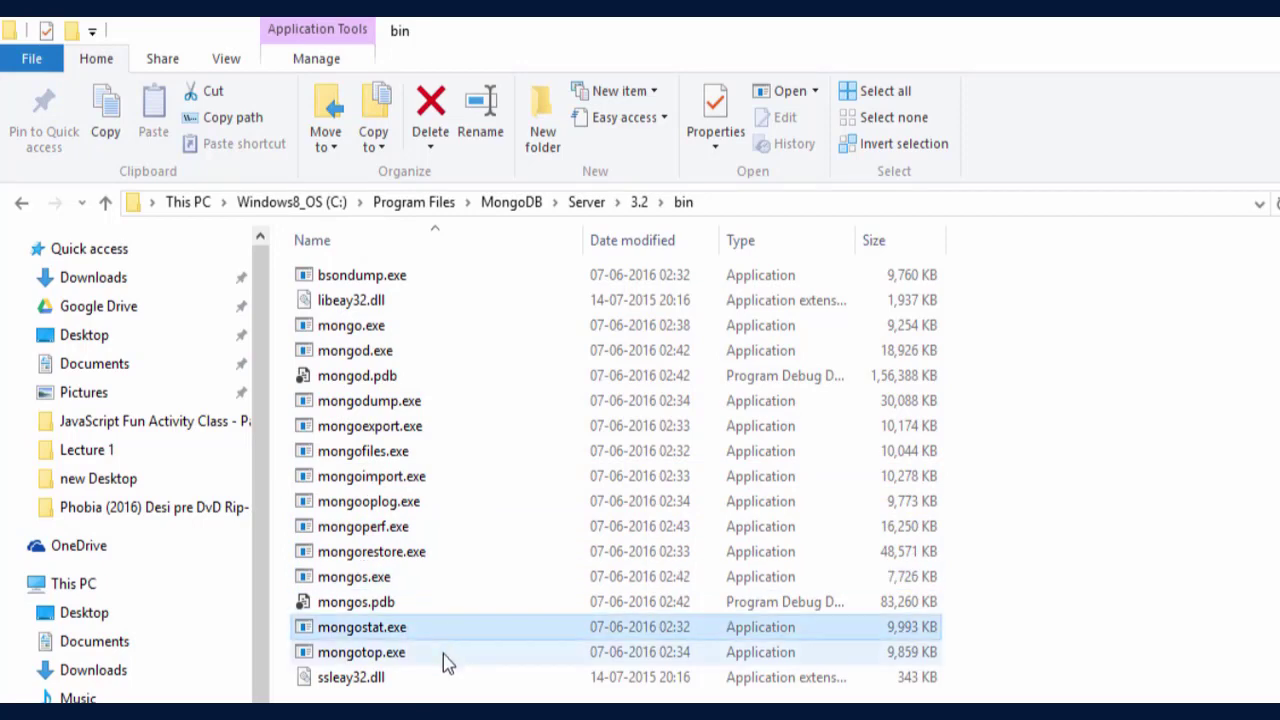
{"action": "left_click", "coordinate": [445, 653]}
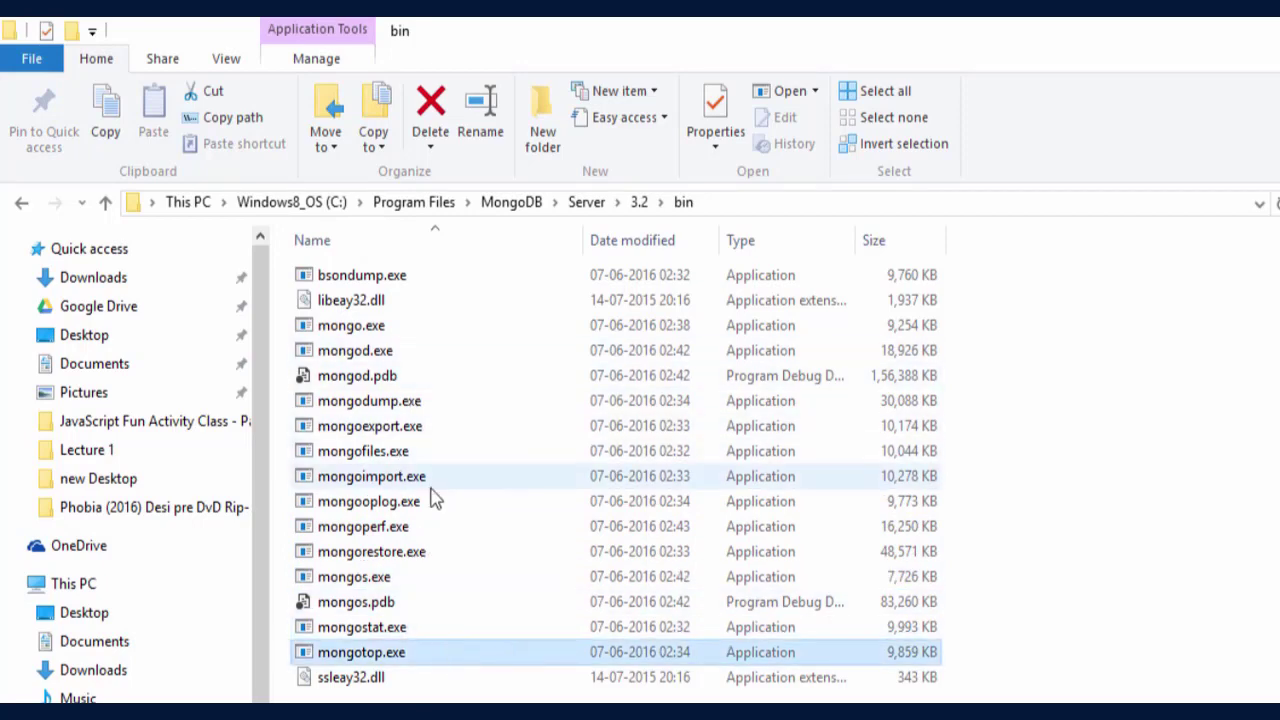
- Go back up to the Server folder, reopen 3.2\bin and copy its full folder path
{"action": "left_click", "coordinate": [578, 206]}
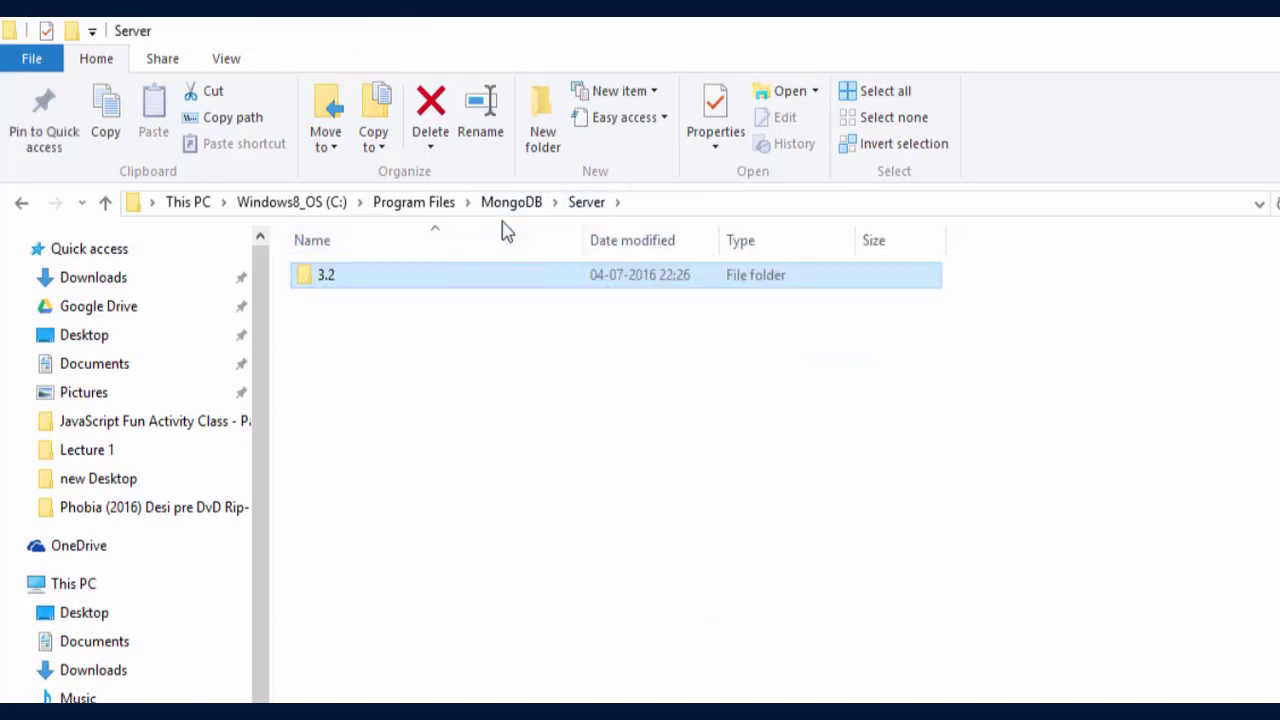
{"action": "double_click", "coordinate": [480, 286]}
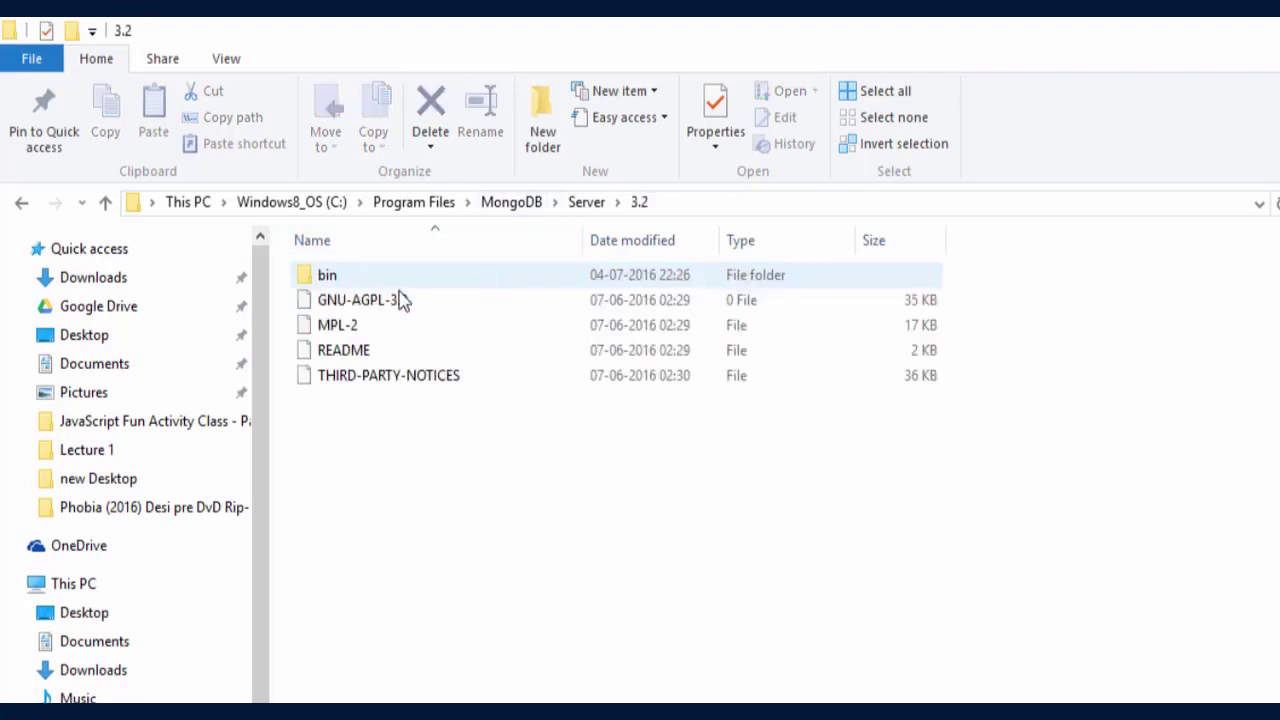
{"action": "double_click", "coordinate": [359, 288]}
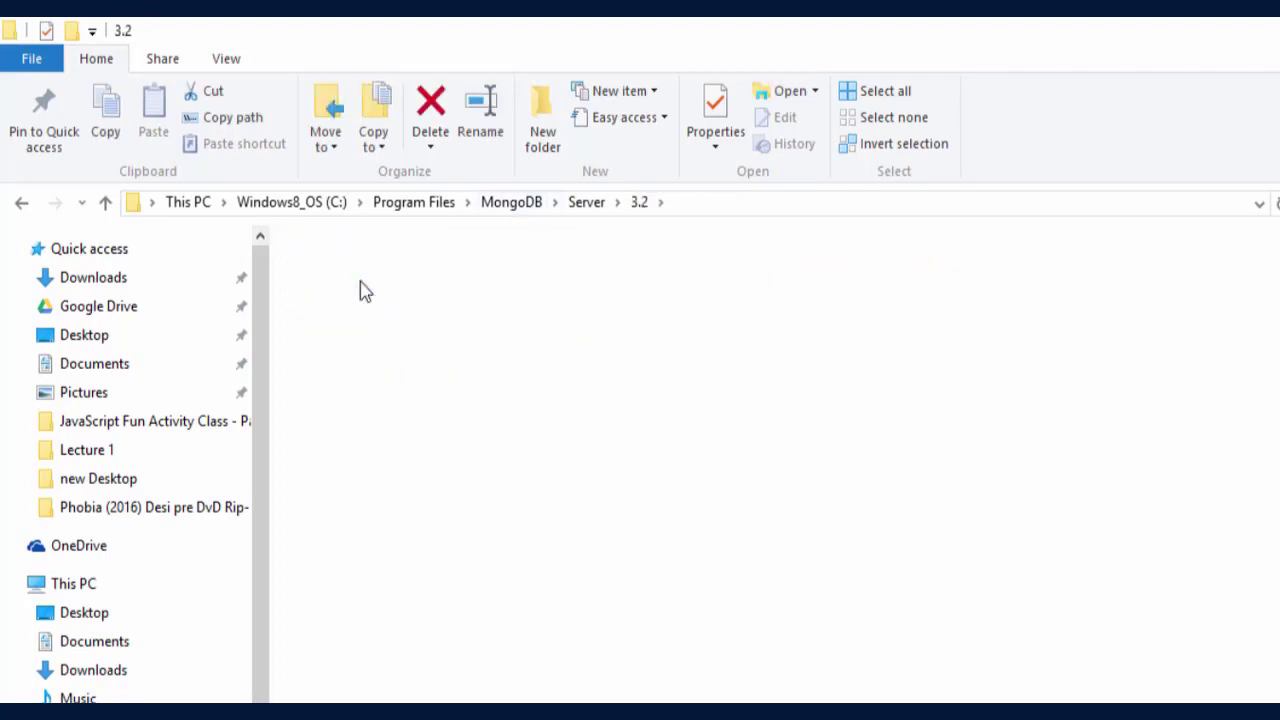
{"action": "left_click", "coordinate": [752, 208]}
{"action": "key", "text": "super+c"}
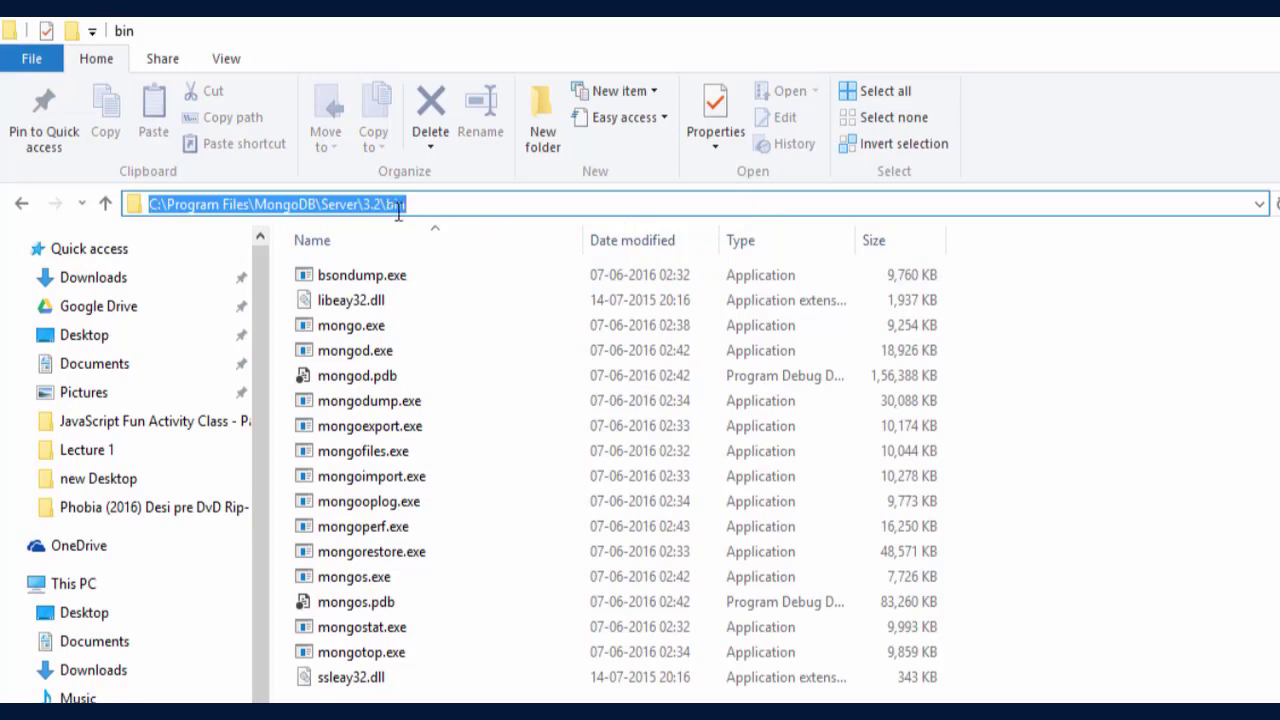
{"action": "left_click", "coordinate": [1157, 594]}
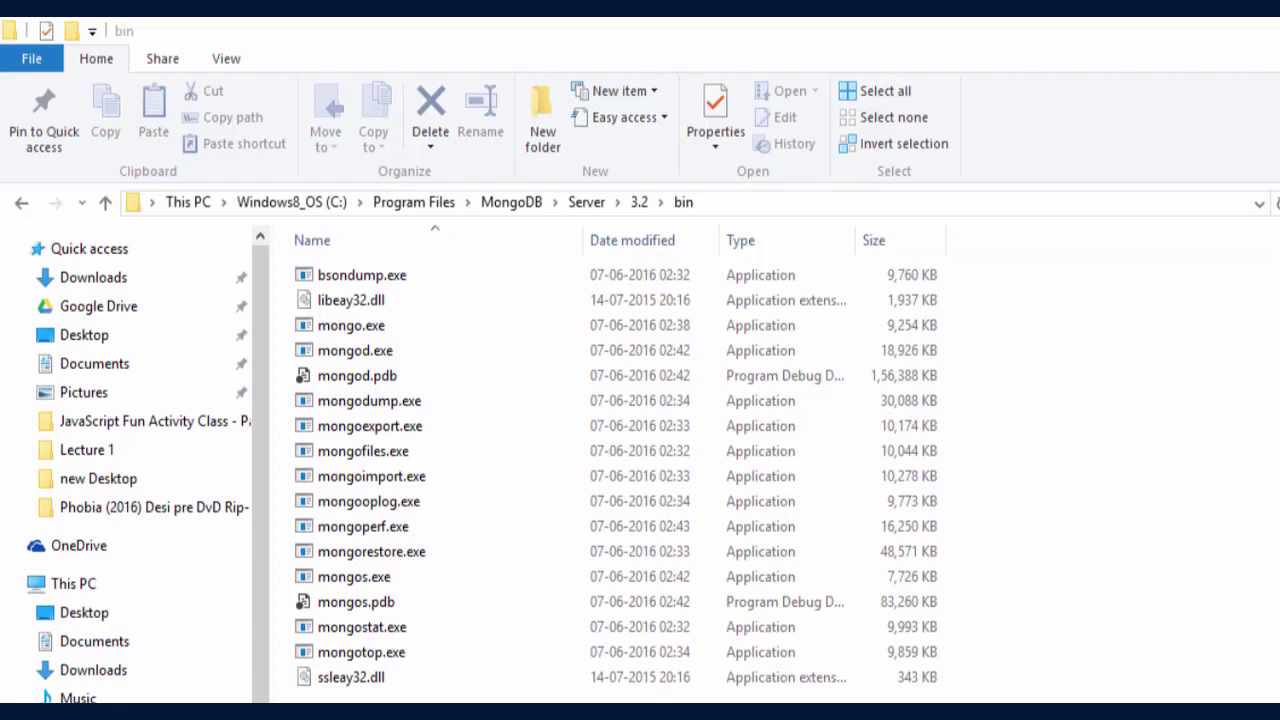
- Switch to Command Prompt, change the directory to C:\Program Files\MongoDB\Server\3.2\bin and run mongod
{"action": "left_click", "coordinate": [575, 700]}
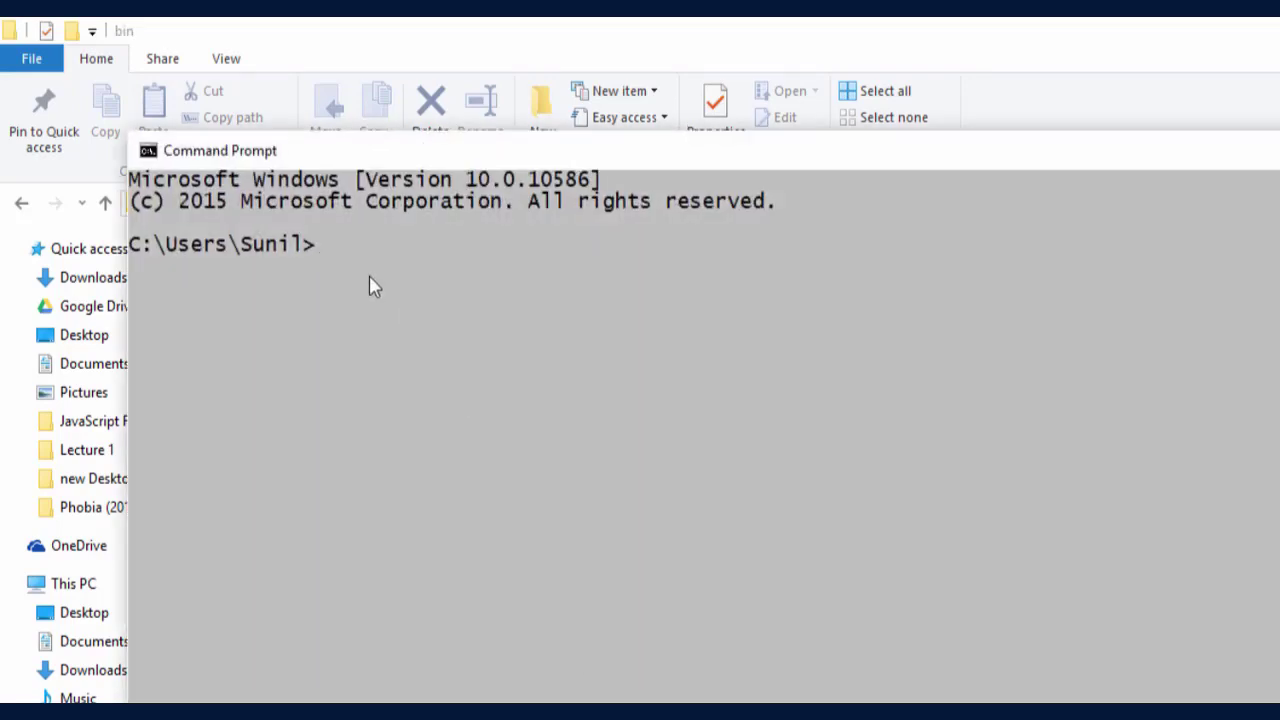
{"action": "type", "text": "cd"}
{"action": "right_click", "coordinate": [369, 277]}
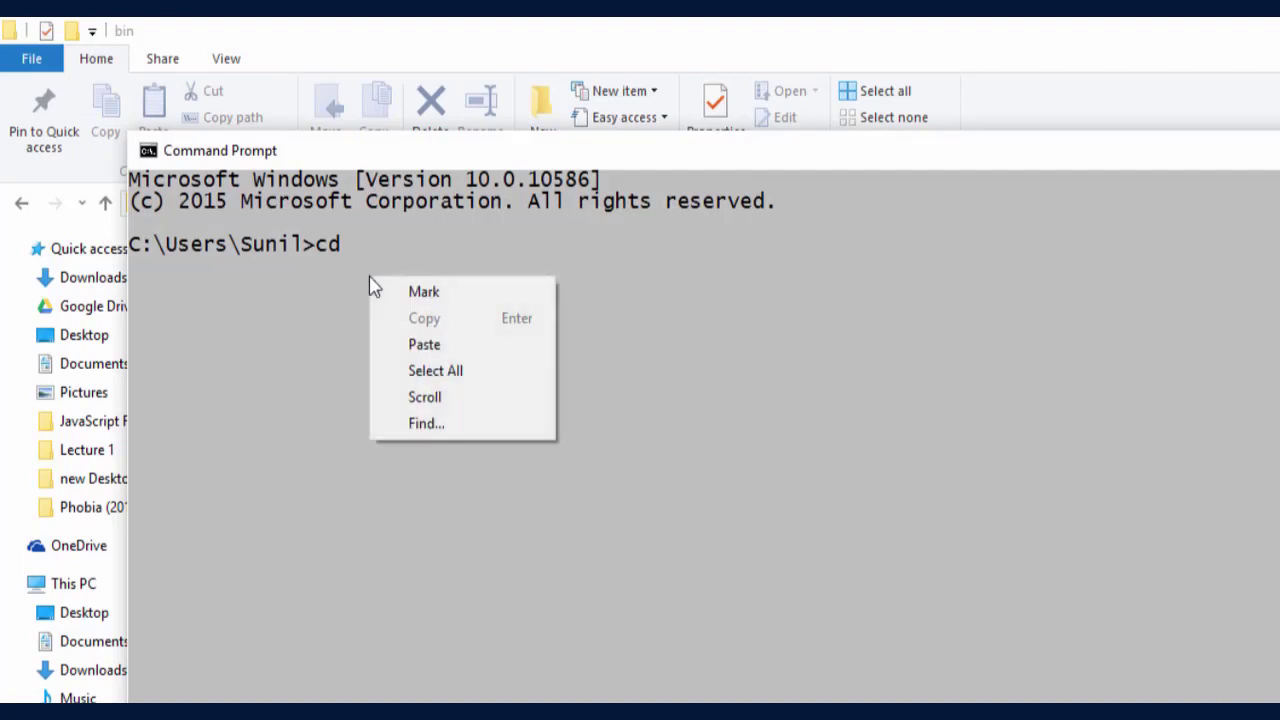
{"action": "left_click", "coordinate": [447, 353]}
{"action": "key", "text": "Return"}
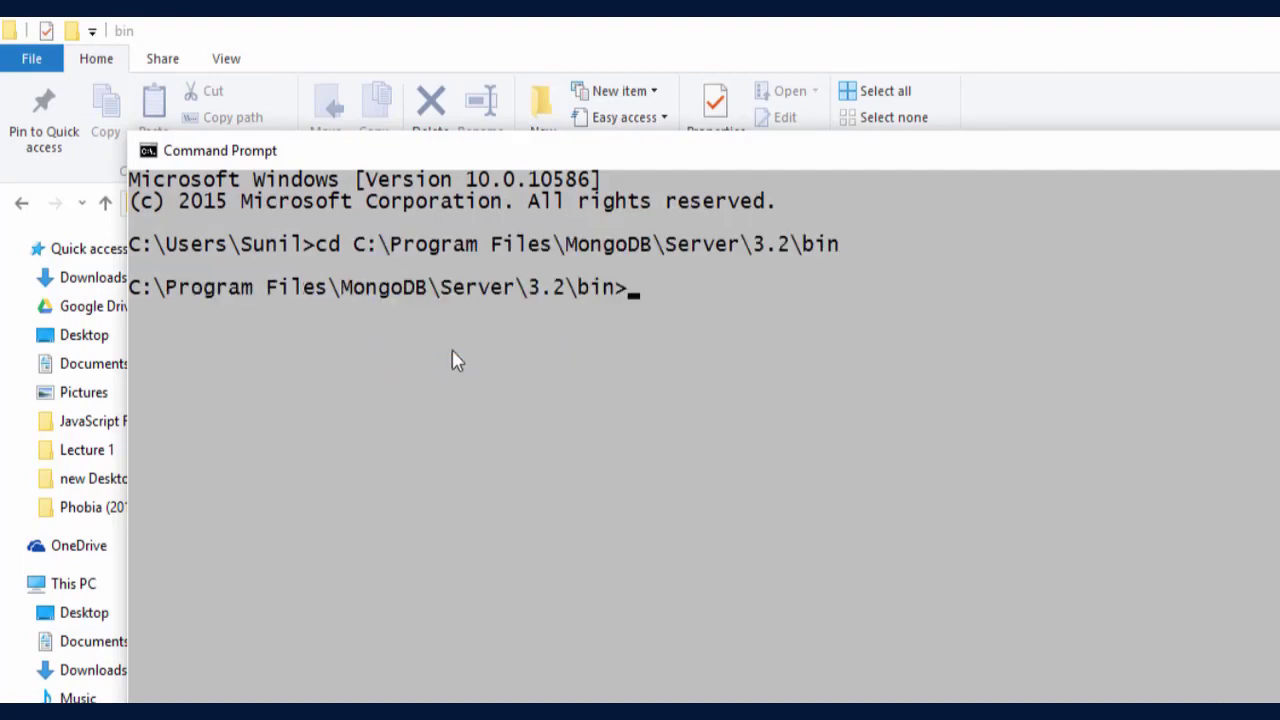
{"action": "type", "text": "mongod"}
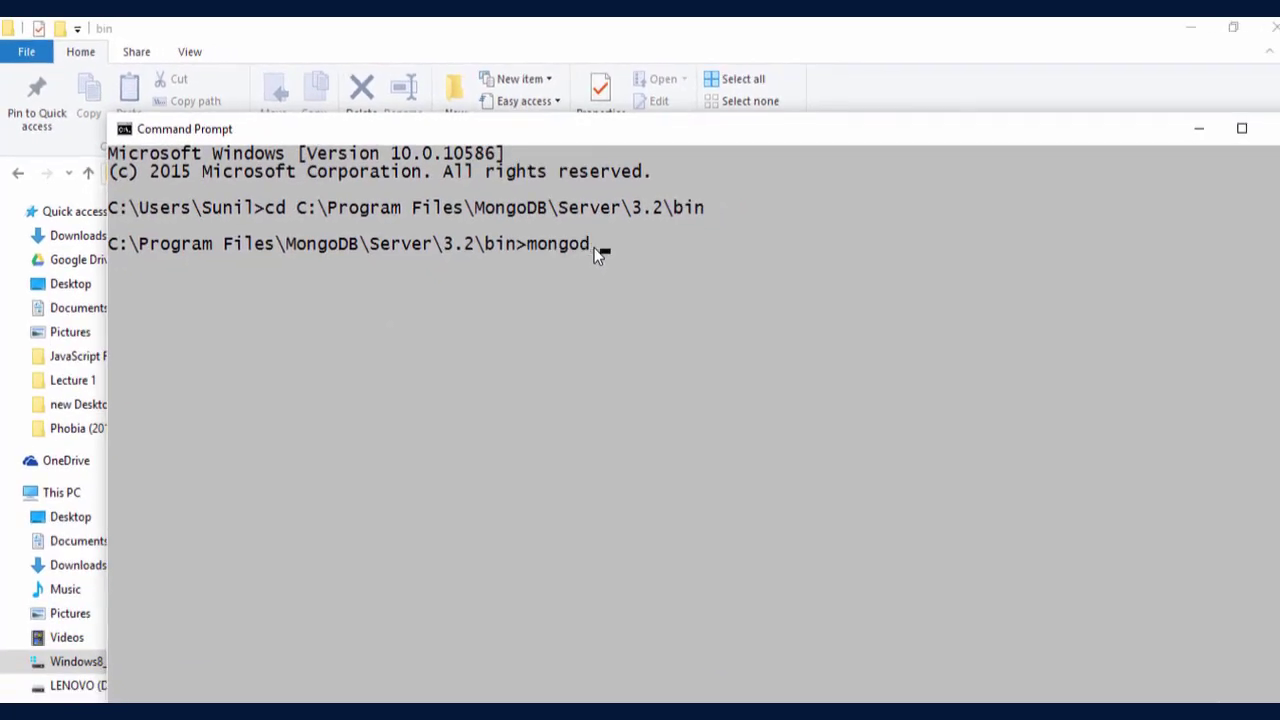
{"action": "key", "text": "Return"}
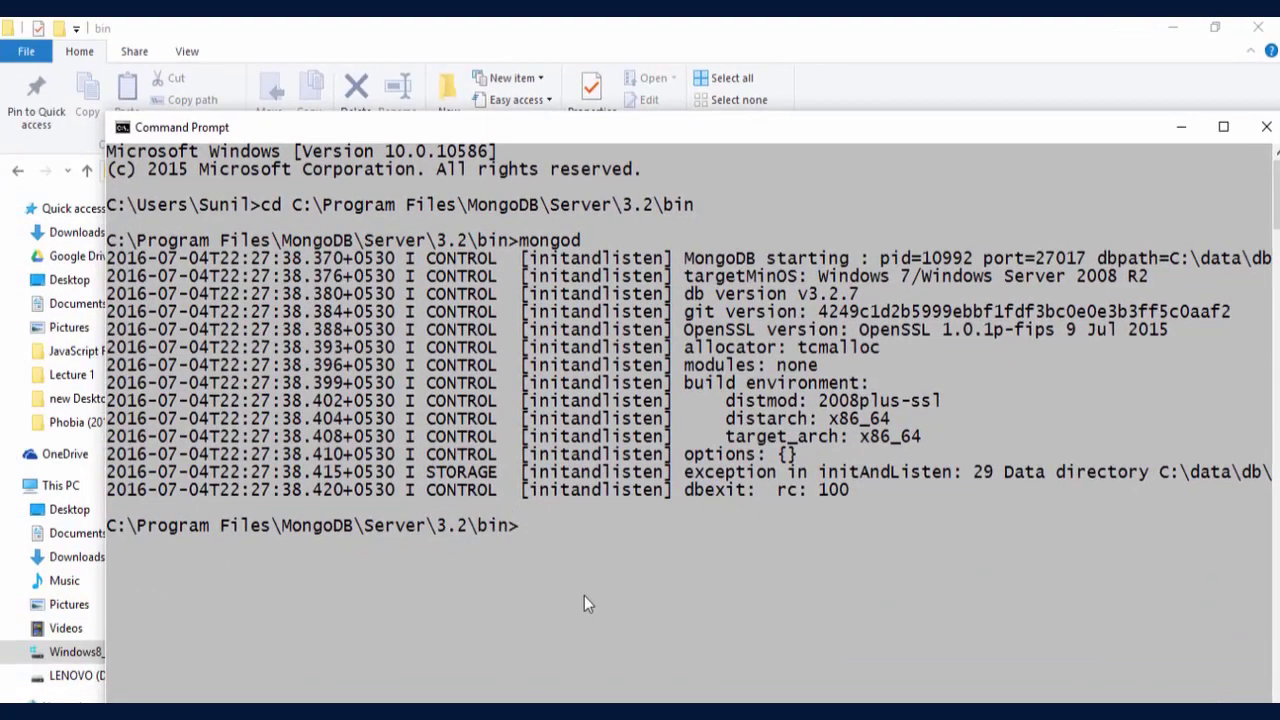
- Switch to the Downloads window in File Explorer, create a folder named mongodb on the LENOVO (D:) drive and open it
{"action": "left_click", "coordinate": [590, 645]}
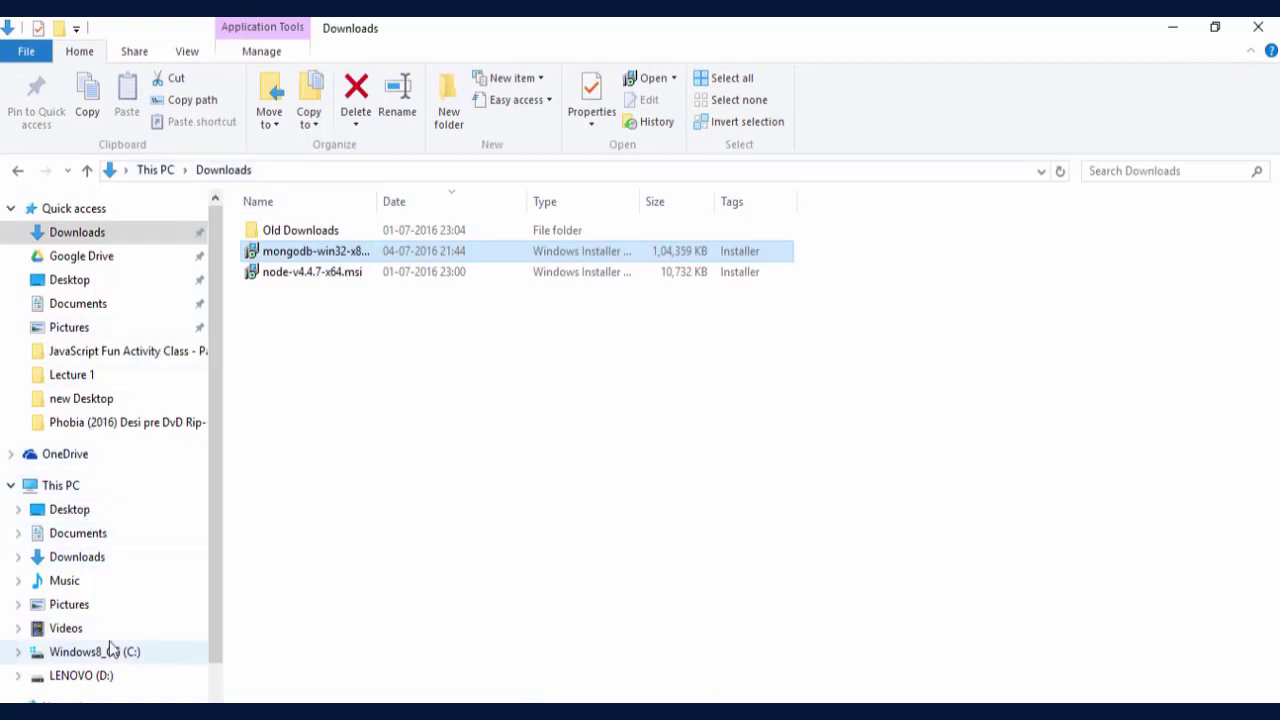
{"action": "left_click", "coordinate": [110, 677]}
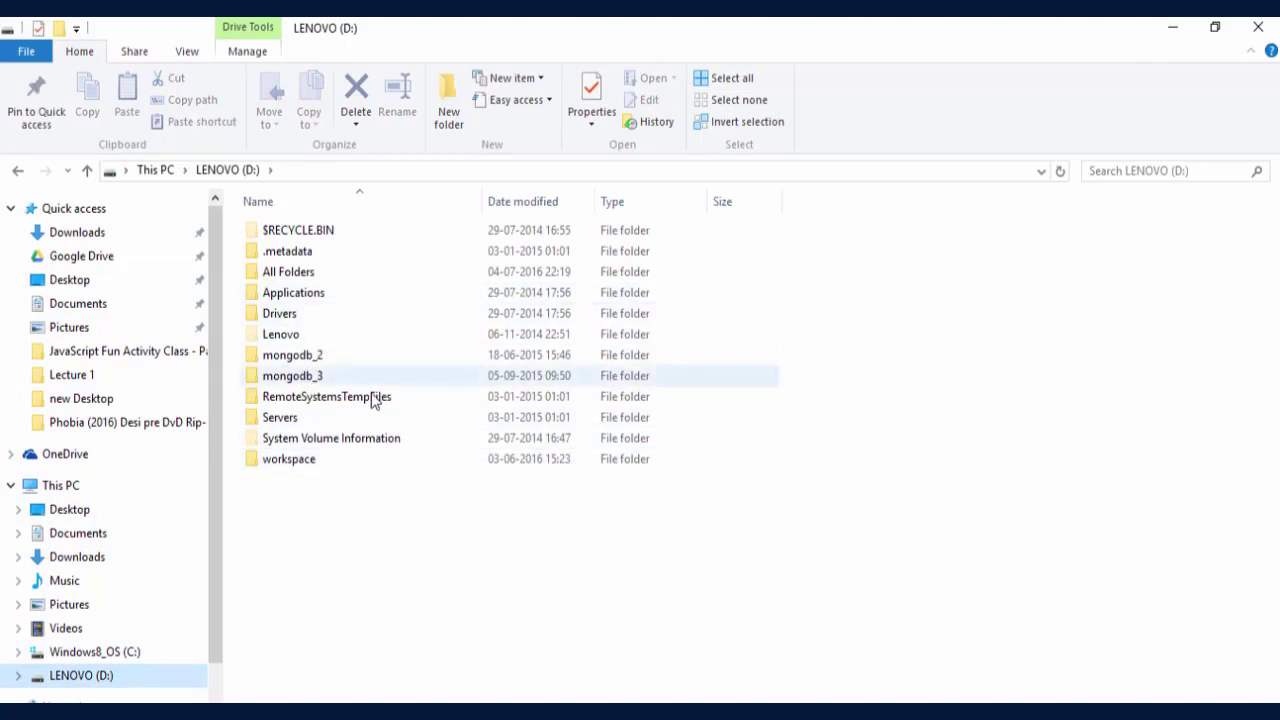
{"action": "left_click", "coordinate": [442, 103]}
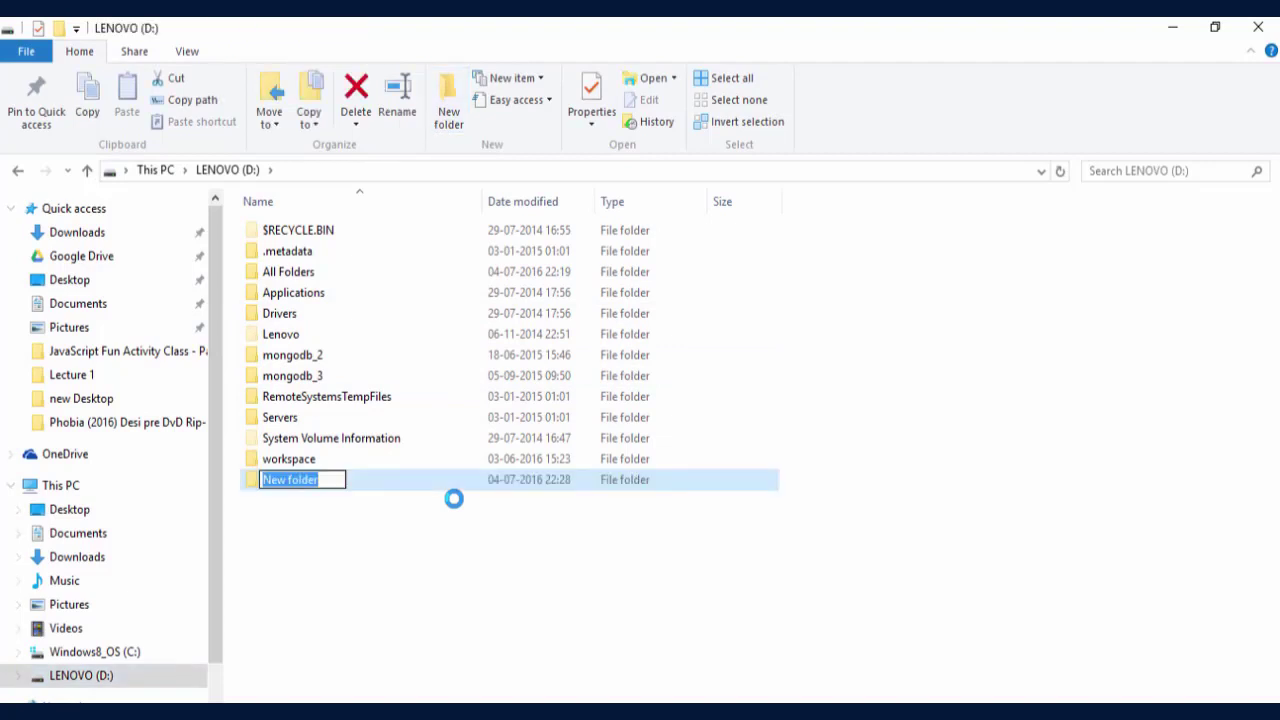
{"action": "type", "text": "mongodb"}
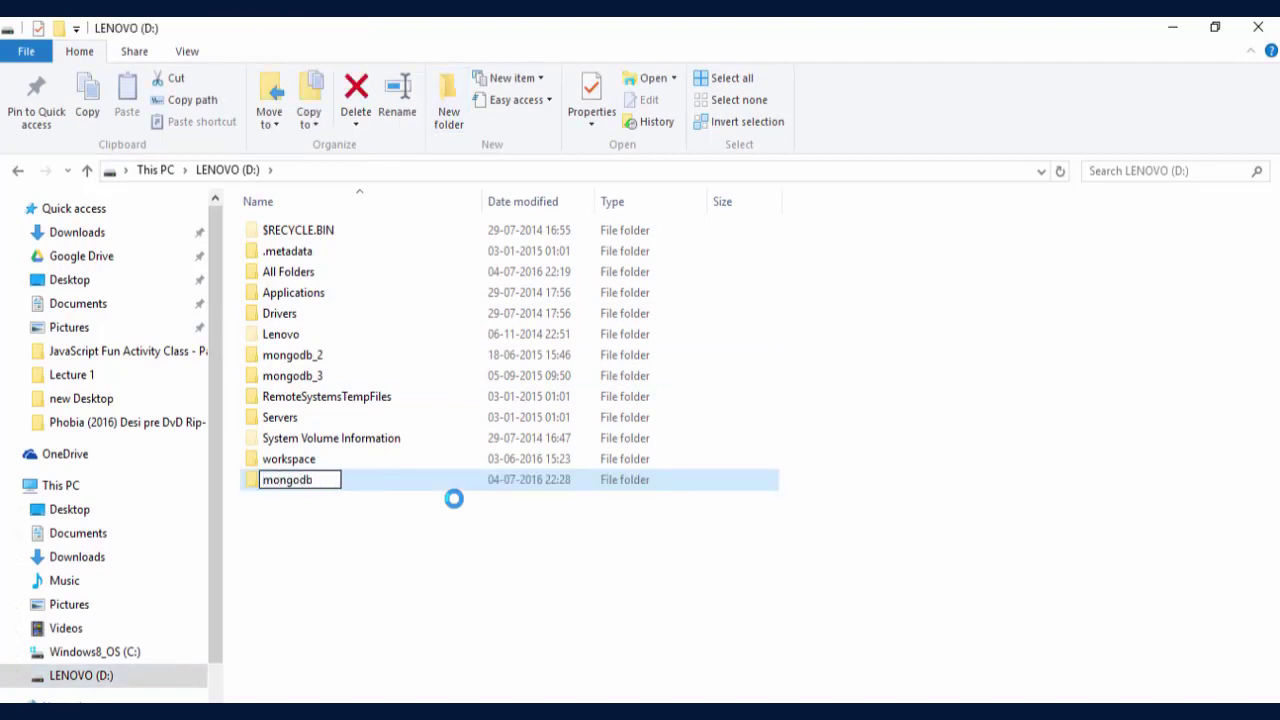
{"action": "key", "text": "Return"}
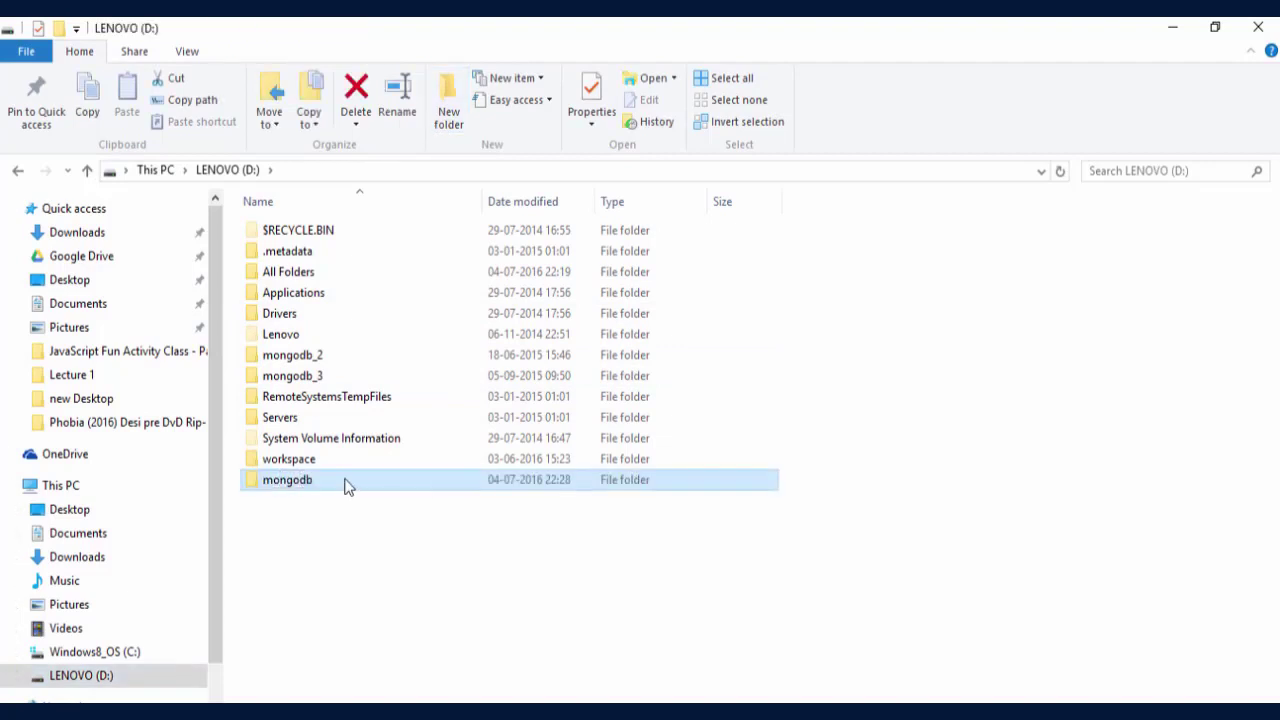
{"action": "double_click", "coordinate": [348, 486]}
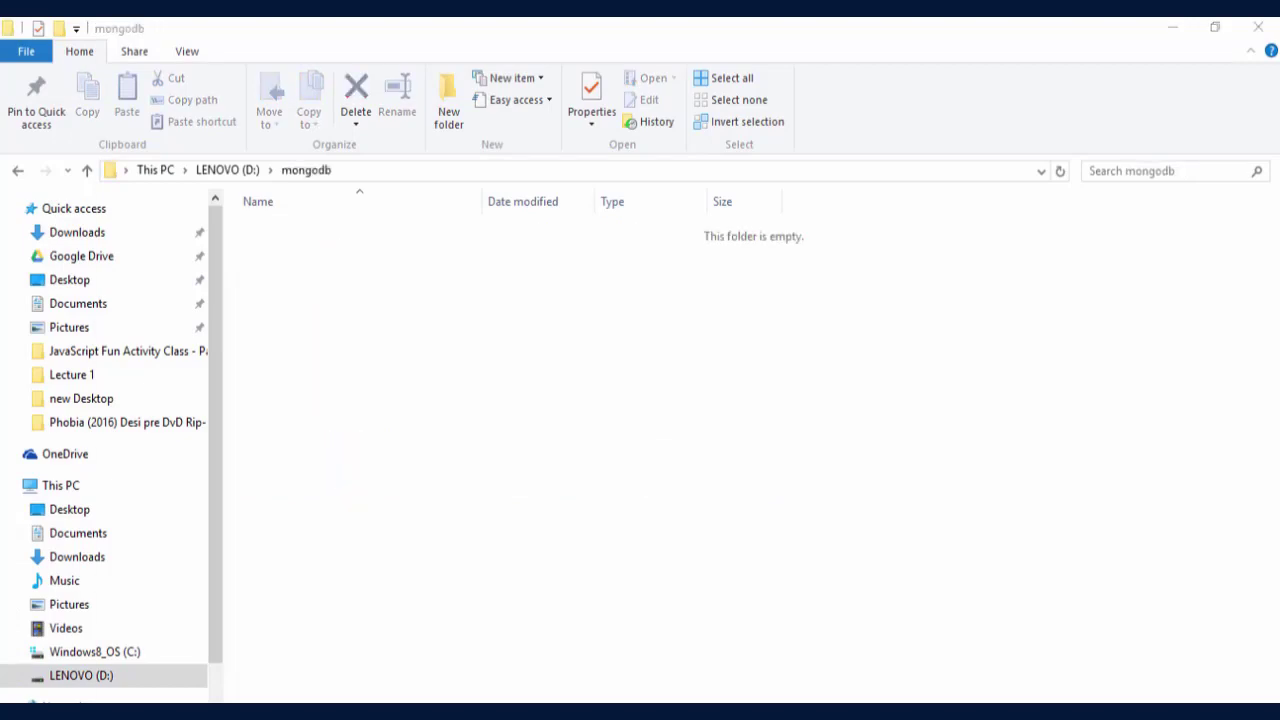
- Check the default dbpath in the Command Prompt output, return to D:\mongodb in File Explorer and create a folder named data there
{"action": "key", "text": "alt+Tab"}
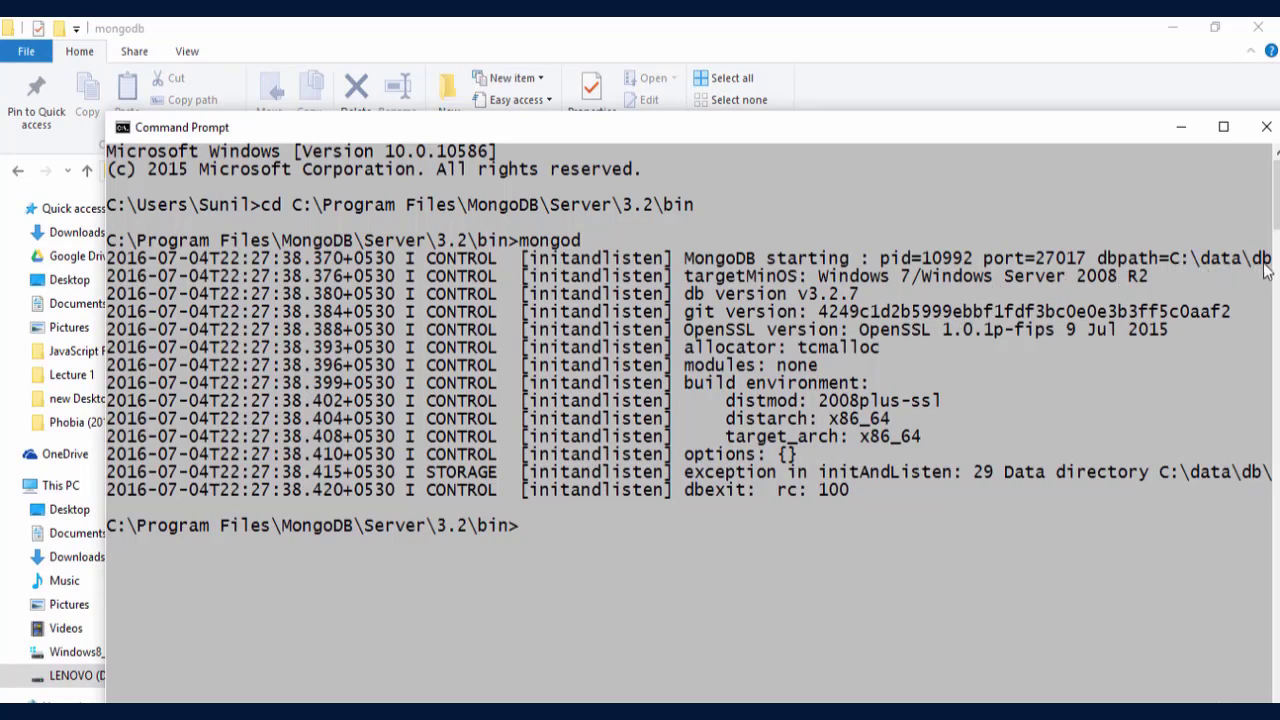
{"action": "mouse_move", "coordinate": [476, 712]}
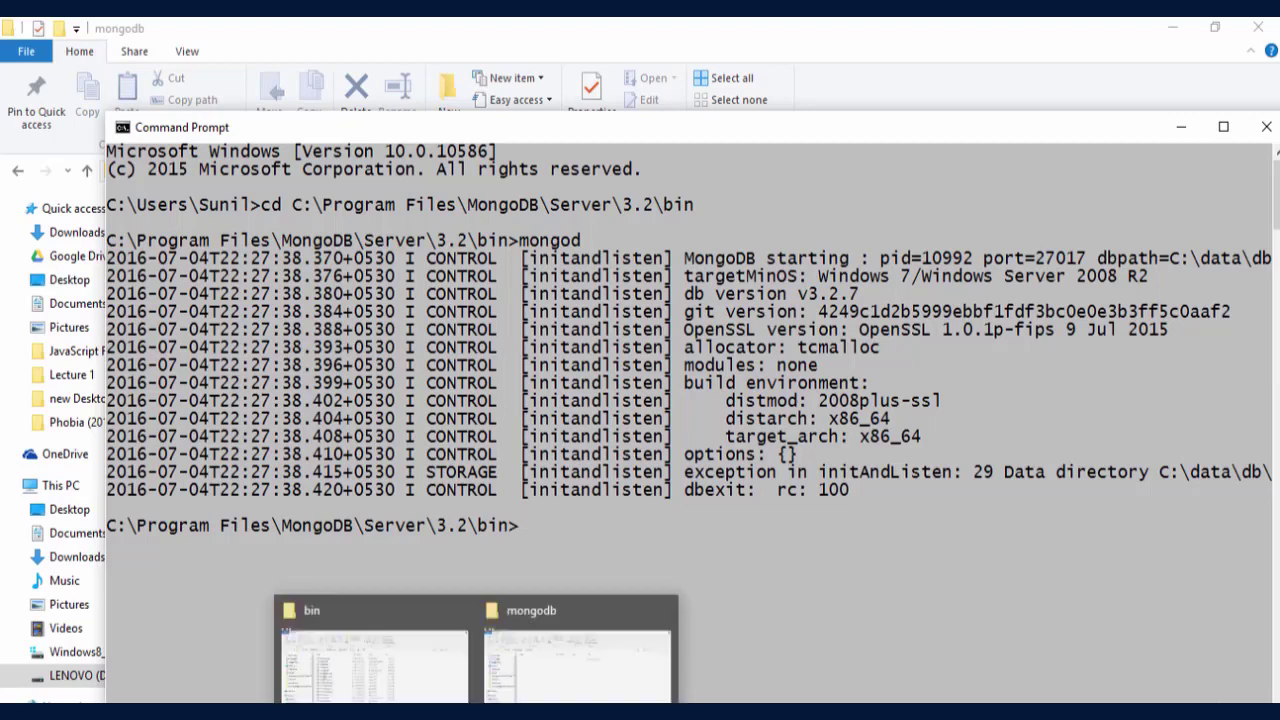
{"action": "left_click", "coordinate": [634, 660]}
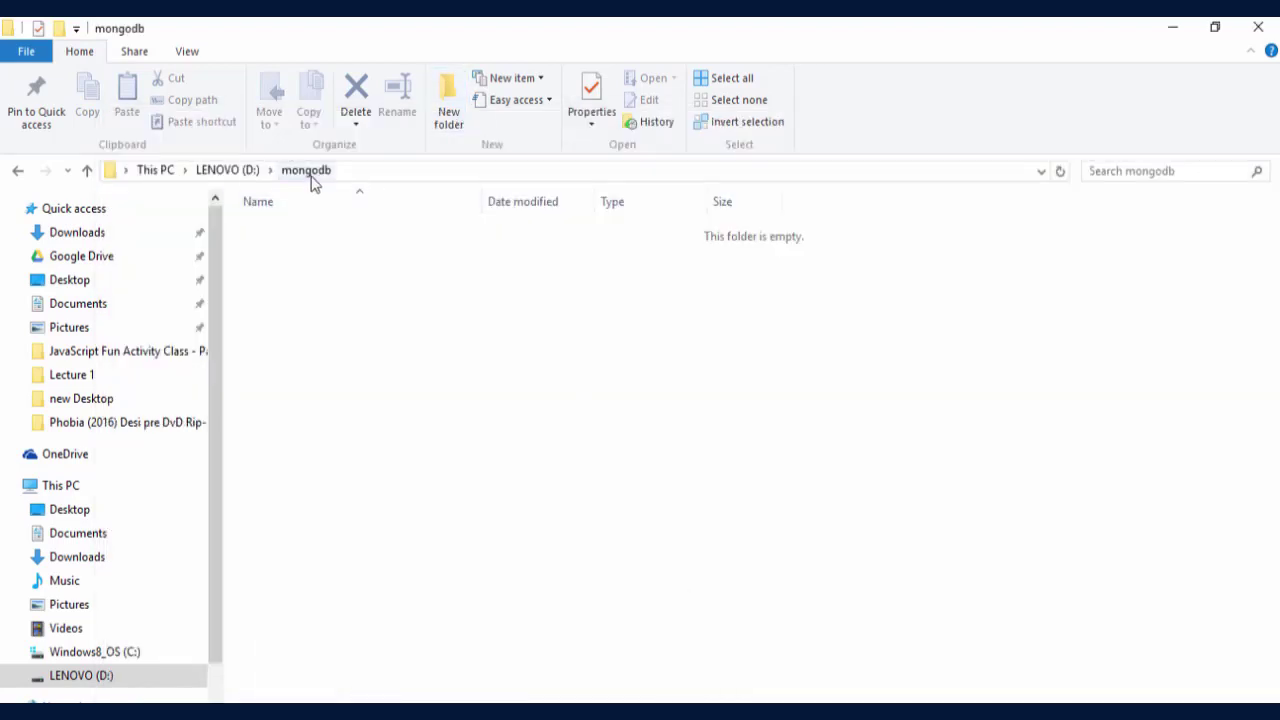
{"action": "left_click", "coordinate": [446, 112]}
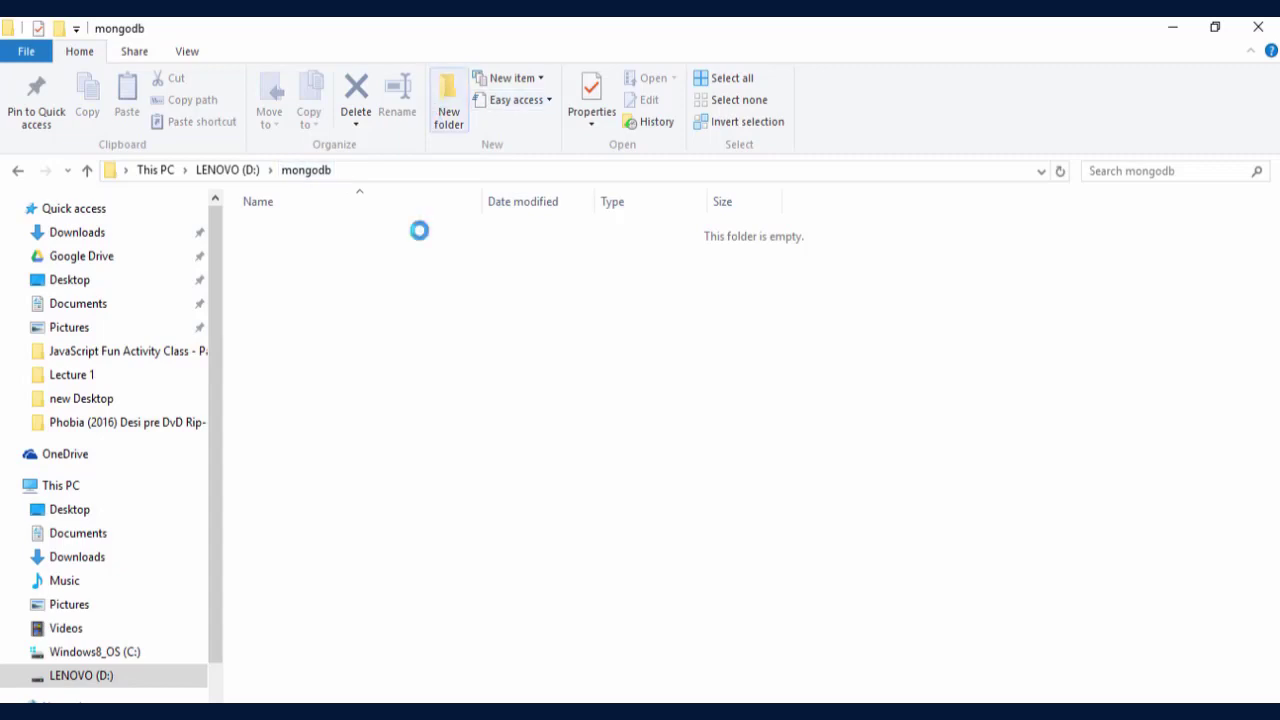
{"action": "type", "text": "d"}
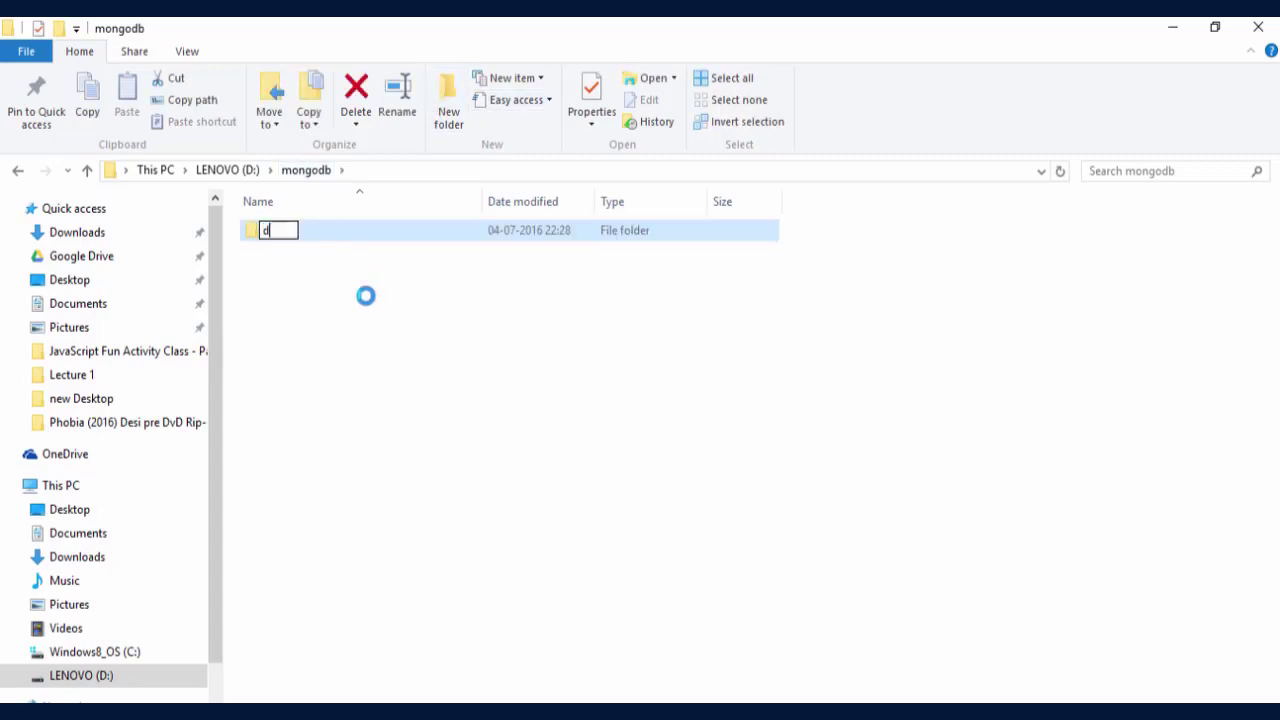
{"action": "type", "text": "ata"}
{"action": "key", "text": "Return"}
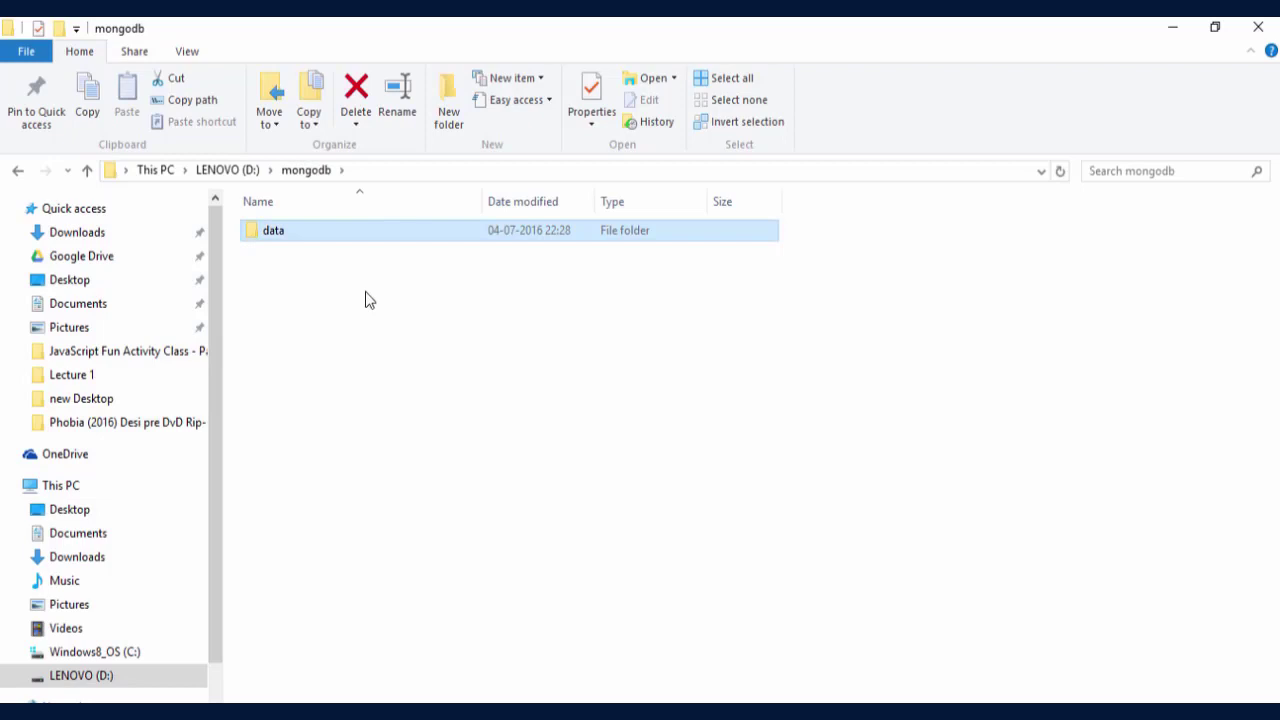
- Open the data folder and create a folder named db inside it
{"action": "double_click", "coordinate": [395, 230]}
{"action": "left_click", "coordinate": [445, 92]}
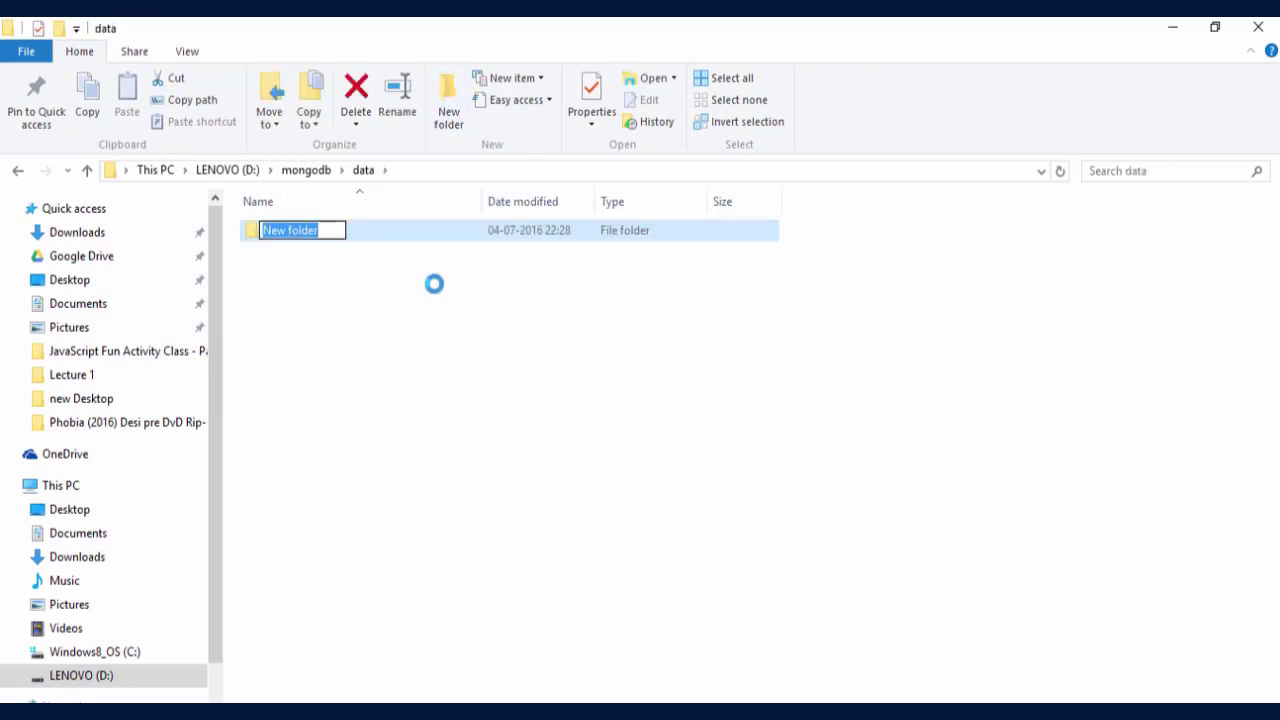
{"action": "type", "text": "db"}
{"action": "key", "text": "Return"}
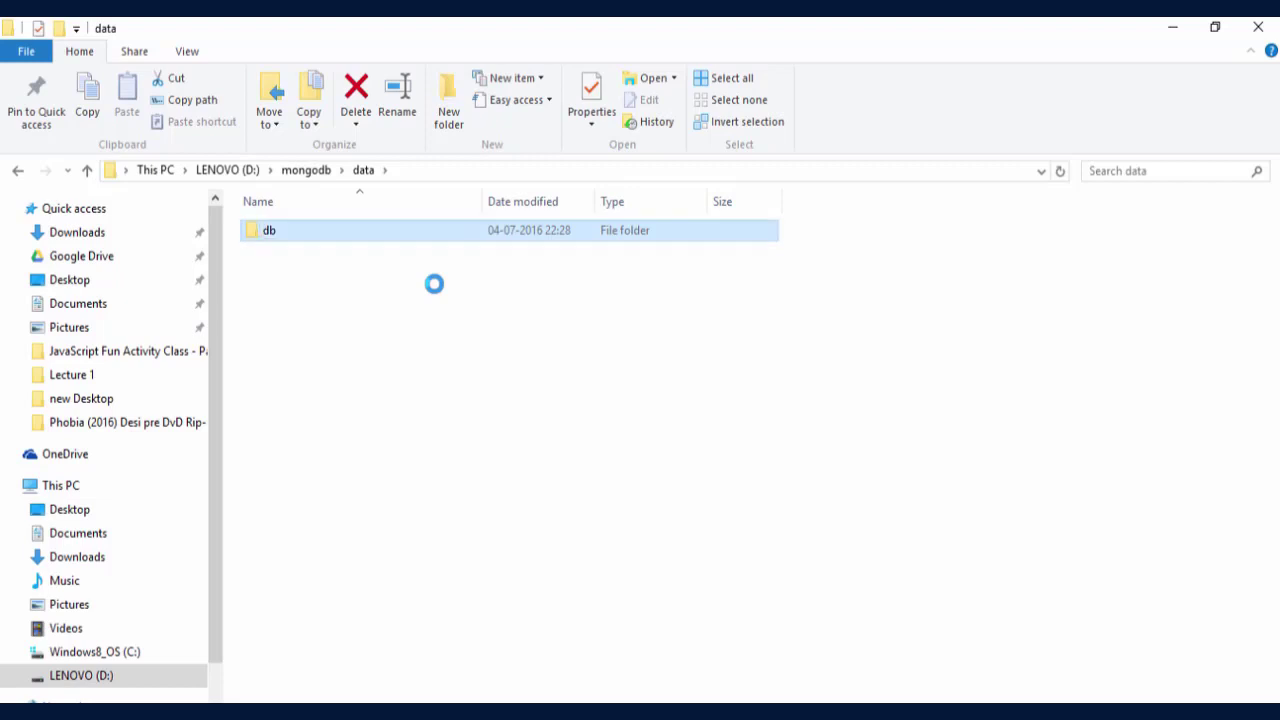
- Check the new db folder's full path, switch to Command Prompt and run mongod --dbpath d:\mongodb\data\db
{"action": "double_click", "coordinate": [500, 233]}
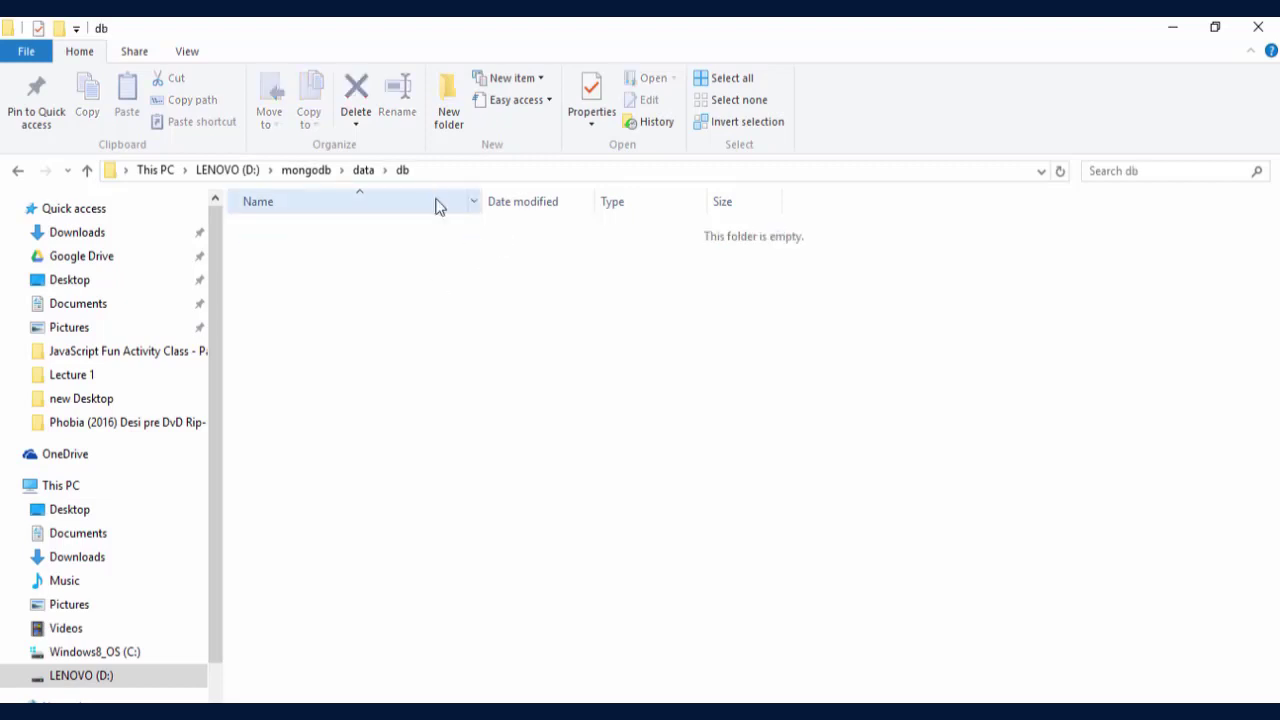
{"action": "left_click", "coordinate": [455, 175]}
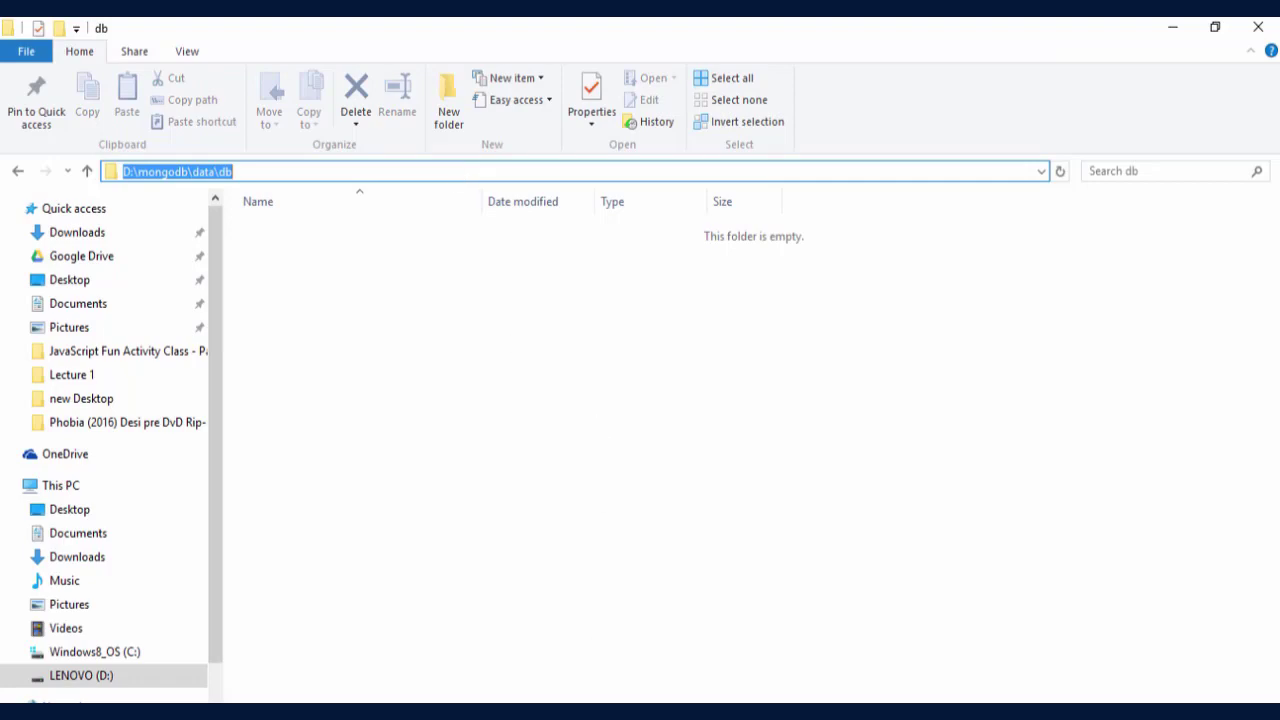
{"action": "key", "text": "alt+Tab"}
{"action": "type", "text": "mon"}
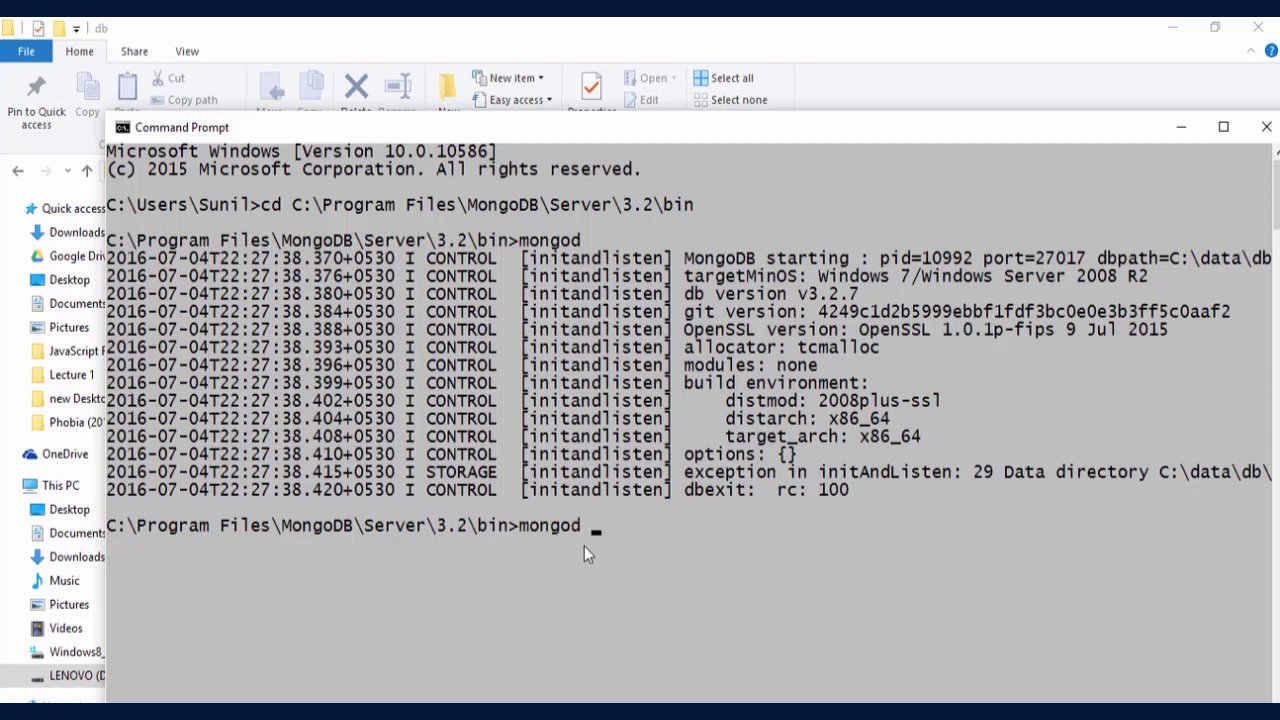
{"action": "type", "text": "god --"}
{"action": "type", "text": "d"}
{"action": "type", "text": "bpath"}
{"action": "type", "text": "d:"}
{"action": "type", "text": "\\mo"}
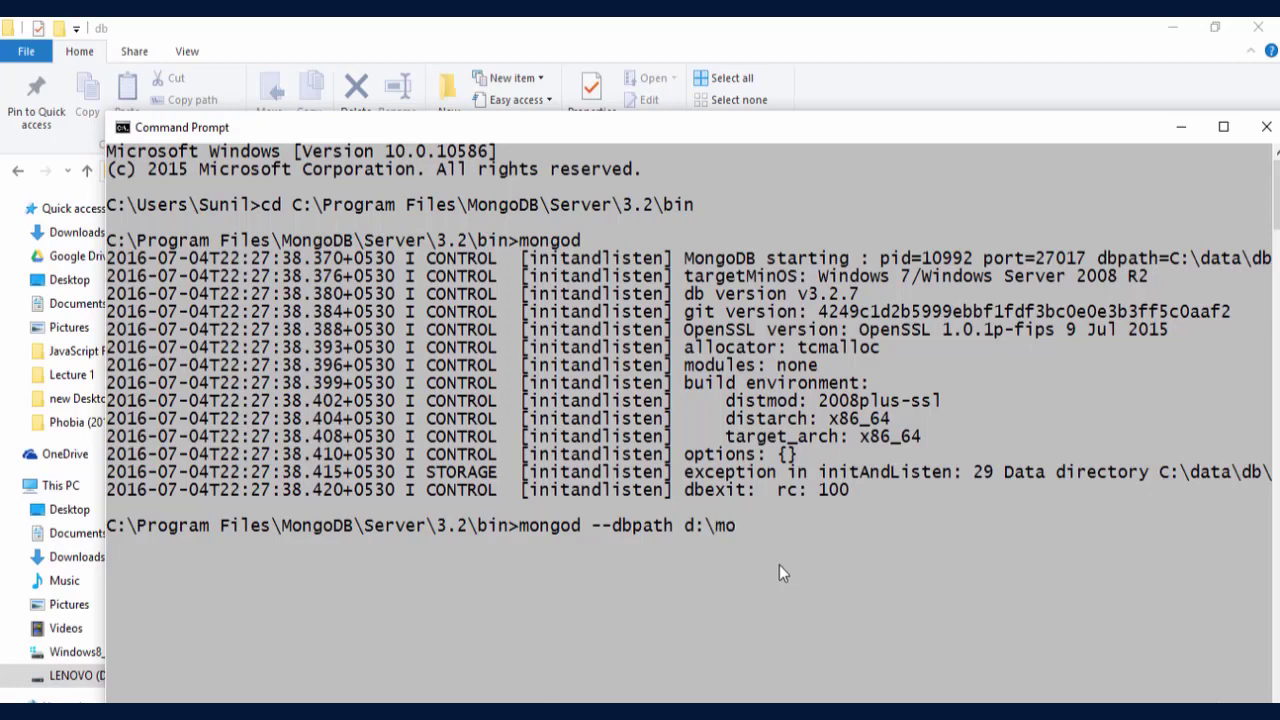
{"action": "type", "text": "ngodb\\dta"}
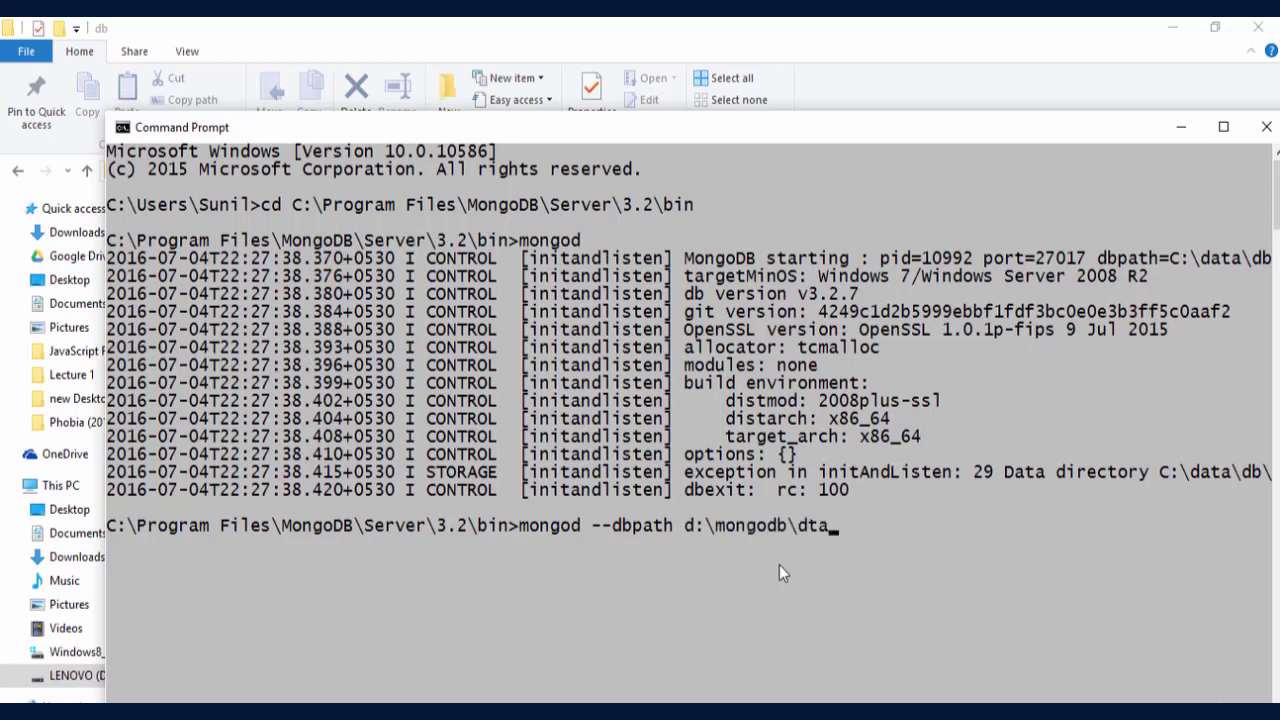
{"action": "key", "text": "BackSpace"}
{"action": "key", "text": "BackSpace"}
{"action": "type", "text": "ata\\db"}
{"action": "key", "text": "Return"}
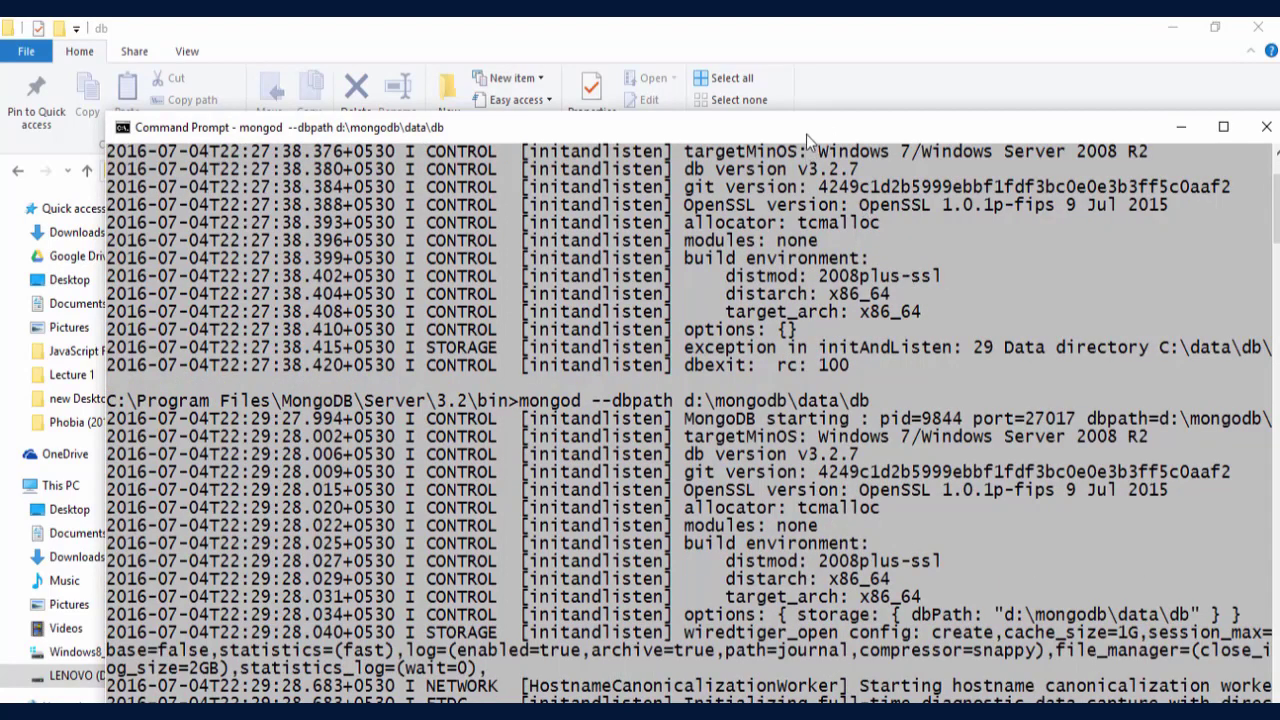
{"action": "left_click_drag", "start_coordinate": [806, 134], "coordinate": [751, 39]}
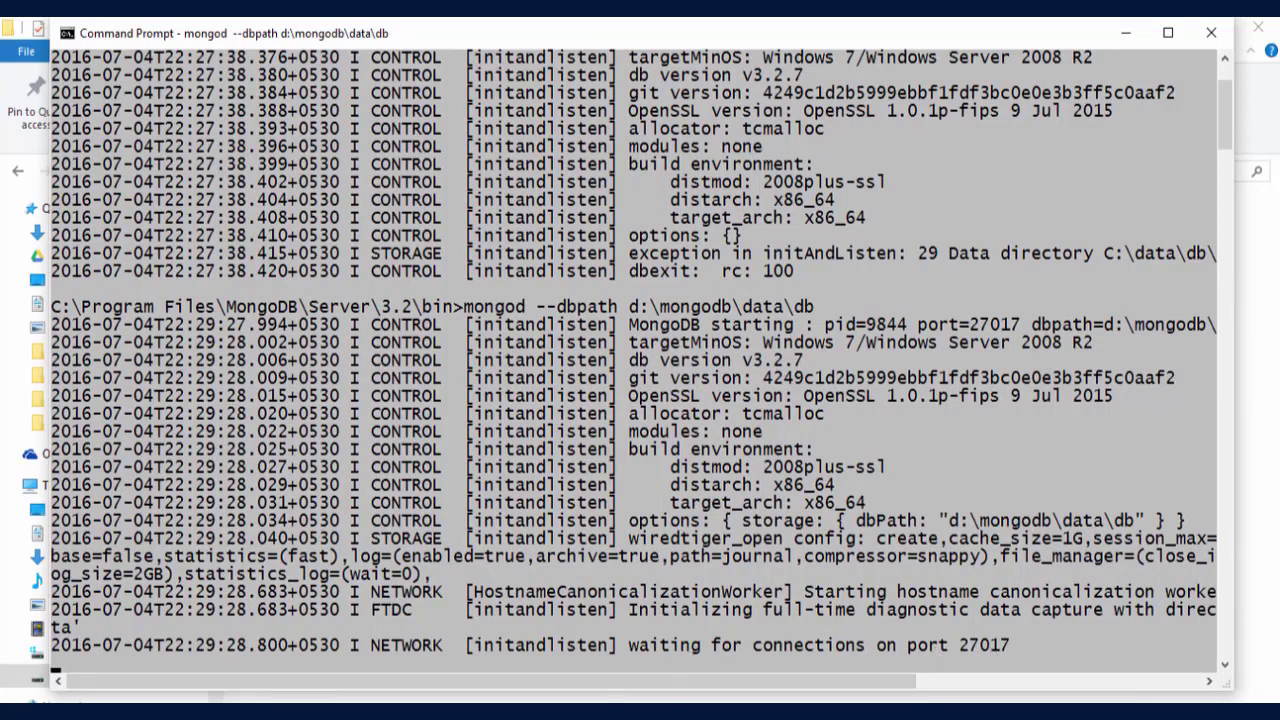
- Open a second Command Prompt and change its directory to C:\Program Files\MongoDB\Server\3.2\bin, copying the path from the bin folder in File Explorer
{"action": "right_click", "coordinate": [558, 710]}
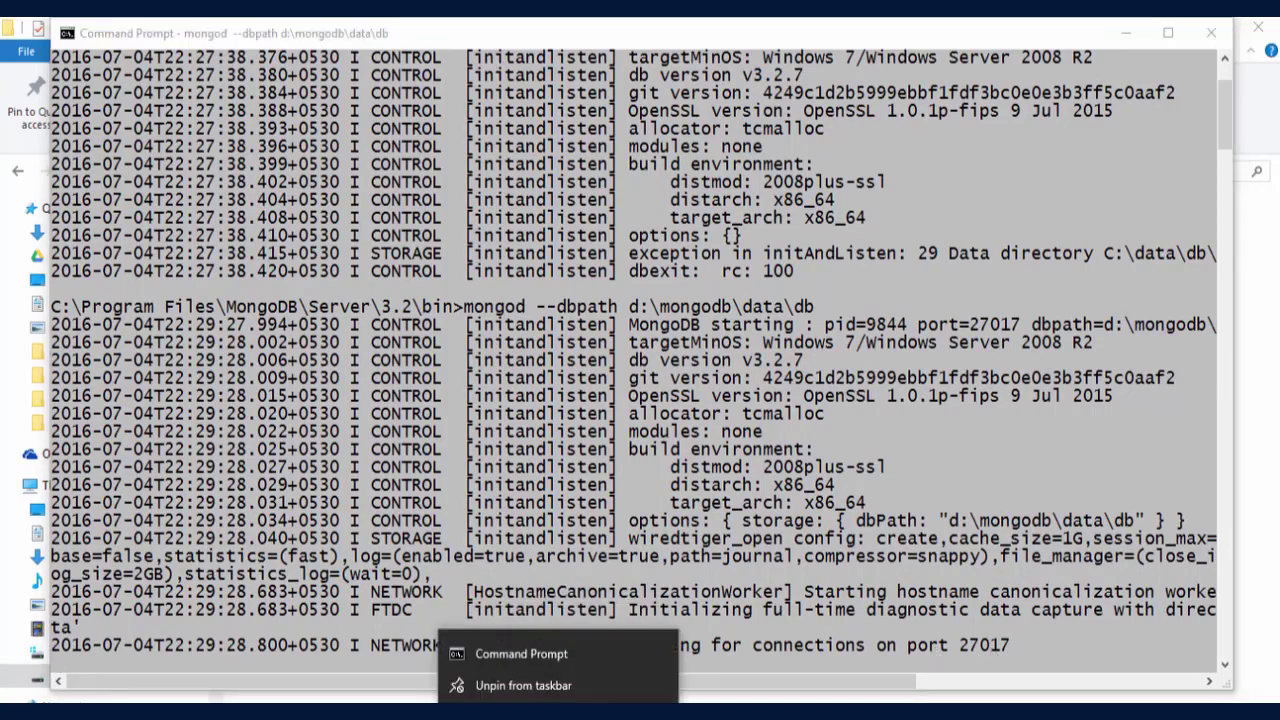
{"action": "left_click", "coordinate": [543, 652]}
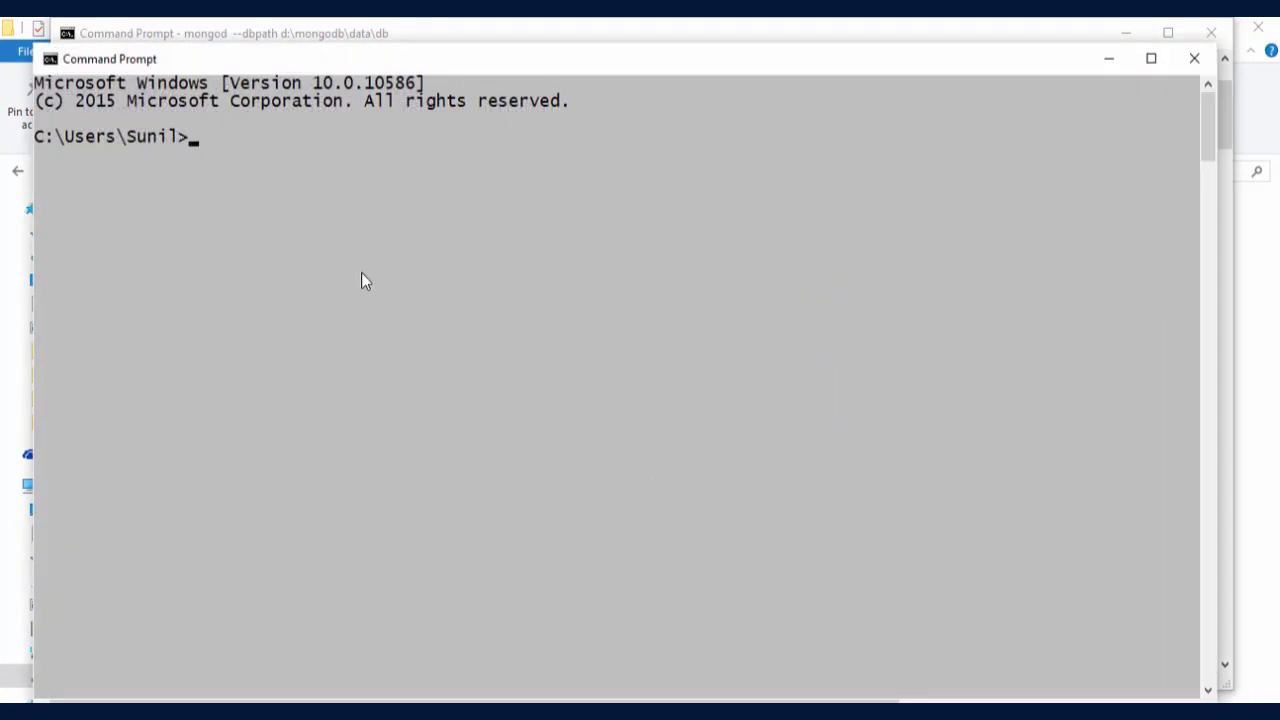
{"action": "type", "text": "cd"}
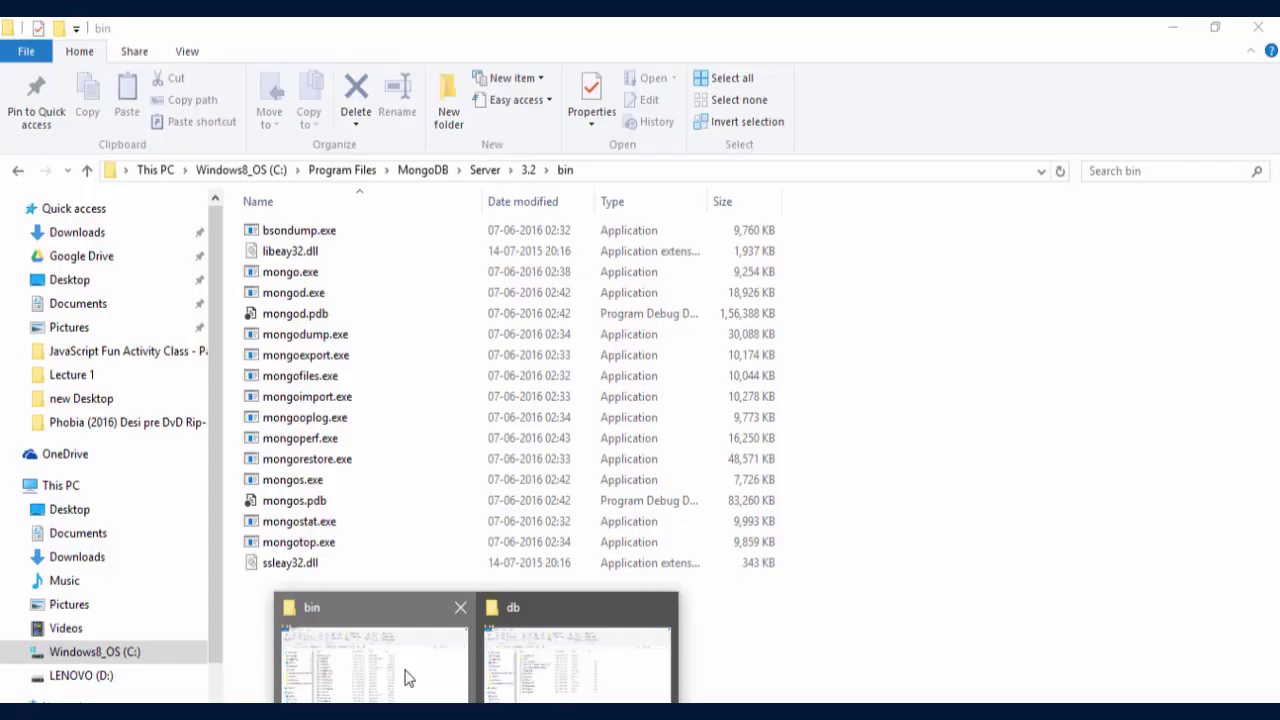
{"action": "left_click", "coordinate": [403, 677]}
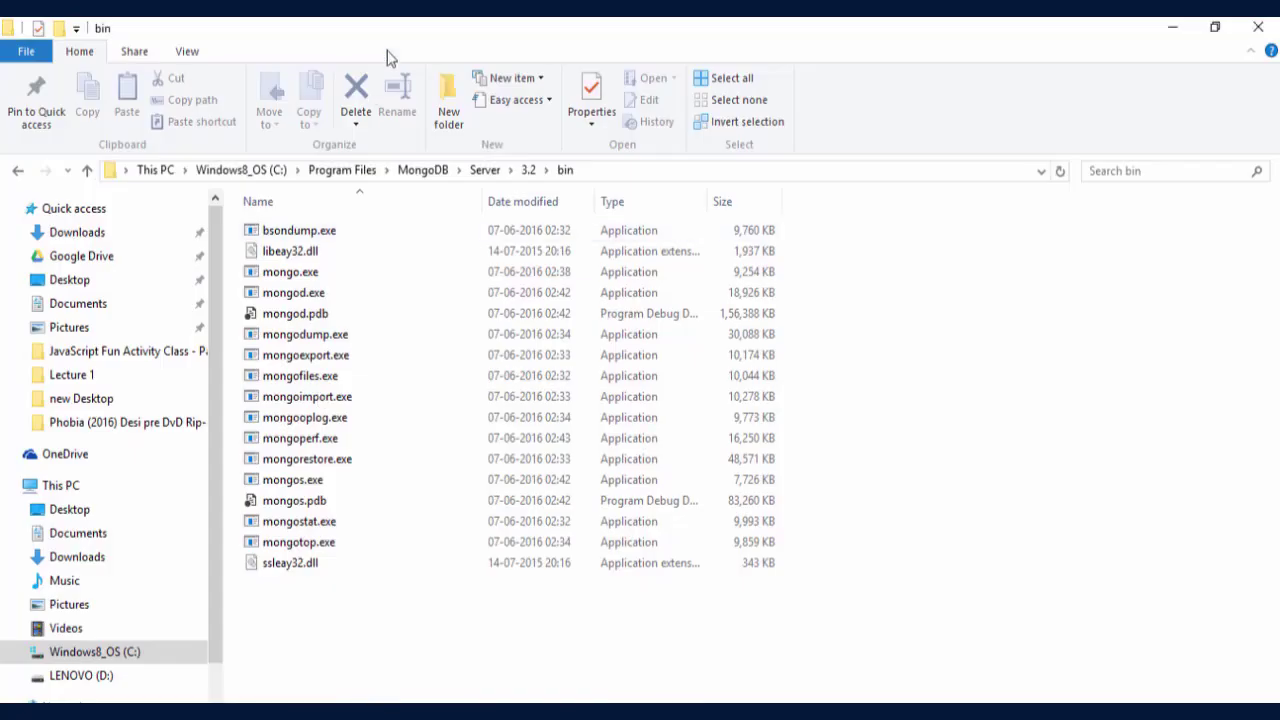
{"action": "left_click", "coordinate": [627, 175]}
{"action": "key", "text": "ctrl+c"}
{"action": "key", "text": "alt+Tab"}
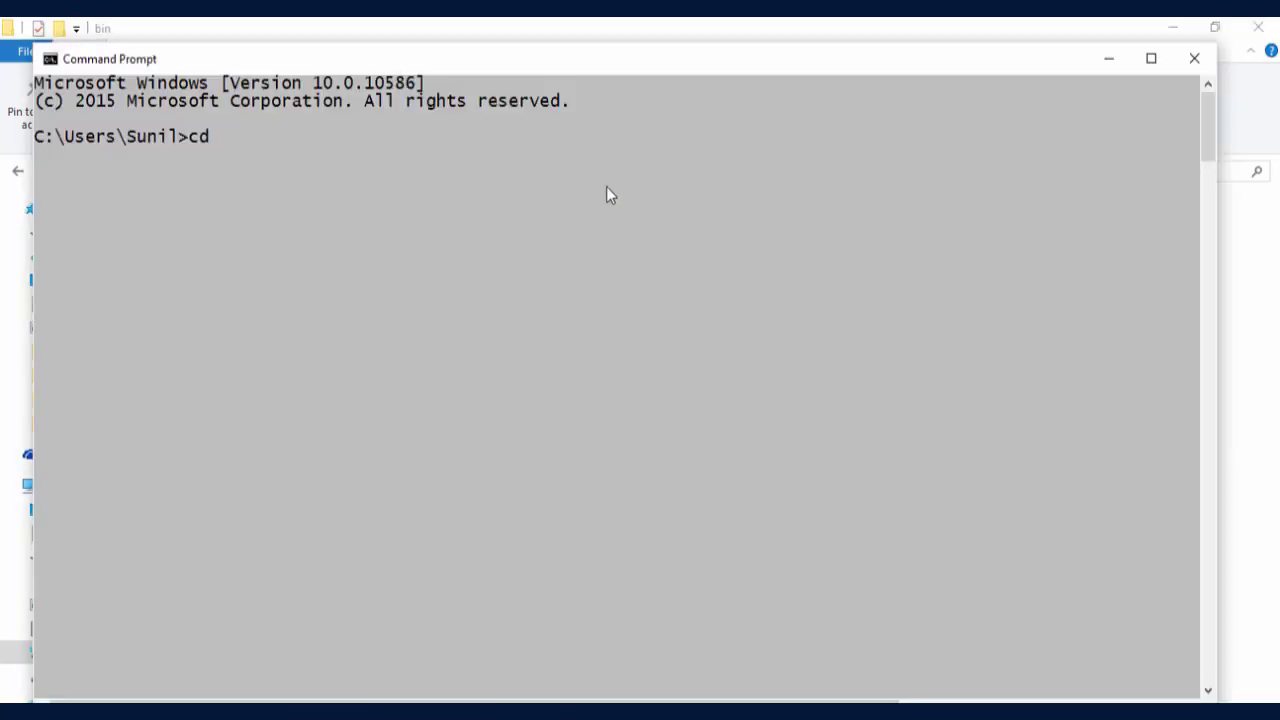
{"action": "right_click", "coordinate": [358, 265]}
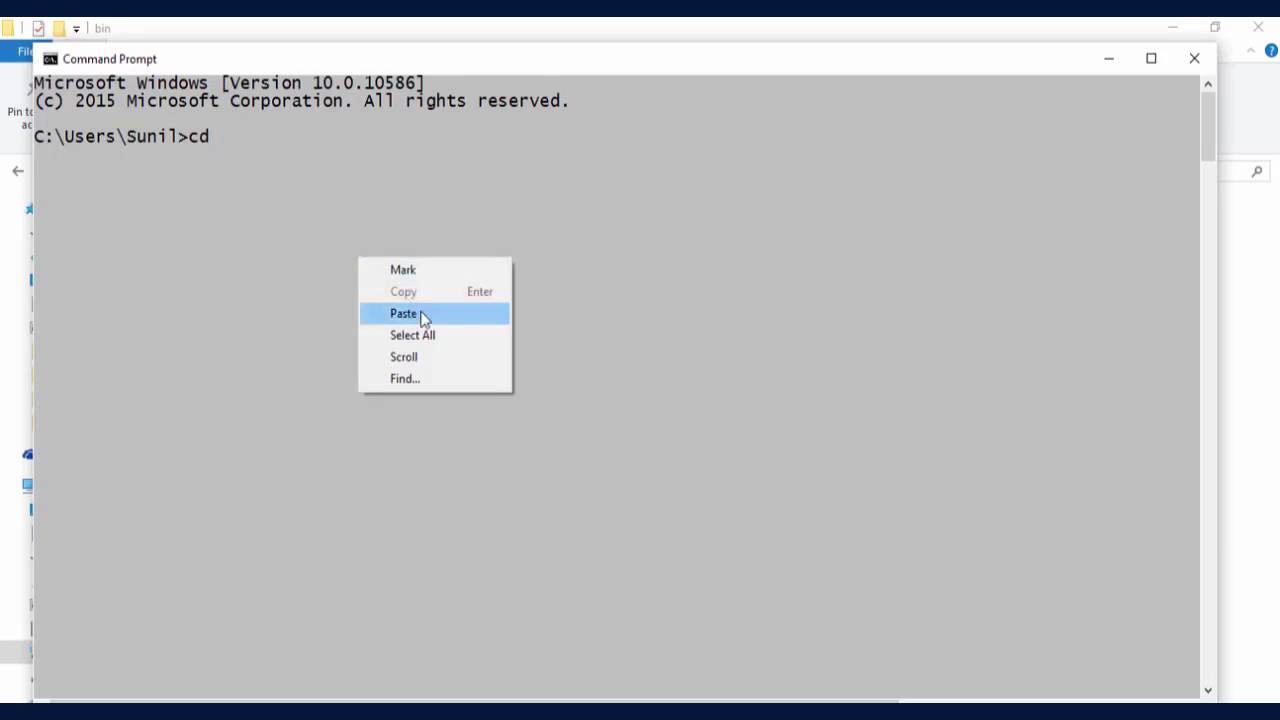
{"action": "left_click", "coordinate": [423, 311]}
{"action": "key", "text": "Return"}
- Start the mongo shell and check the full connection entry in the mongod server window
{"action": "type", "text": "mongo"}
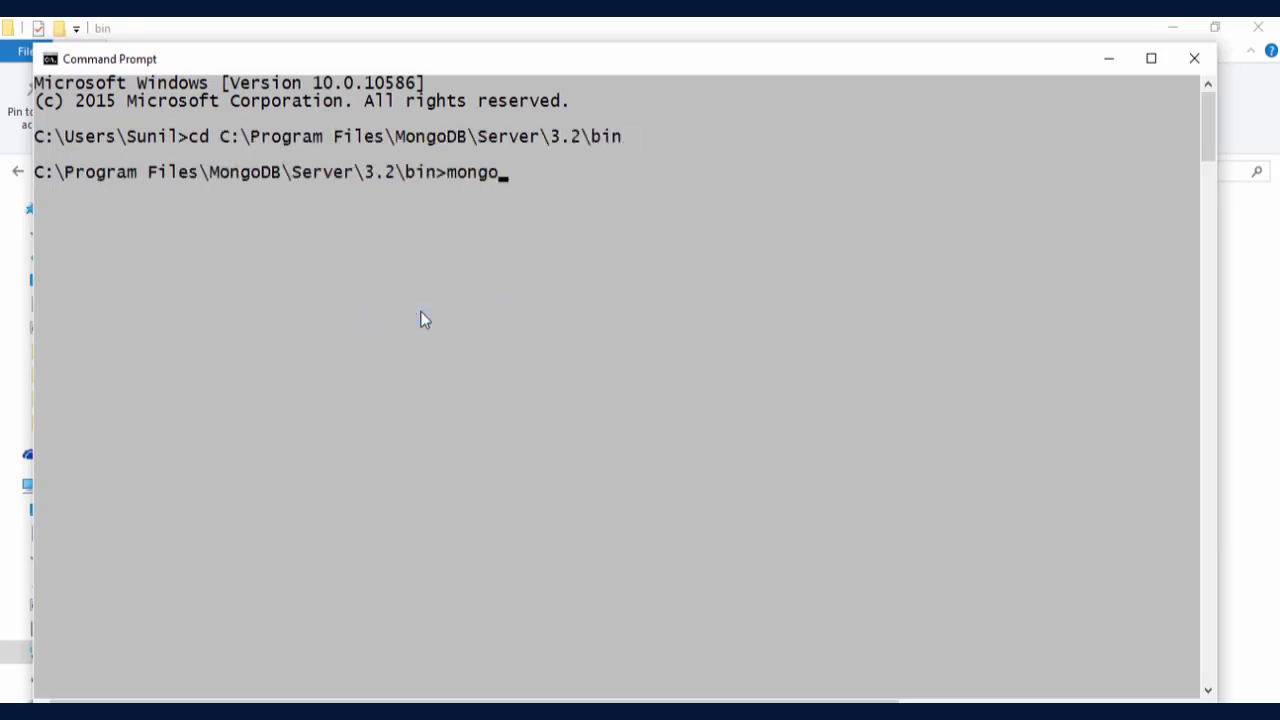
{"action": "key", "text": "Return"}
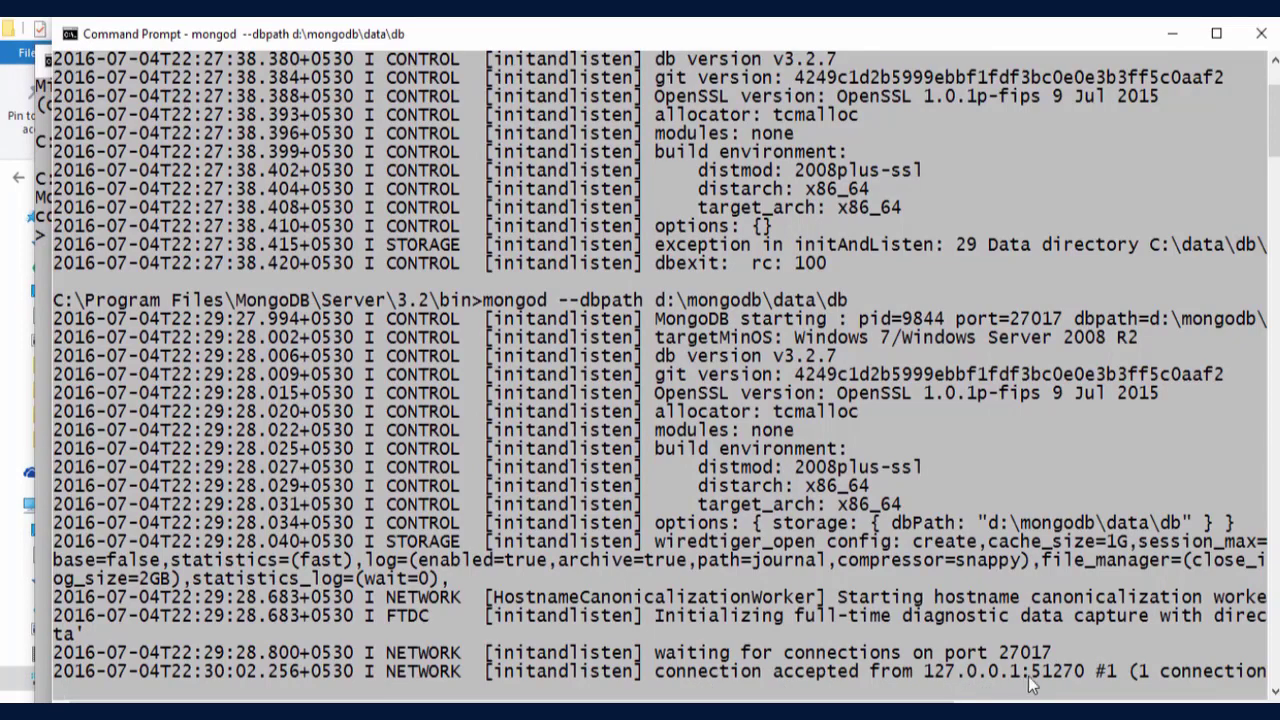
{"action": "scroll", "coordinate": [660, 370], "scroll_direction": "right", "scroll_amount": 5}
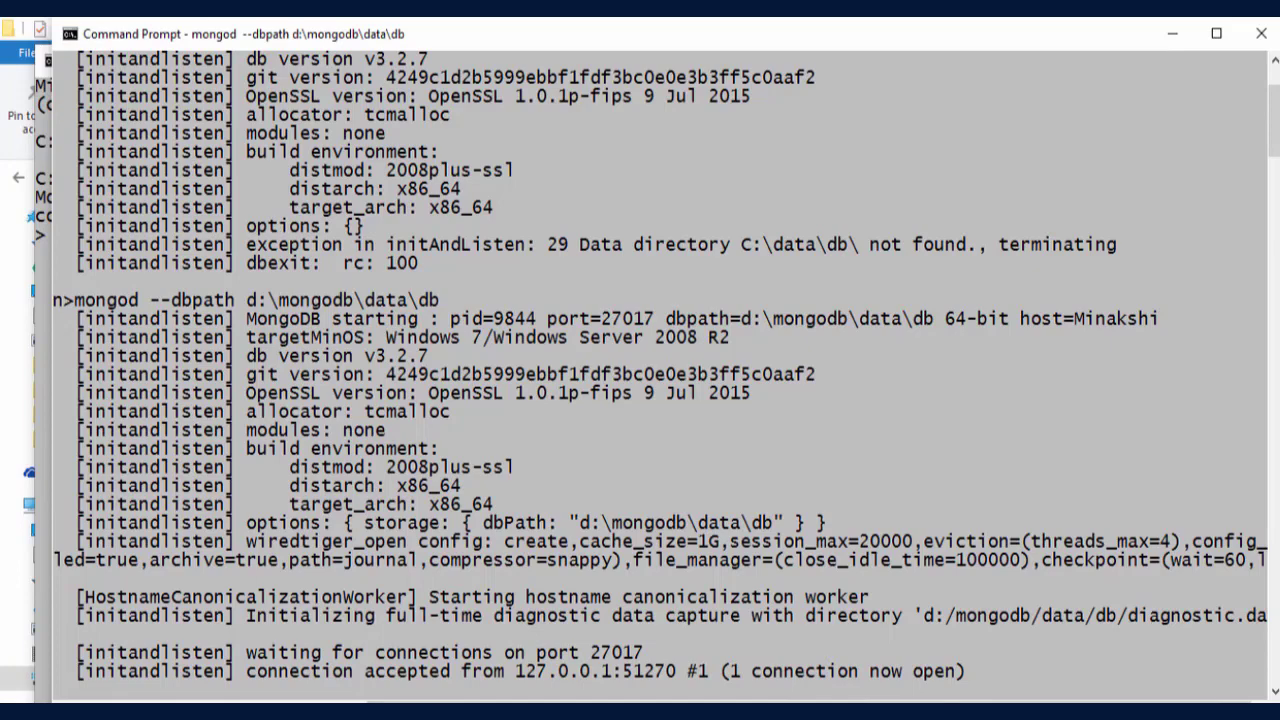
{"action": "scroll", "coordinate": [660, 370], "scroll_direction": "left", "scroll_amount": 5}
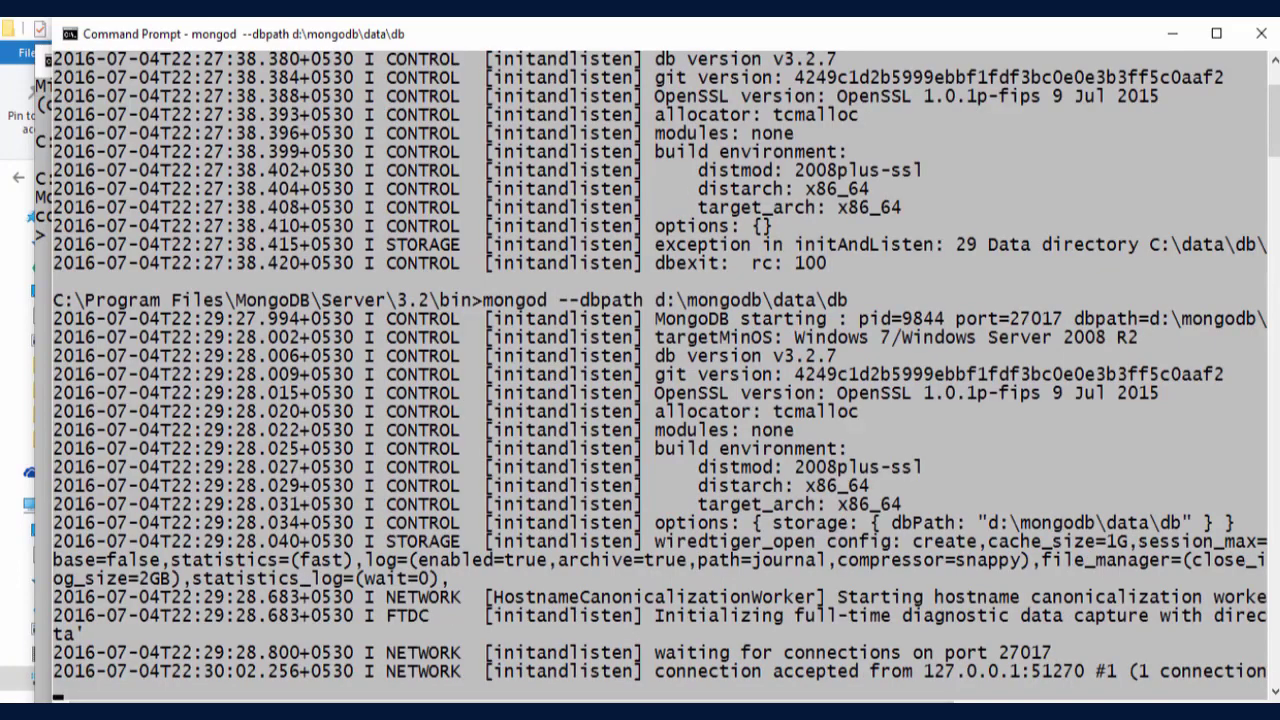
- Return to the mongo shell window and list the databases with show dbs
{"action": "left_click", "coordinate": [710, 670]}
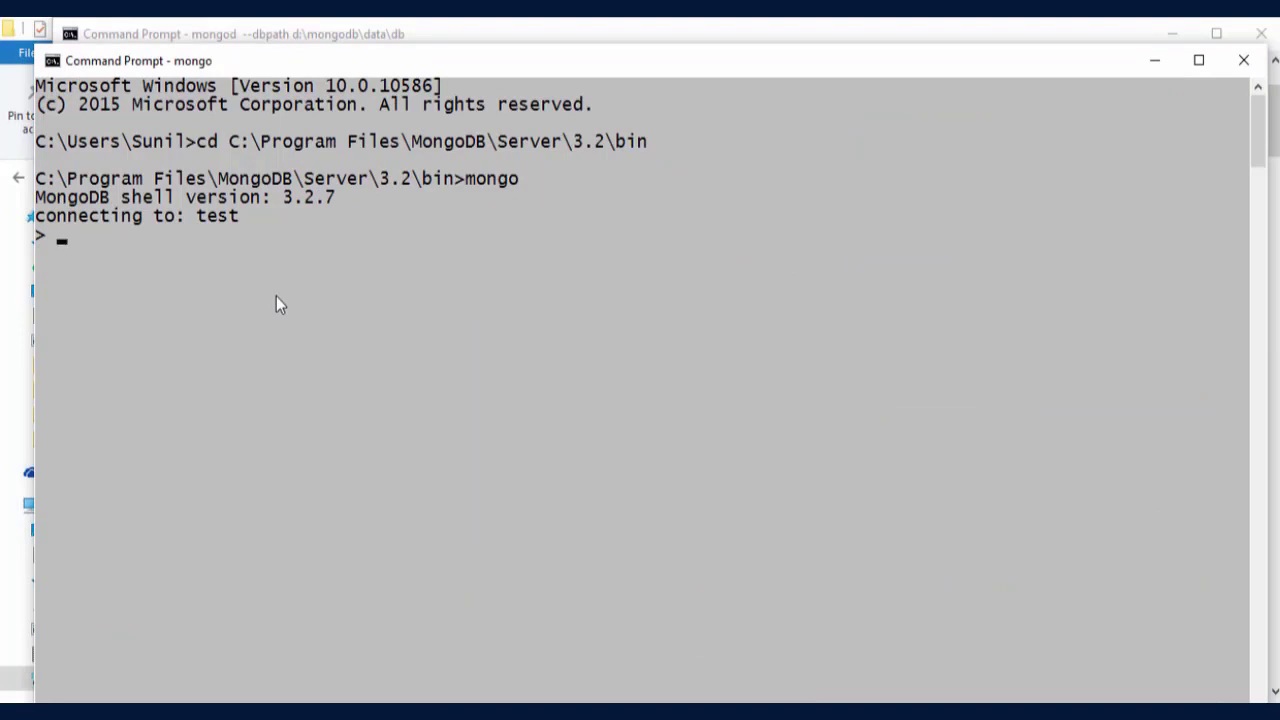
{"action": "type", "text": "show dbs"}
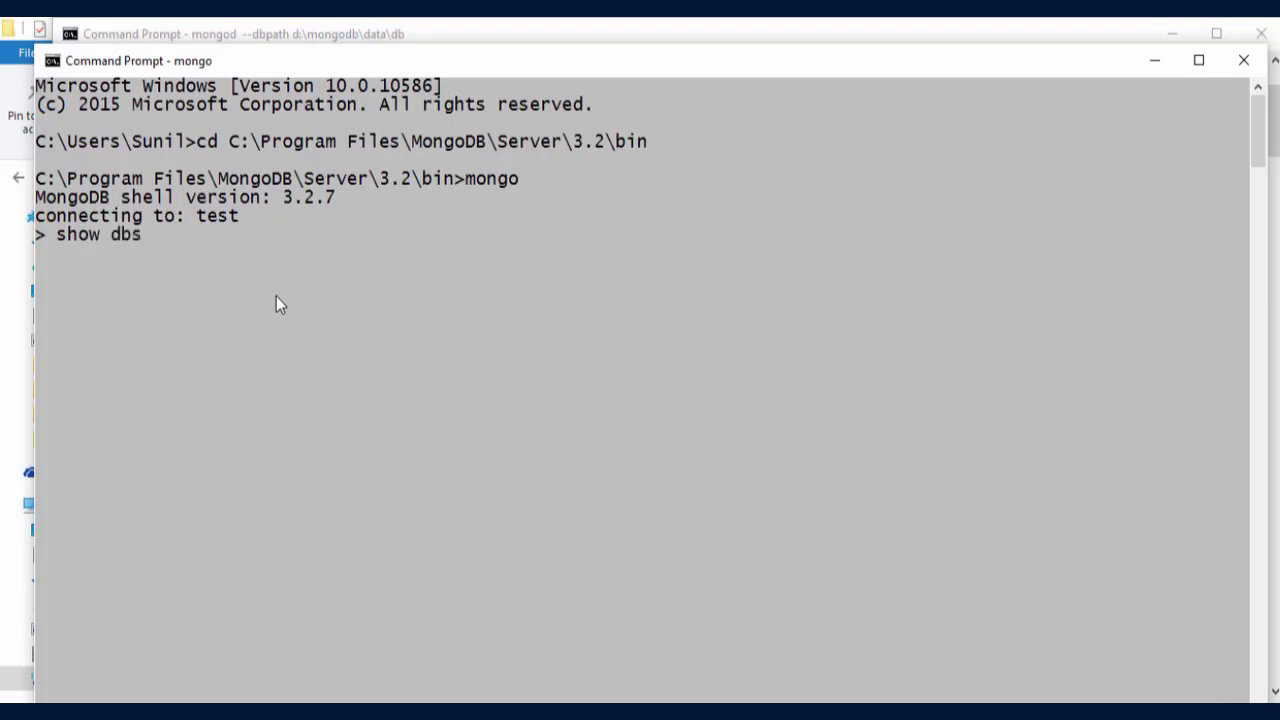
{"action": "key", "text": "Return"}
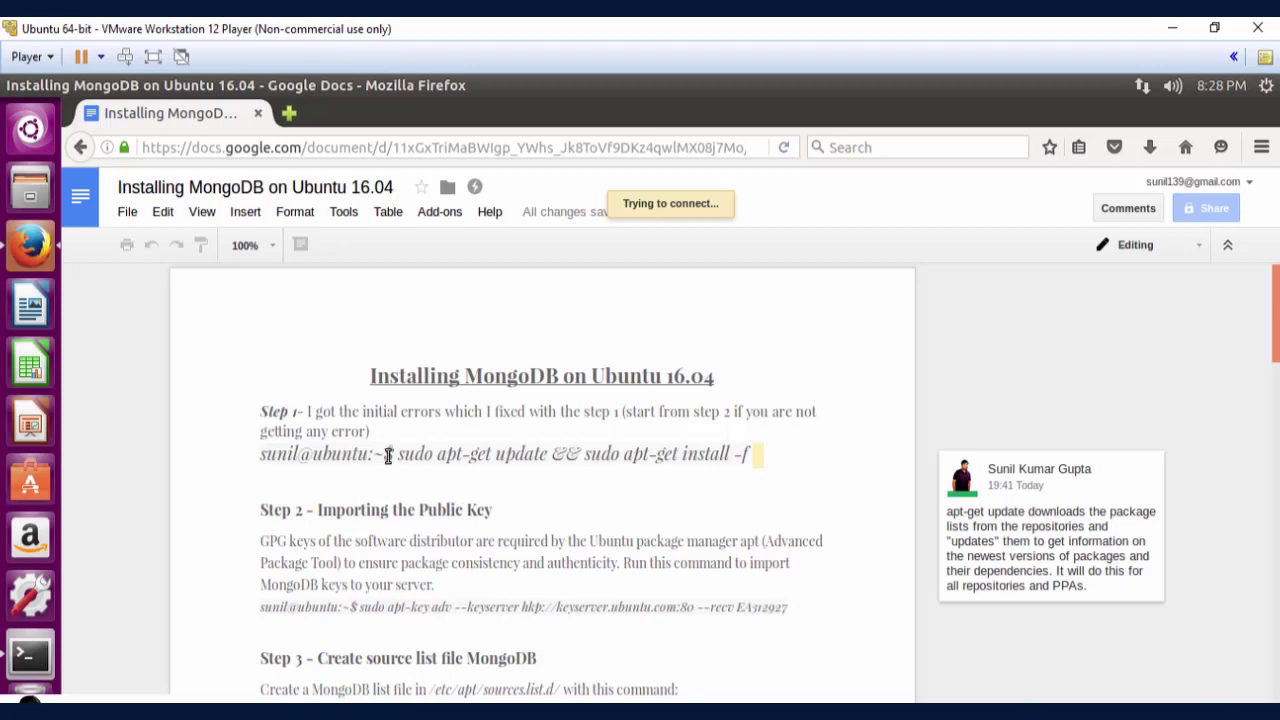
- In the Ubuntu virtual machine, examine the command sudo apt-get update && sudo apt-get install -f in the Google Docs guide and the terminal
{"action": "left_click_drag", "start_coordinate": [388, 455], "coordinate": [768, 453]}
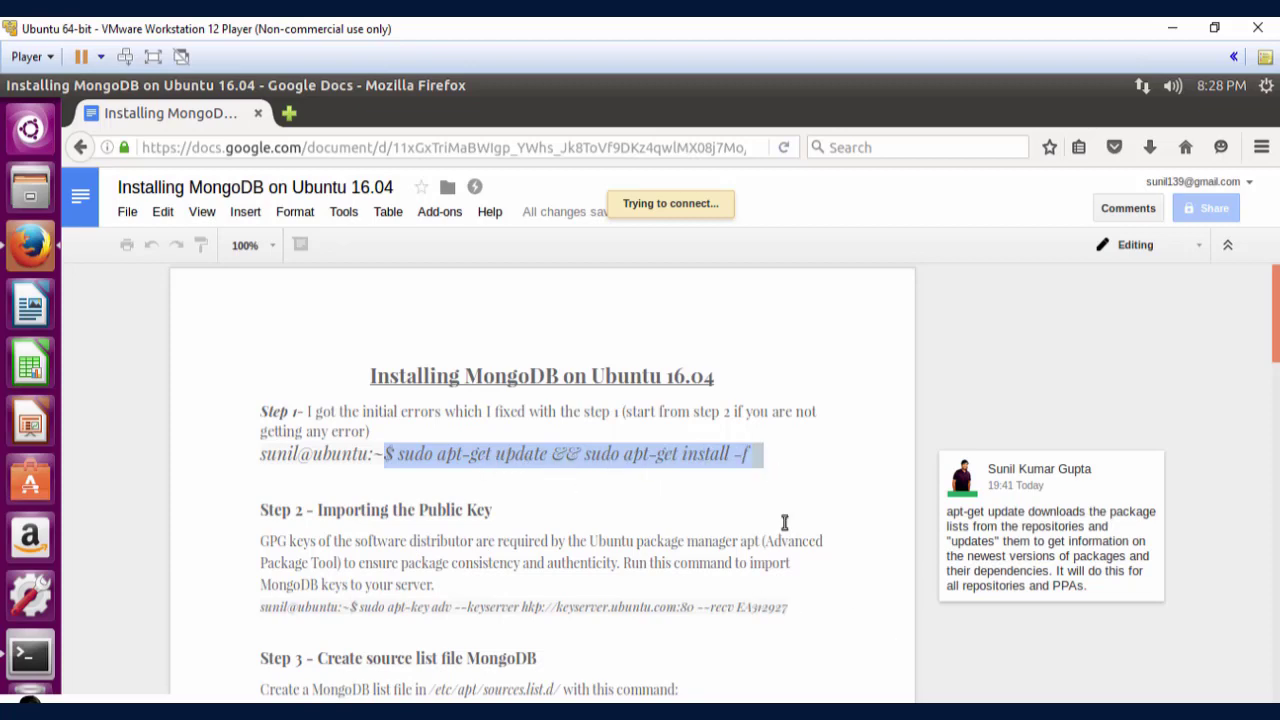
{"action": "key", "text": "alt+Tab"}
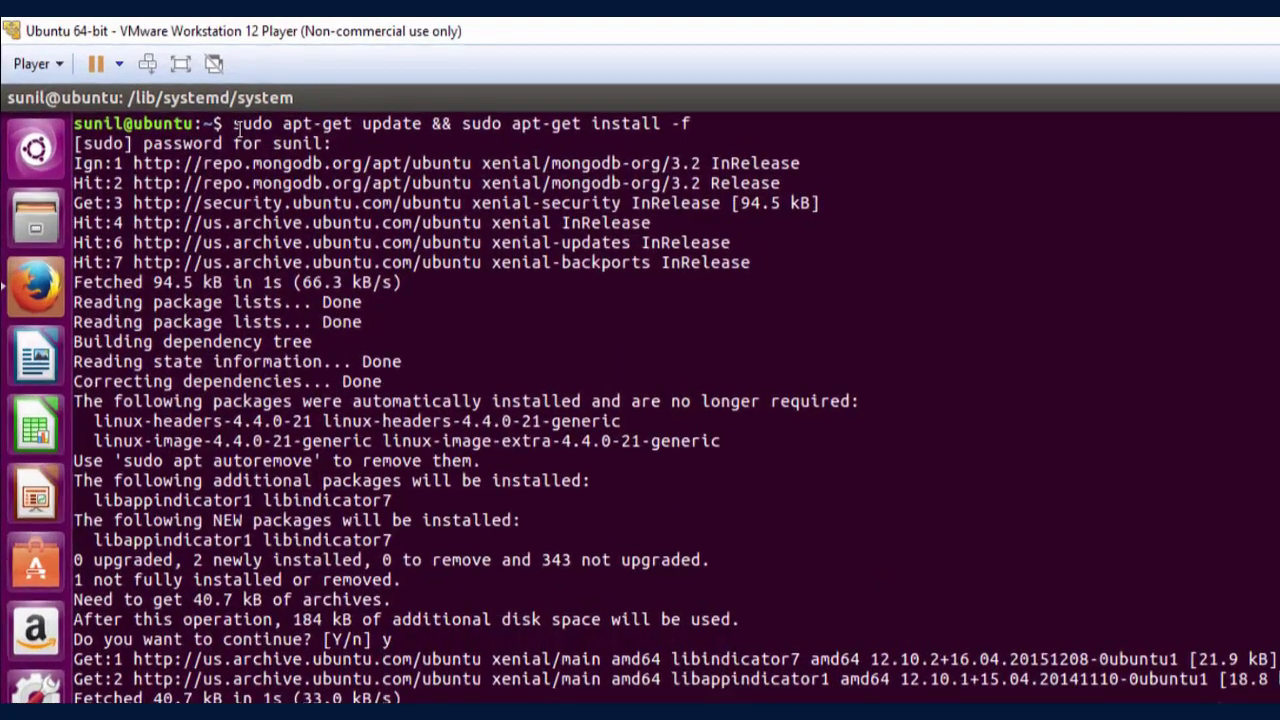
{"action": "left_click_drag", "start_coordinate": [197, 107], "coordinate": [396, 108]}
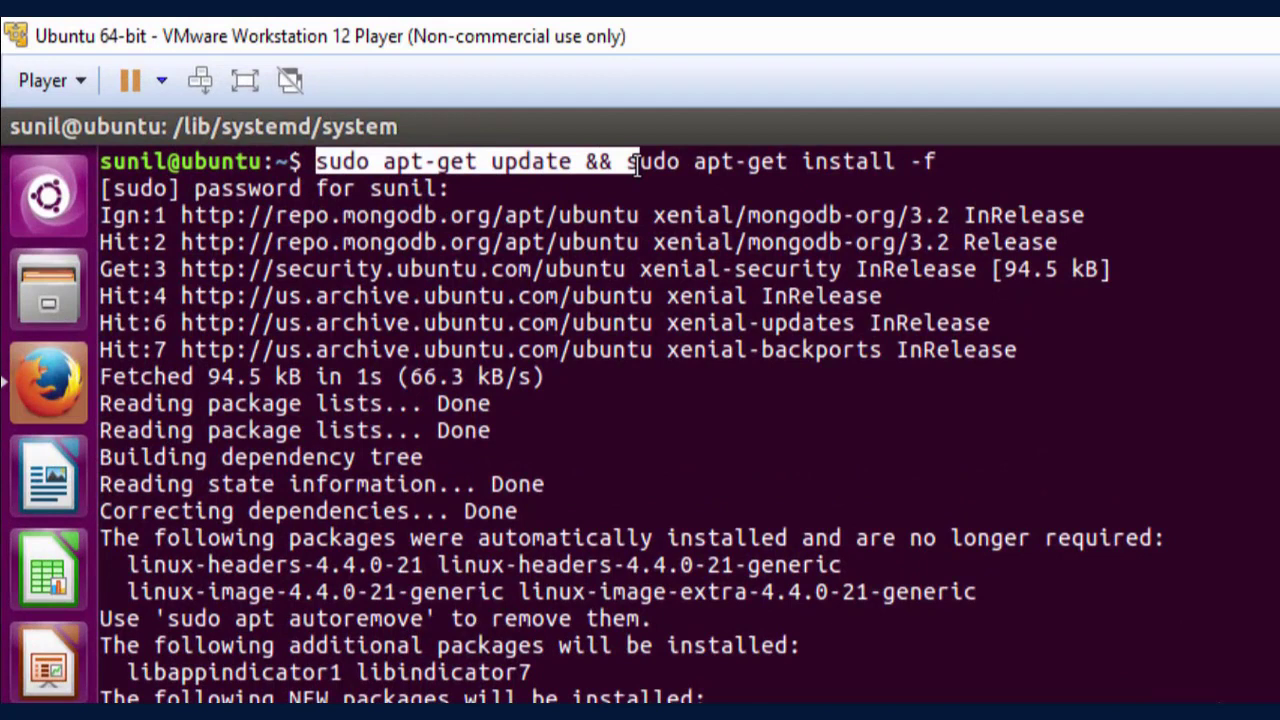
{"action": "left_click_drag", "start_coordinate": [636, 163], "coordinate": [953, 160]}
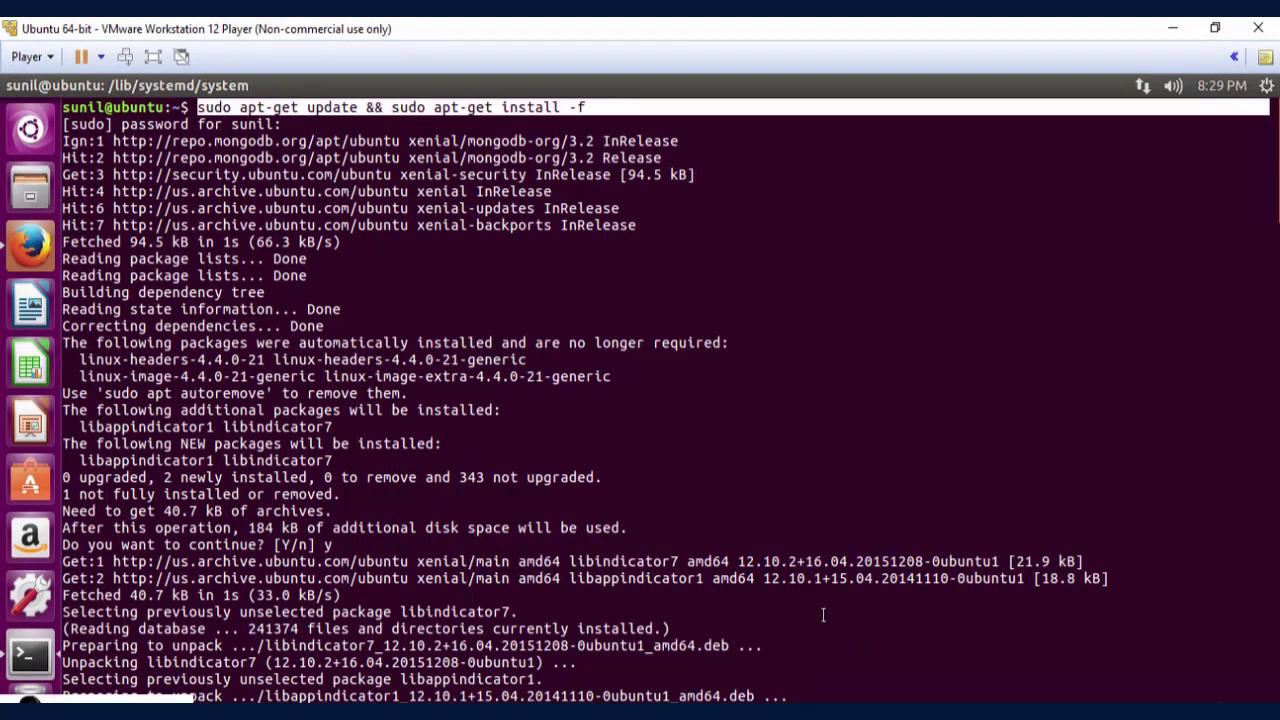
{"action": "key", "text": "alt+Tab"}
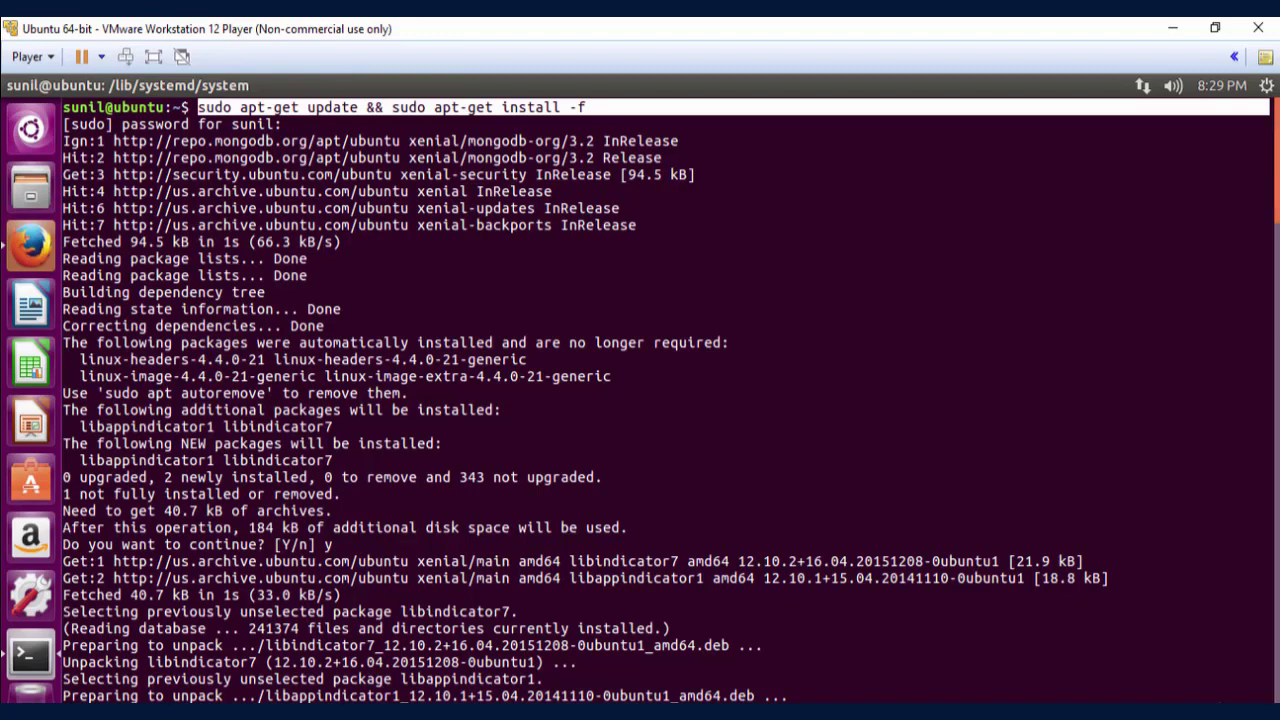
- Examine the end of the package installation output and highlight the terminal command sudo apt-key adv --keyserver hkp://keyserver.ubuntu.com:80 --recv EA312927
{"action": "scroll", "coordinate": [666, 400], "scroll_direction": "down", "scroll_amount": 6}
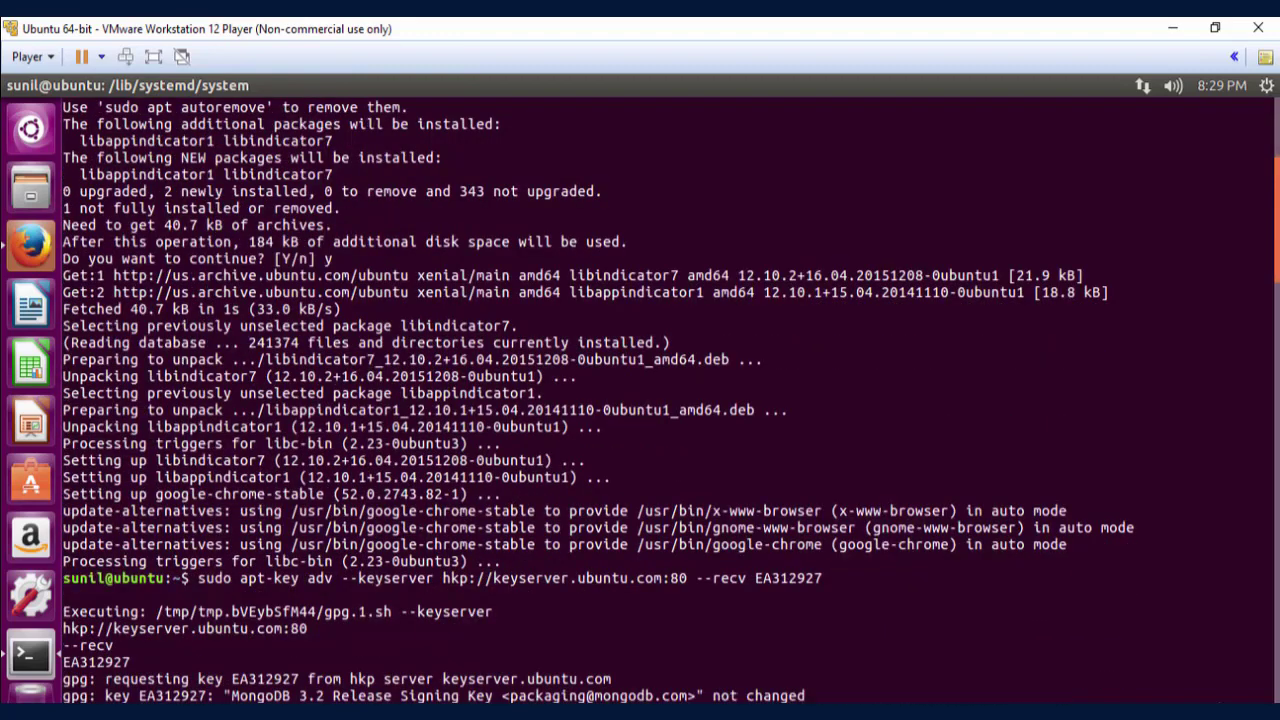
{"action": "scroll", "coordinate": [391, 499], "scroll_direction": "down", "scroll_amount": 2}
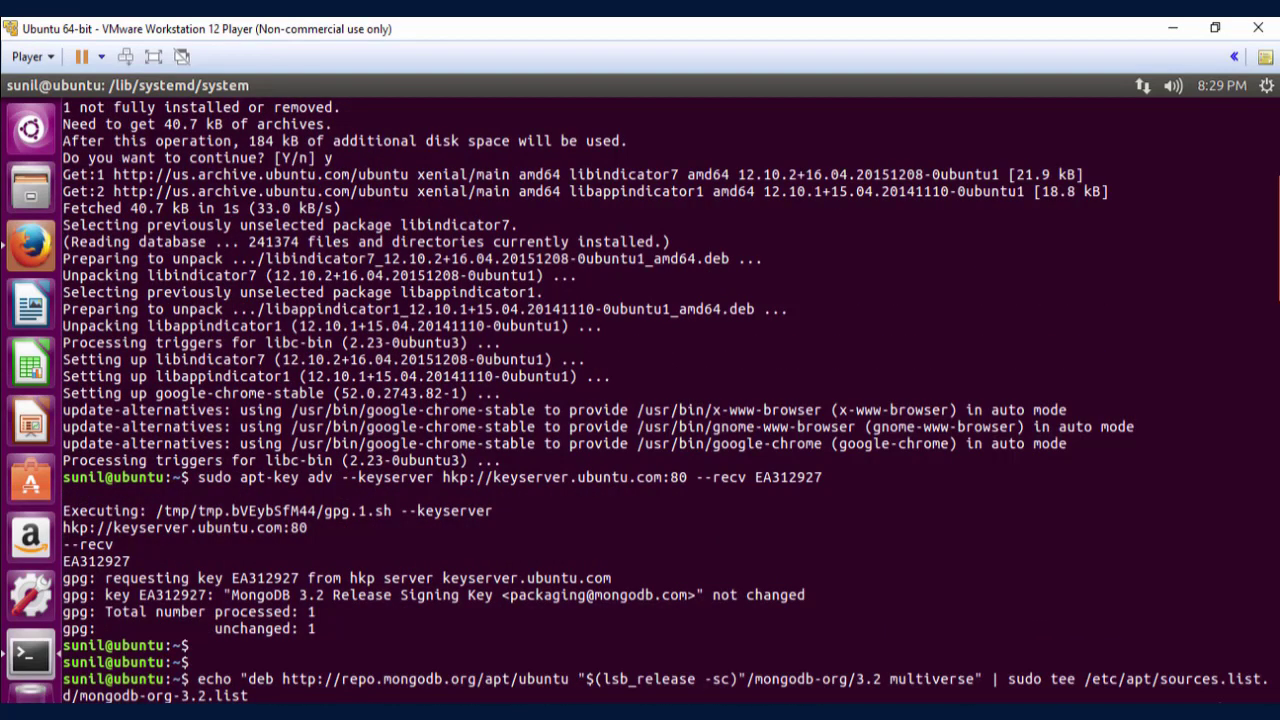
{"action": "triple_click", "coordinate": [137, 460]}
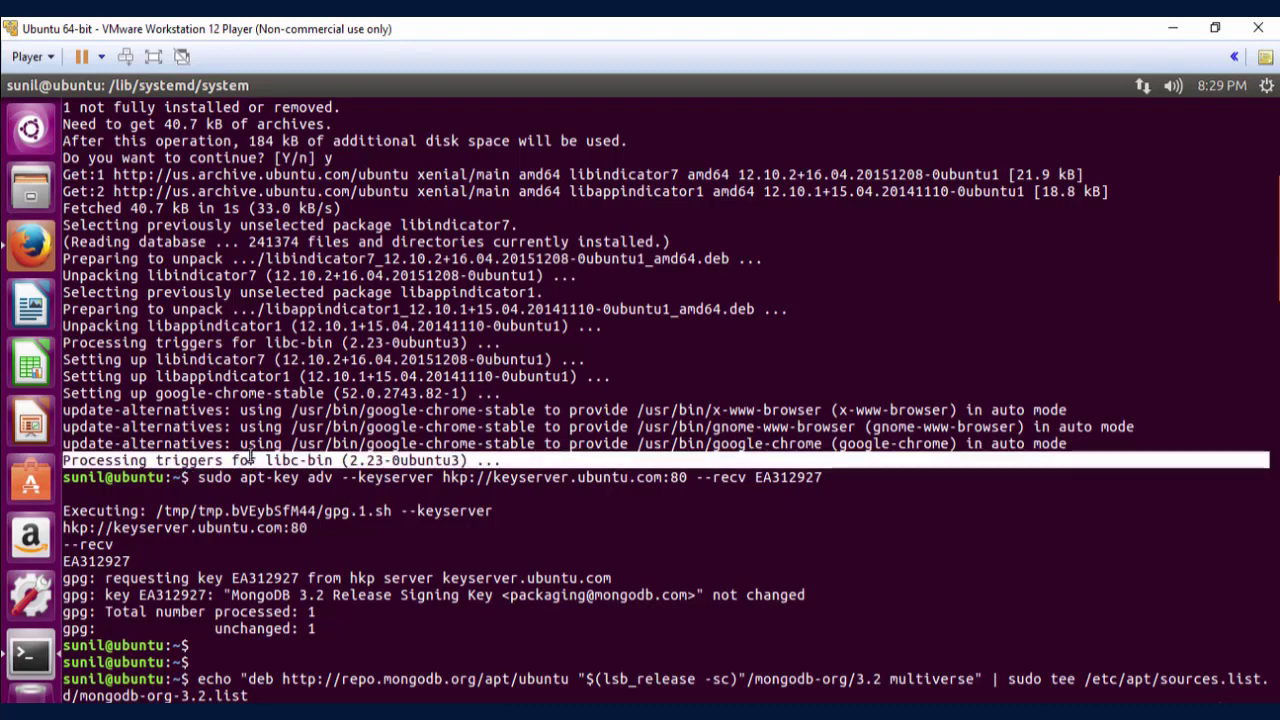
{"action": "left_click", "coordinate": [202, 481]}
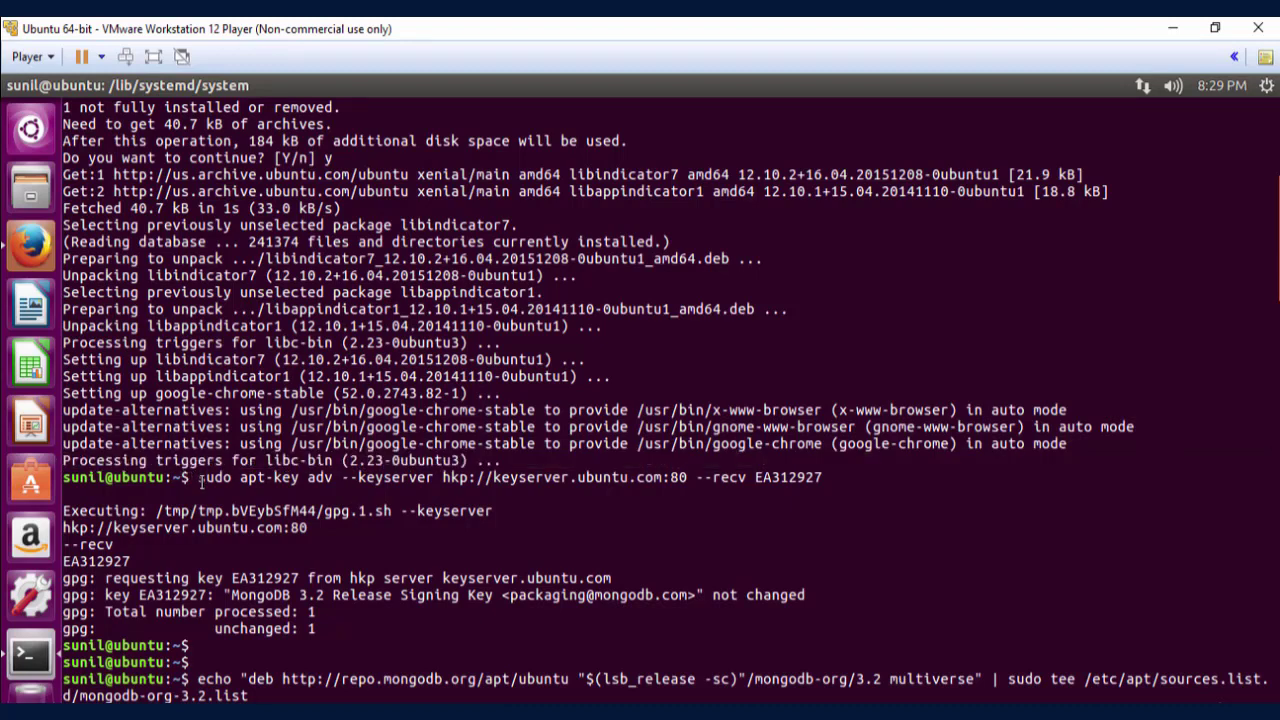
{"action": "left_click_drag", "start_coordinate": [193, 478], "coordinate": [287, 479]}
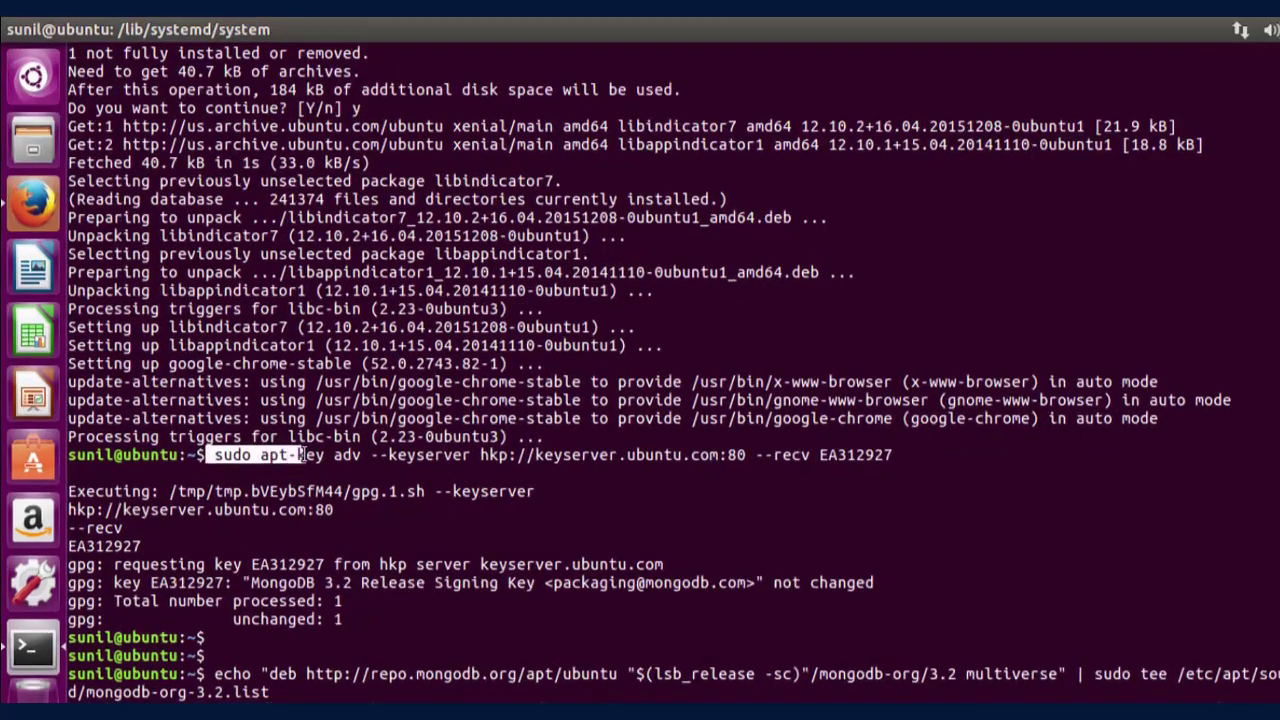
{"action": "left_click_drag", "start_coordinate": [371, 399], "coordinate": [1178, 366]}
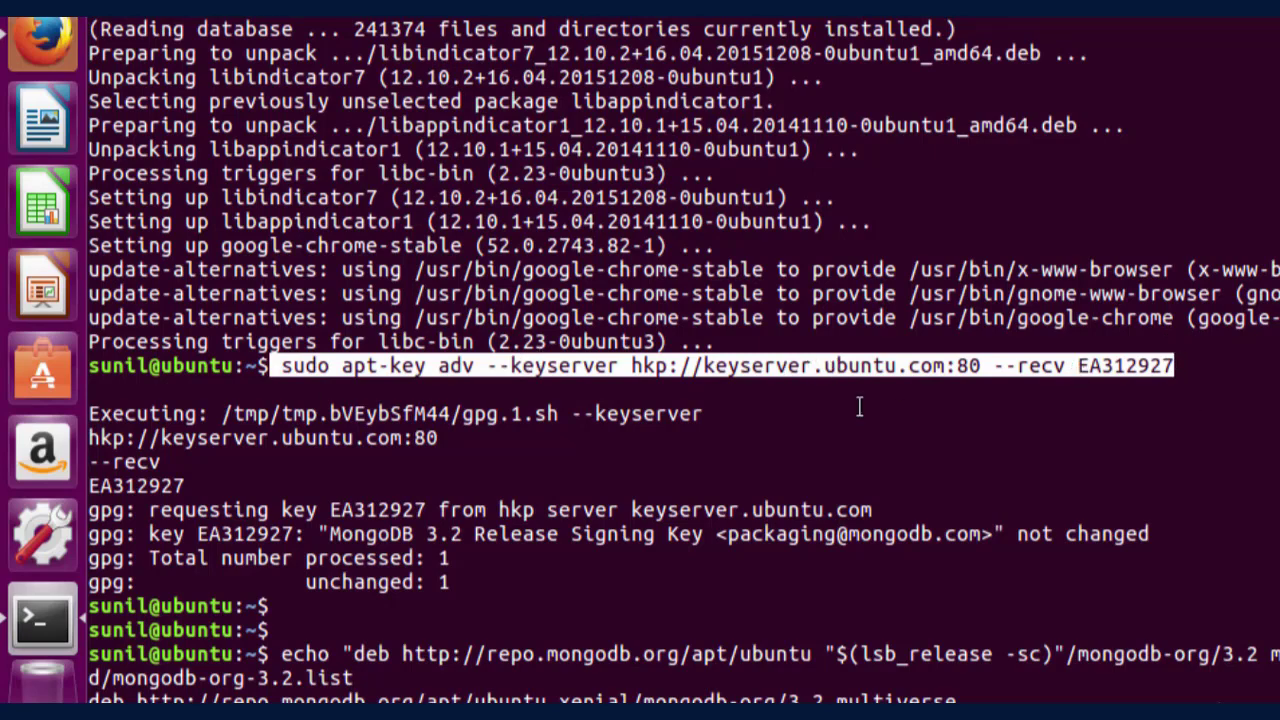
- Compare Step 2 on importing the public key in the Google Docs guide with the key import output in the terminal
{"action": "key", "text": "alt+Tab"}
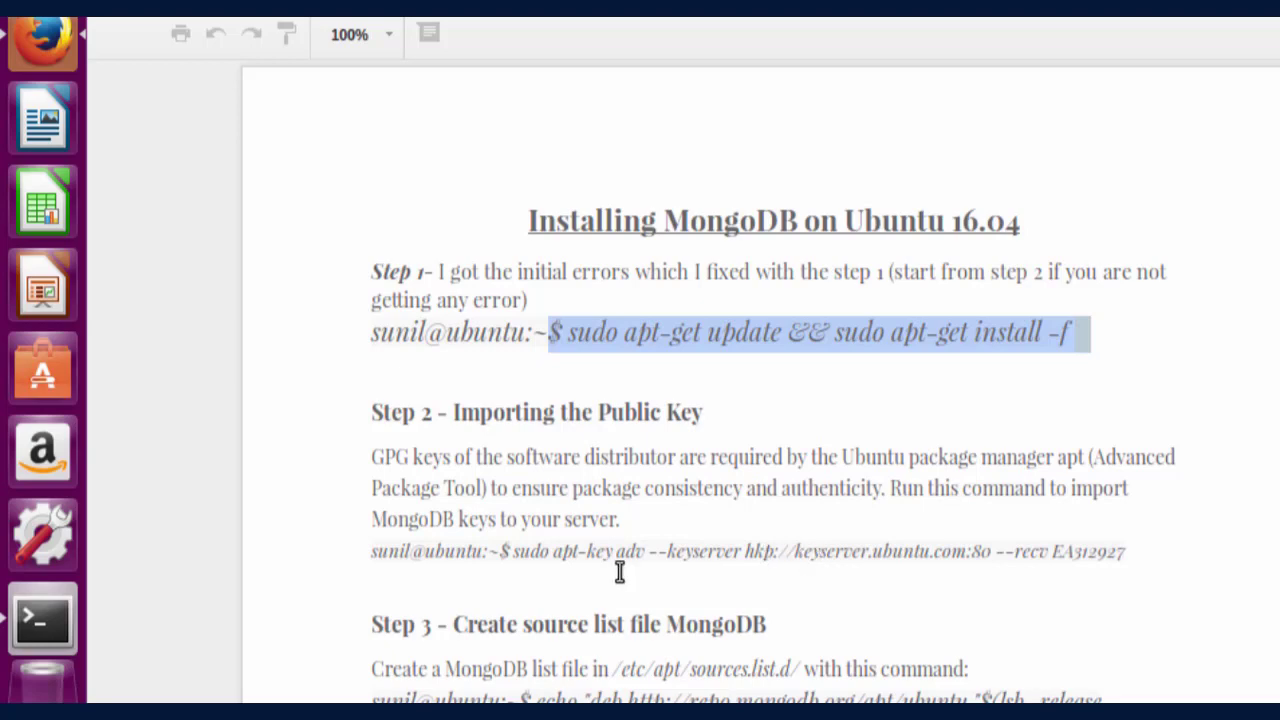
{"action": "key", "text": "alt+Tab"}
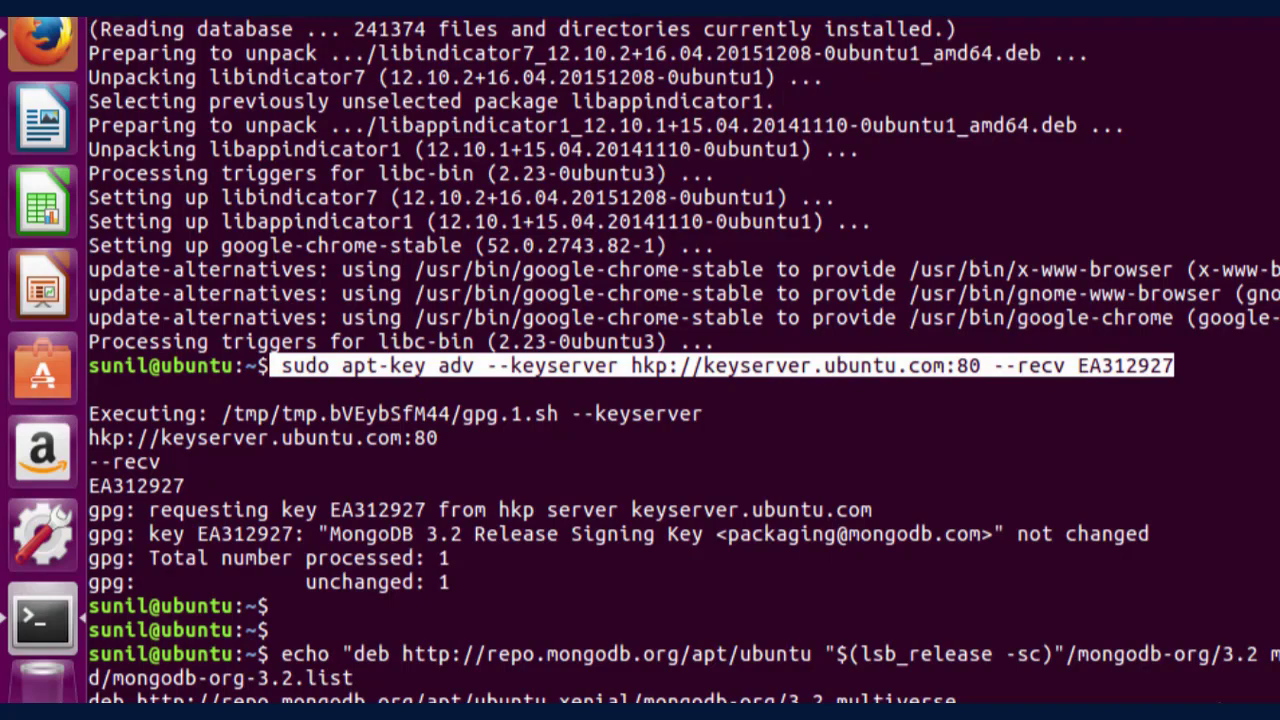
{"action": "scroll", "coordinate": [680, 360], "scroll_direction": "up", "scroll_amount": 2}
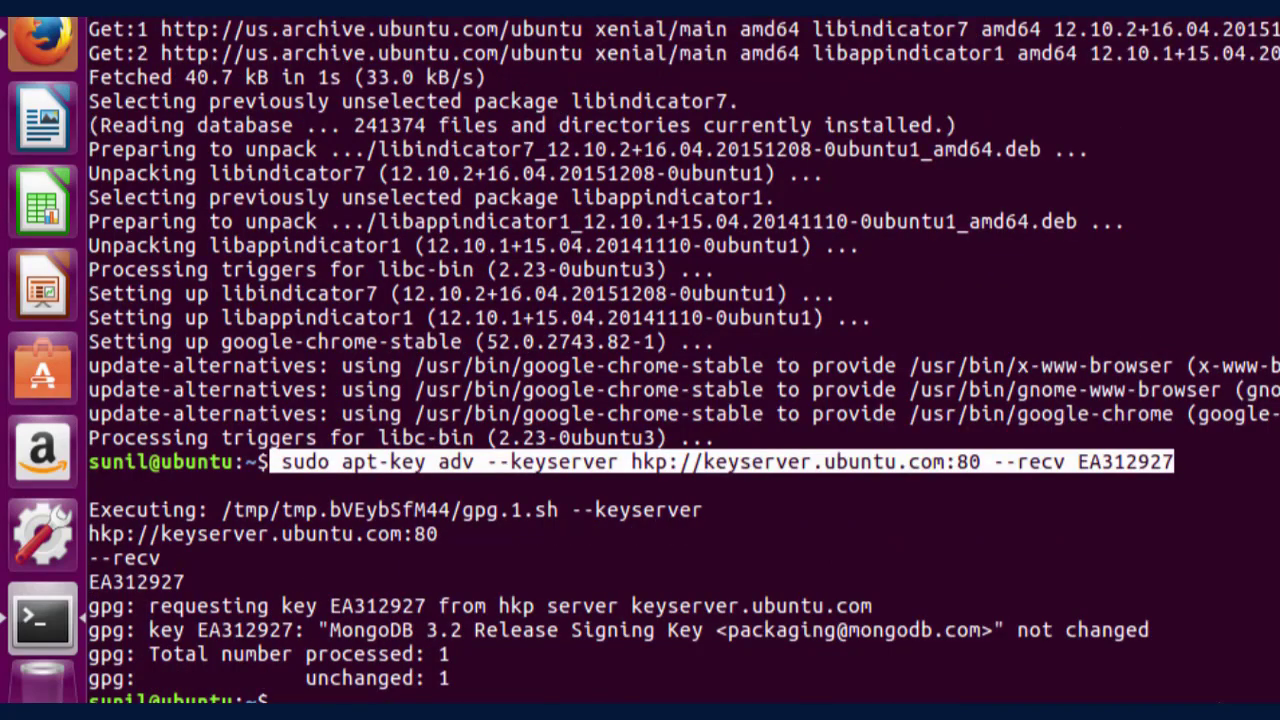
{"action": "scroll", "coordinate": [680, 360], "scroll_direction": "down", "scroll_amount": 3}
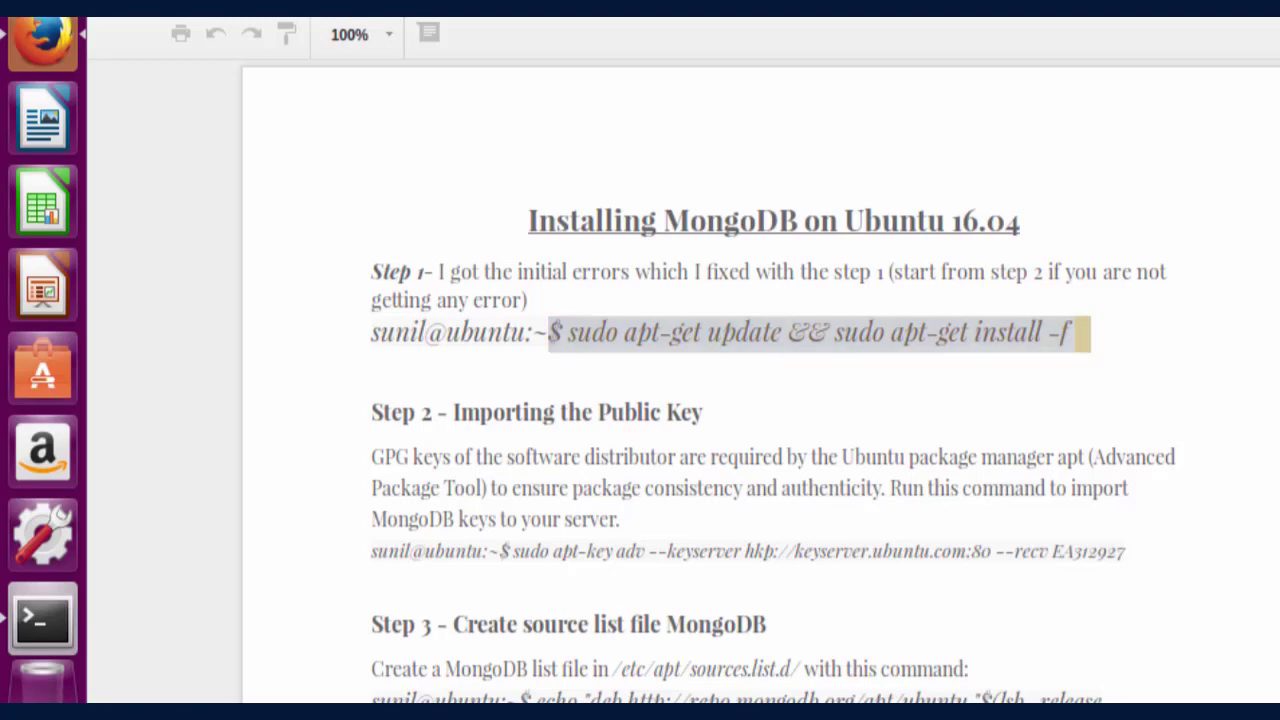
- Compare the Step 3 echo command that creates the MongoDB source list file in the Google Docs guide with the same command in the terminal
{"action": "scroll", "coordinate": [773, 380], "scroll_direction": "down", "scroll_amount": 5}
{"action": "scroll", "coordinate": [1000, 375], "scroll_direction": "down", "scroll_amount": 2}
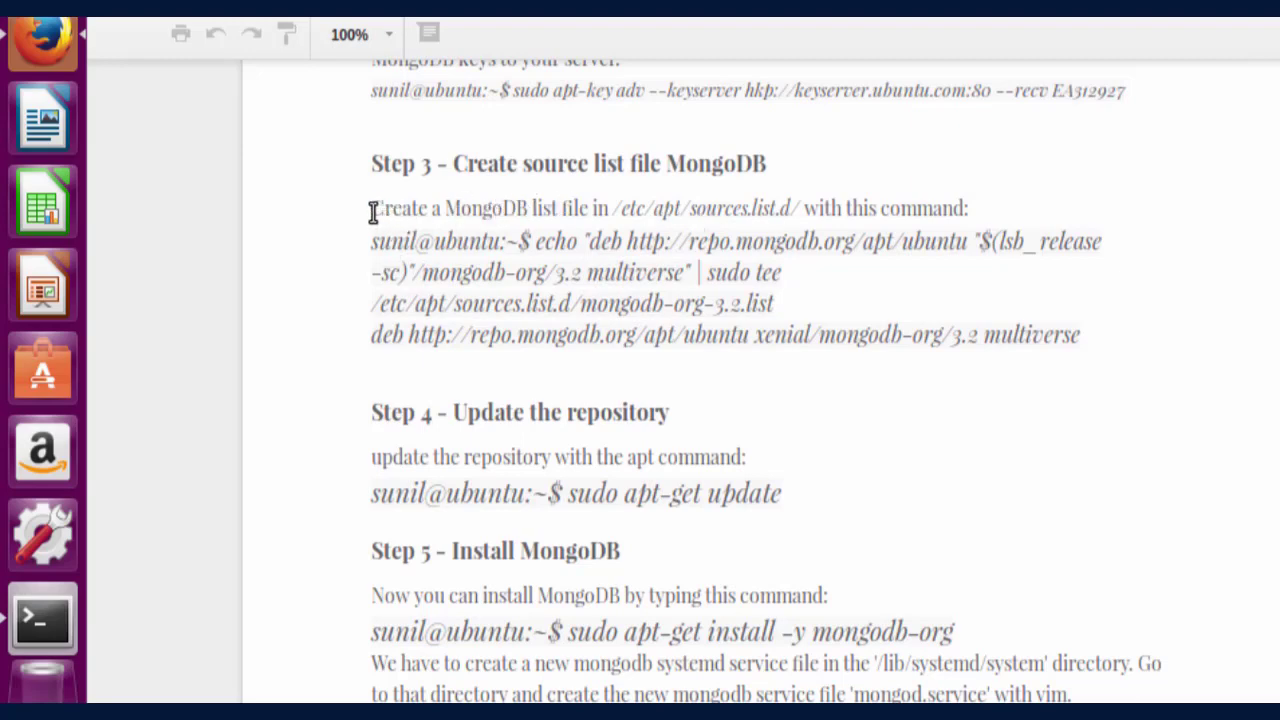
{"action": "left_click_drag", "start_coordinate": [373, 212], "coordinate": [803, 209]}
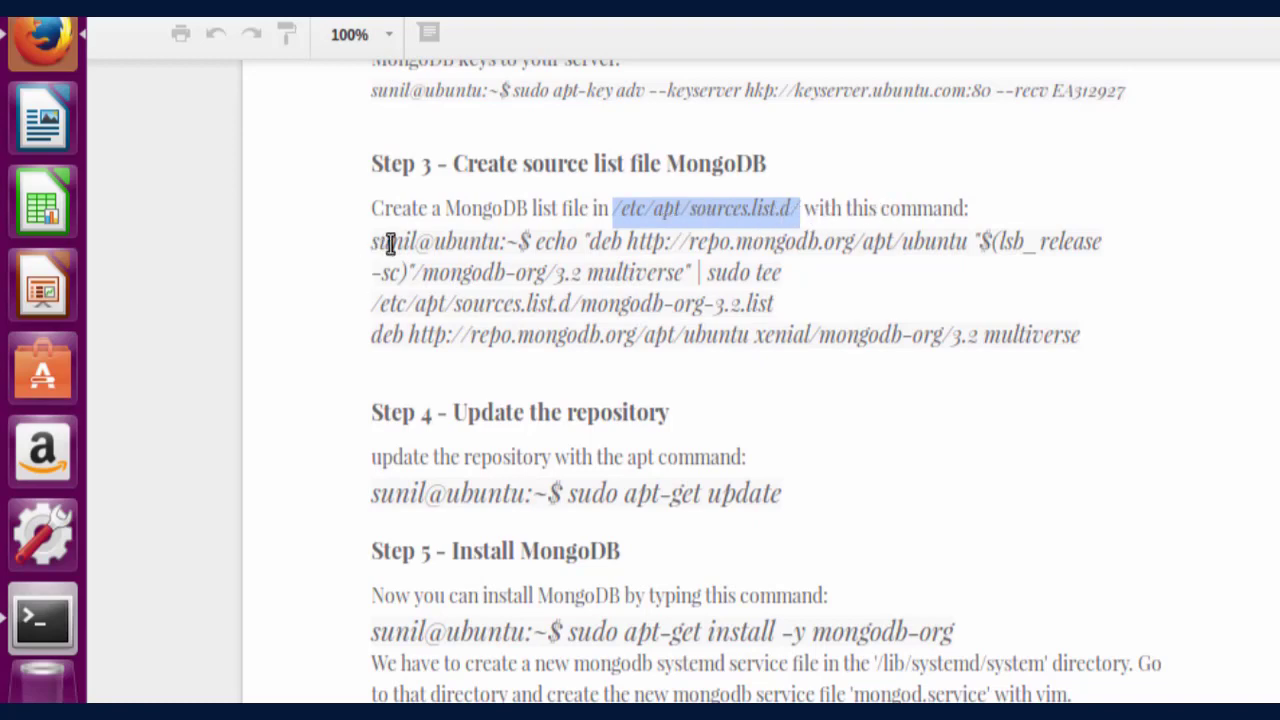
{"action": "left_click_drag", "start_coordinate": [536, 241], "coordinate": [1074, 339]}
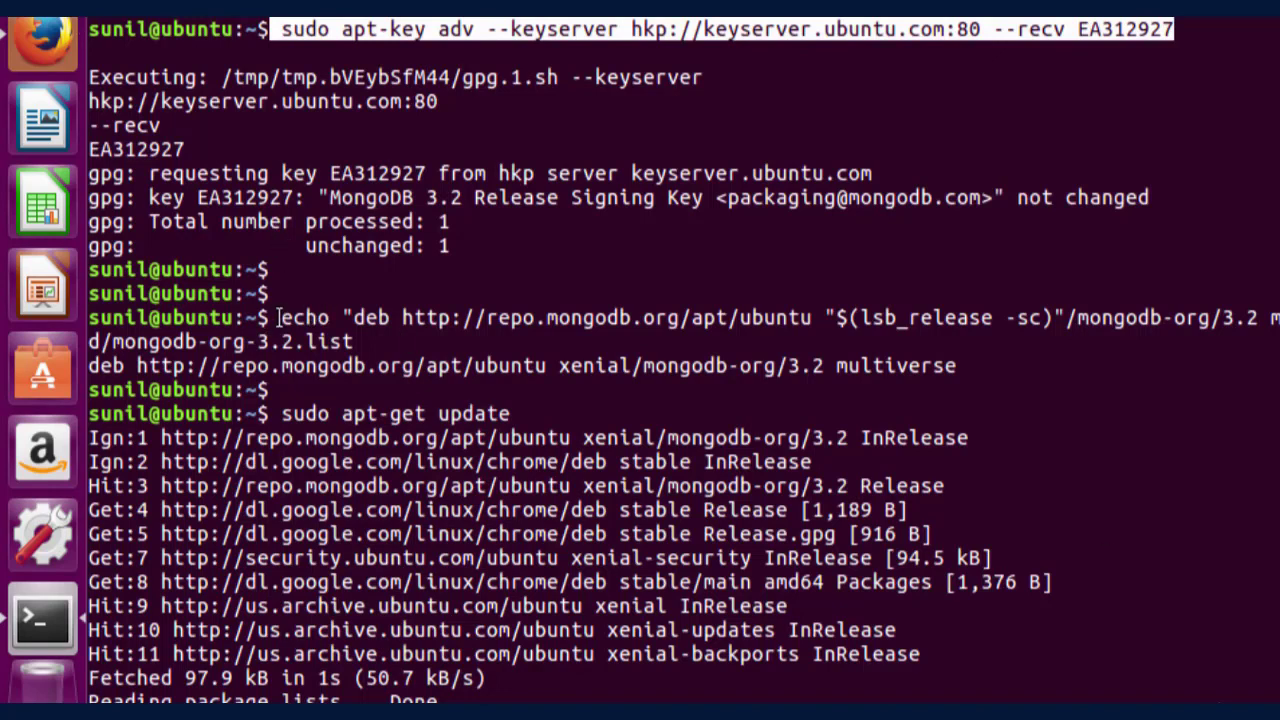
{"action": "left_click_drag", "start_coordinate": [281, 318], "coordinate": [981, 358]}
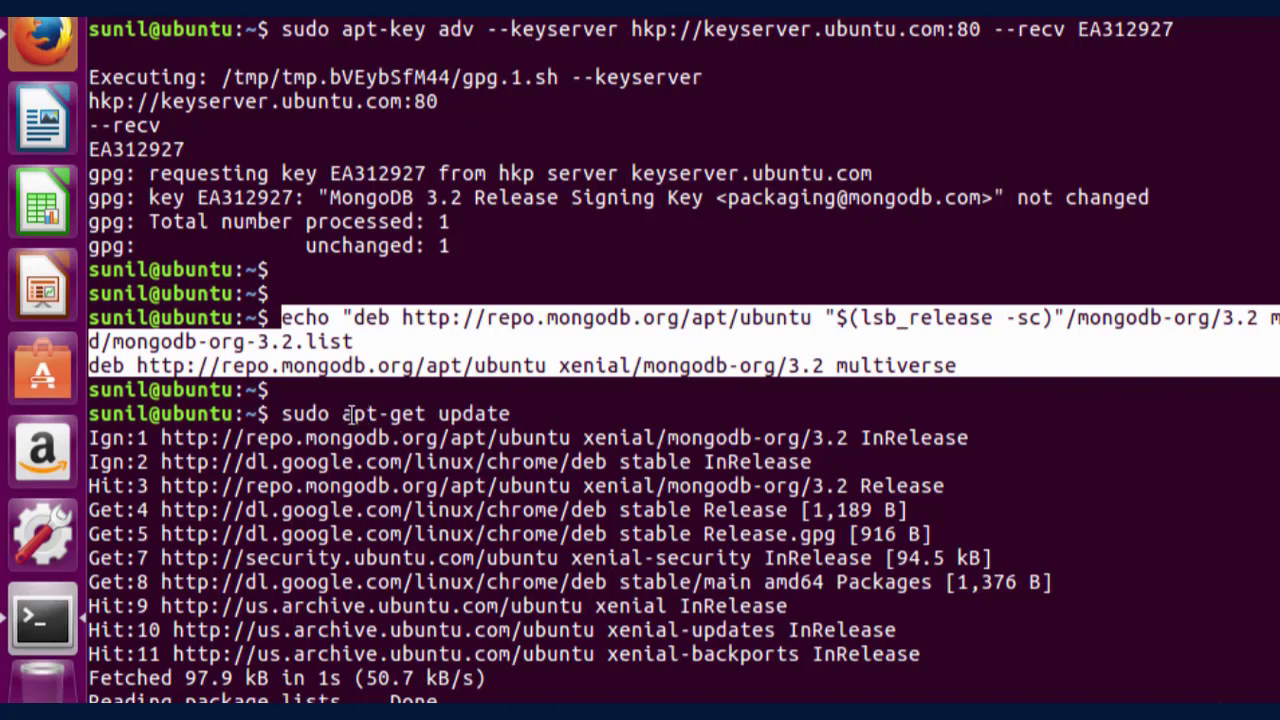
{"action": "left_click", "coordinate": [302, 366]}
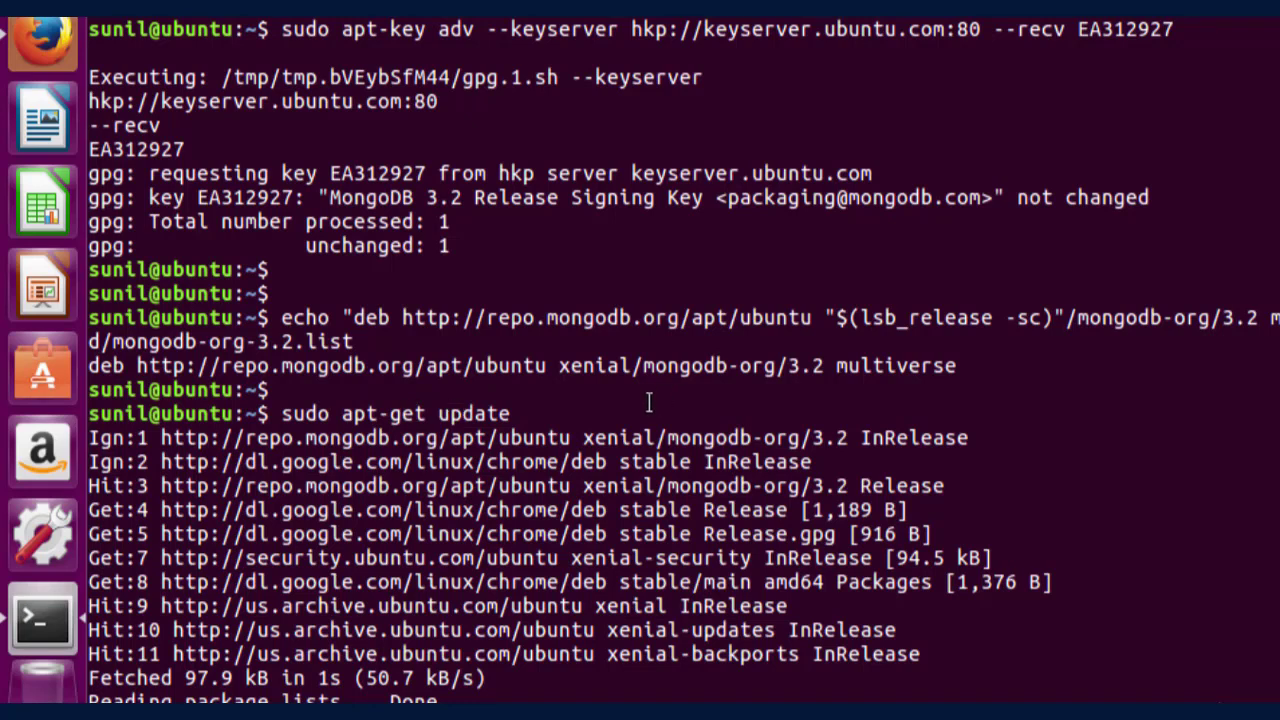
- Highlight the terminal command sudo apt-get update and examine its output
{"action": "left_click_drag", "start_coordinate": [282, 416], "coordinate": [525, 414]}
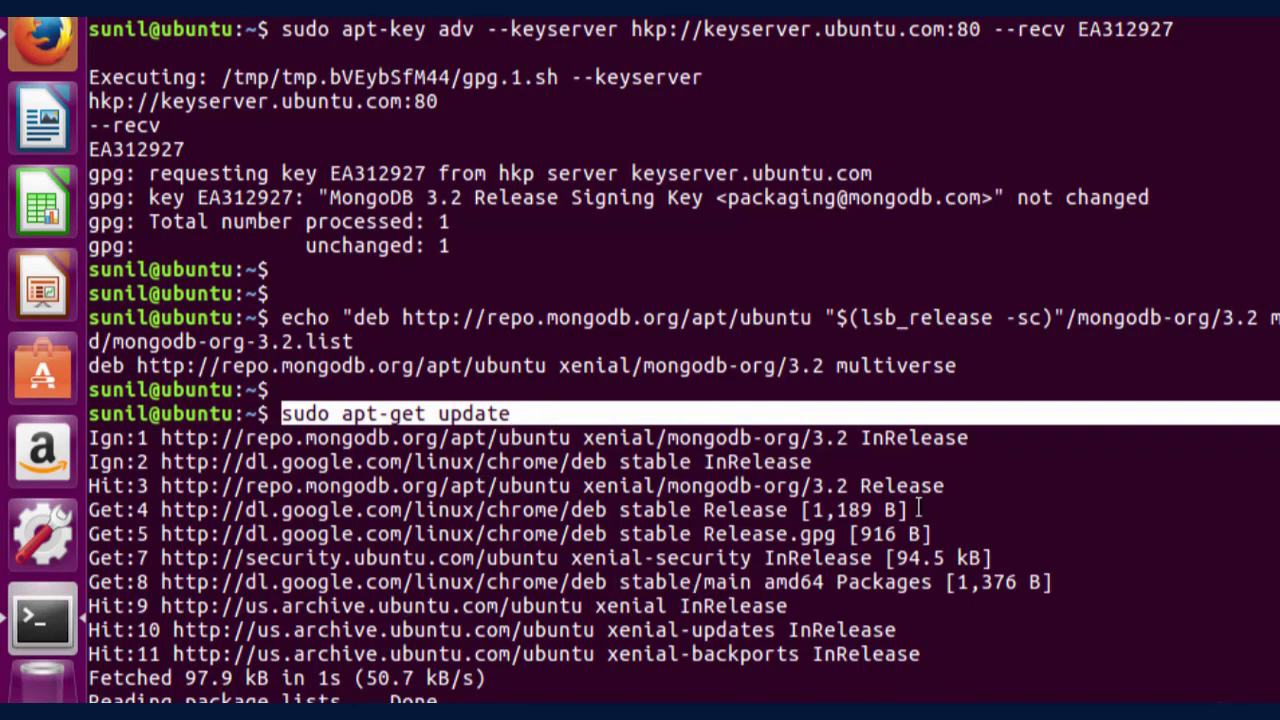
{"action": "scroll", "coordinate": [680, 360], "scroll_direction": "up", "scroll_amount": 1}
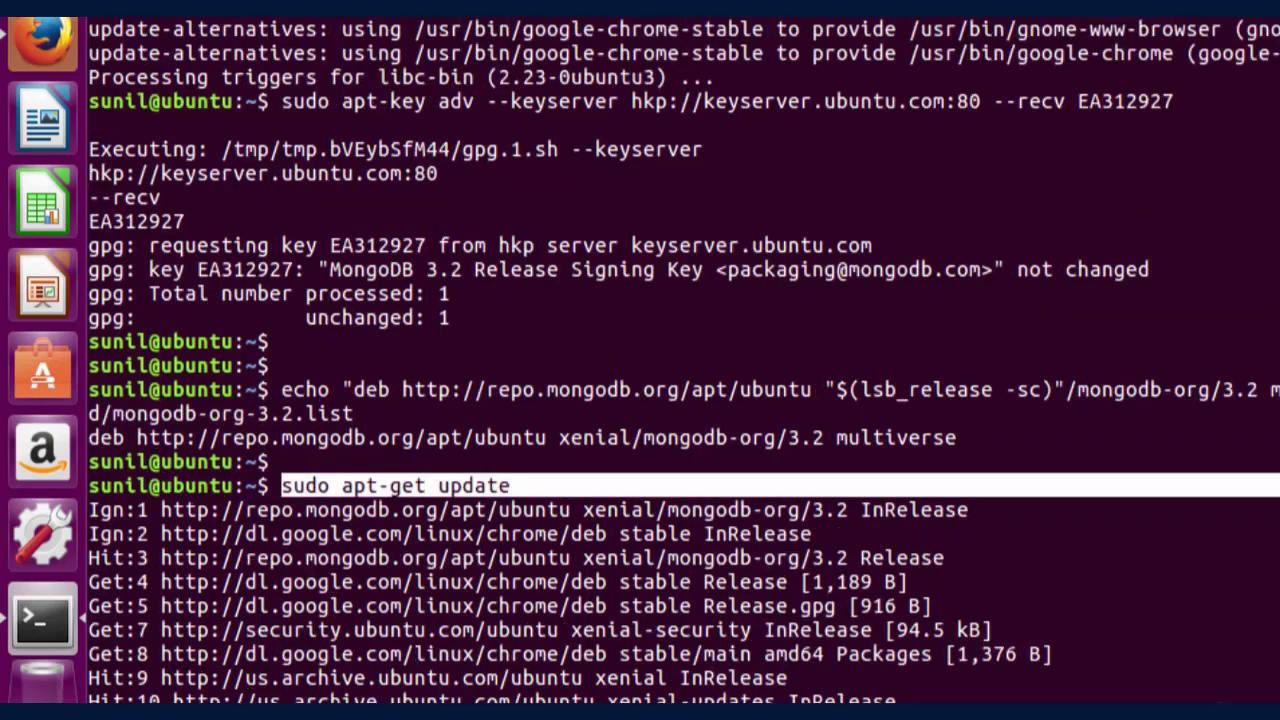
{"action": "scroll", "coordinate": [680, 360], "scroll_direction": "down", "scroll_amount": 4}
{"action": "scroll", "coordinate": [680, 360], "scroll_direction": "up", "scroll_amount": 1}
{"action": "scroll", "coordinate": [680, 360], "scroll_direction": "down", "scroll_amount": 1}
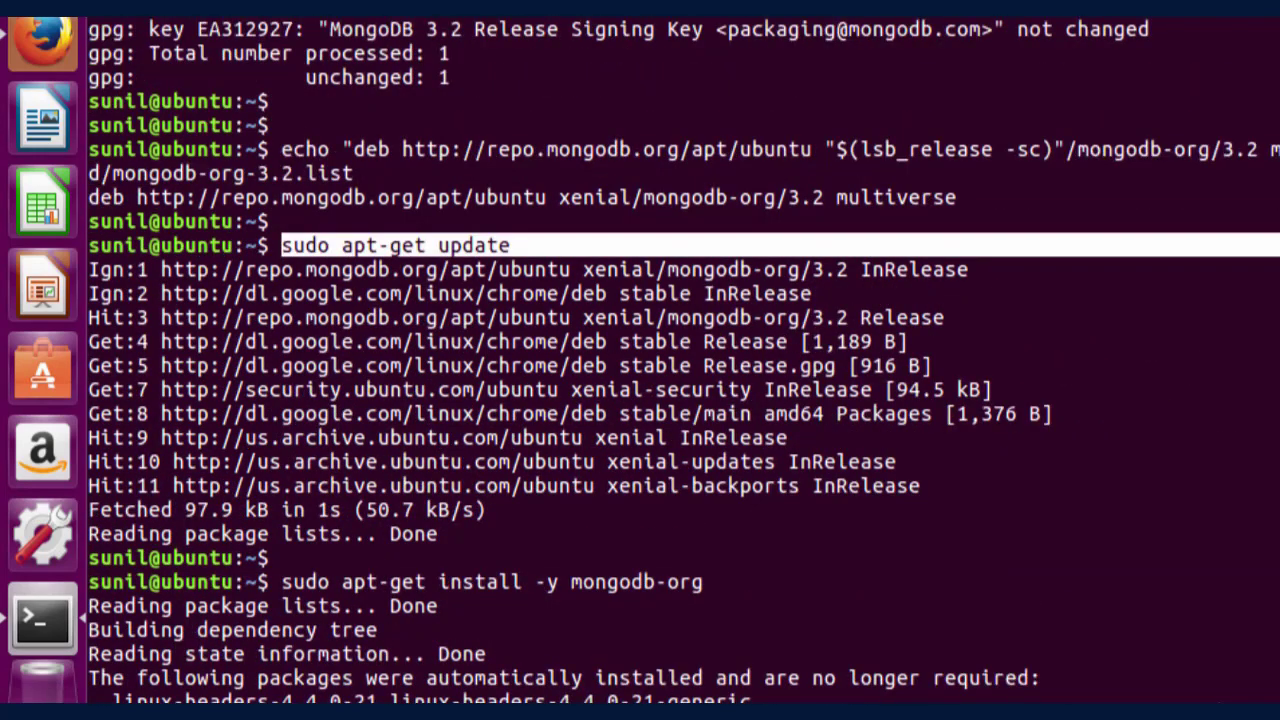
{"action": "scroll", "coordinate": [654, 625], "scroll_direction": "down", "scroll_amount": 1}
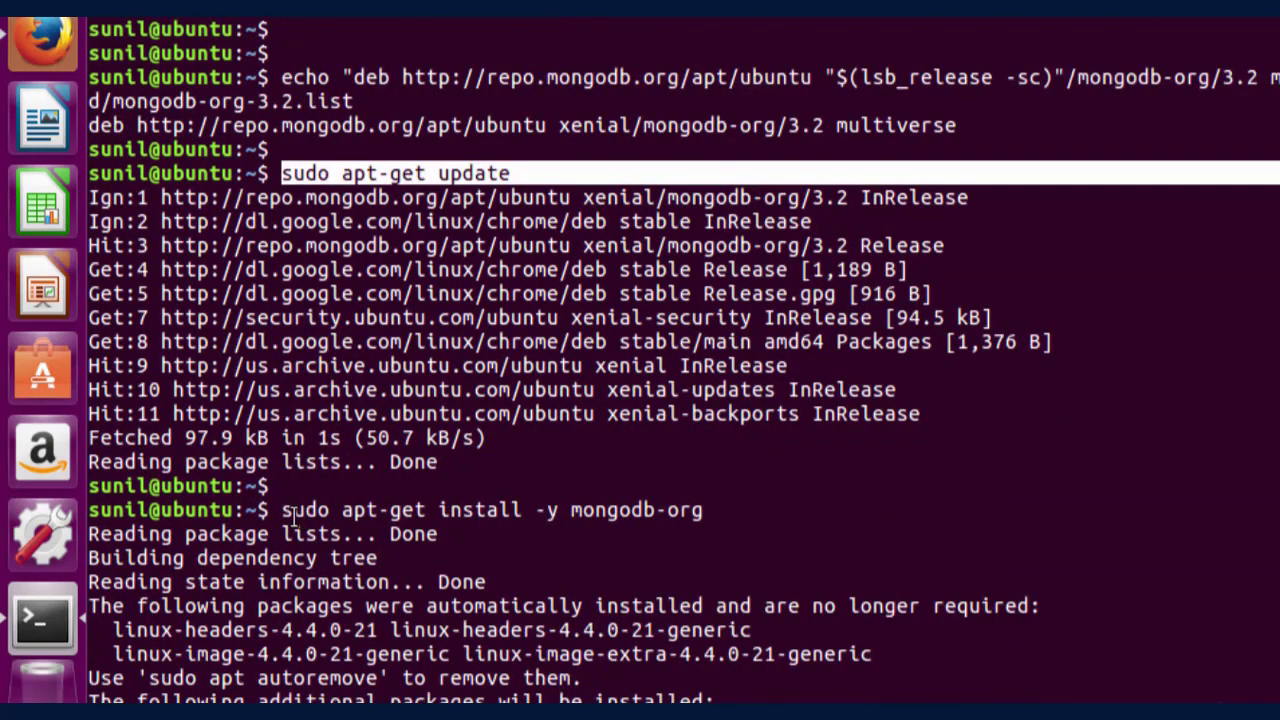
- Highlight the terminal command sudo apt-get install -y mongodb-org, its -y option and the start of its output
{"action": "left_click_drag", "start_coordinate": [282, 510], "coordinate": [712, 512]}
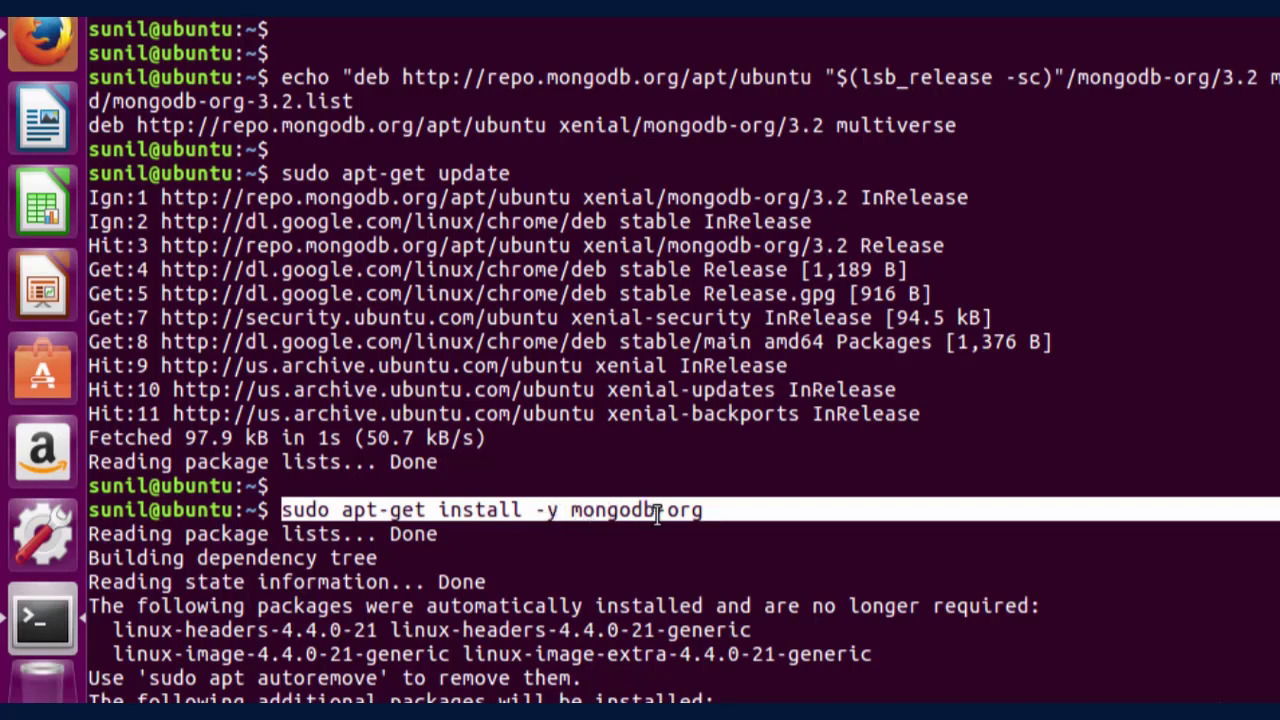
{"action": "left_click", "coordinate": [539, 513]}
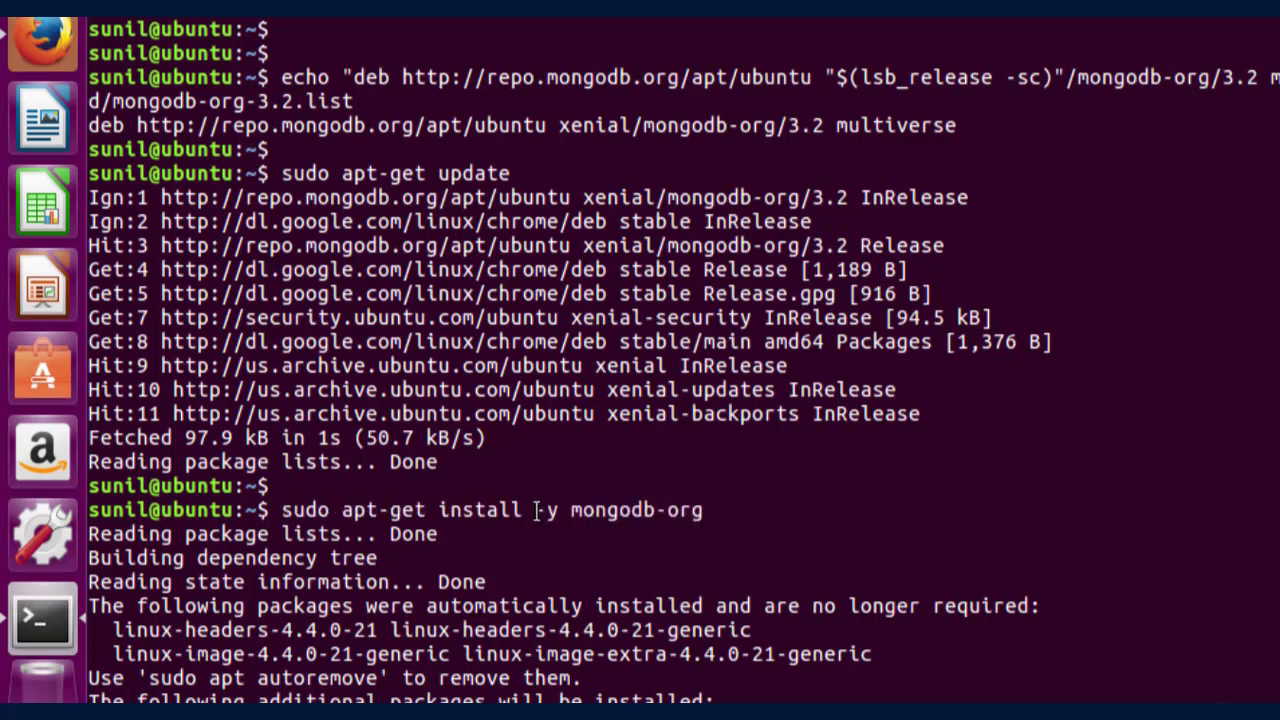
{"action": "left_click_drag", "start_coordinate": [537, 511], "coordinate": [558, 511]}
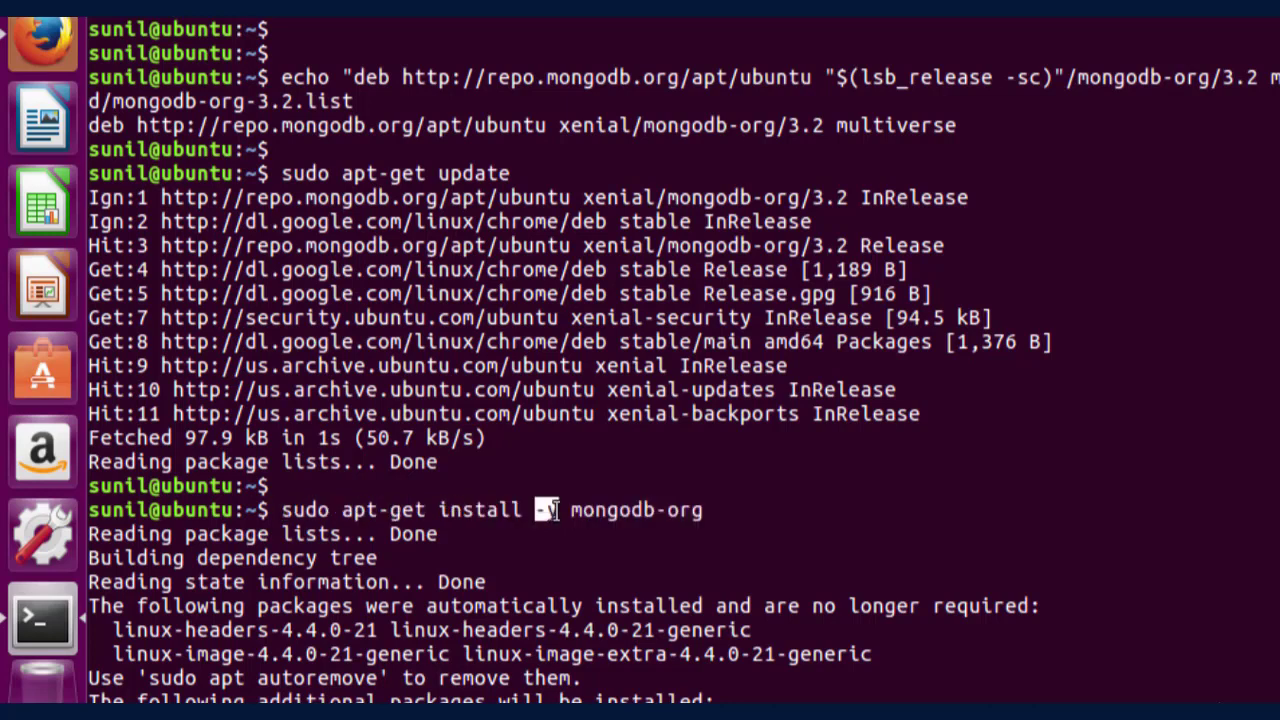
{"action": "left_click", "coordinate": [726, 501]}
{"action": "left_click_drag", "start_coordinate": [290, 517], "coordinate": [704, 511]}
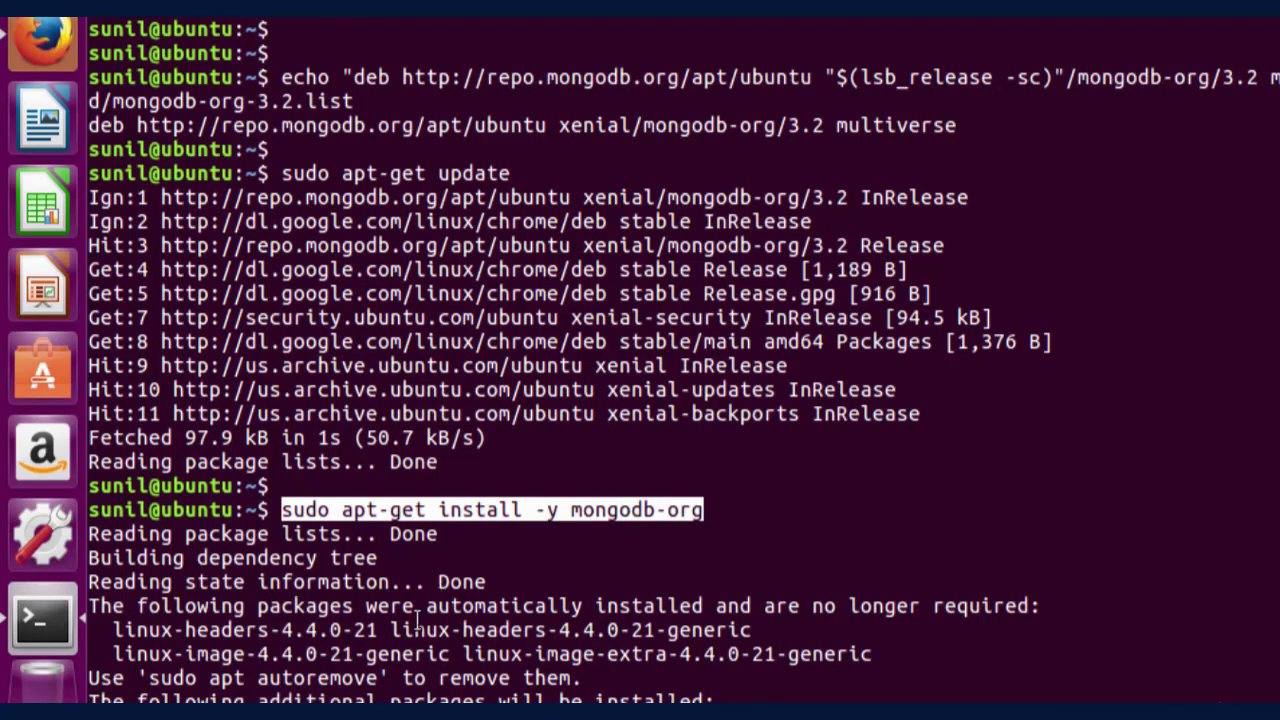
{"action": "left_click_drag", "start_coordinate": [208, 582], "coordinate": [435, 586]}
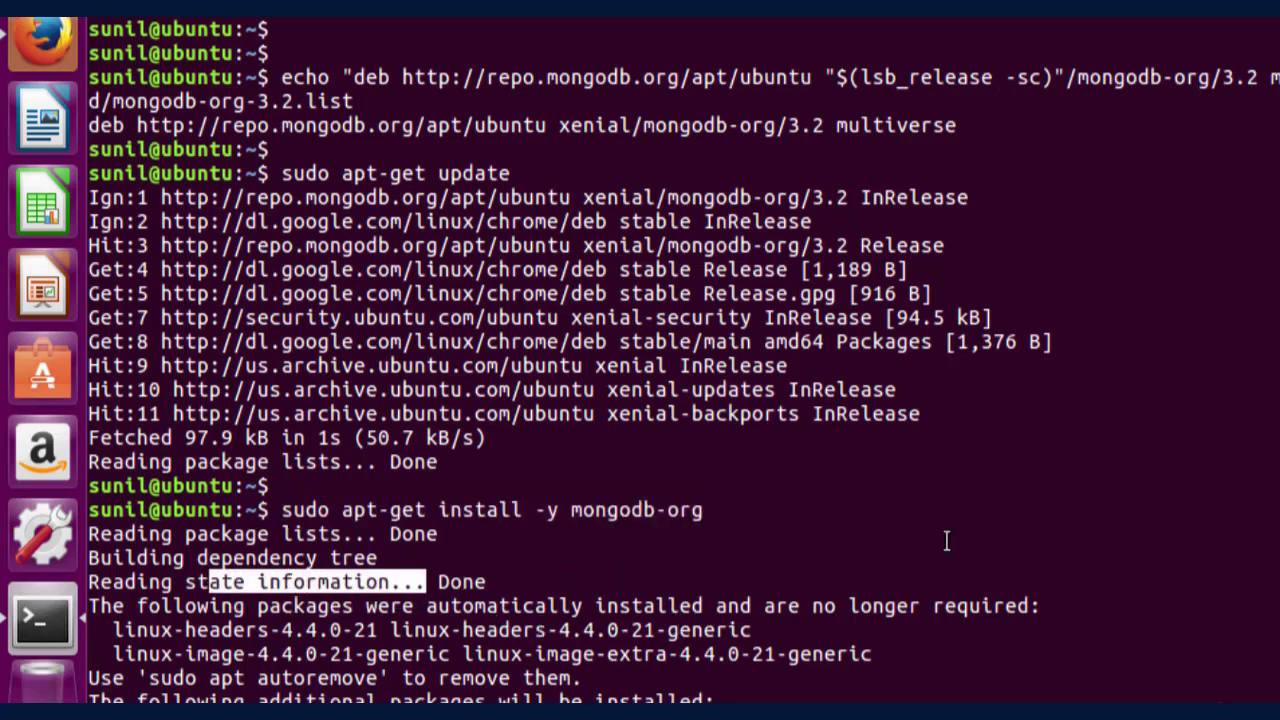
- Examine the MongoDB installation output, highlighting the lines for the mongodb-org-shell, mongodb-org-server, mongodb-org-mongos and mongodb-org-tools packages
{"action": "scroll", "coordinate": [640, 360], "scroll_direction": "up", "scroll_amount": 1}
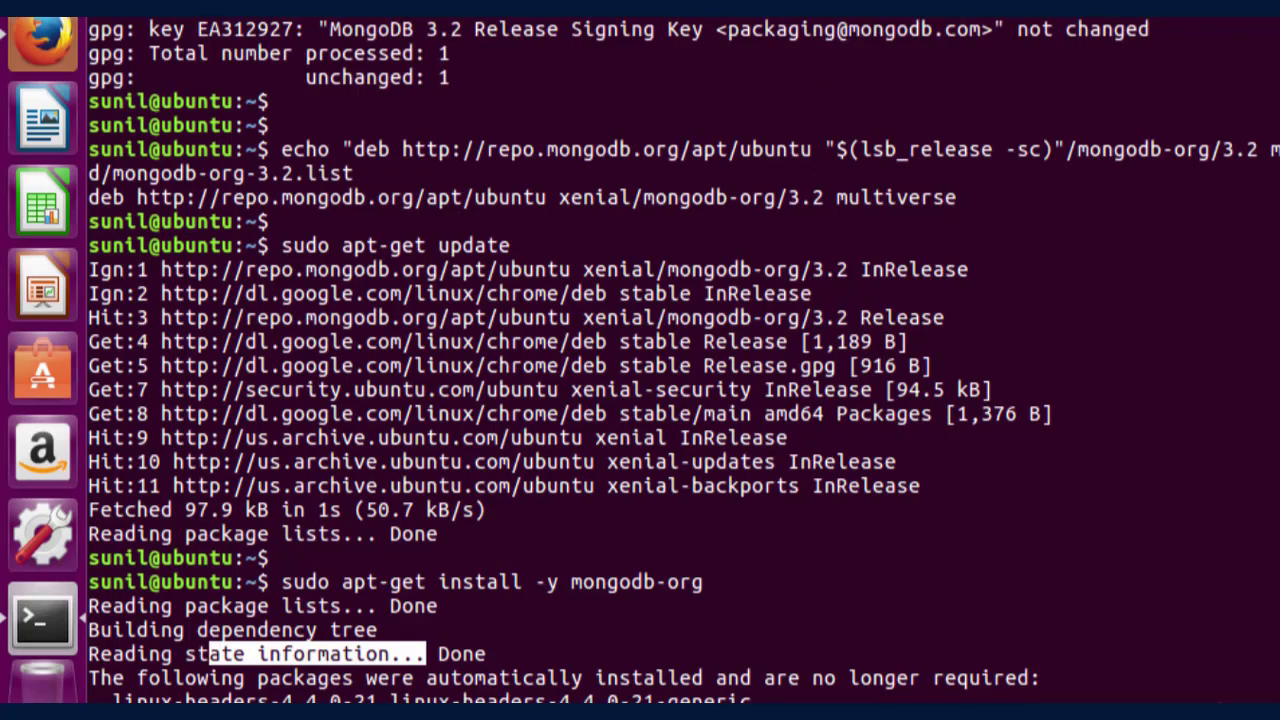
{"action": "scroll", "coordinate": [570, 360], "scroll_direction": "down", "scroll_amount": 4}
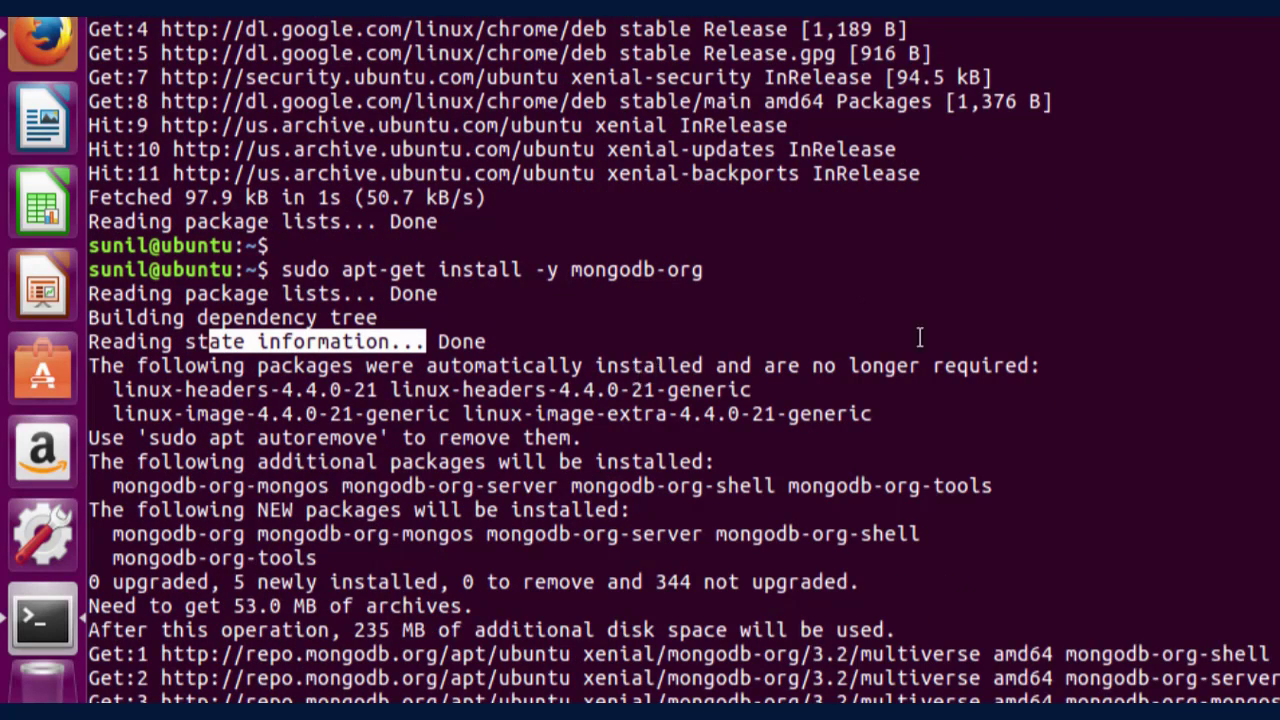
{"action": "scroll", "coordinate": [640, 360], "scroll_direction": "down", "scroll_amount": 5}
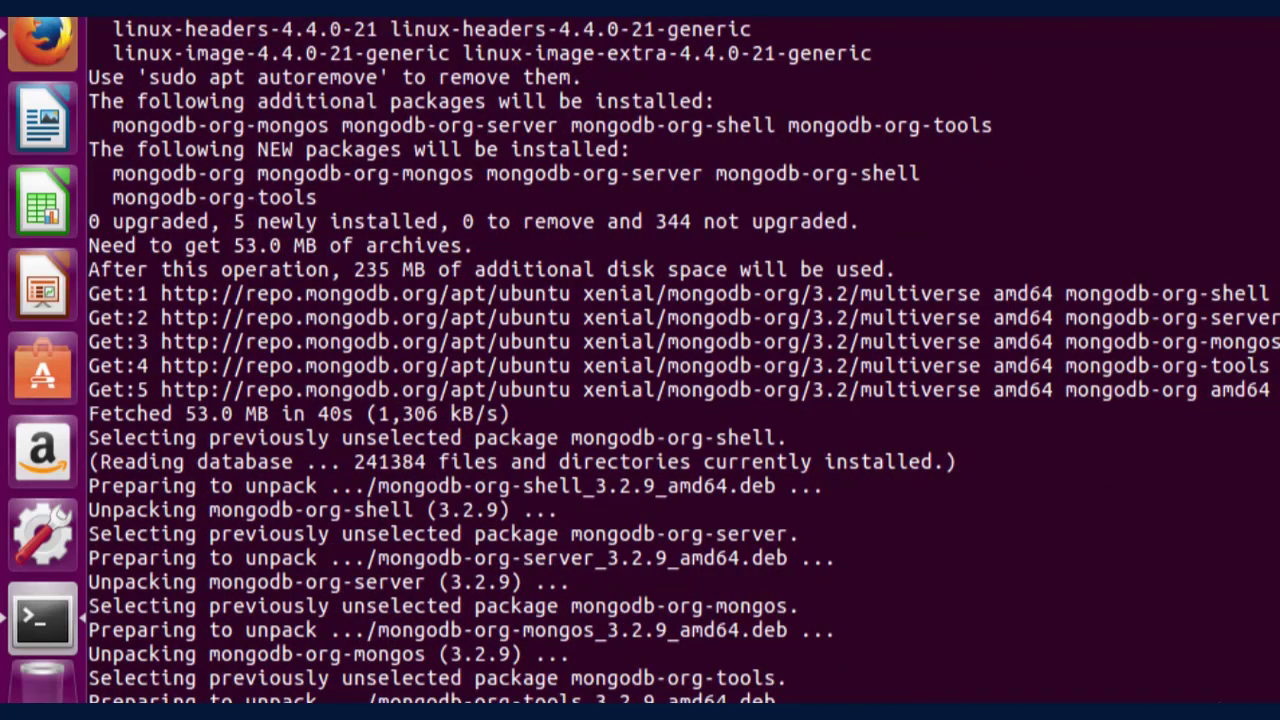
{"action": "scroll", "coordinate": [640, 360], "scroll_direction": "down", "scroll_amount": 4}
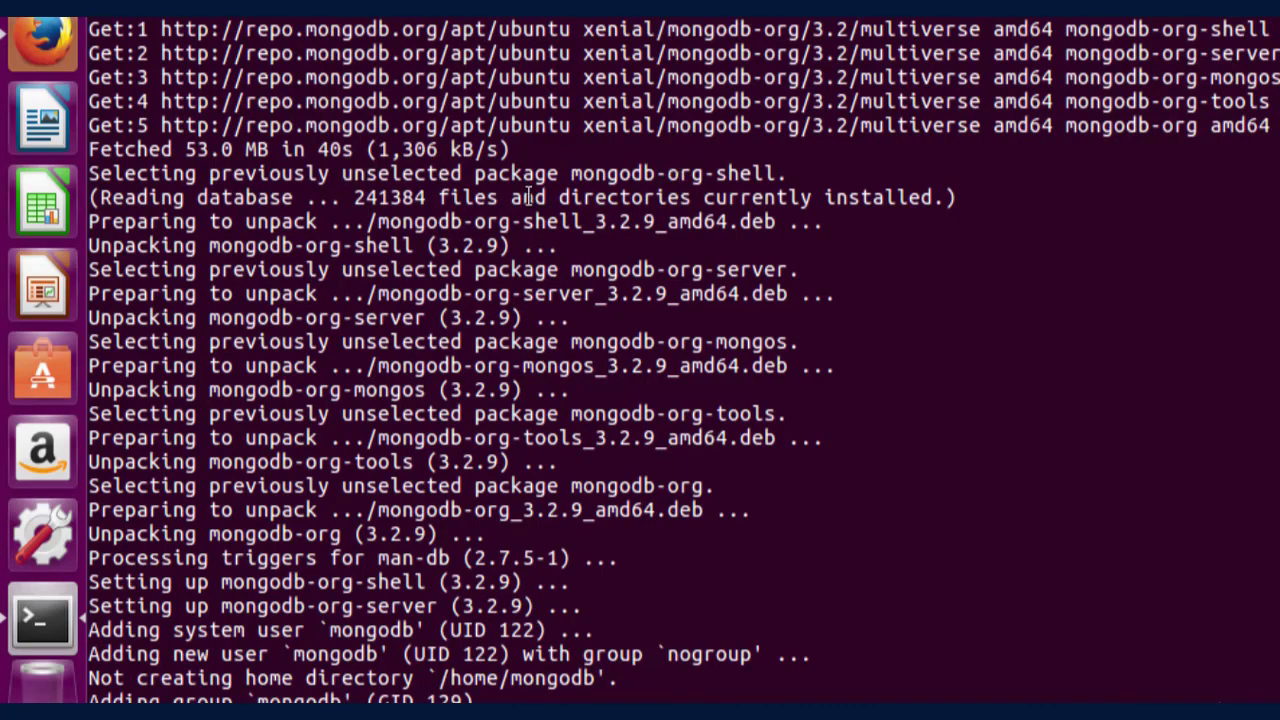
{"action": "left_click_drag", "start_coordinate": [571, 176], "coordinate": [788, 176]}
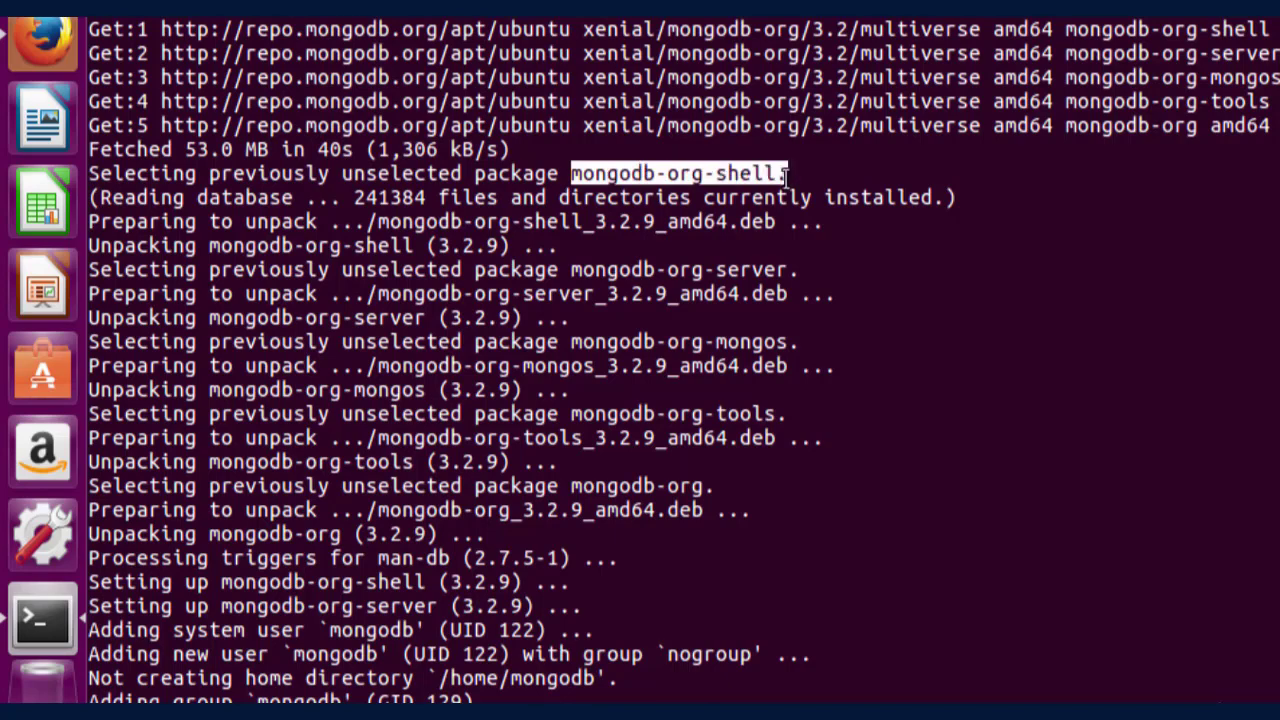
{"action": "left_click", "coordinate": [660, 278]}
{"action": "left_click_drag", "start_coordinate": [655, 272], "coordinate": [840, 296]}
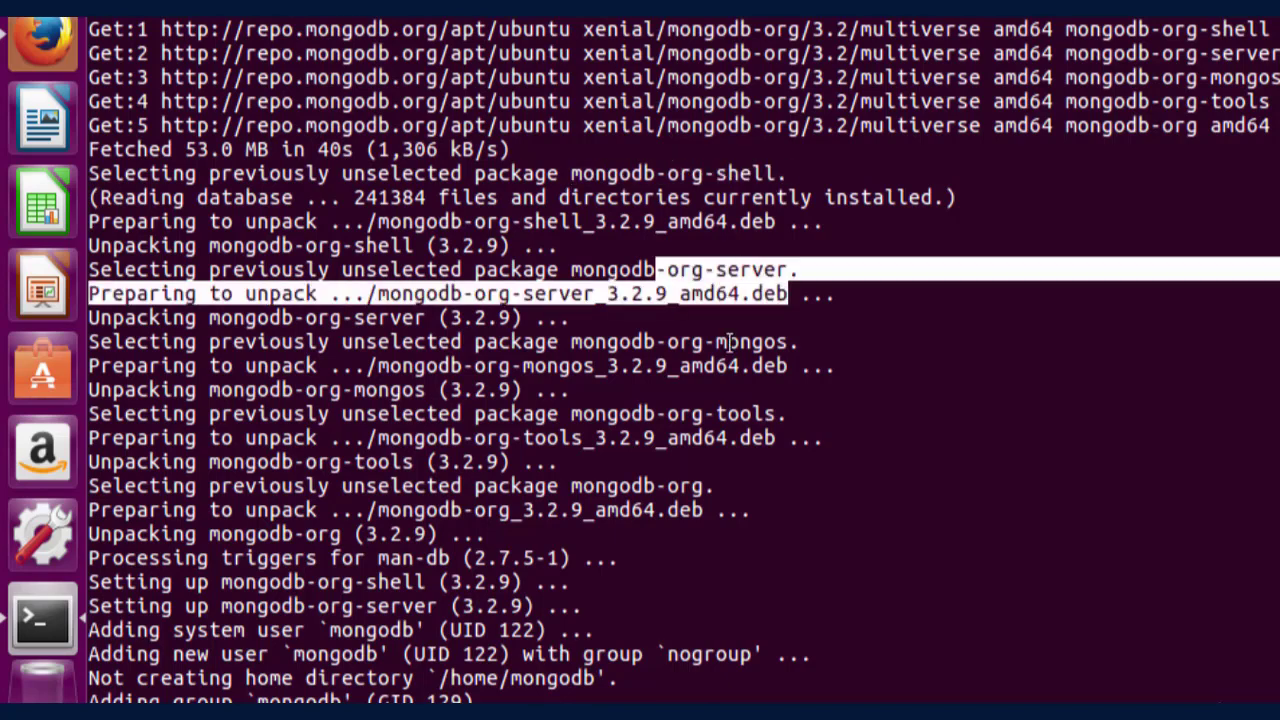
{"action": "double_click", "coordinate": [729, 343]}
{"action": "triple_click", "coordinate": [747, 414]}
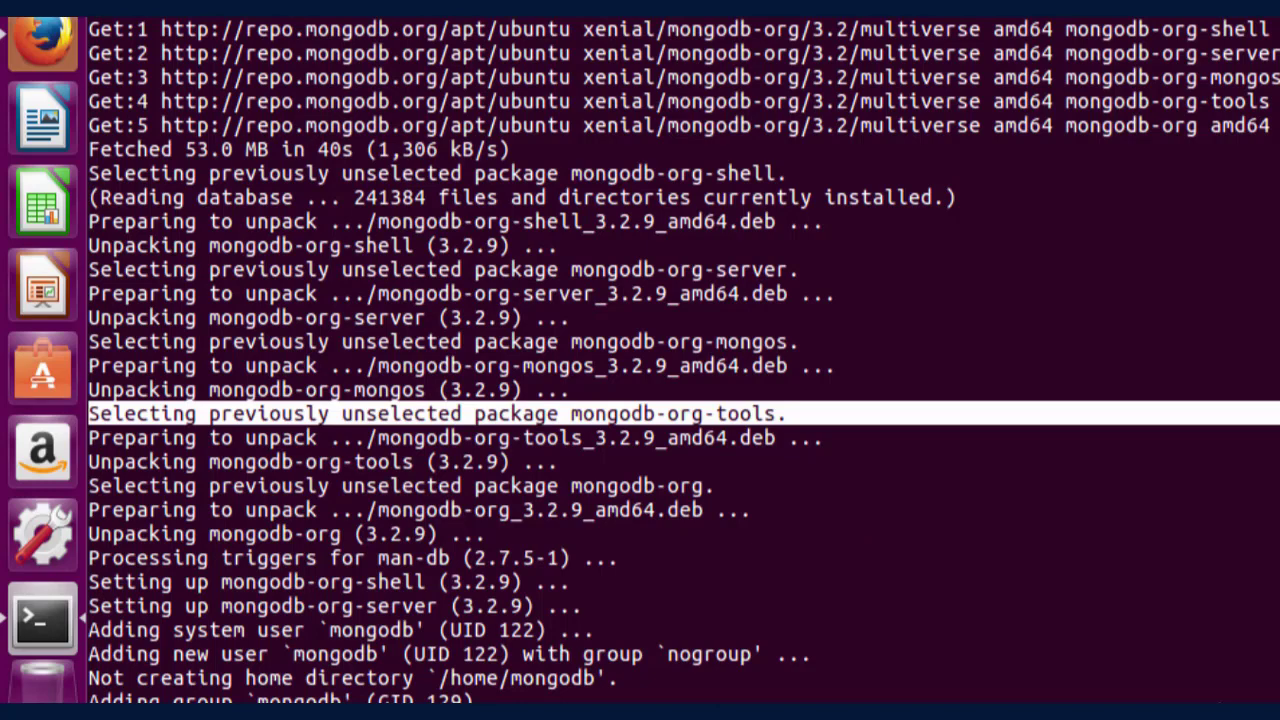
- Examine the end of the MongoDB installation output and highlight the line on setting up mongodb-org (3.2.9)
{"action": "scroll", "coordinate": [684, 360], "scroll_direction": "up", "scroll_amount": 1}
{"action": "scroll", "coordinate": [684, 360], "scroll_direction": "down", "scroll_amount": 6}
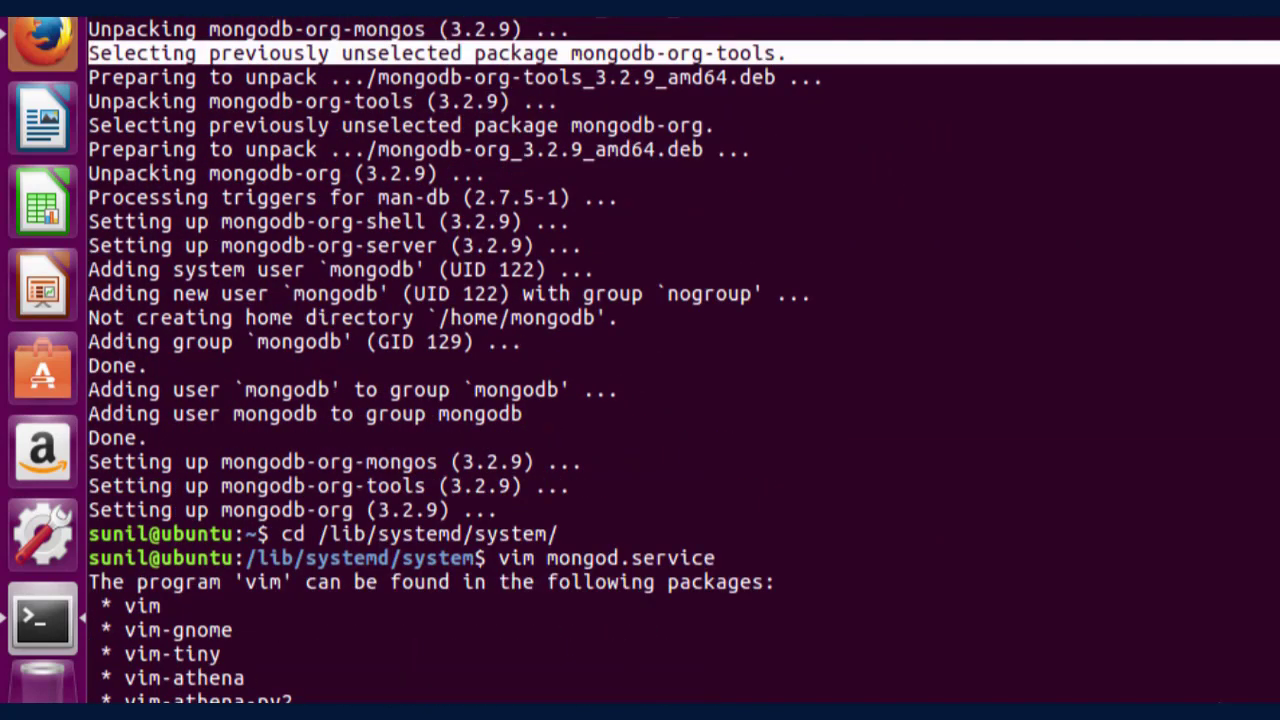
{"action": "scroll", "coordinate": [684, 360], "scroll_direction": "down", "scroll_amount": 2}
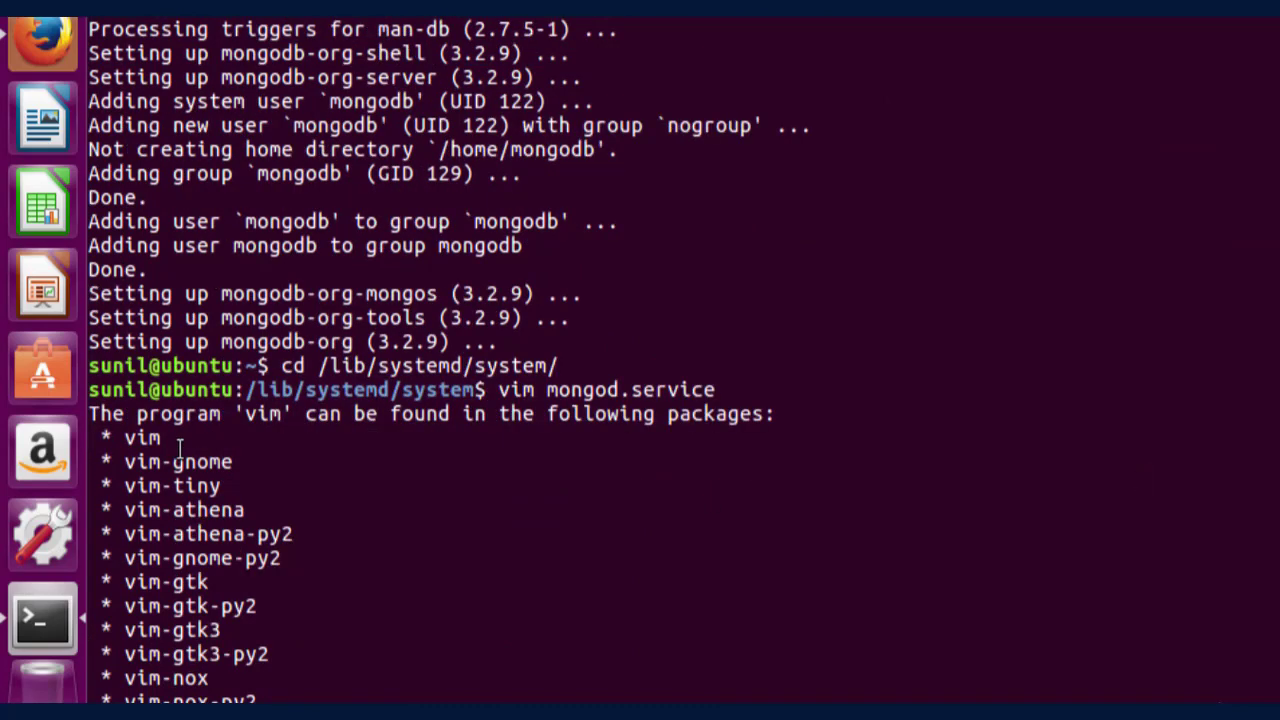
{"action": "left_click_drag", "start_coordinate": [90, 341], "coordinate": [462, 341]}
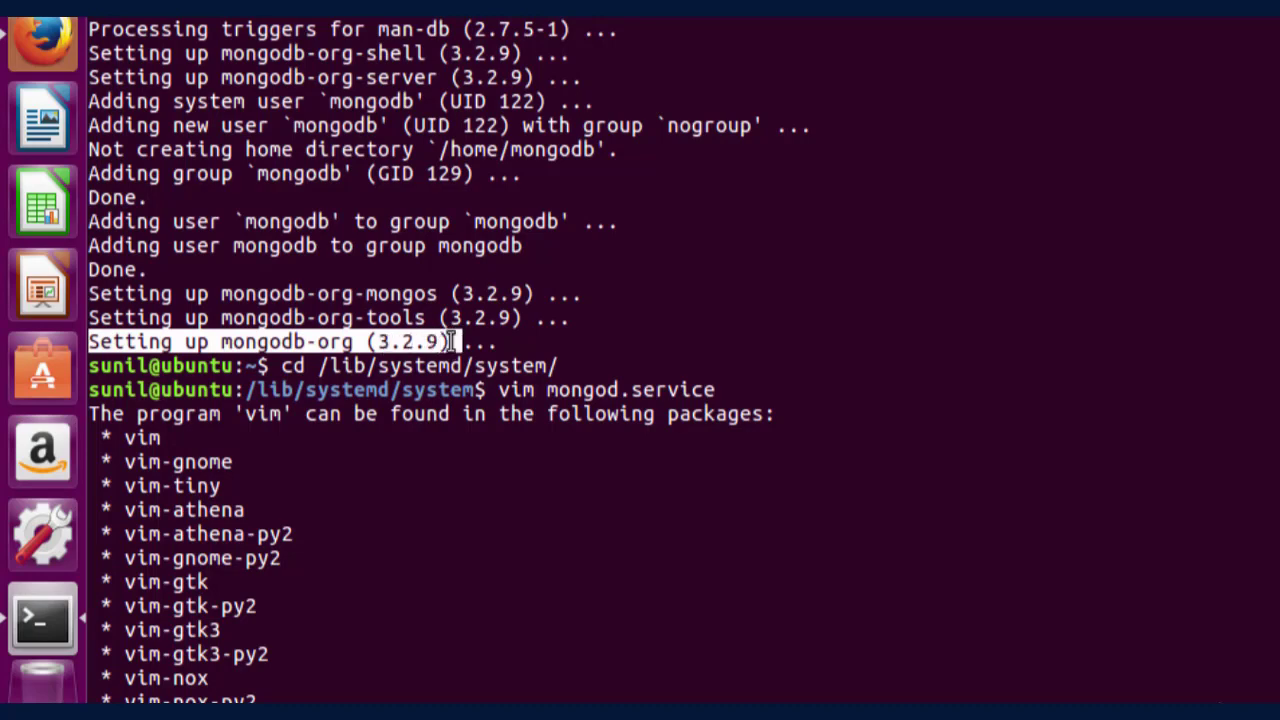
{"action": "left_click", "coordinate": [496, 342]}
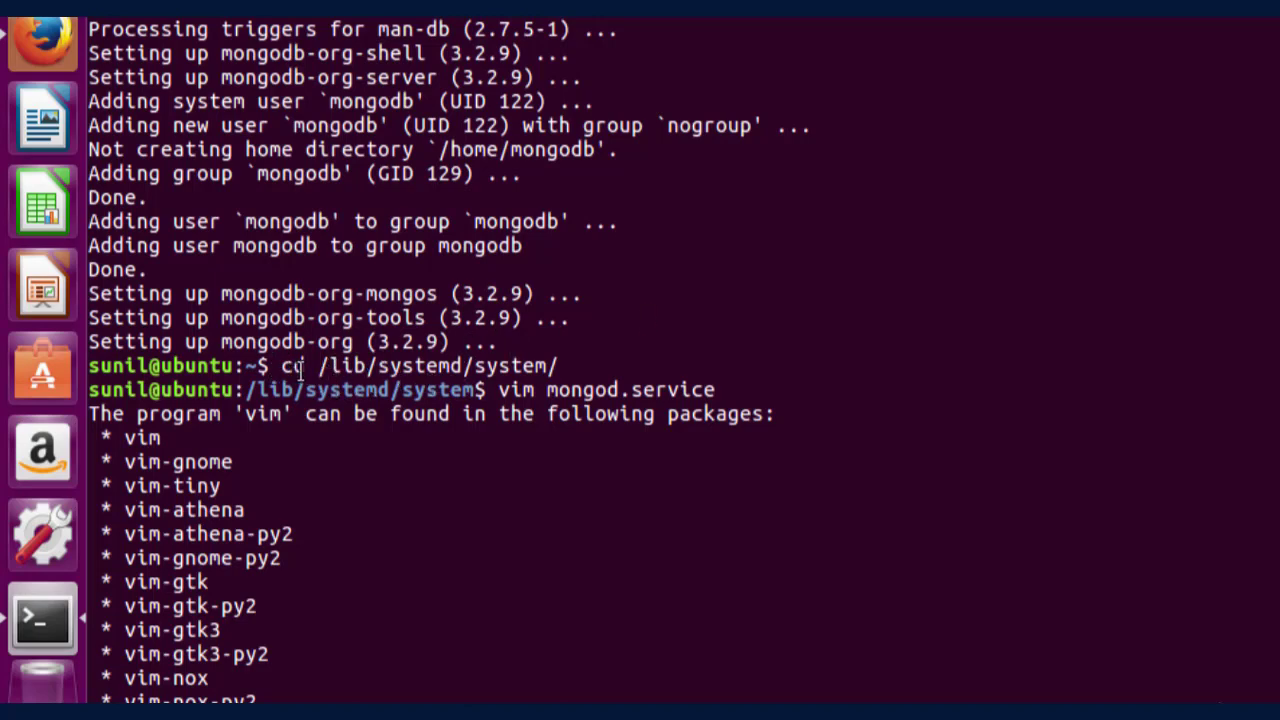
- Examine the terminal commands cd /lib/systemd/system/ and vi mongod.service for creating the MongoDB service file
{"action": "left_click_drag", "start_coordinate": [318, 366], "coordinate": [576, 366]}
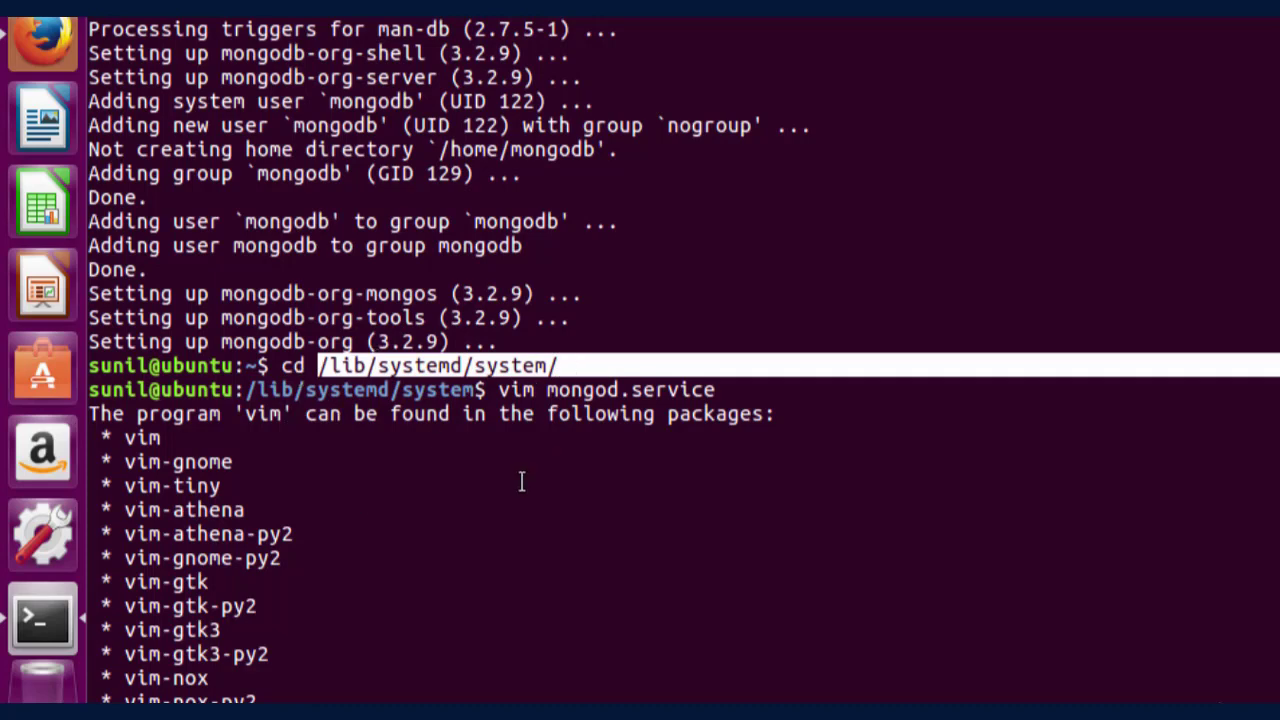
{"action": "left_click", "coordinate": [553, 394]}
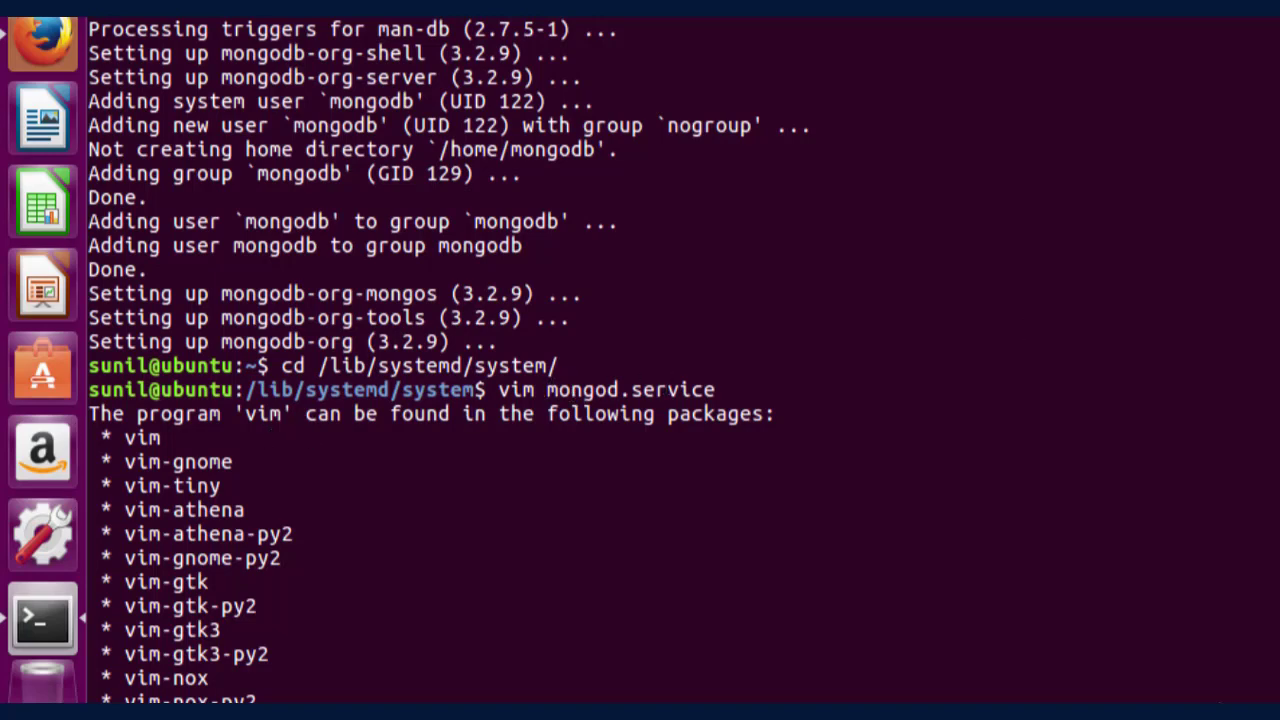
{"action": "scroll", "coordinate": [640, 360], "scroll_direction": "up", "scroll_amount": 1}
{"action": "scroll", "coordinate": [640, 360], "scroll_direction": "down", "scroll_amount": 2}
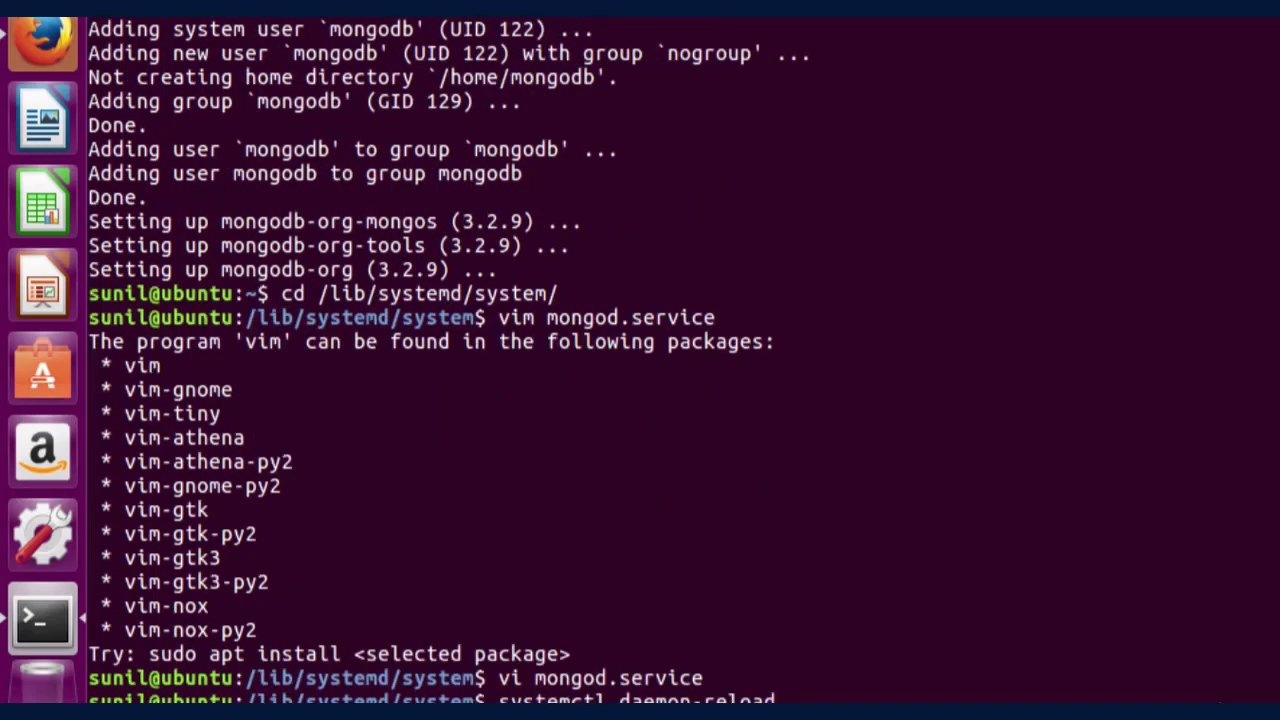
{"action": "scroll", "coordinate": [640, 360], "scroll_direction": "down", "scroll_amount": 1}
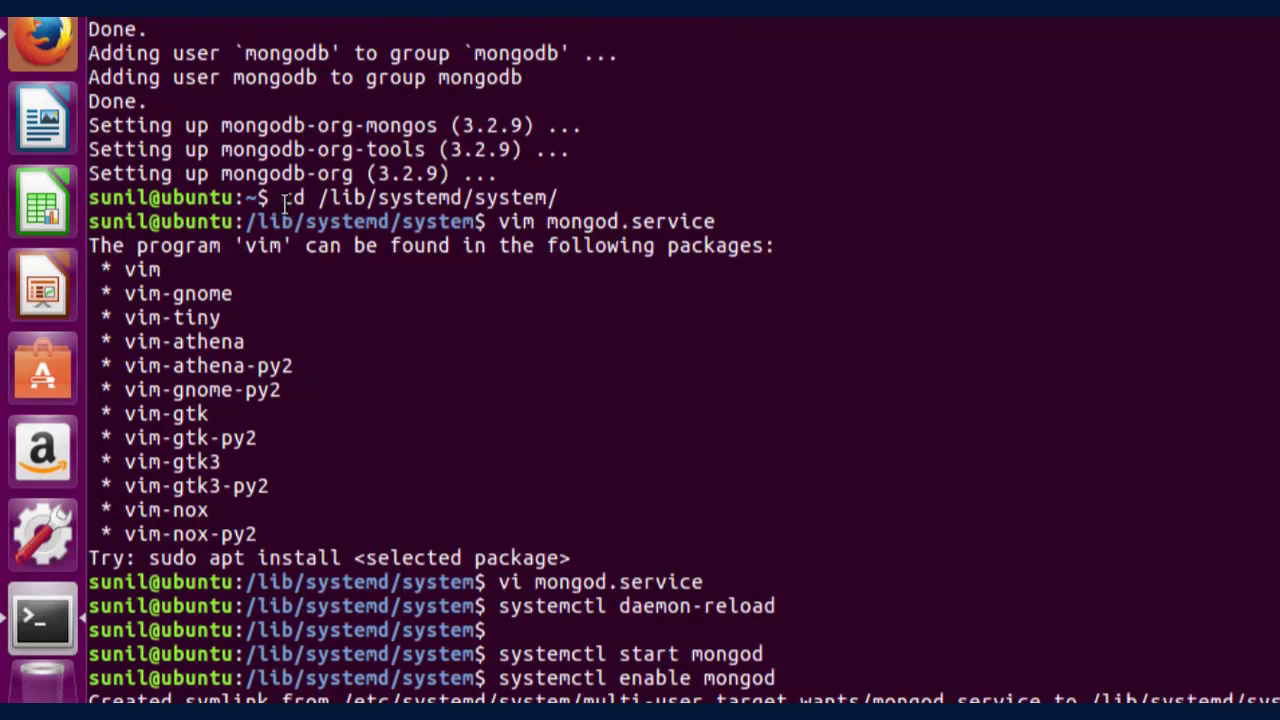
{"action": "left_click_drag", "start_coordinate": [279, 197], "coordinate": [576, 194]}
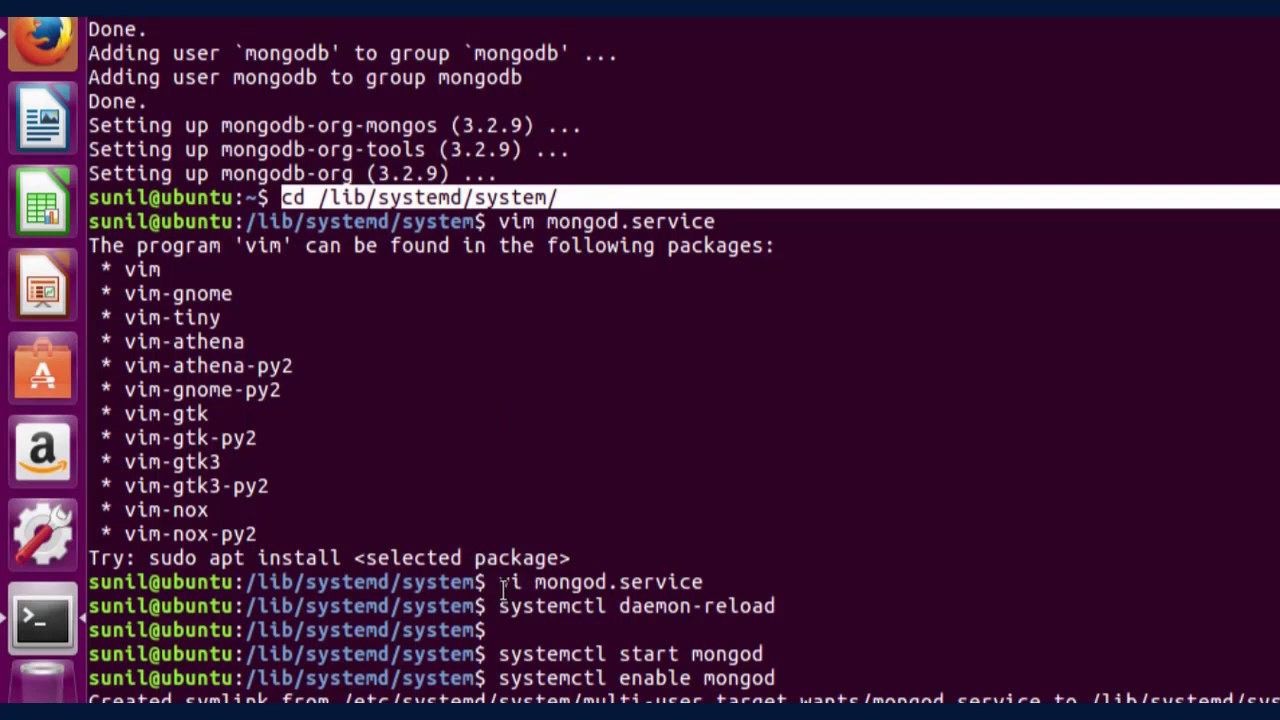
{"action": "left_click_drag", "start_coordinate": [502, 582], "coordinate": [716, 582]}
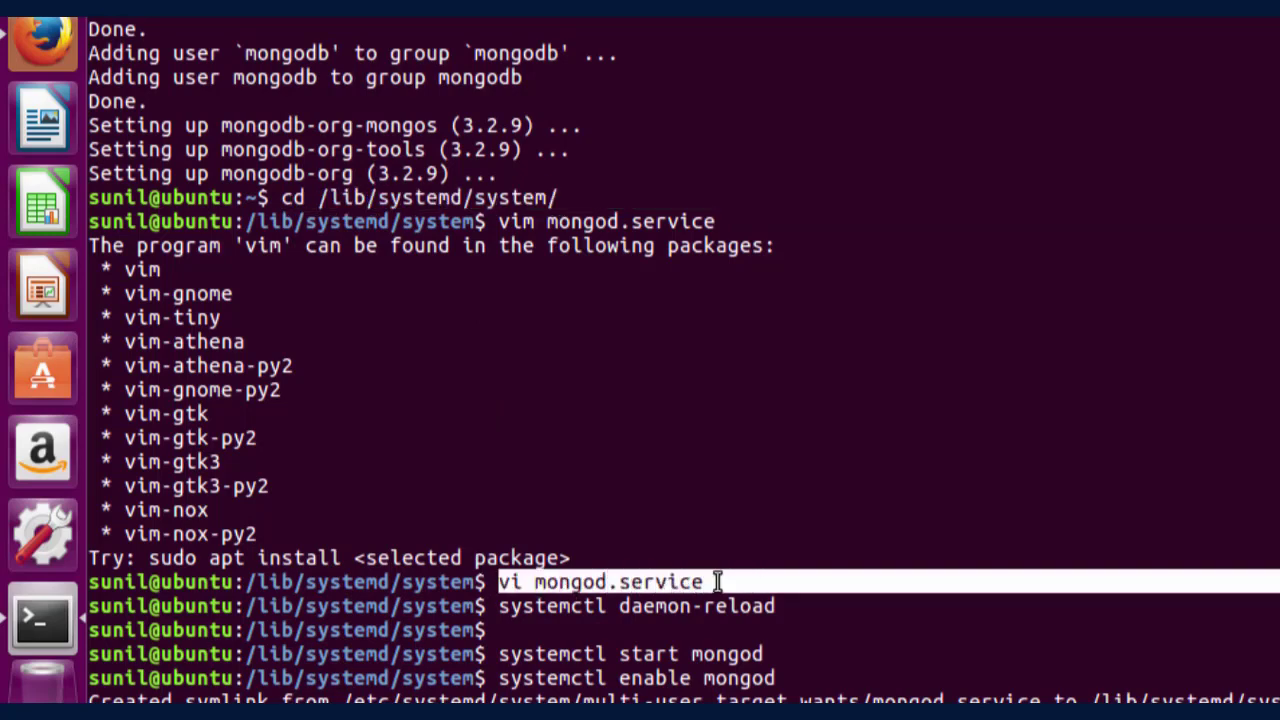
- Examine the systemctl commands that reload, start and enable mongod, and the netstat -plntu output
{"action": "scroll", "coordinate": [684, 361], "scroll_direction": "down", "scroll_amount": 4}
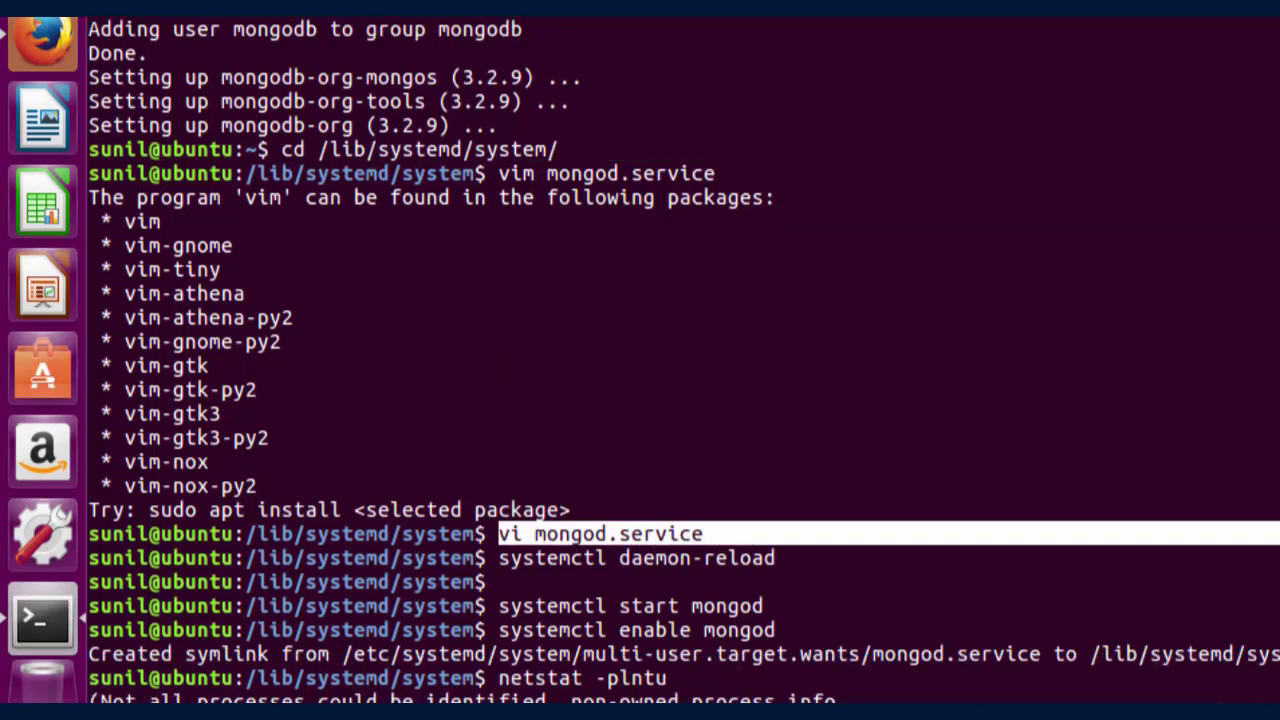
{"action": "scroll", "coordinate": [684, 361], "scroll_direction": "up", "scroll_amount": 1}
{"action": "scroll", "coordinate": [684, 361], "scroll_direction": "down", "scroll_amount": 3}
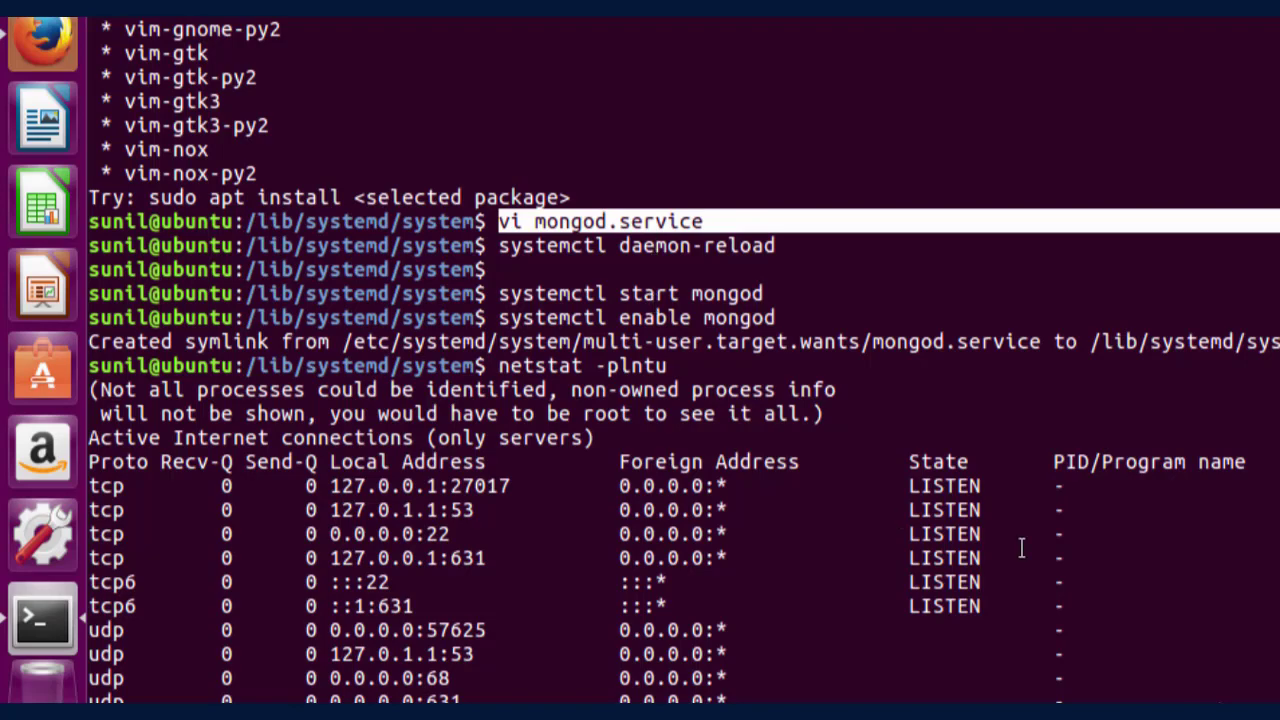
- Switch to the installation guide and highlight the mongod.service script from [Unit] to WantedBy=multi-user.target, returning to the terminal
{"action": "key", "text": "alt+Tab"}
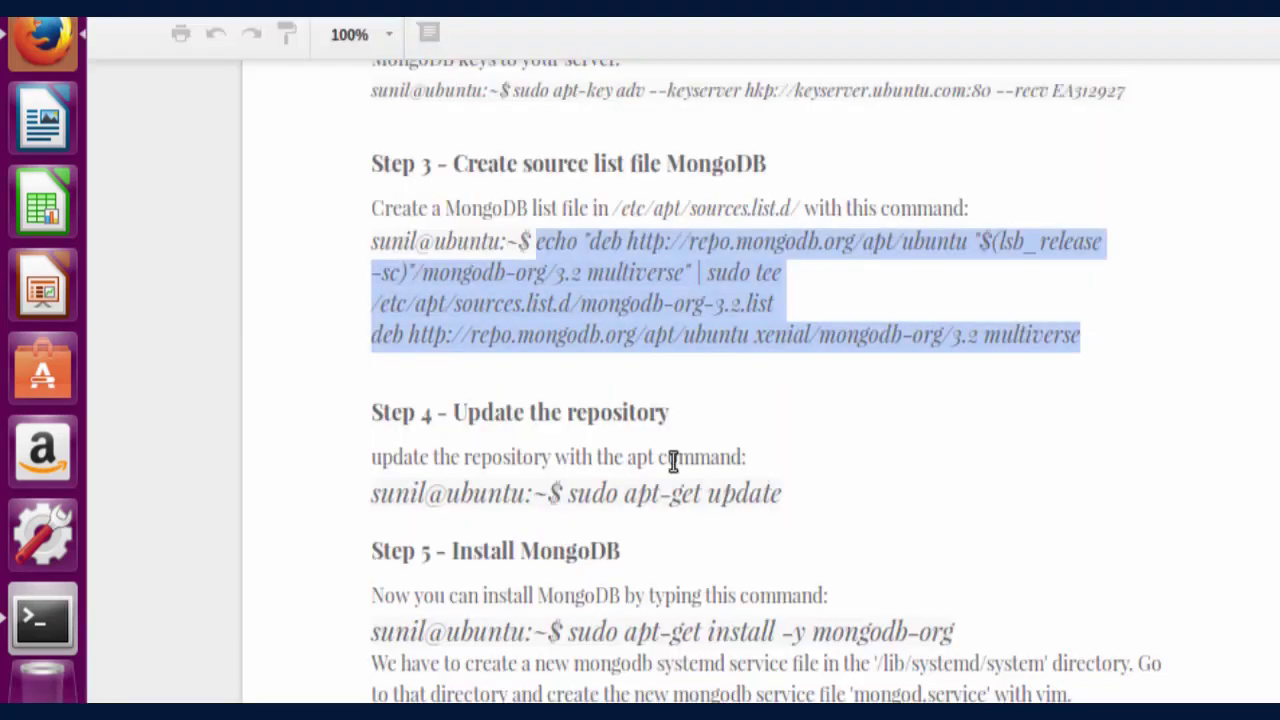
{"action": "left_click", "coordinate": [1113, 476]}
{"action": "scroll", "coordinate": [1113, 476], "scroll_direction": "down", "scroll_amount": 8}
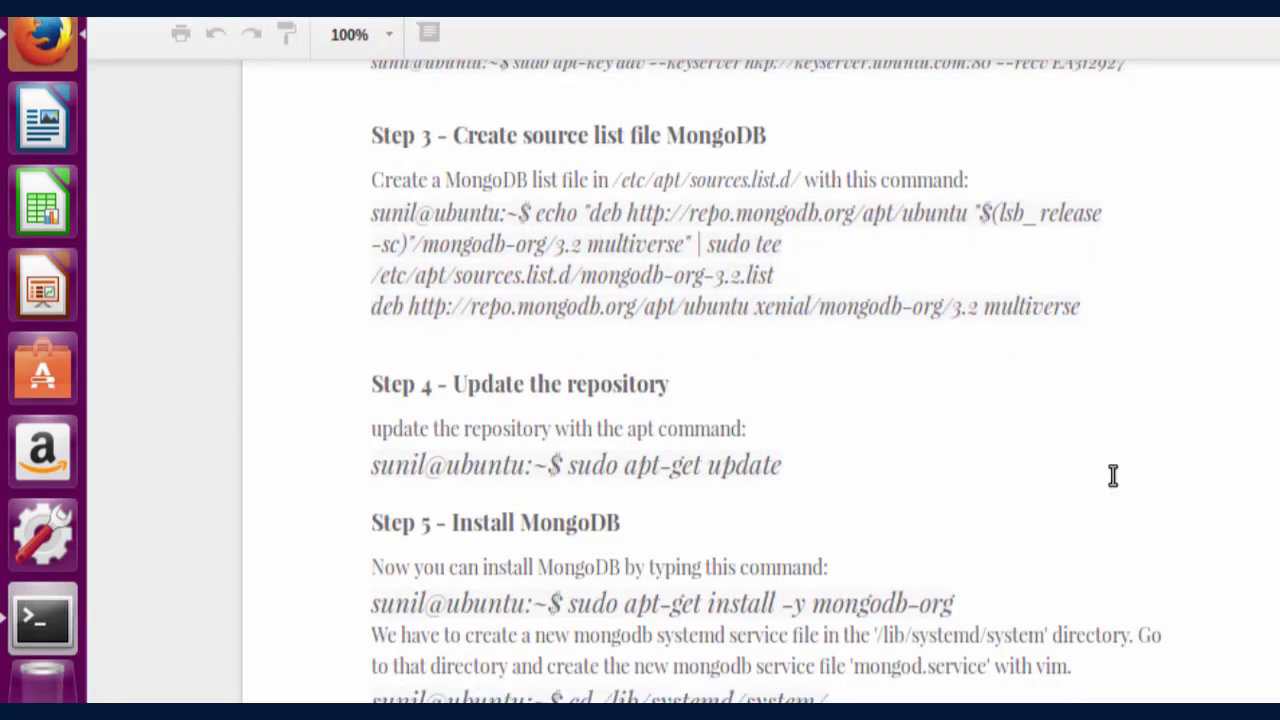
{"action": "scroll", "coordinate": [1113, 476], "scroll_direction": "down", "scroll_amount": 6}
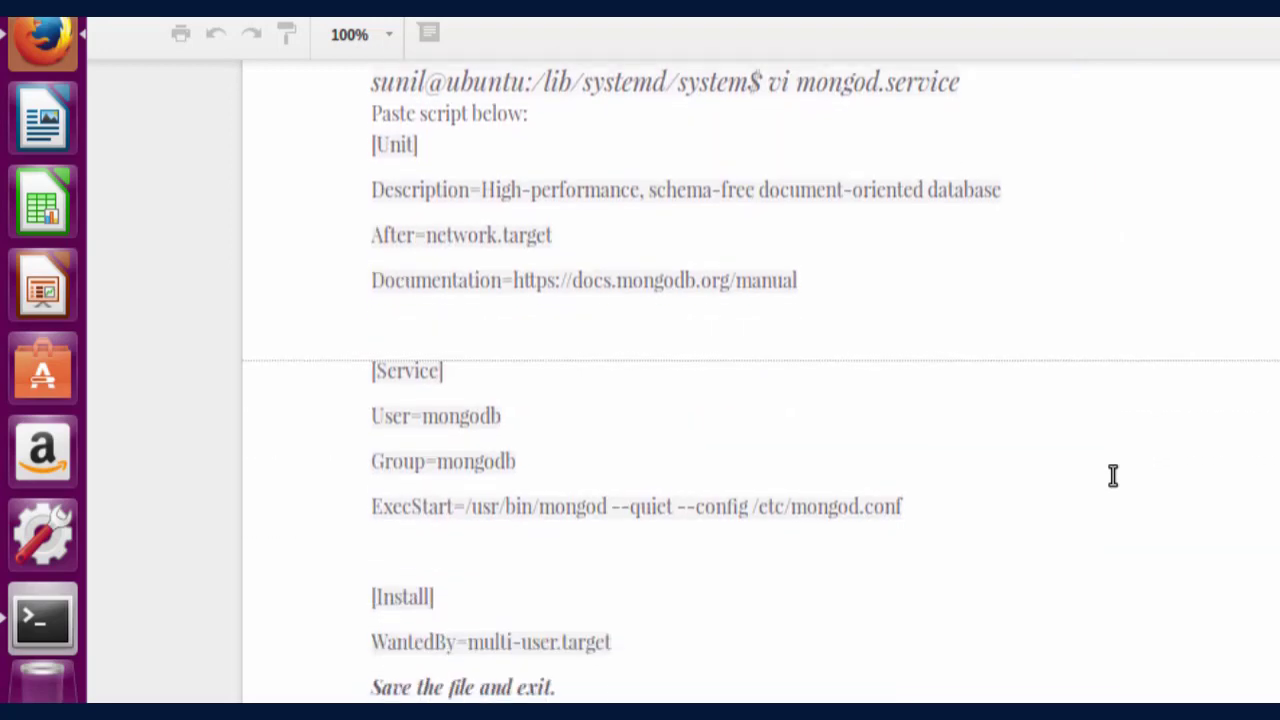
{"action": "scroll", "coordinate": [1113, 476], "scroll_direction": "up", "scroll_amount": 2}
{"action": "scroll", "coordinate": [1110, 476], "scroll_direction": "up", "scroll_amount": 1}
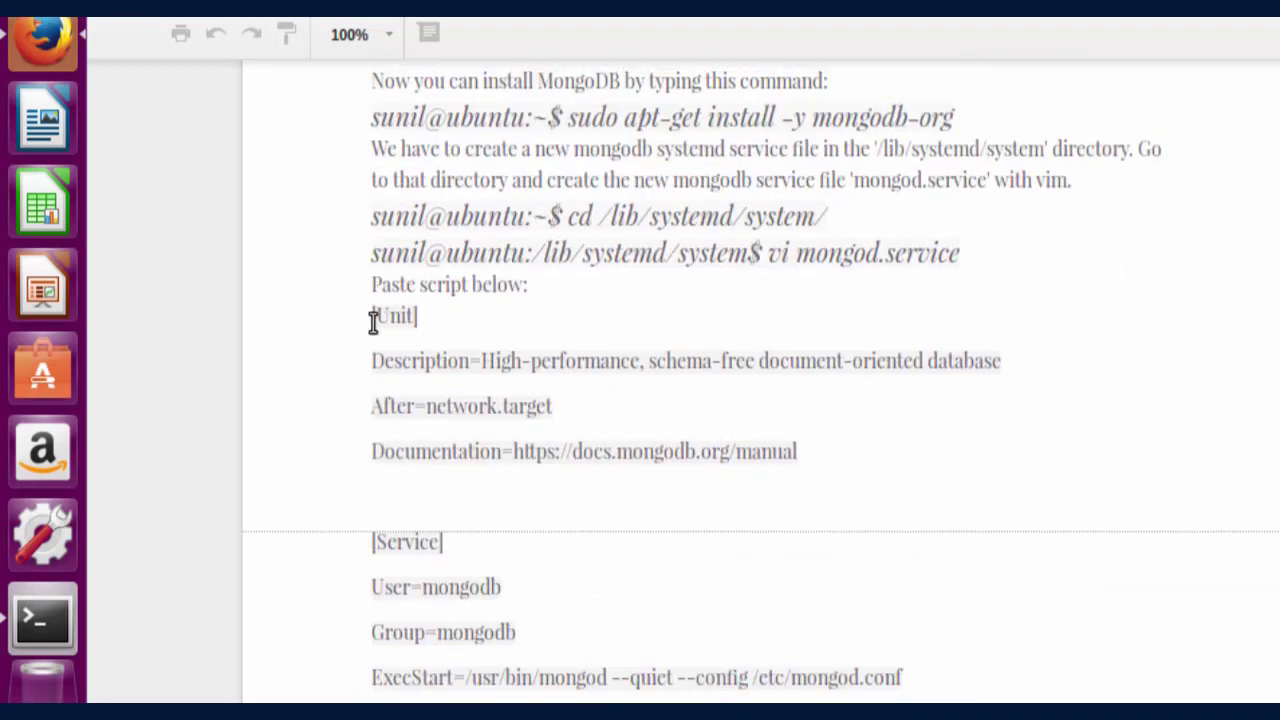
{"action": "left_click_drag", "start_coordinate": [371, 316], "coordinate": [657, 663]}
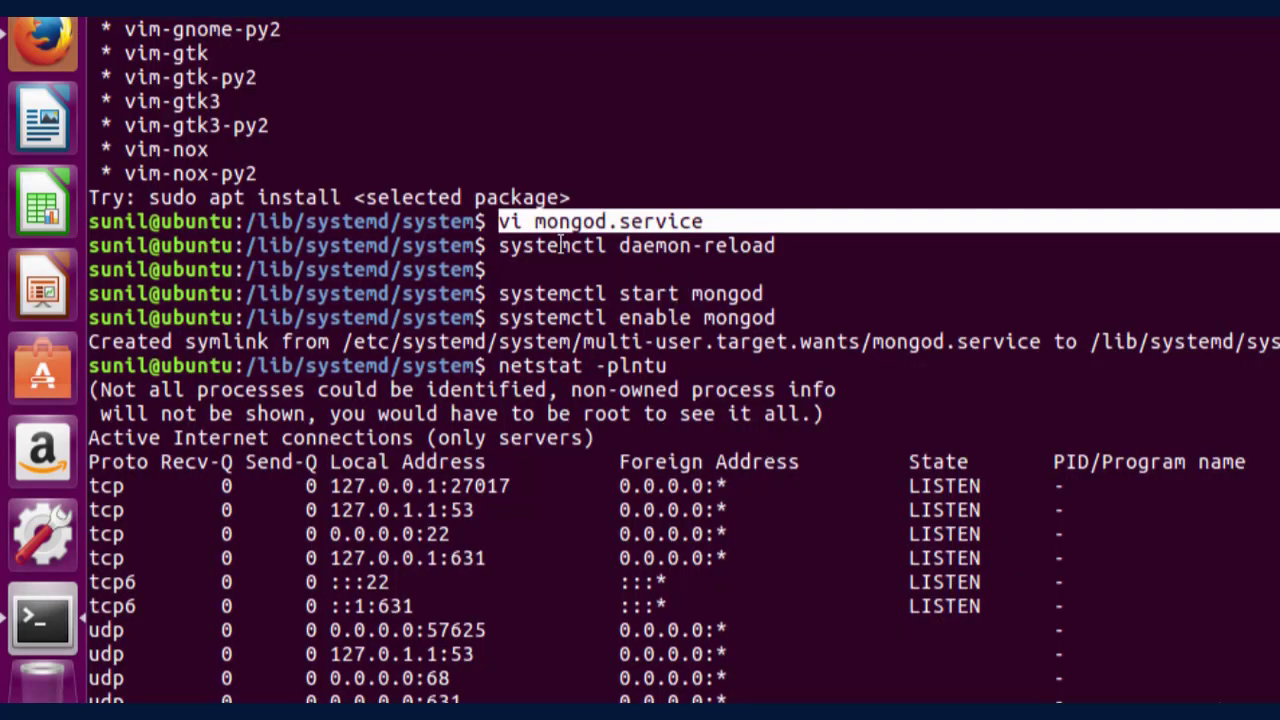
{"action": "left_click", "coordinate": [704, 221]}
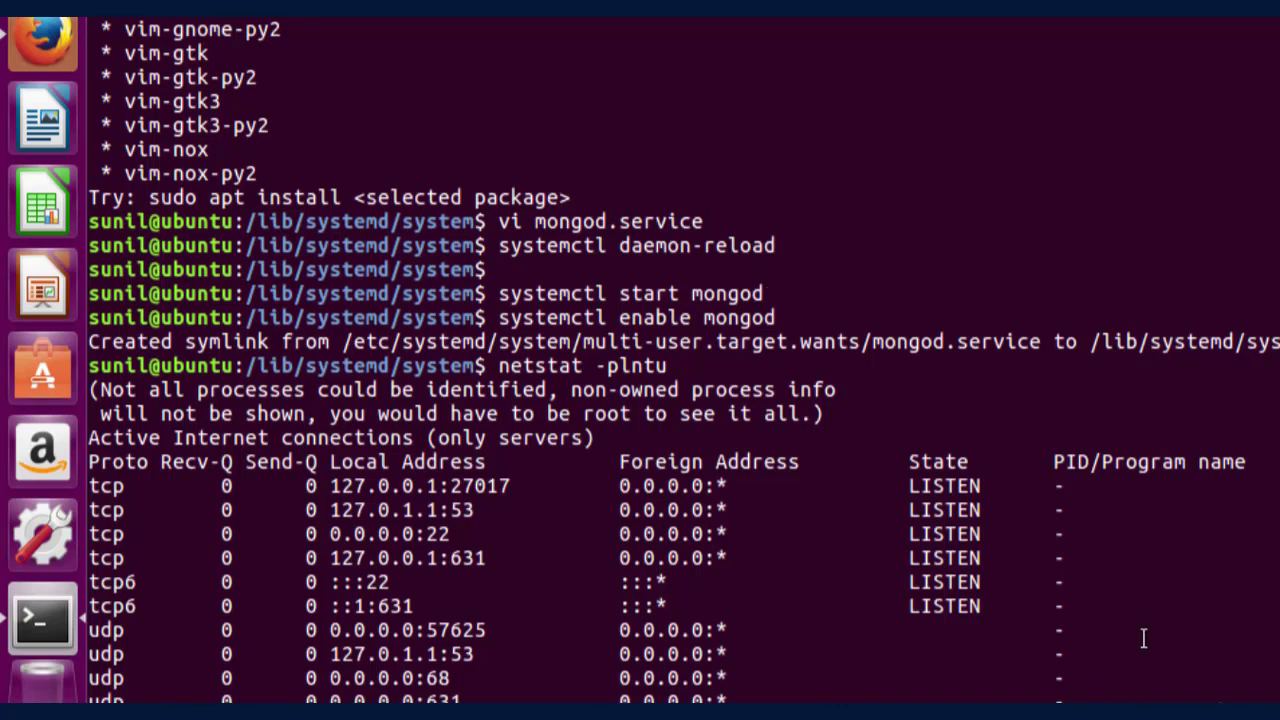
- Review Steps 6 and 7 in the guide, then highlight the systemctl daemon-reload command in the terminal
{"action": "key", "text": "alt+Tab"}
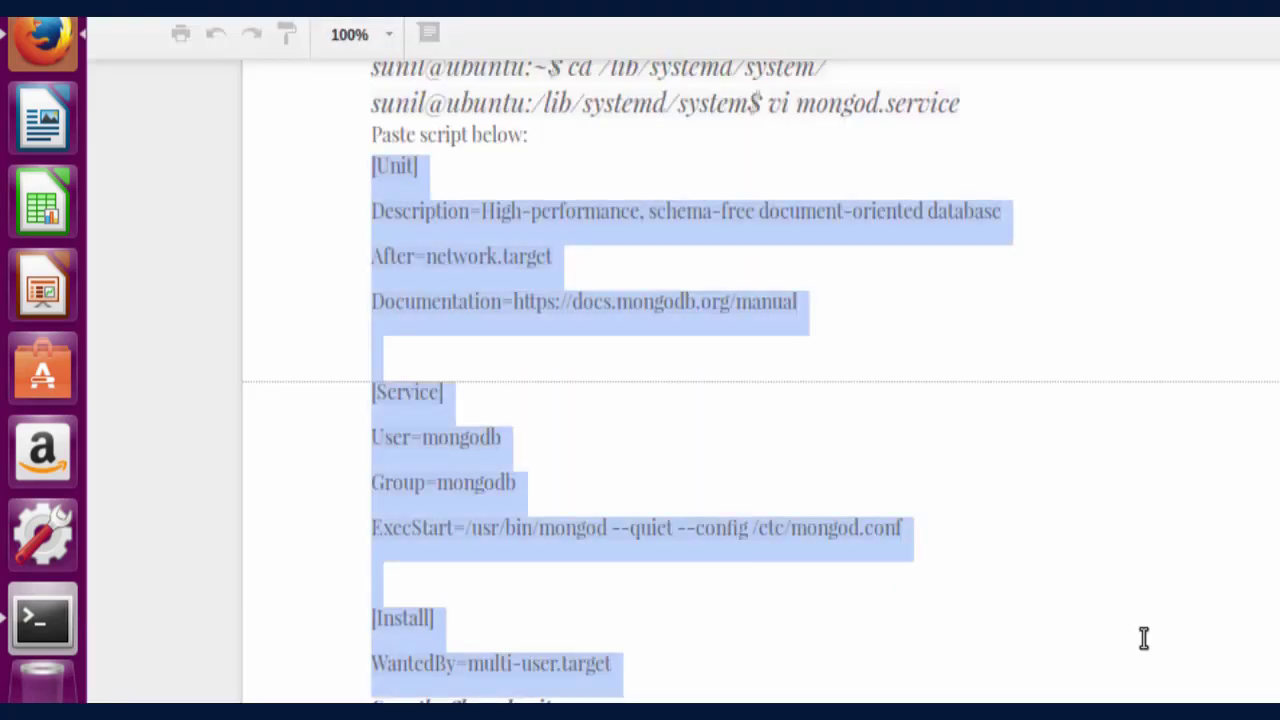
{"action": "left_click", "coordinate": [703, 625]}
{"action": "scroll", "coordinate": [703, 625], "scroll_direction": "down", "scroll_amount": 8}
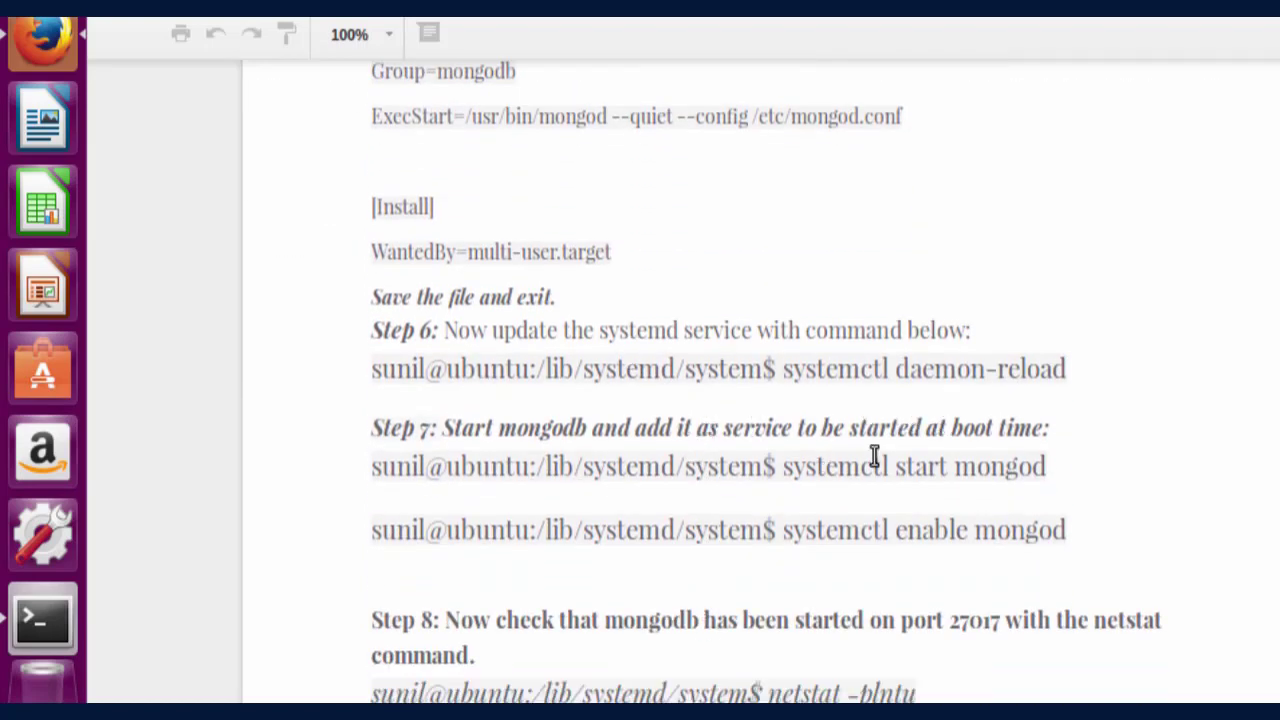
{"action": "key", "text": "alt+Tab"}
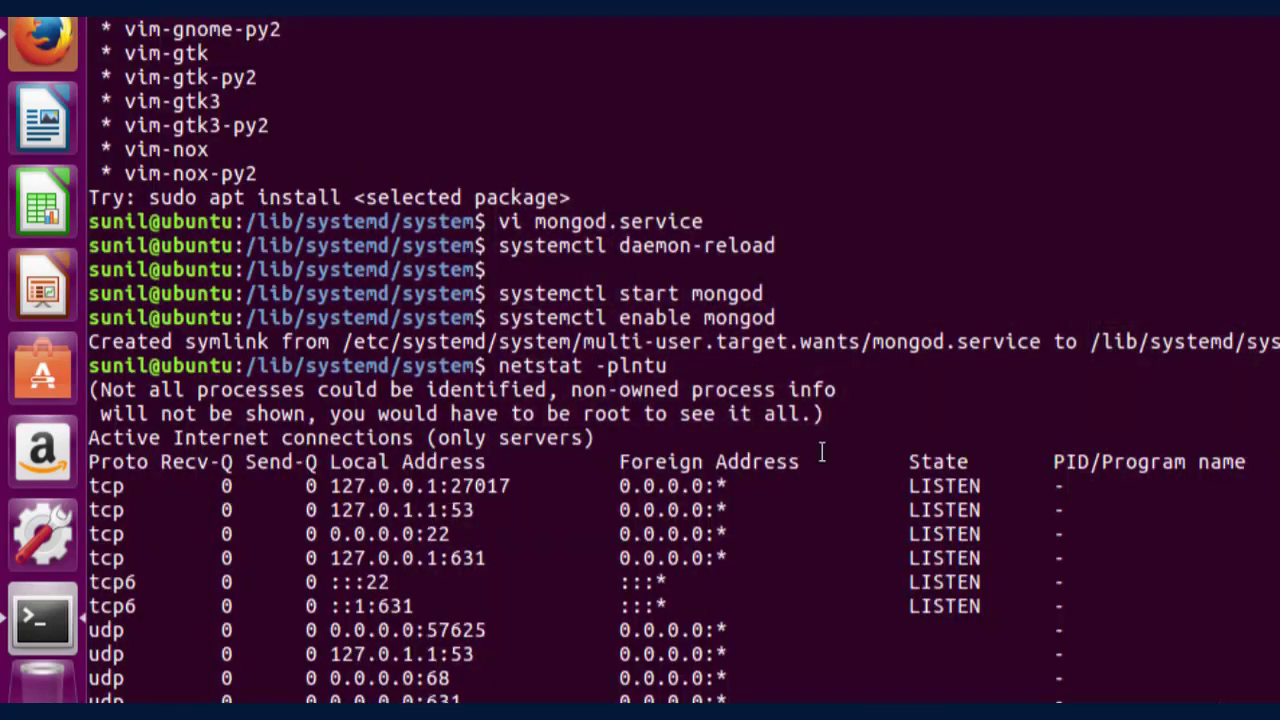
{"action": "left_click_drag", "start_coordinate": [497, 247], "coordinate": [782, 238]}
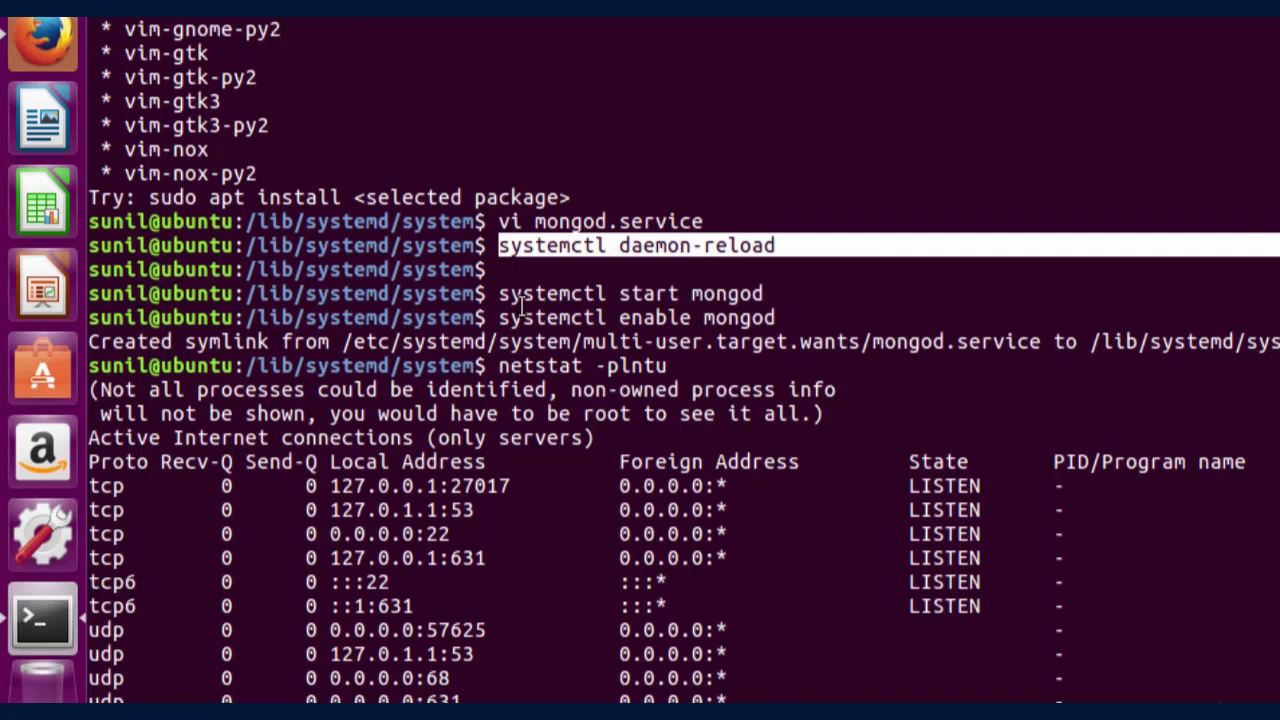
- Examine the systemctl start mongod and systemctl enable mongod commands, highlighting each one in the terminal
{"action": "left_click_drag", "start_coordinate": [499, 294], "coordinate": [756, 288]}
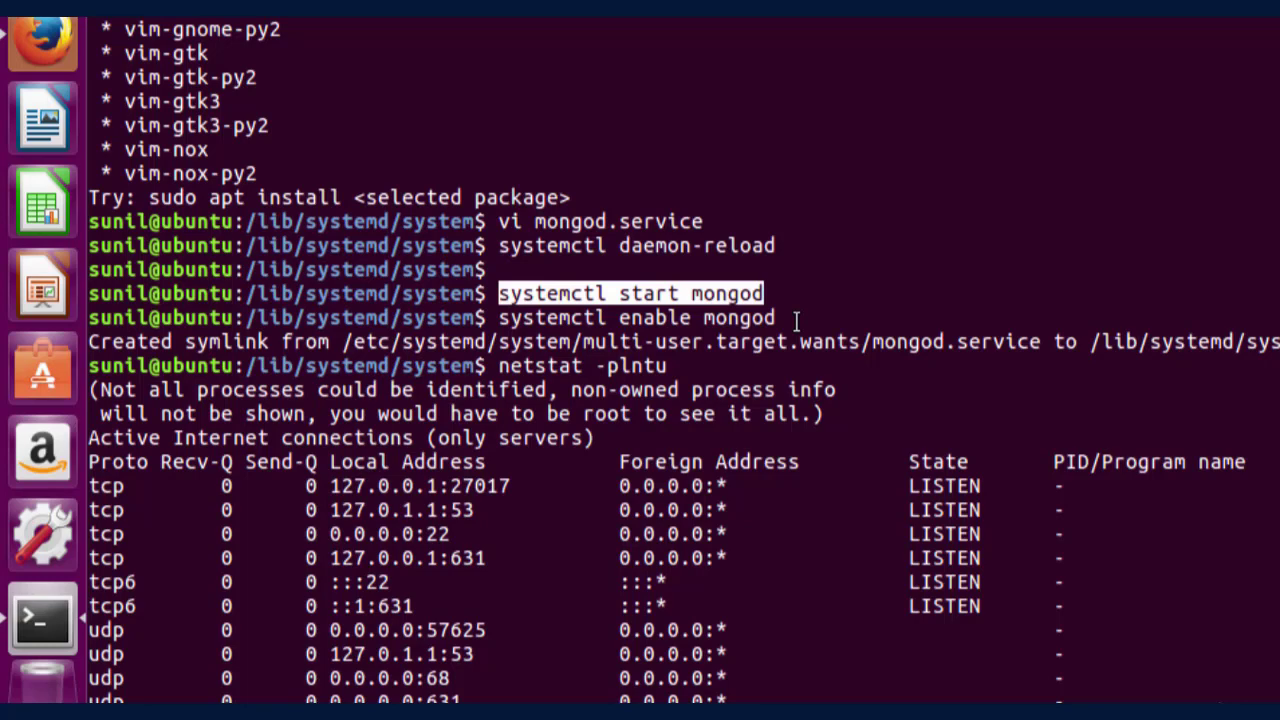
{"action": "left_click", "coordinate": [503, 318]}
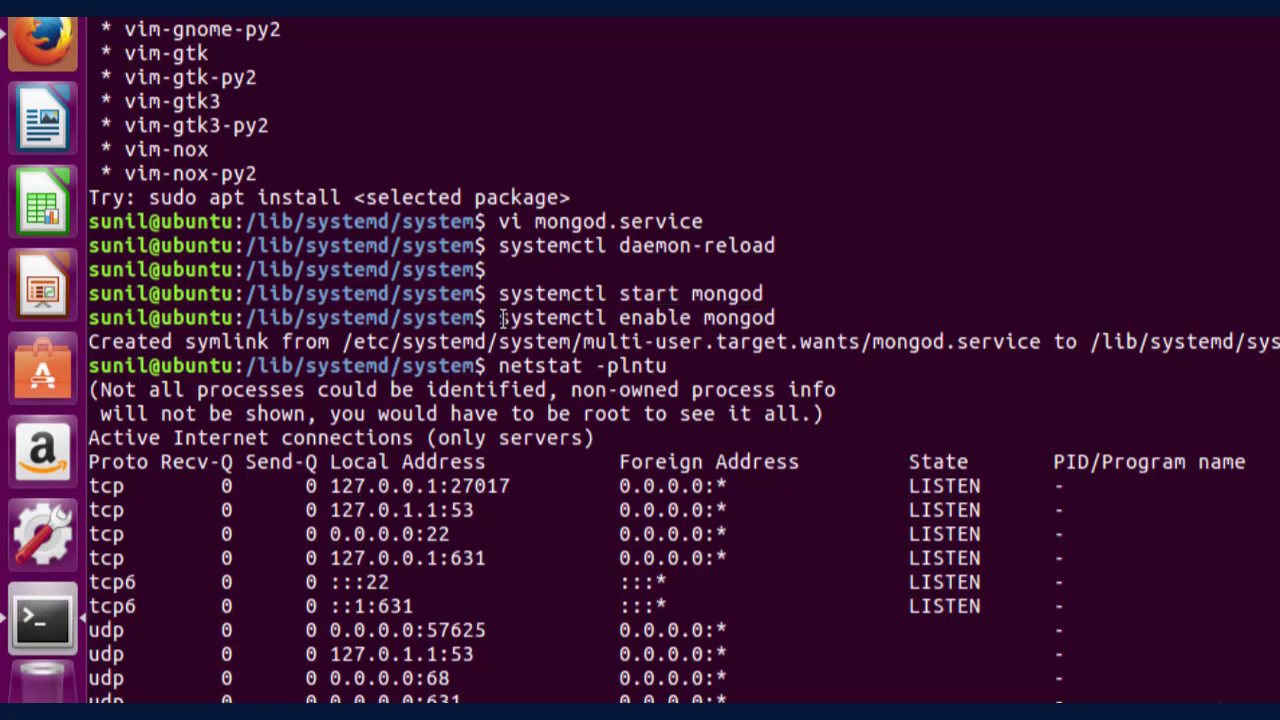
{"action": "triple_click", "coordinate": [683, 293]}
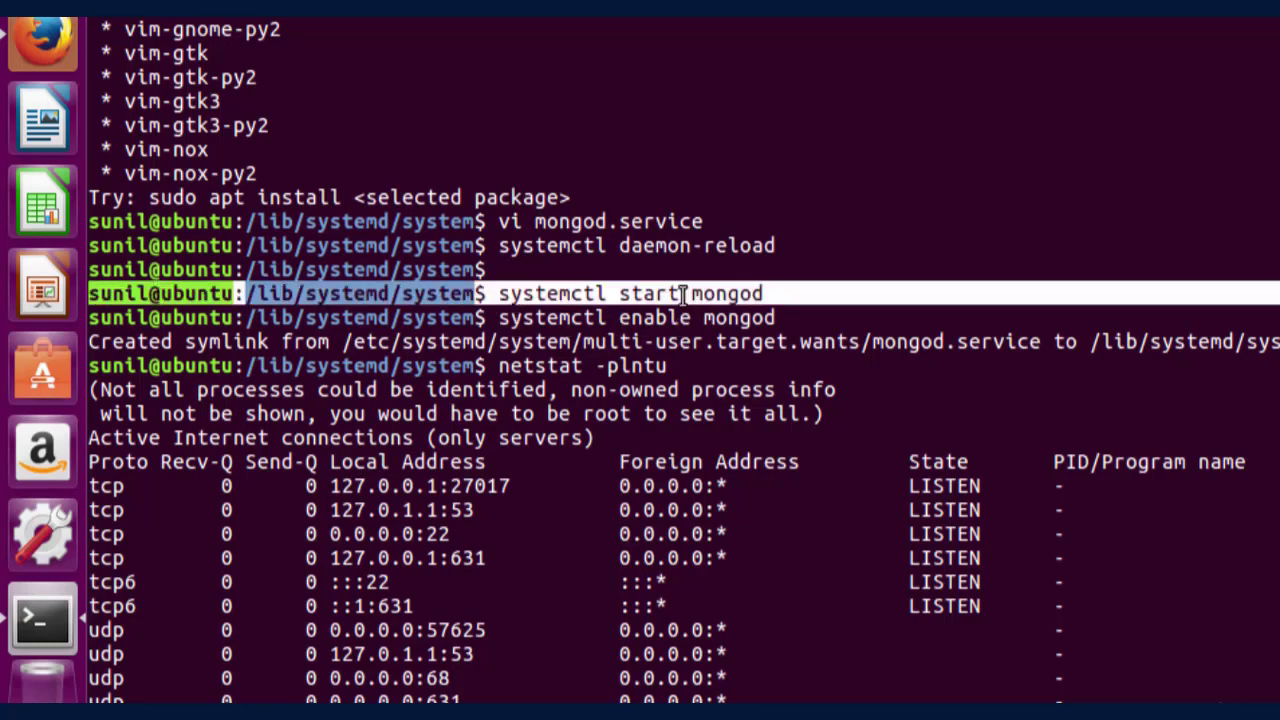
{"action": "left_click", "coordinate": [503, 318]}
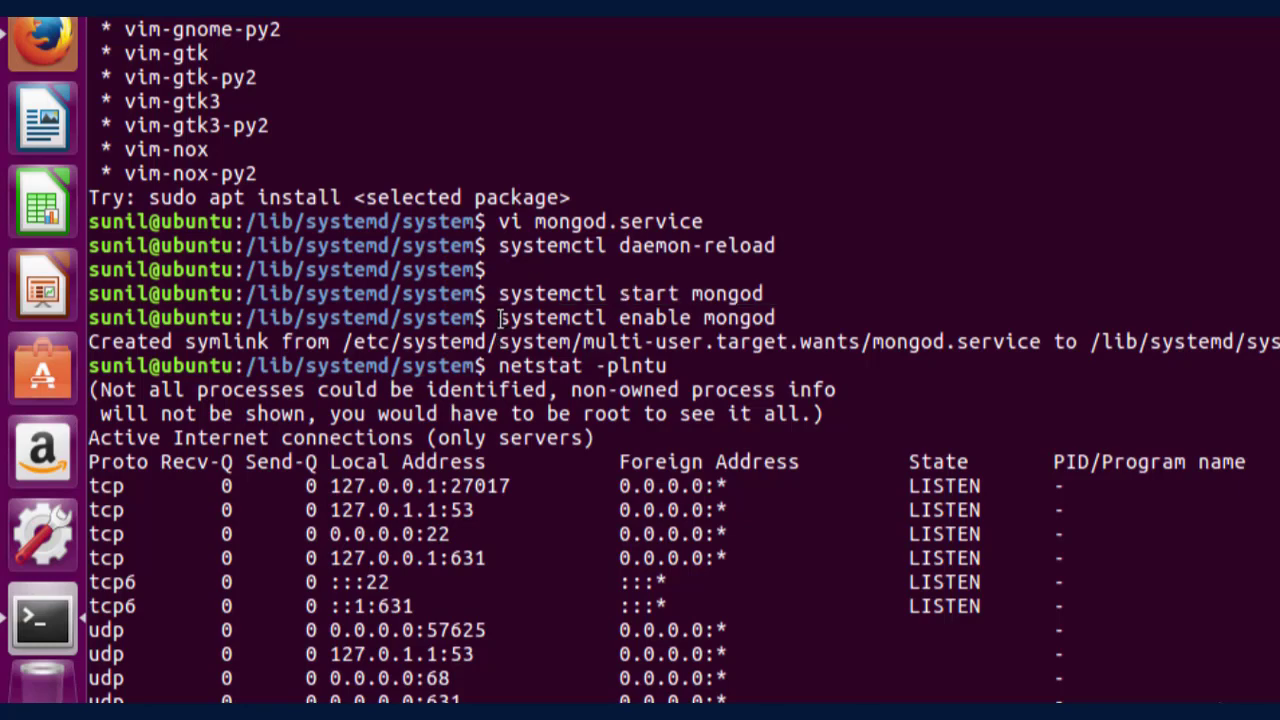
{"action": "left_click_drag", "start_coordinate": [501, 318], "coordinate": [787, 315]}
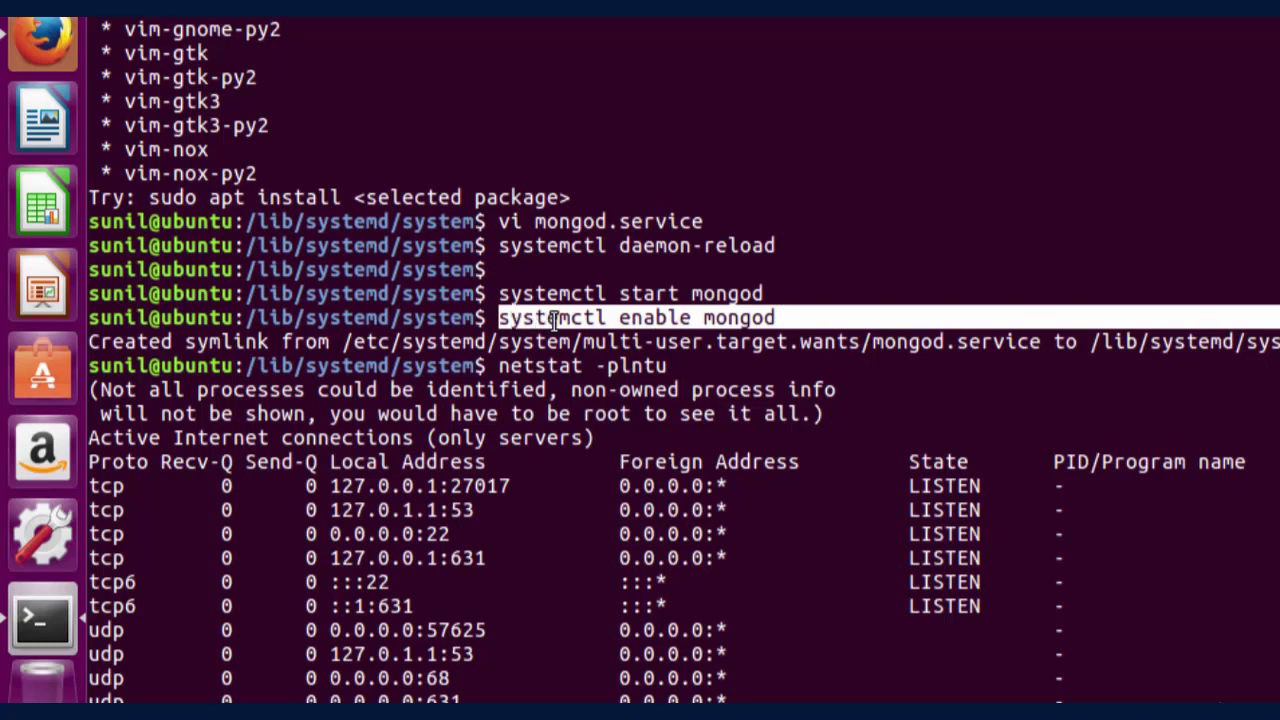
{"action": "left_click", "coordinate": [820, 318]}
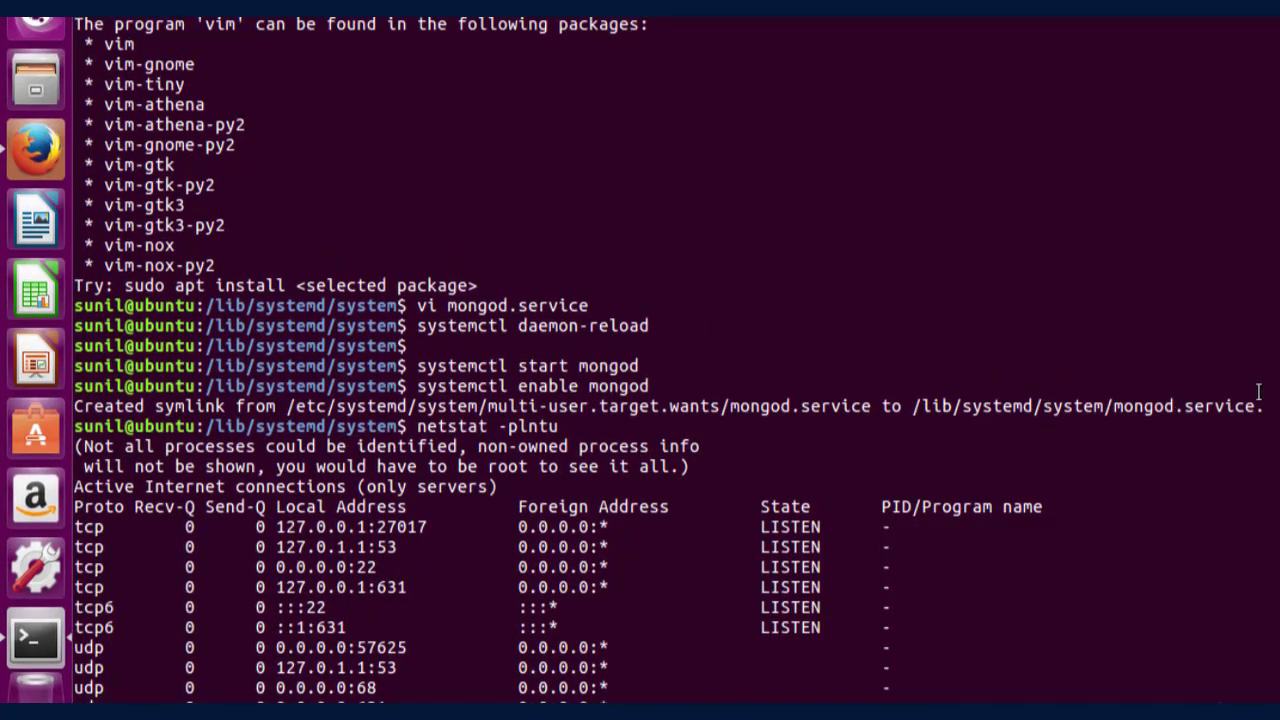
- Highlight the symlink target path /lib/systemd/system/mongod.service and the netstat -plntu command below it
{"action": "left_click_drag", "start_coordinate": [1258, 406], "coordinate": [912, 410]}
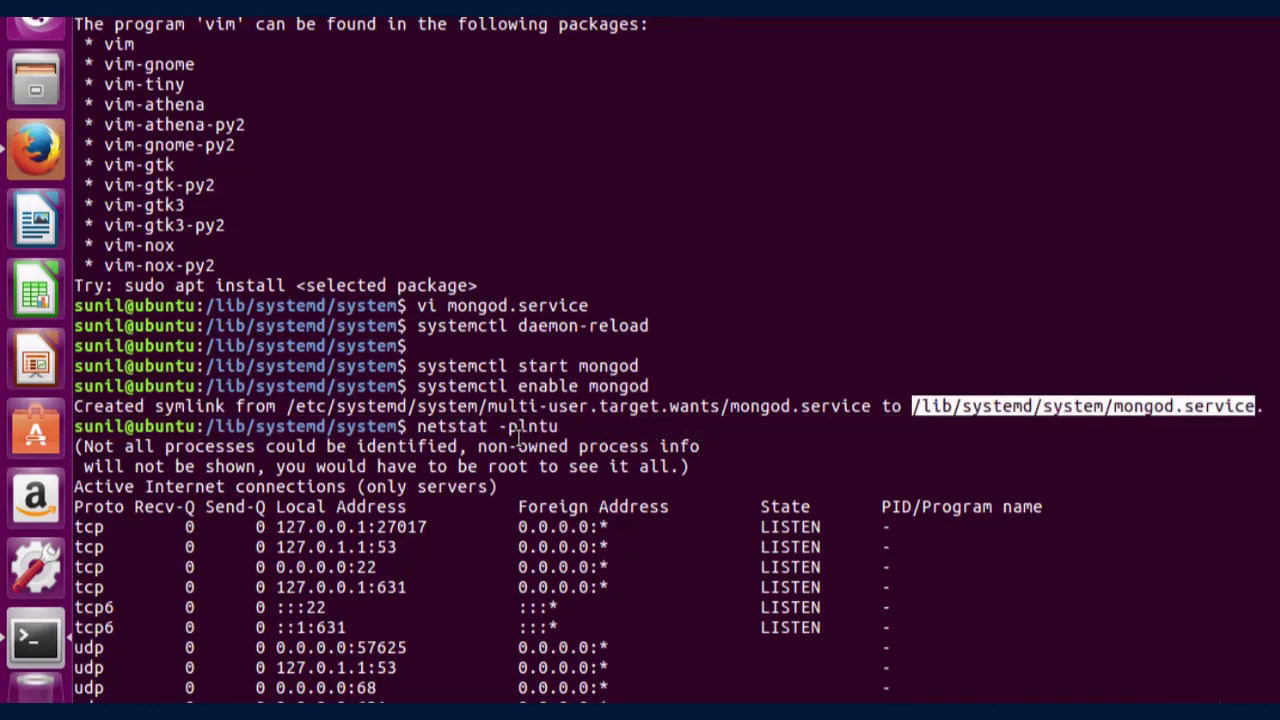
{"action": "left_click", "coordinate": [418, 426]}
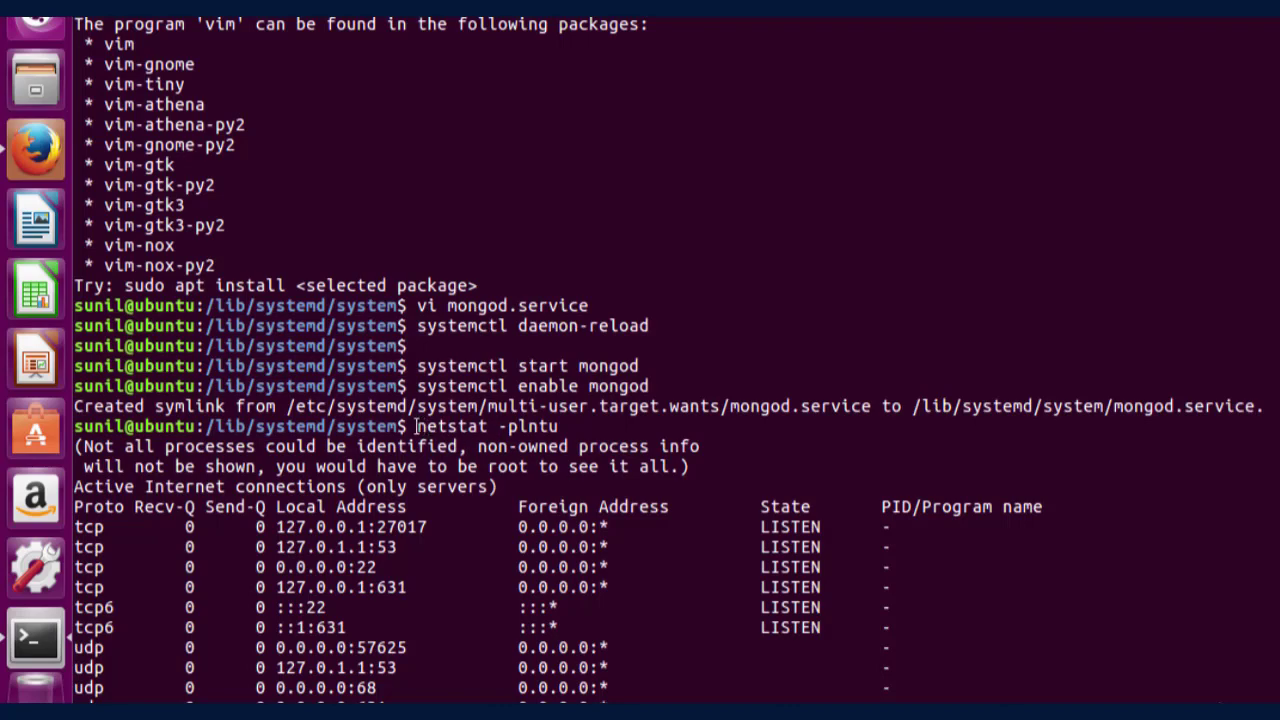
{"action": "left_click_drag", "start_coordinate": [412, 426], "coordinate": [561, 426]}
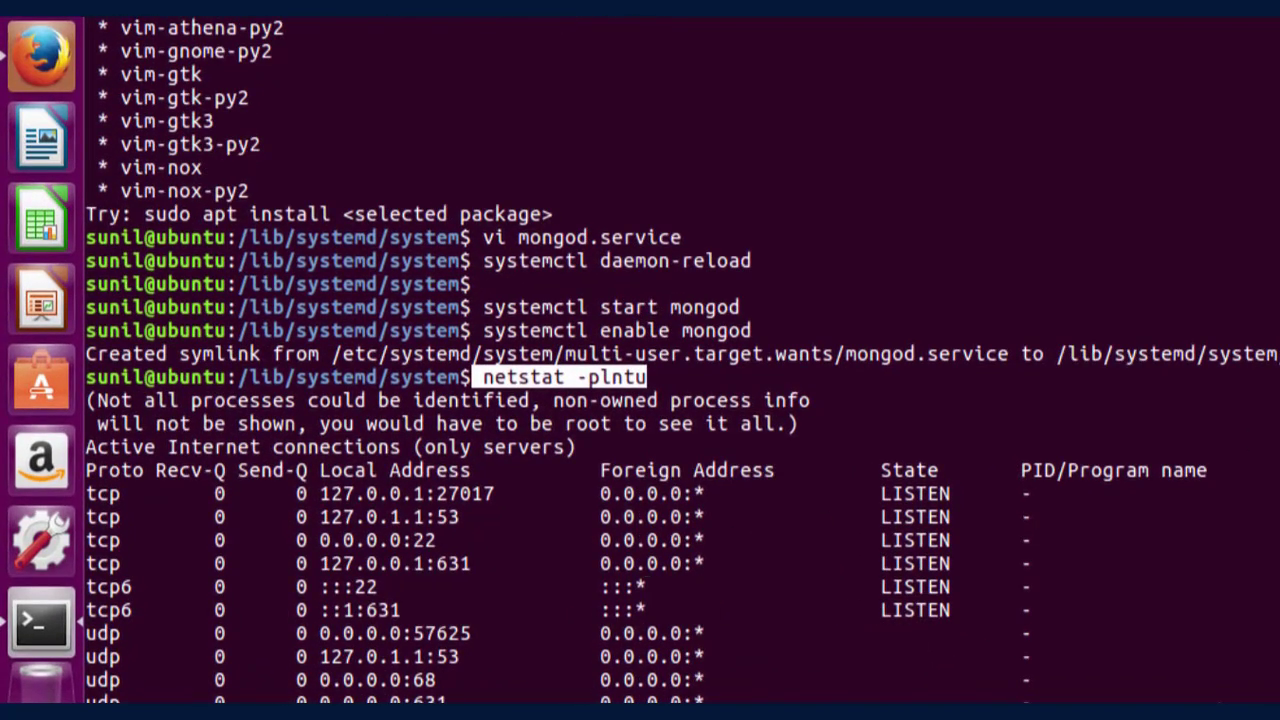
- Start the MongoDB shell with mongo and highlight the local address 127.0.0.1:27017 in the netstat output
{"action": "key", "text": "Return"}
{"action": "type", "text": "mongo"}
{"action": "key", "text": "Return"}
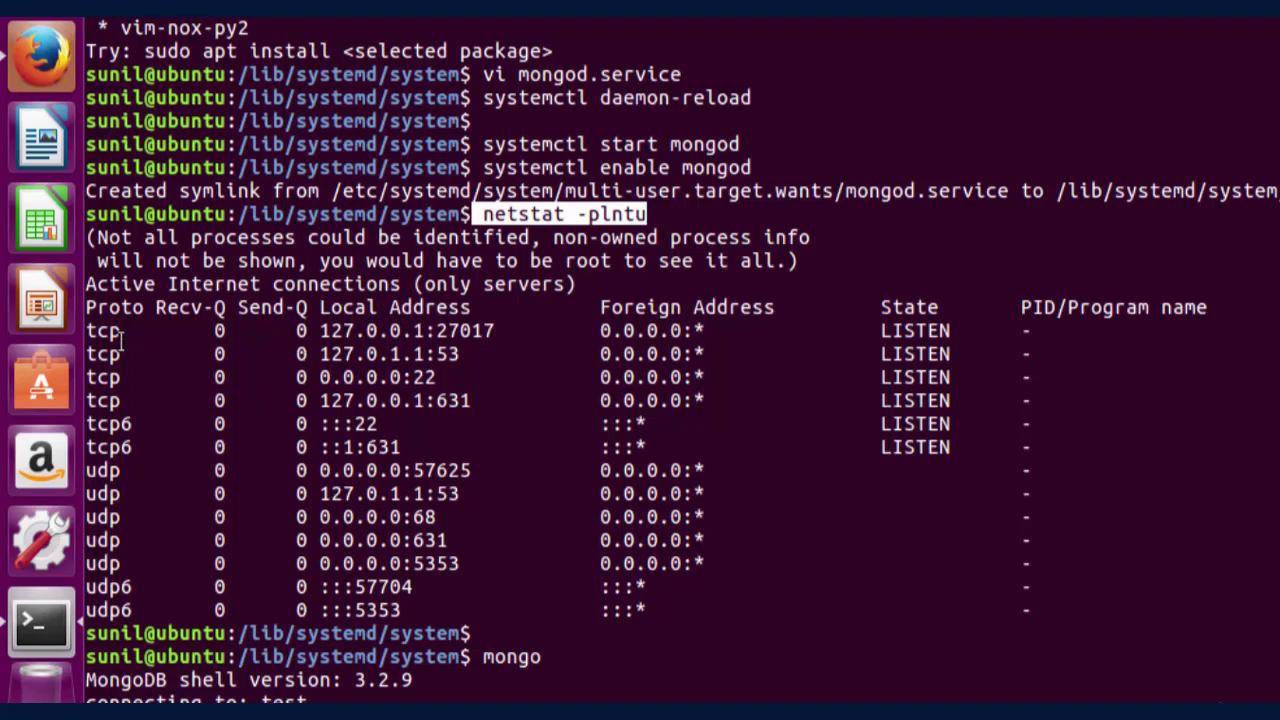
{"action": "left_click_drag", "start_coordinate": [323, 331], "coordinate": [496, 332]}
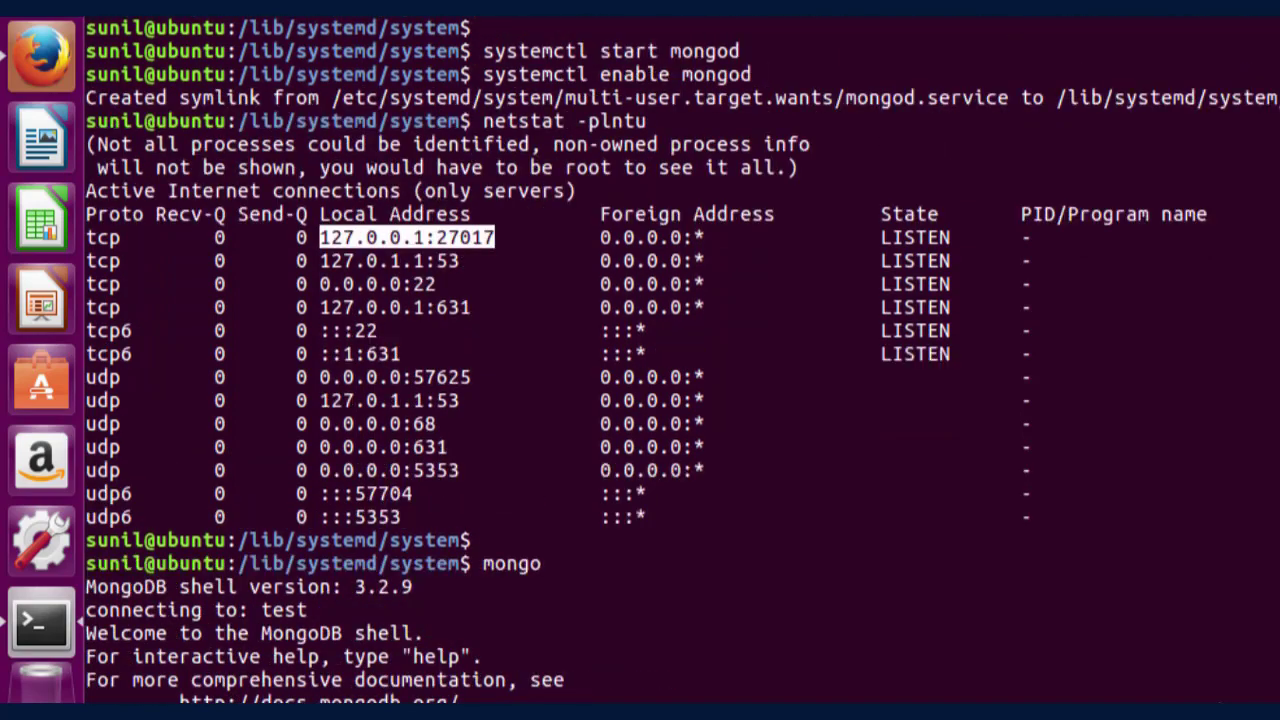
- Examine the terminal output below the netstat table, highlighting the mongo command that opens the shell
{"action": "scroll", "coordinate": [640, 360], "scroll_direction": "up", "scroll_amount": 2}
{"action": "scroll", "coordinate": [640, 360], "scroll_direction": "down", "scroll_amount": 4}
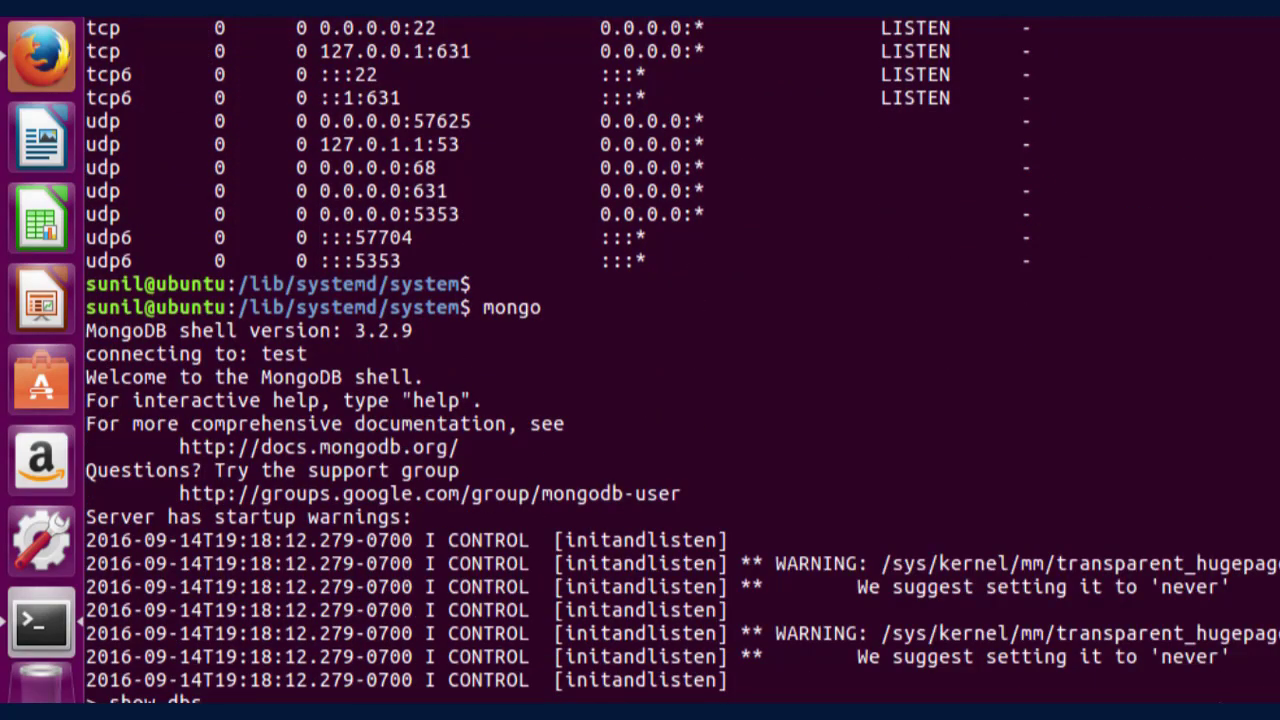
{"action": "double_click", "coordinate": [516, 308]}
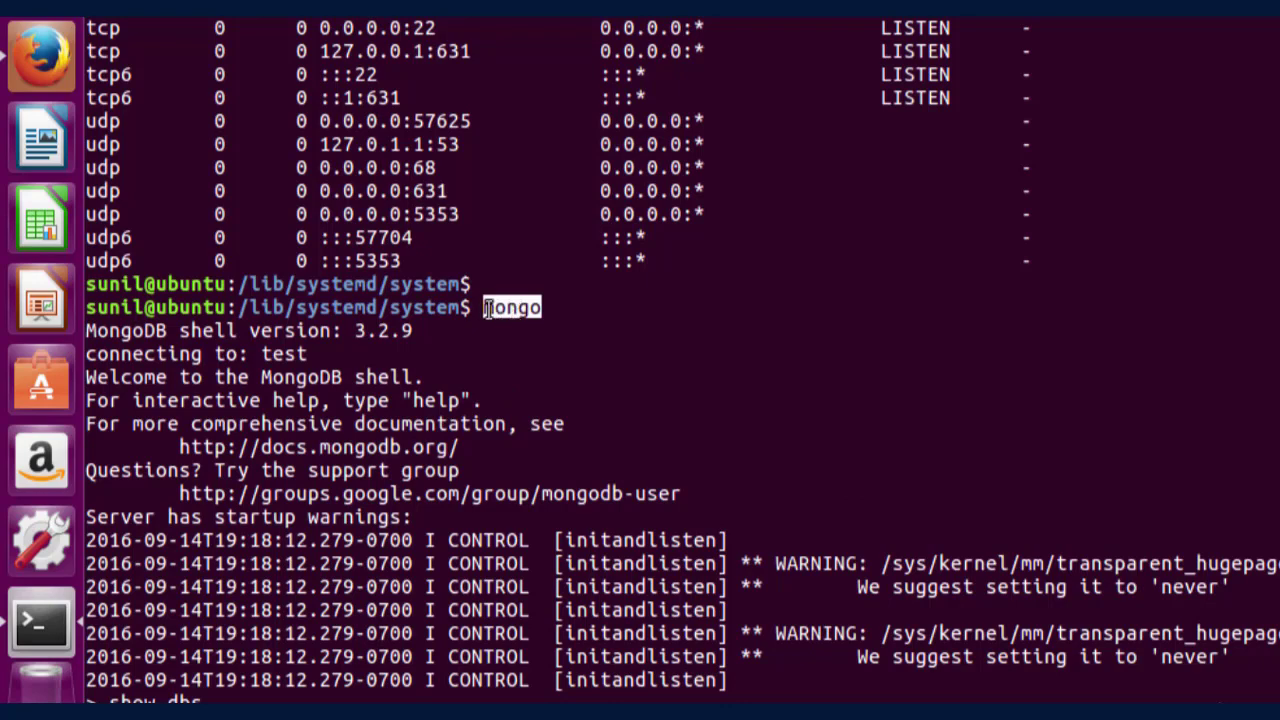
{"action": "left_click", "coordinate": [560, 309]}
{"action": "double_click", "coordinate": [496, 310]}
{"action": "left_click", "coordinate": [497, 311]}
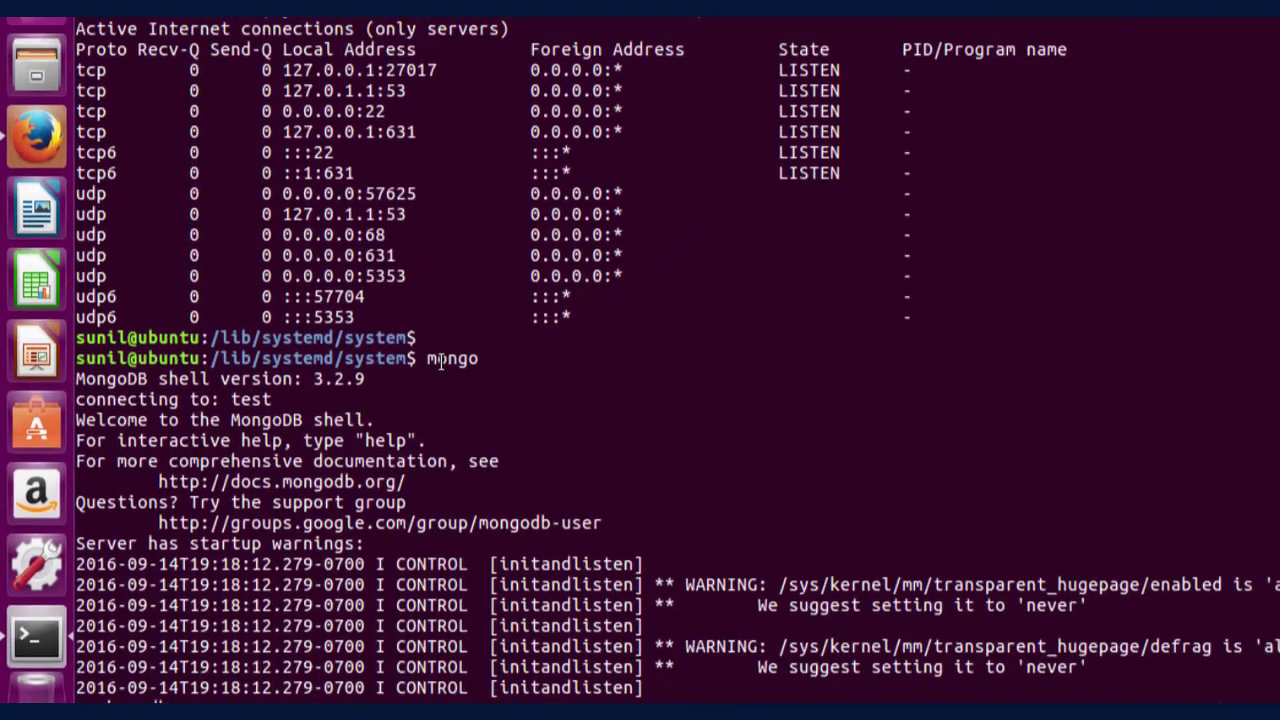
{"action": "triple_click", "coordinate": [400, 403]}
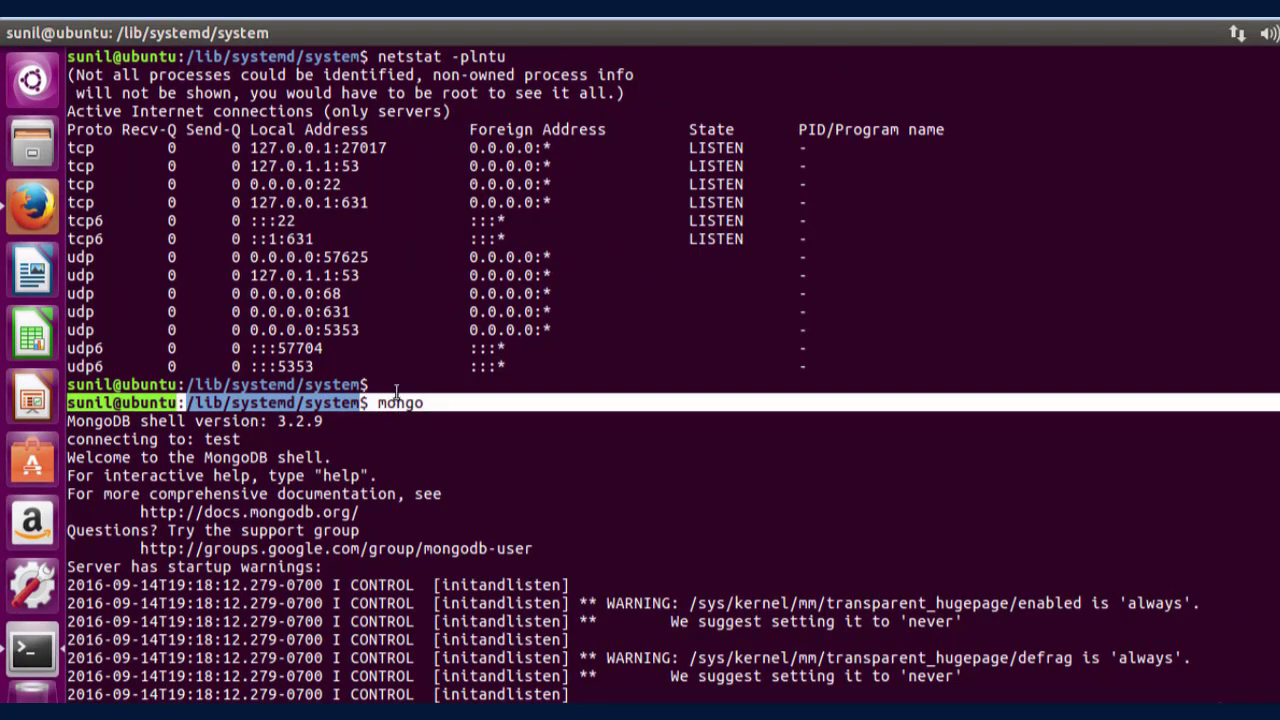
{"action": "left_click", "coordinate": [405, 403]}
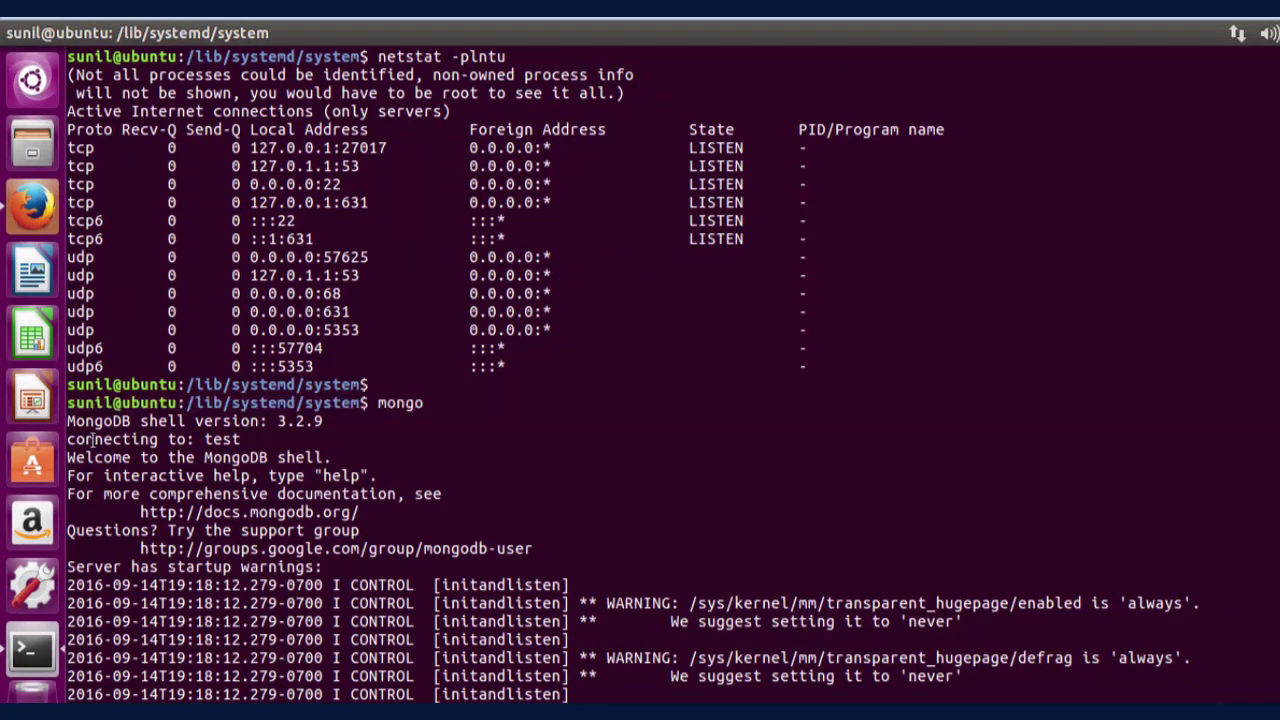
- Examine the shell's startup lines, highlighting the MongoDB shell version, the connection to test and the welcome message
{"action": "left_click_drag", "start_coordinate": [67, 424], "coordinate": [321, 424]}
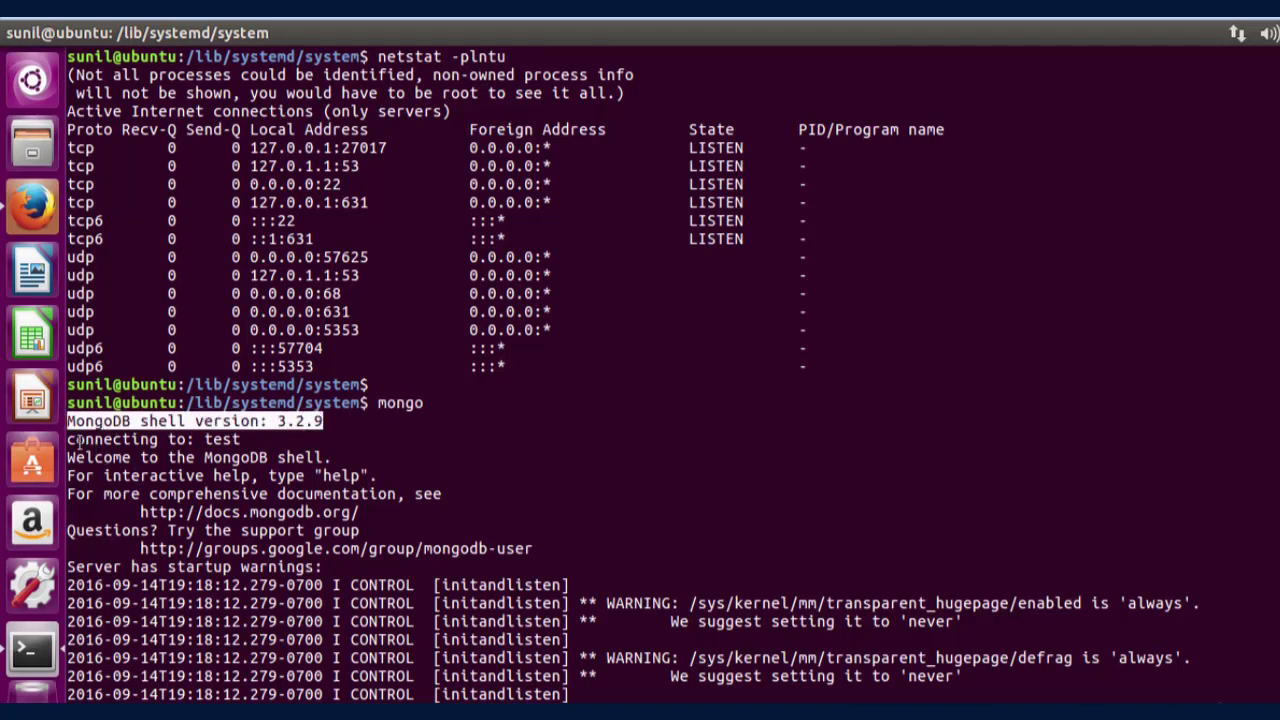
{"action": "mouse_move", "coordinate": [77, 440]}
{"action": "left_mouse_down"}
{"action": "mouse_move", "coordinate": [239, 440]}
{"action": "mouse_move", "coordinate": [72, 439]}
{"action": "mouse_move", "coordinate": [70, 423]}
{"action": "left_mouse_up"}
{"action": "left_click", "coordinate": [290, 425]}
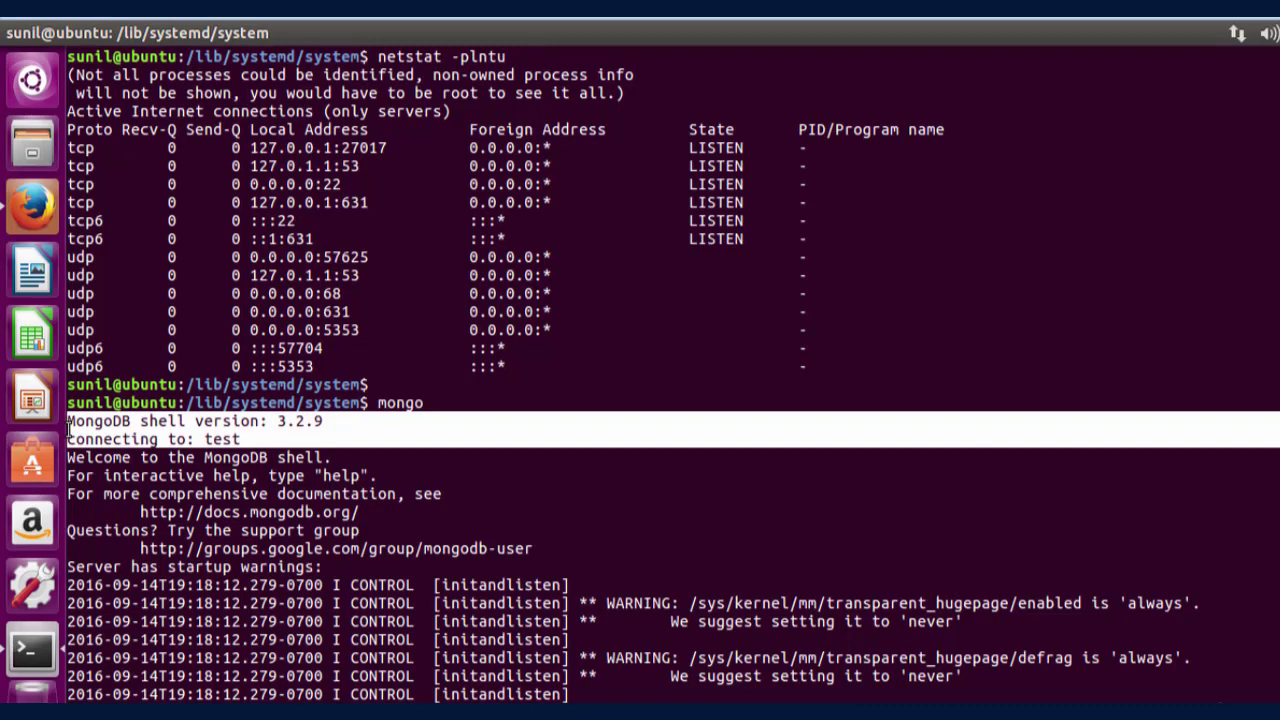
{"action": "left_click", "coordinate": [120, 439]}
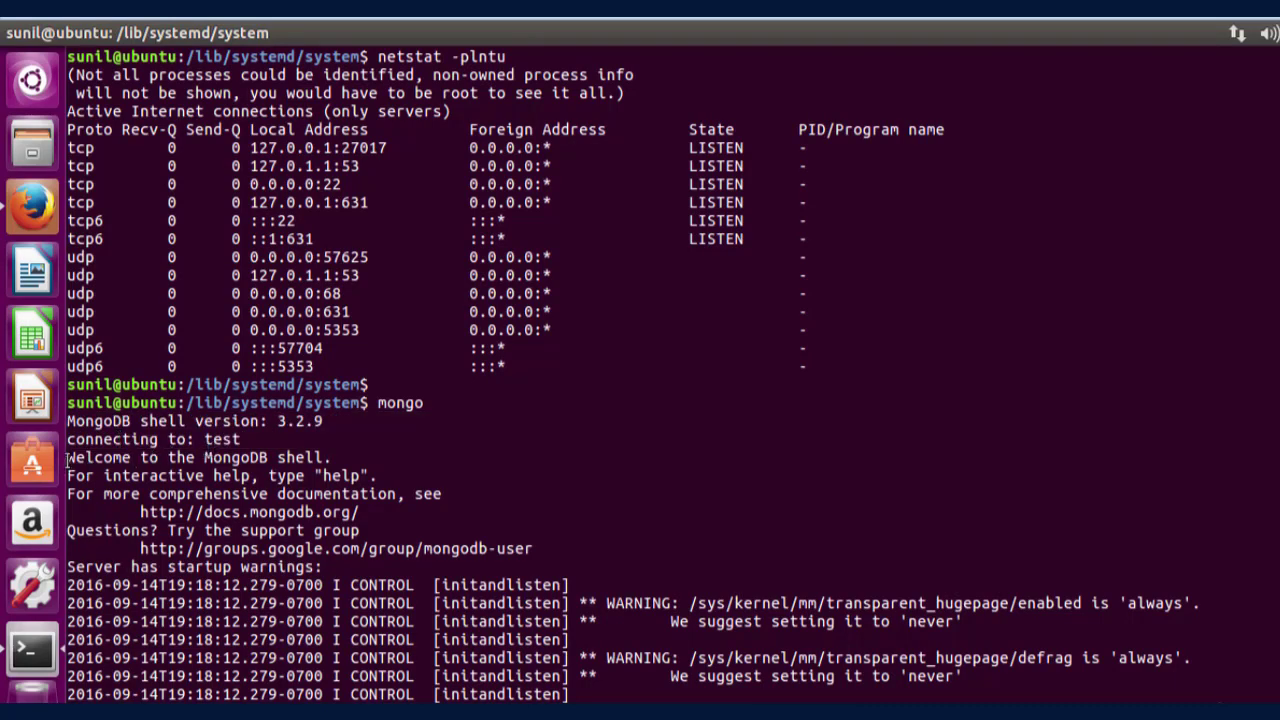
{"action": "triple_click", "coordinate": [340, 458]}
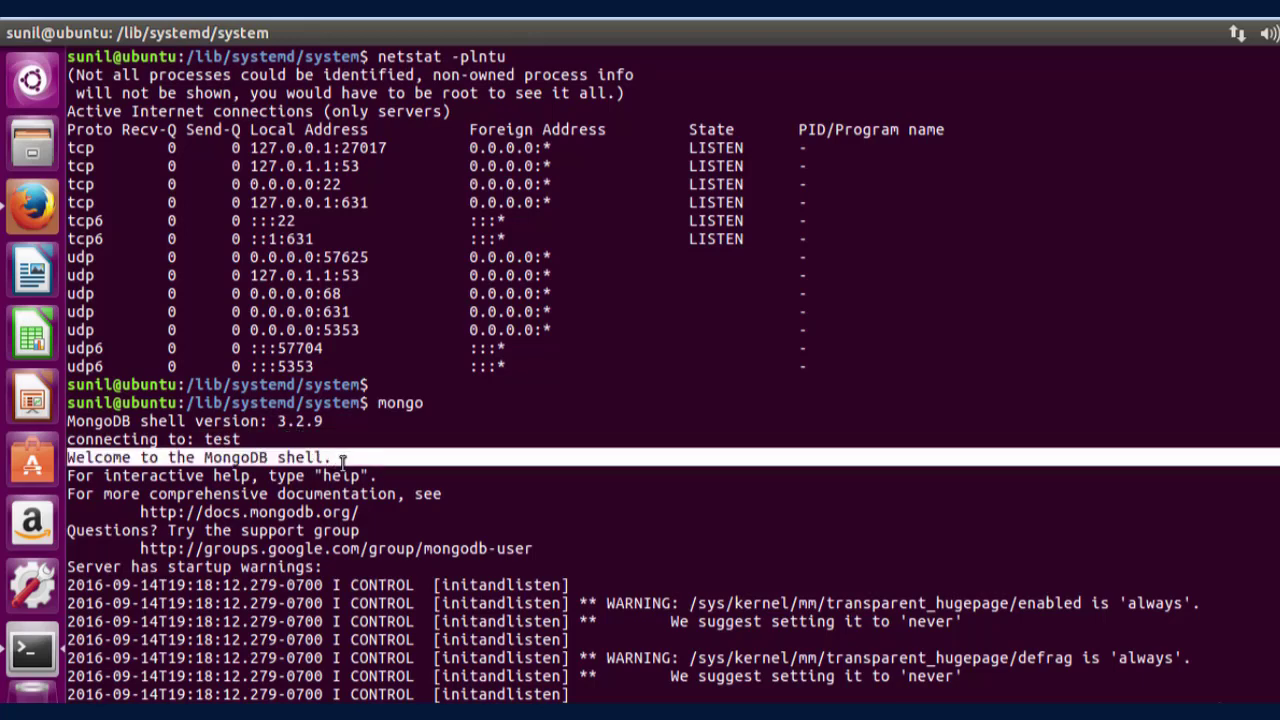
{"action": "left_click", "coordinate": [395, 493]}
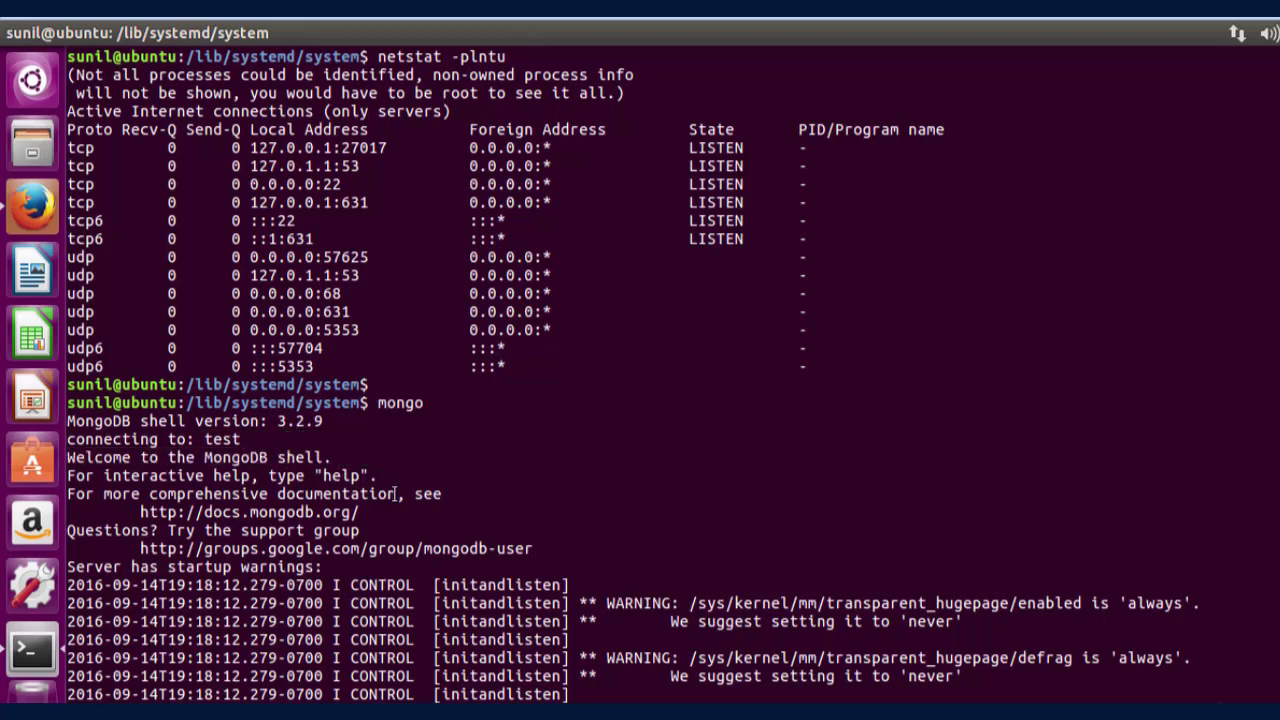
{"action": "double_click", "coordinate": [306, 457]}
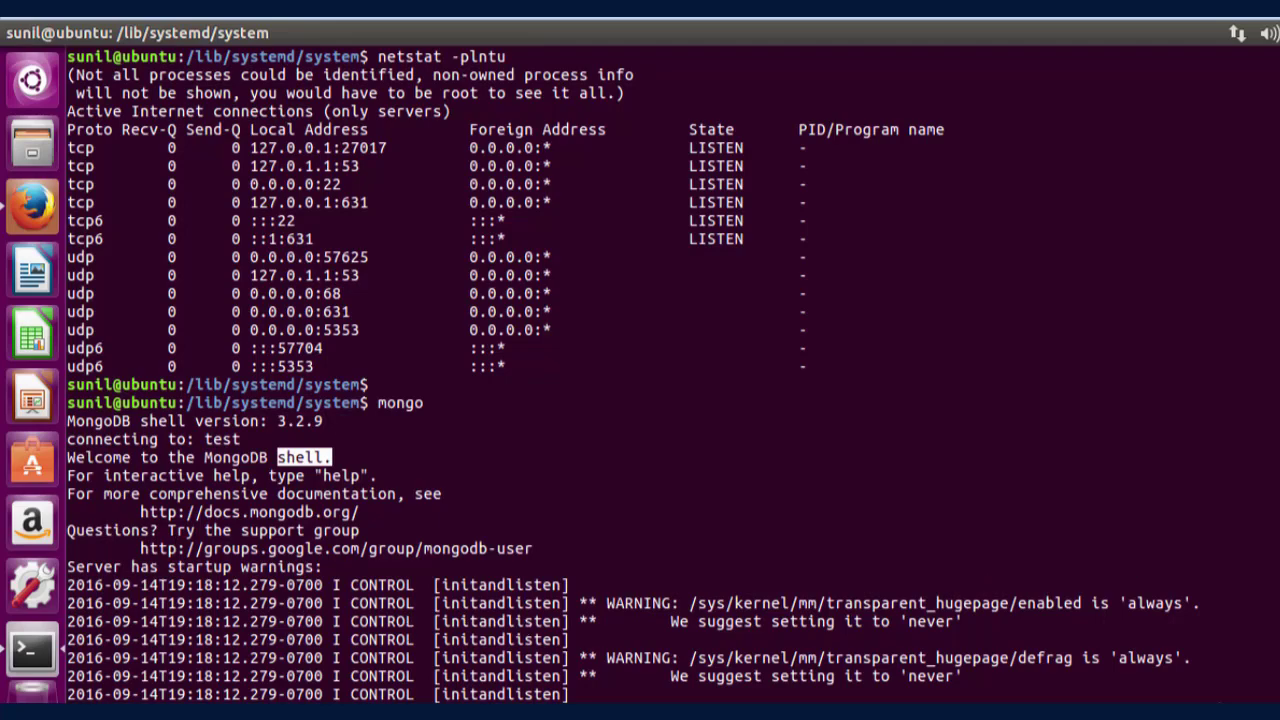
- List the databases with show dbs and highlight the entry for the local database
{"action": "scroll", "coordinate": [640, 370], "scroll_direction": "up", "scroll_amount": 2}
{"action": "type", "text": "show dbs"}
{"action": "key", "text": "Return"}
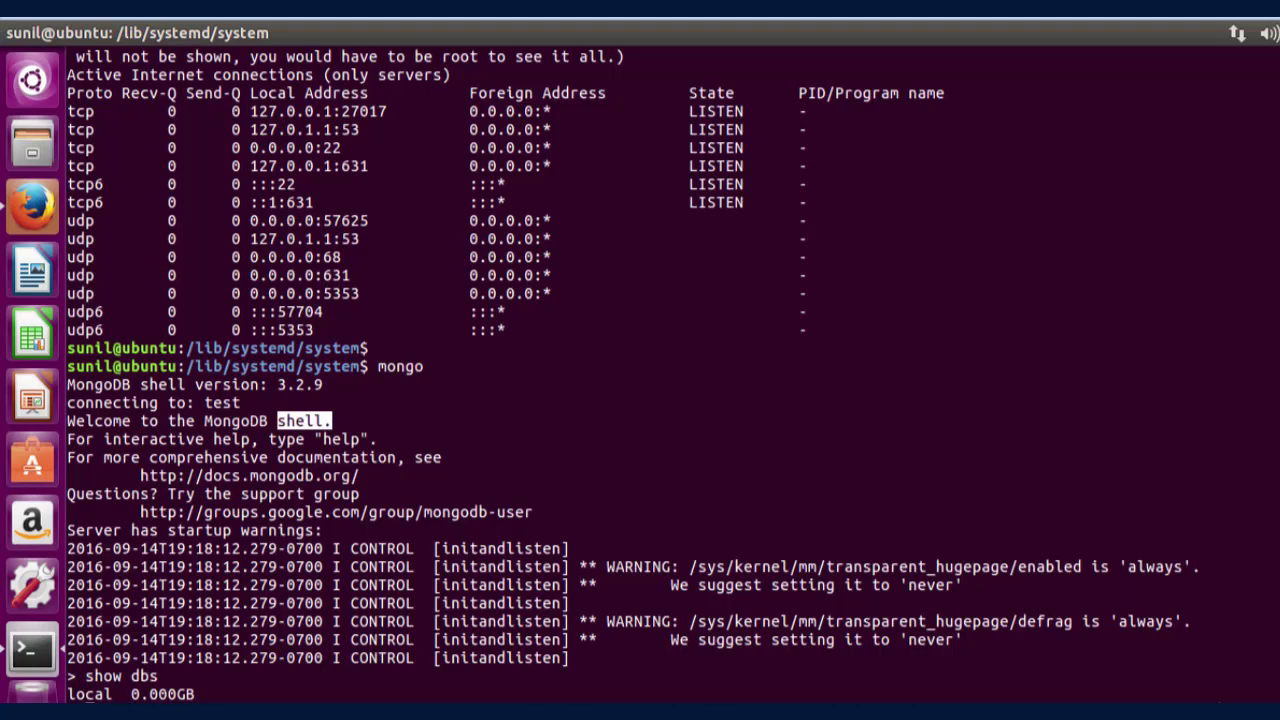
{"action": "triple_click", "coordinate": [105, 694]}
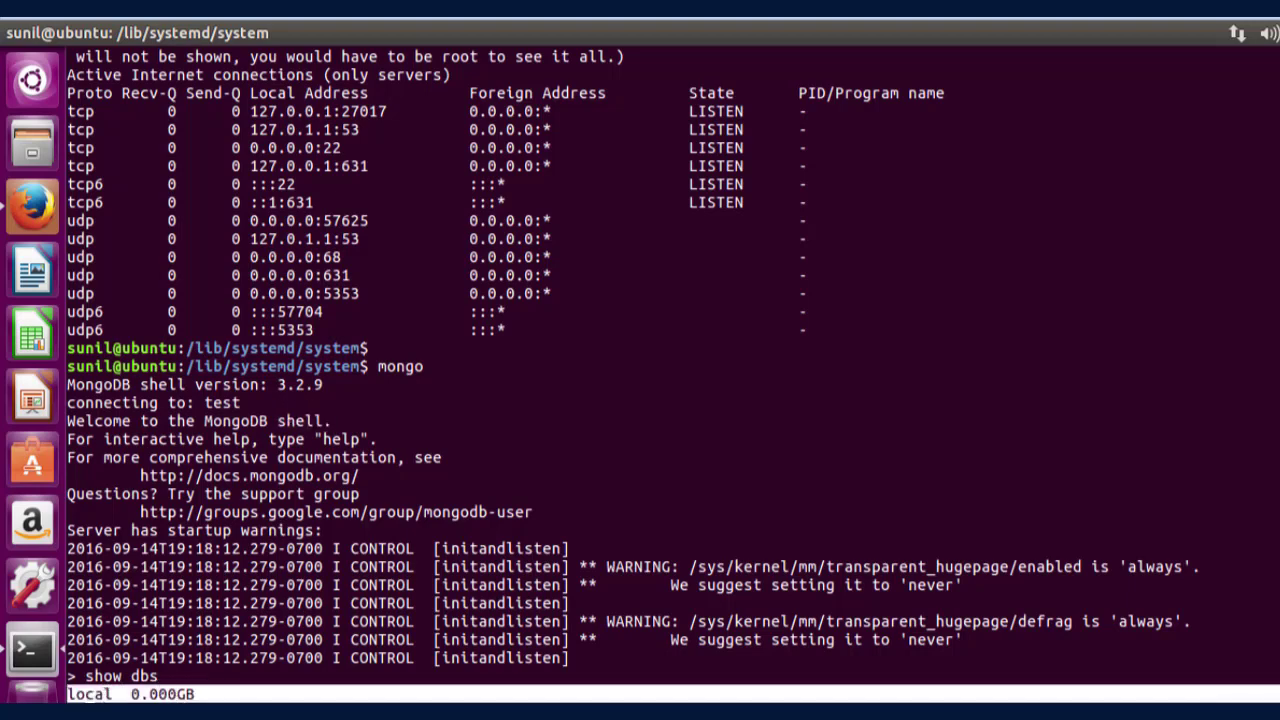
{"action": "left_click", "coordinate": [88, 702]}
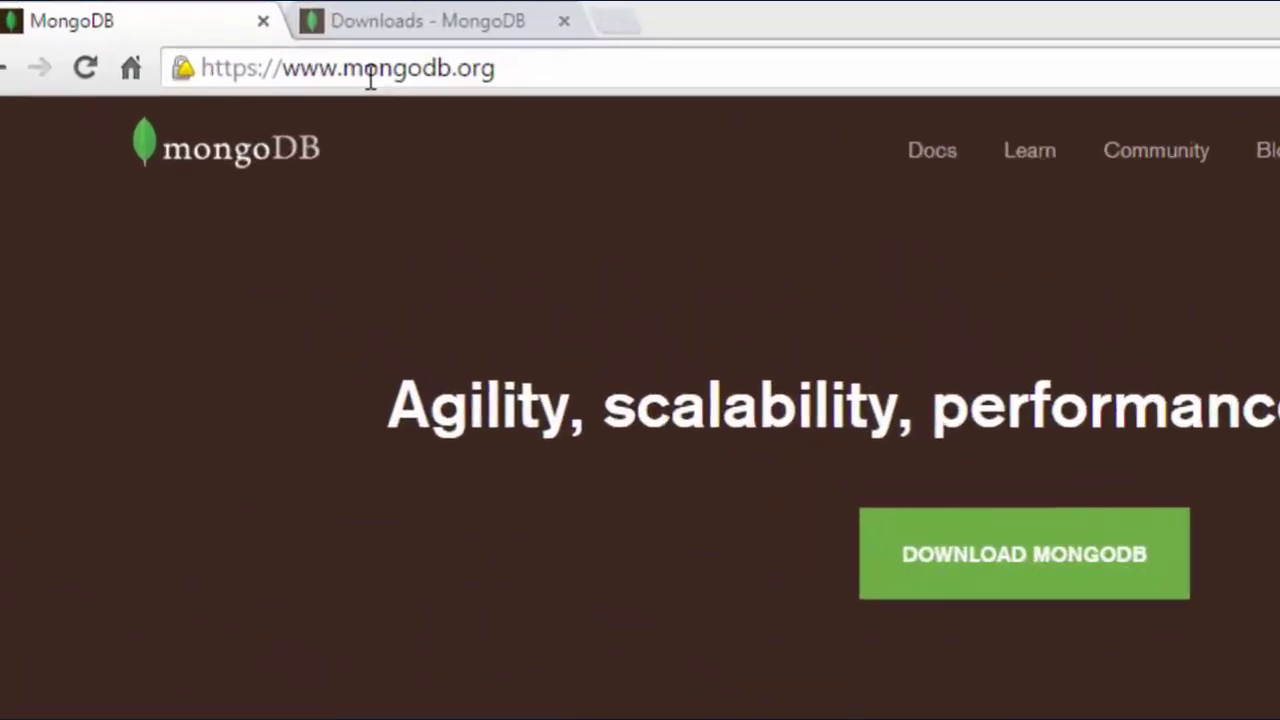
{"action": "left_click", "coordinate": [582, 103]}
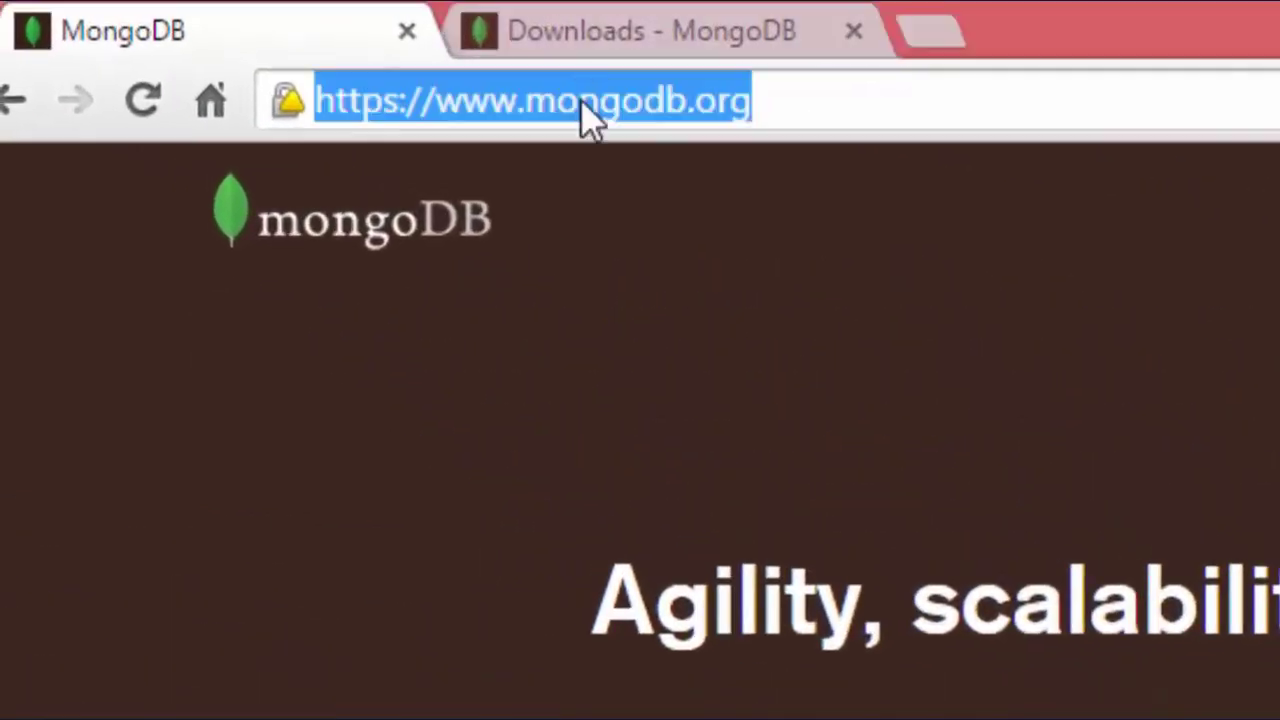
{"action": "left_click", "coordinate": [623, 117]}
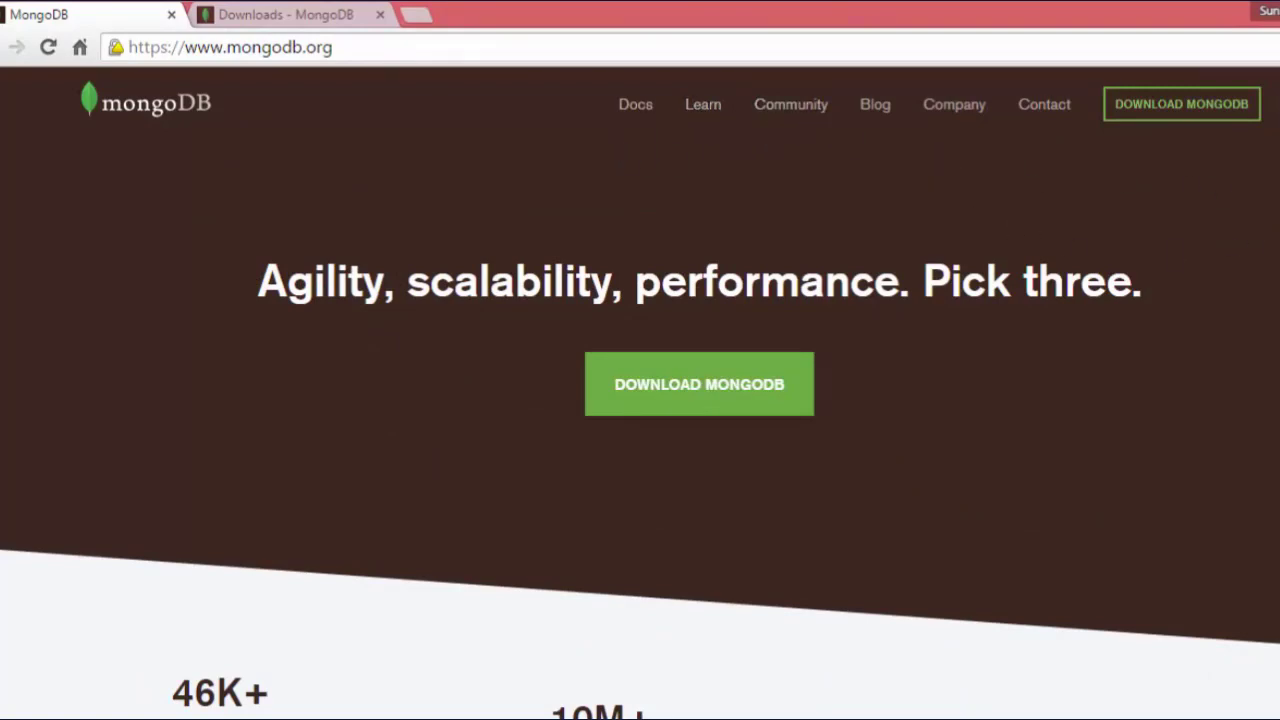
{"action": "scroll", "coordinate": [640, 400], "scroll_direction": "down", "scroll_amount": 5}
{"action": "scroll", "coordinate": [640, 400], "scroll_direction": "up", "scroll_amount": 3}
{"action": "scroll", "coordinate": [640, 400], "scroll_direction": "down", "scroll_amount": 1}
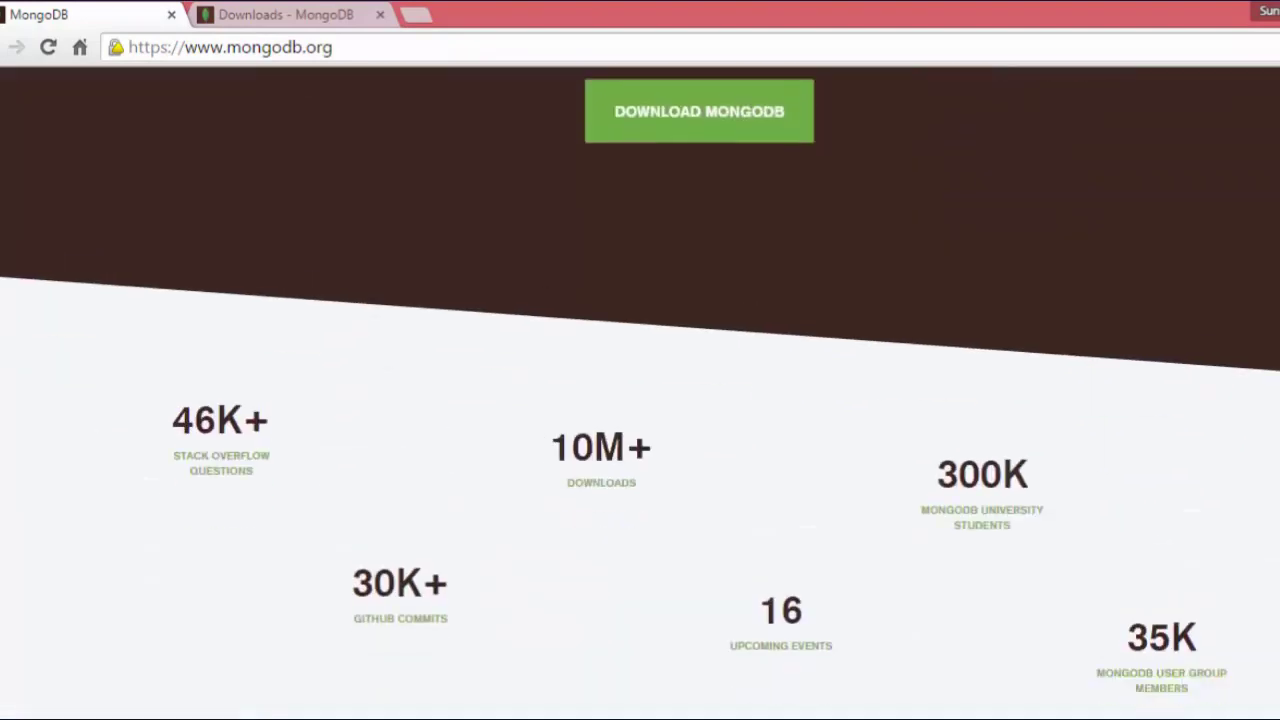
{"action": "scroll", "coordinate": [640, 400], "scroll_direction": "down", "scroll_amount": 3}
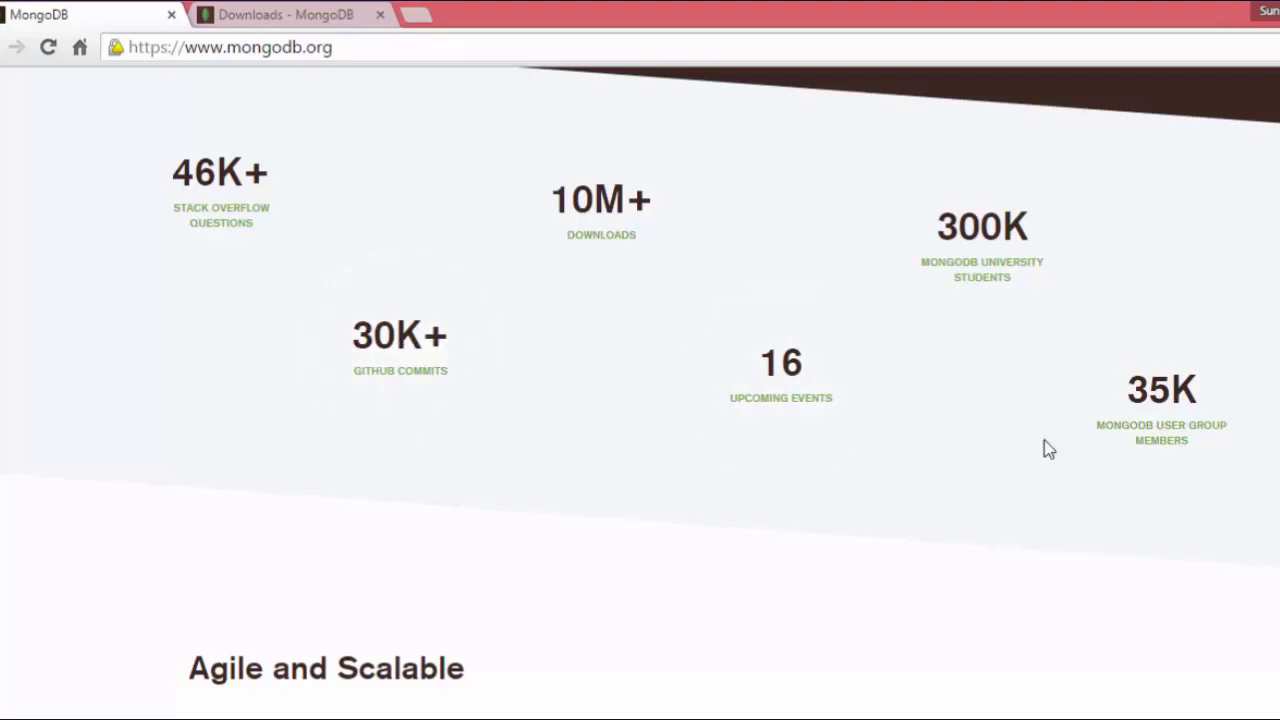
{"action": "scroll", "coordinate": [640, 390], "scroll_direction": "down", "scroll_amount": 6}
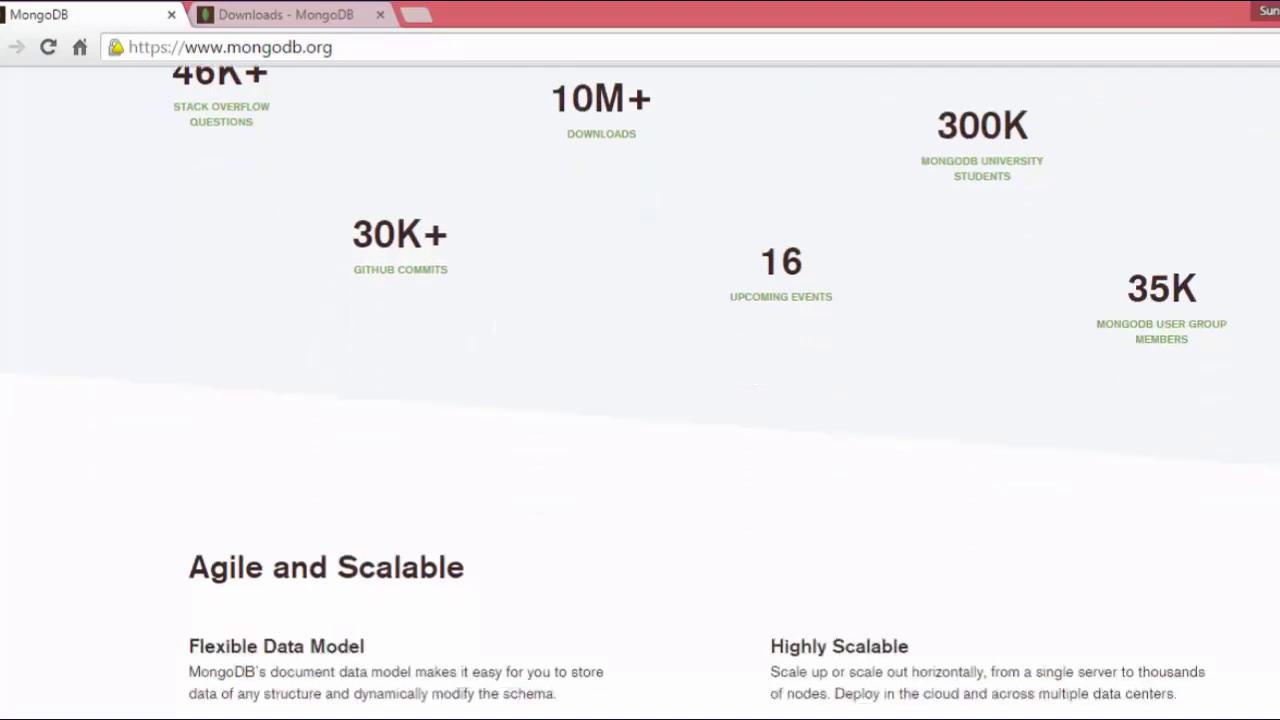
{"action": "scroll", "coordinate": [640, 390], "scroll_direction": "down", "scroll_amount": 12}
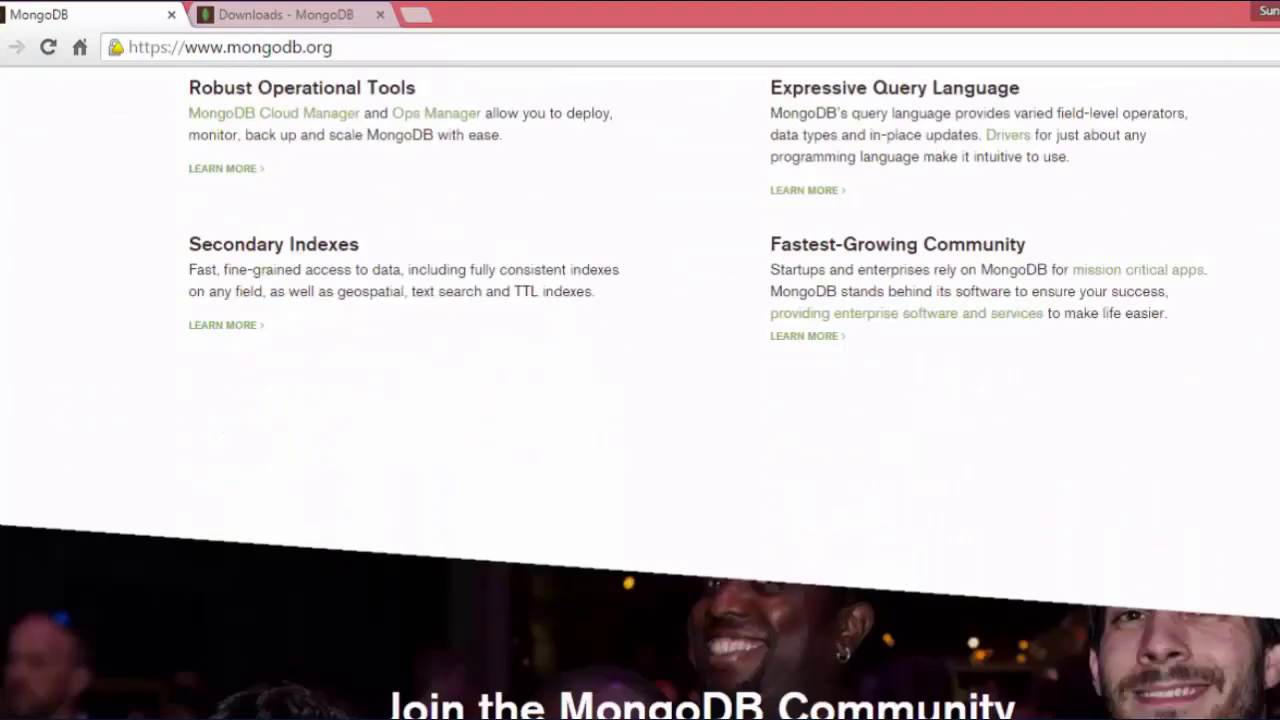
{"action": "scroll", "coordinate": [640, 390], "scroll_direction": "down", "scroll_amount": 10}
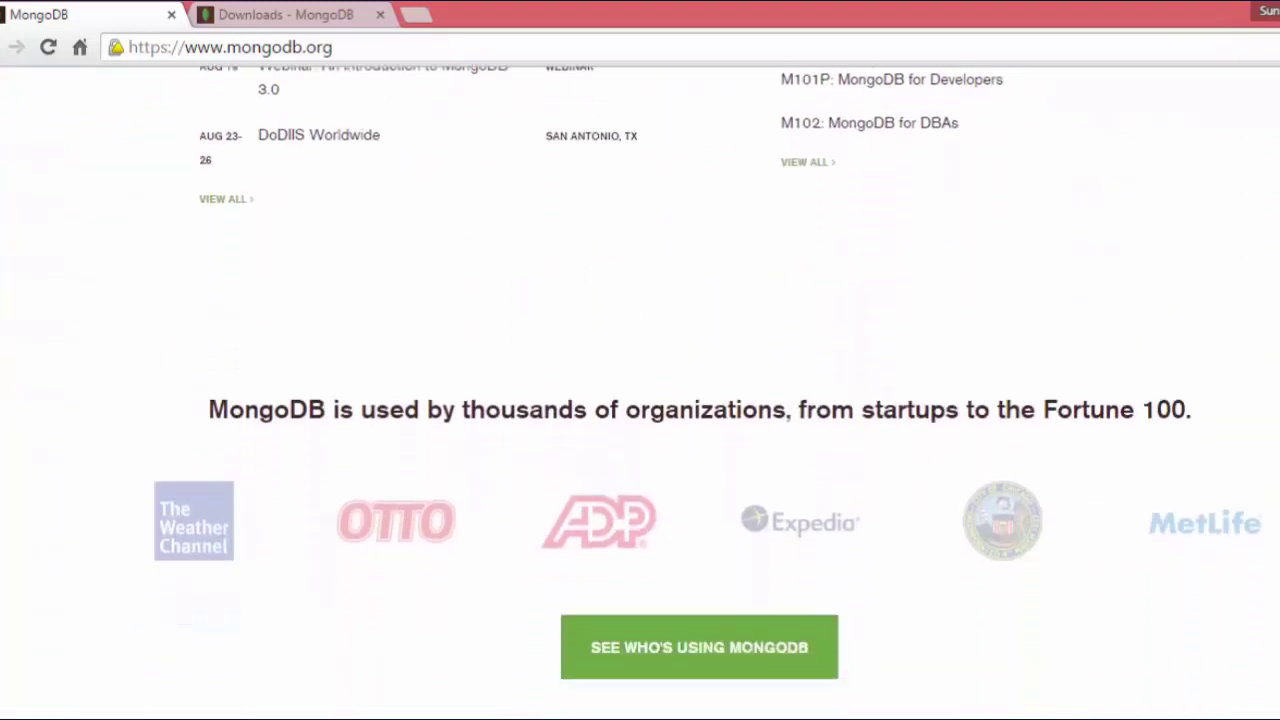
{"action": "scroll", "coordinate": [640, 390], "scroll_direction": "up", "scroll_amount": 20}
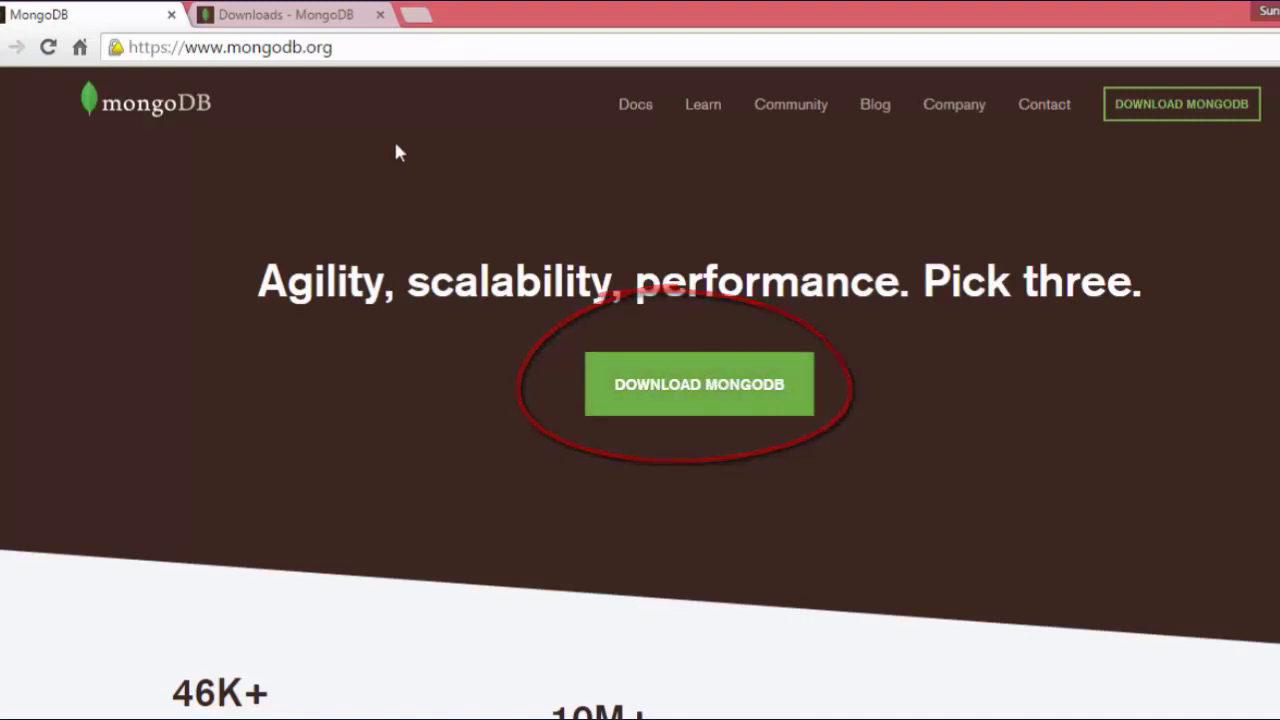
- Switch to the MongoDB Downloads page and go to the platform choices for the current stable release
{"action": "left_click", "coordinate": [291, 13]}
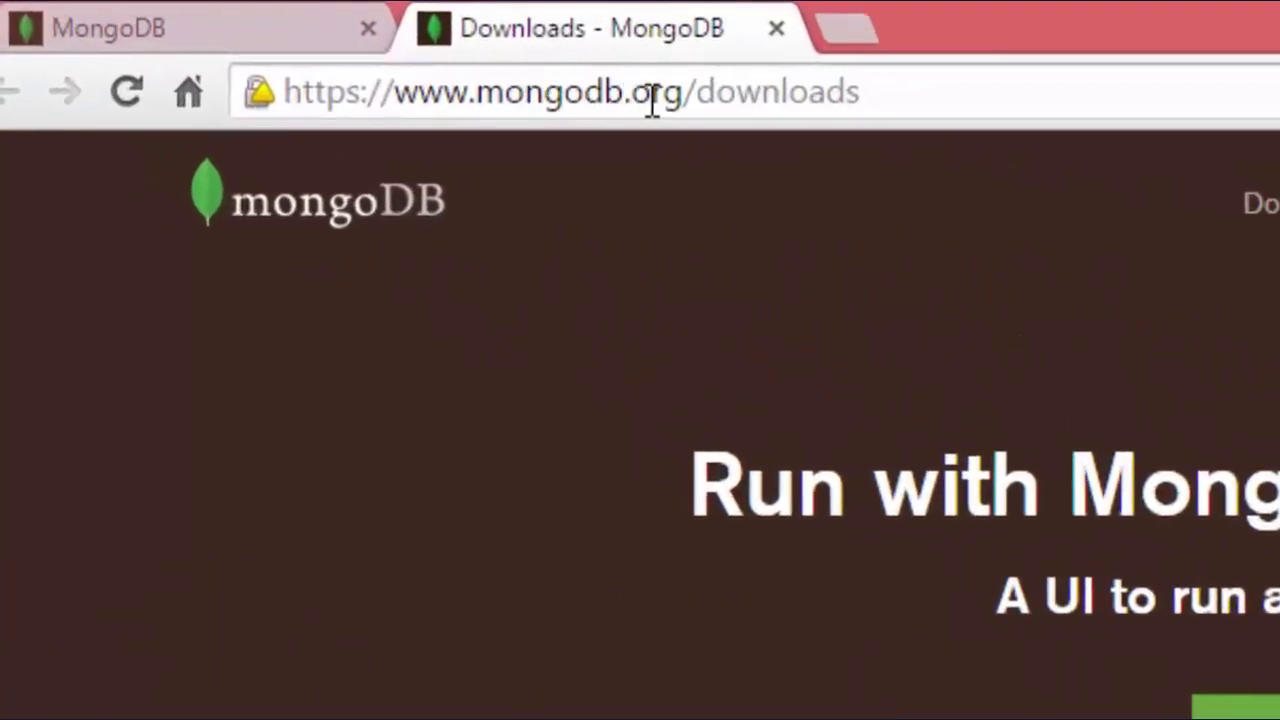
{"action": "left_click", "coordinate": [893, 98]}
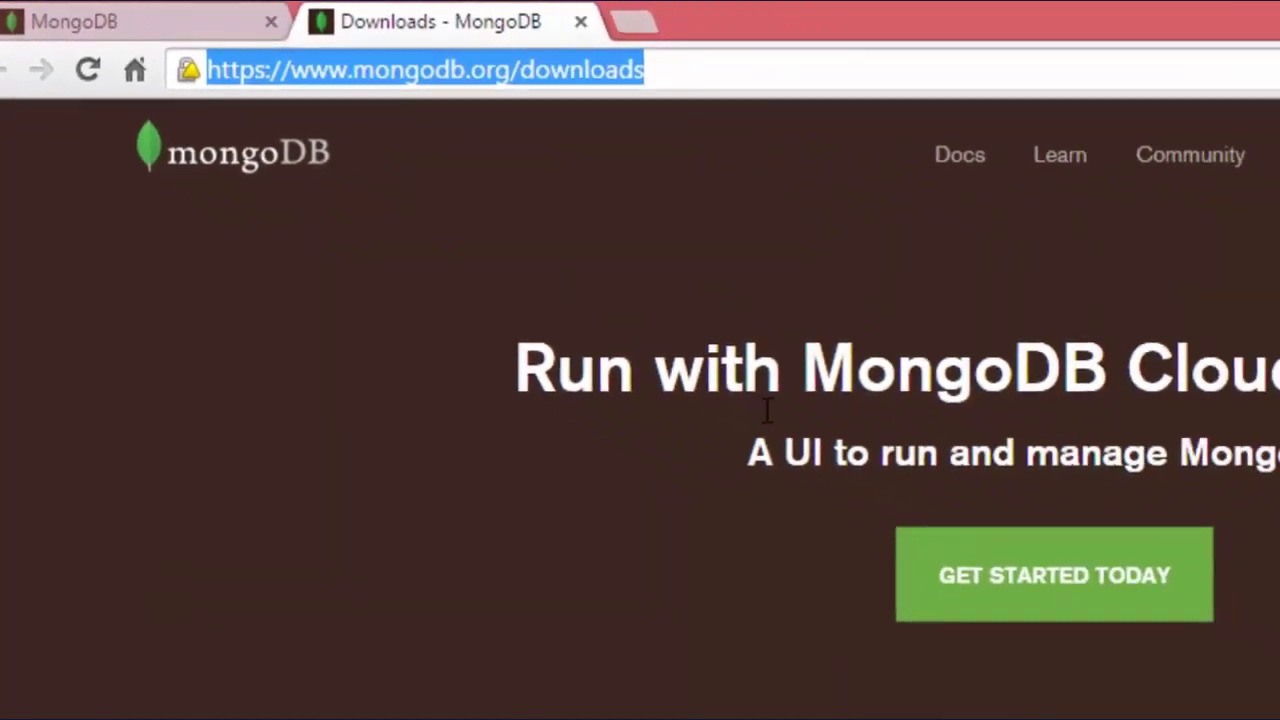
{"action": "left_click", "coordinate": [1032, 579]}
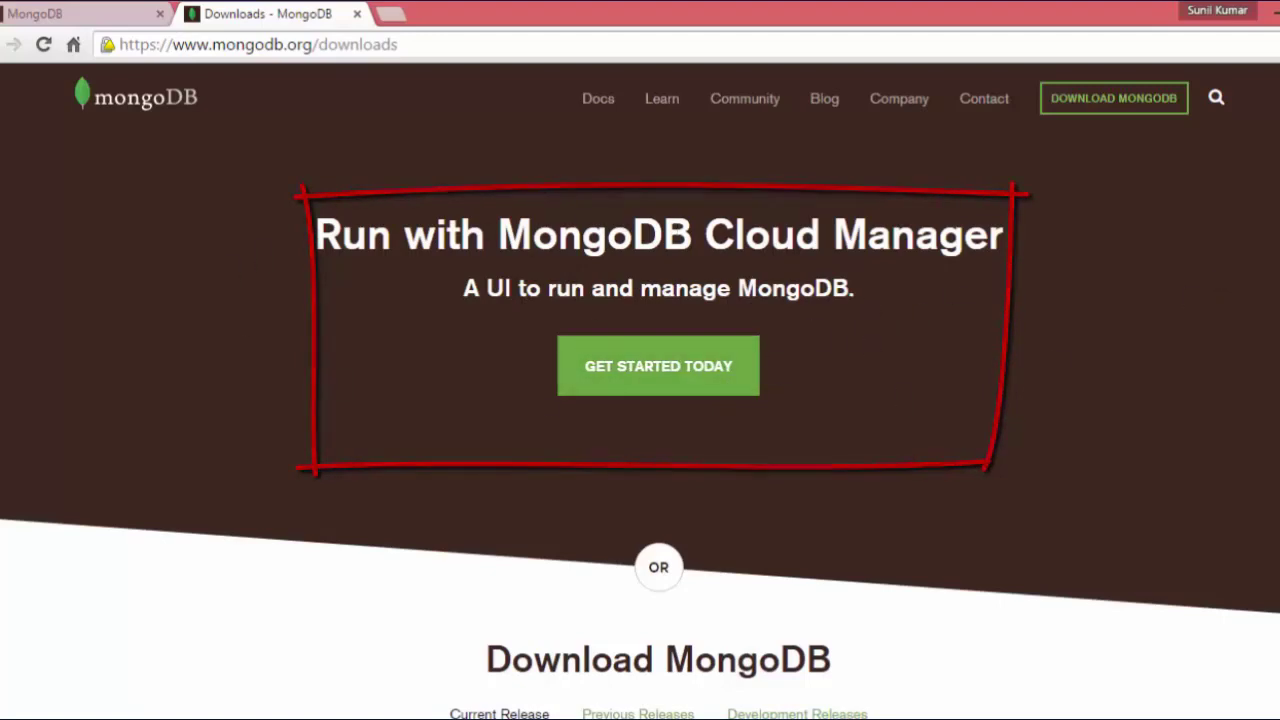
{"action": "scroll", "coordinate": [640, 400], "scroll_direction": "down", "scroll_amount": 4}
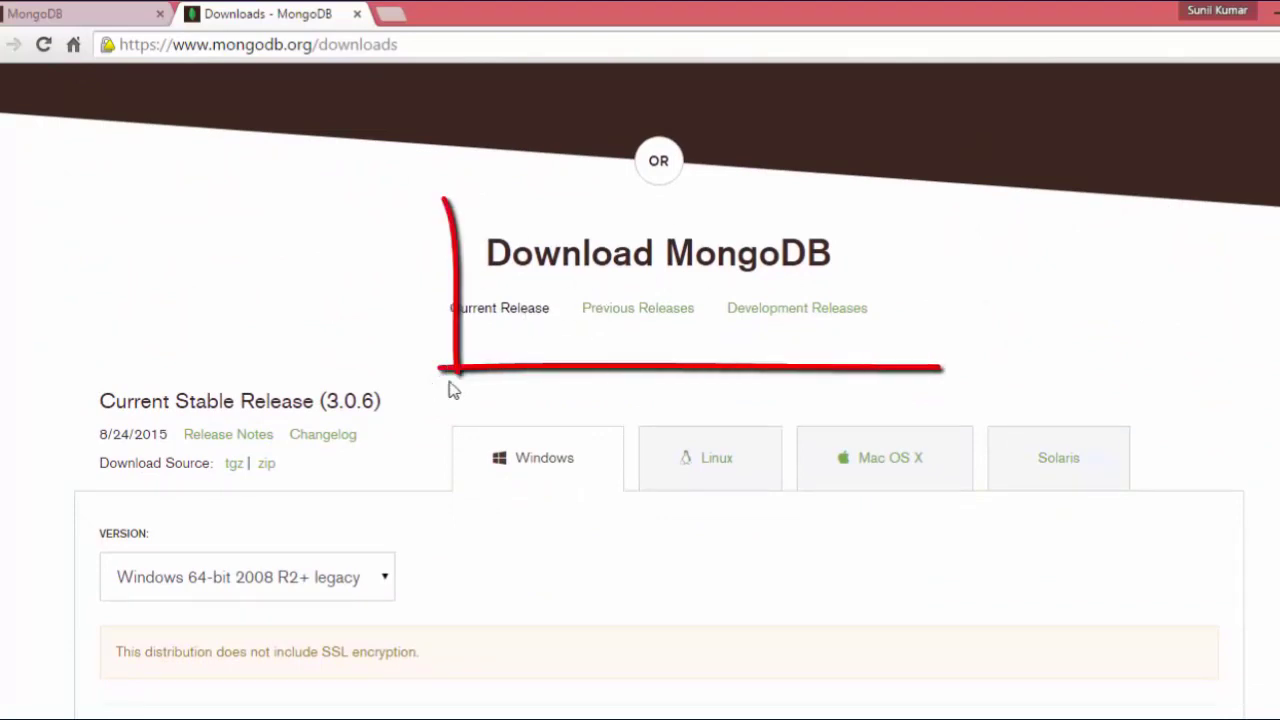
{"action": "scroll", "coordinate": [640, 400], "scroll_direction": "down", "scroll_amount": 2}
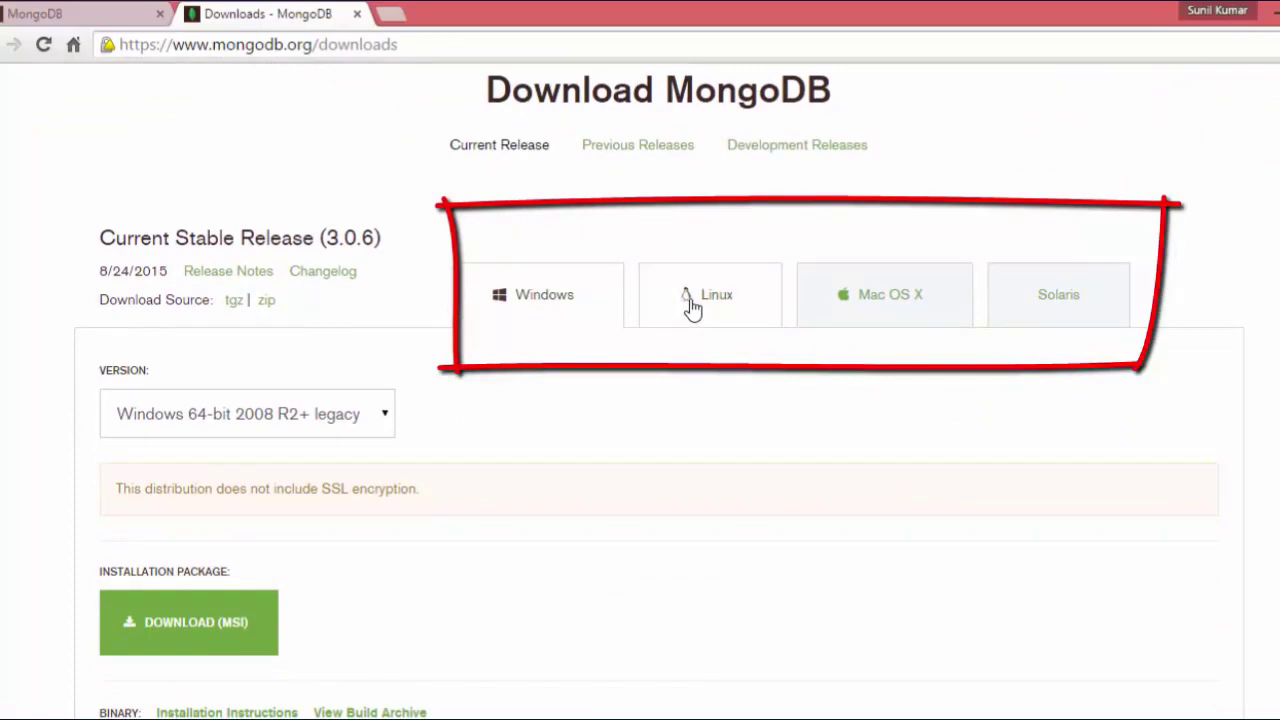
- Look through the Linux, Mac OS X and Solaris download options, and return to the Windows ones
{"action": "left_click", "coordinate": [690, 306]}
{"action": "left_click", "coordinate": [884, 312]}
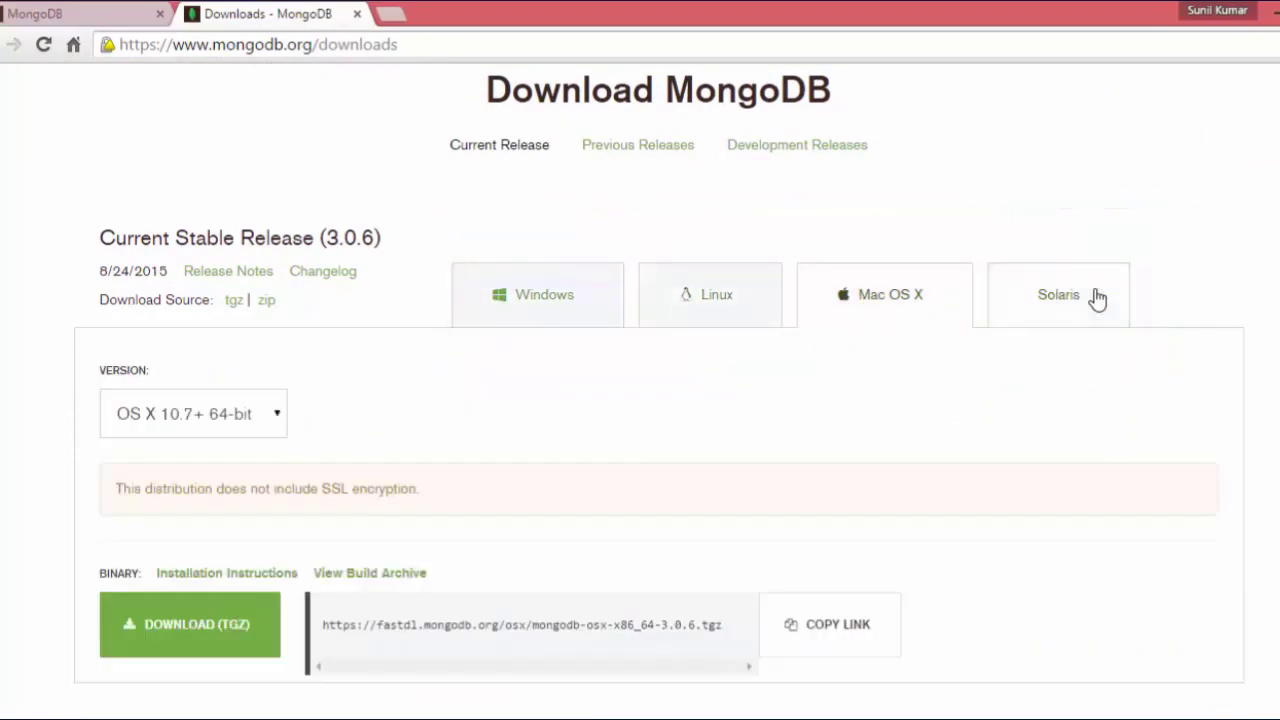
{"action": "left_click", "coordinate": [1071, 297]}
{"action": "left_click", "coordinate": [894, 292]}
{"action": "left_click", "coordinate": [724, 305]}
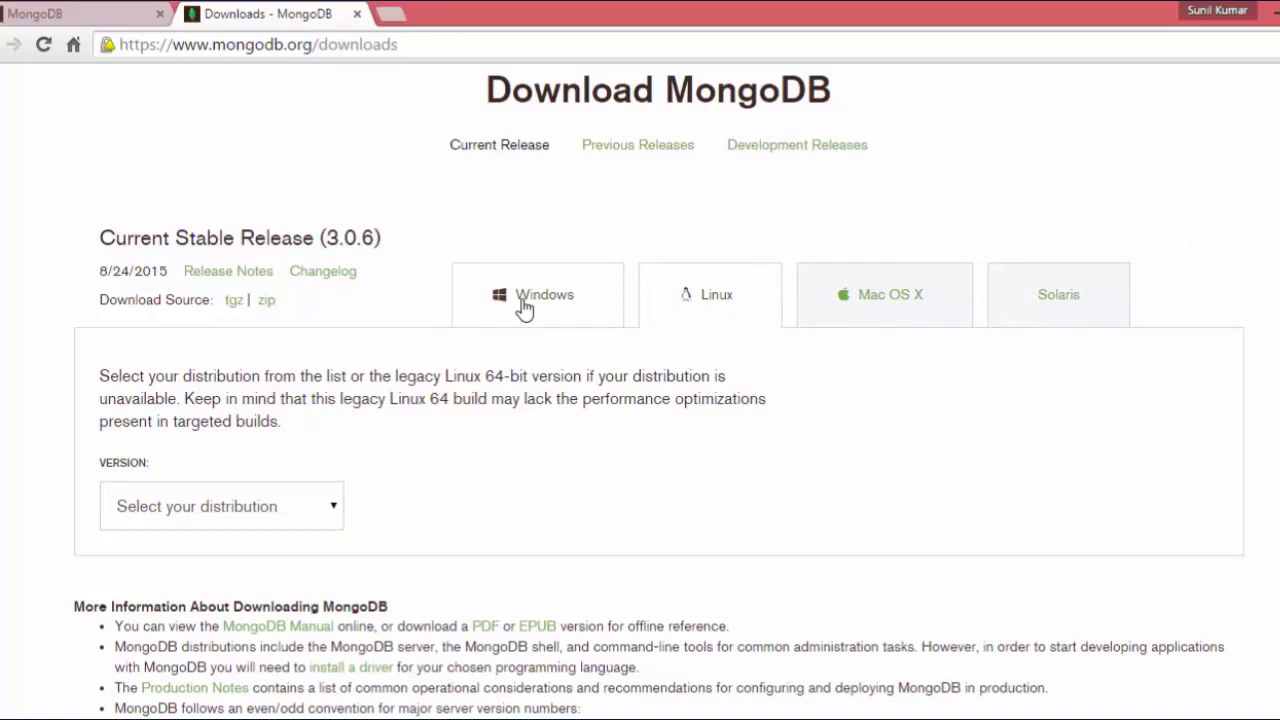
{"action": "left_click", "coordinate": [524, 308]}
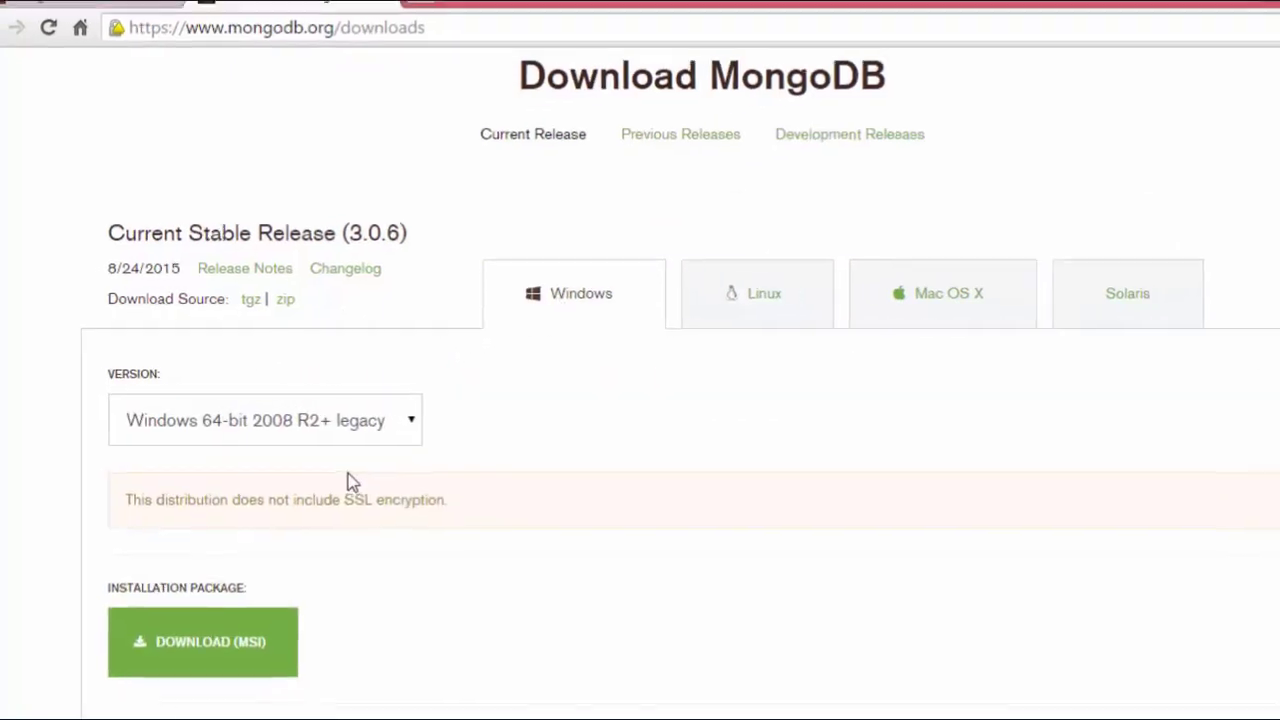
- Choose the Windows 64-bit 2008 R2+ legacy version and download its binary as a ZIP
{"action": "left_click", "coordinate": [435, 452]}
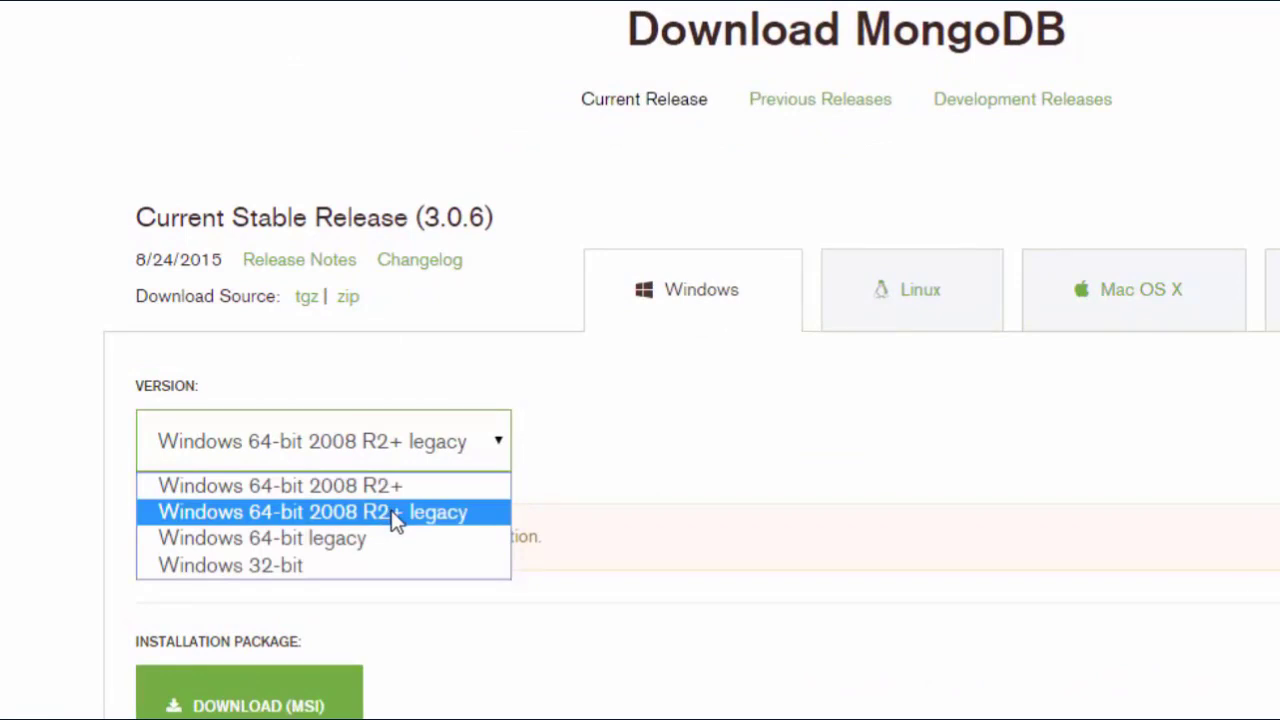
{"action": "left_click", "coordinate": [397, 520]}
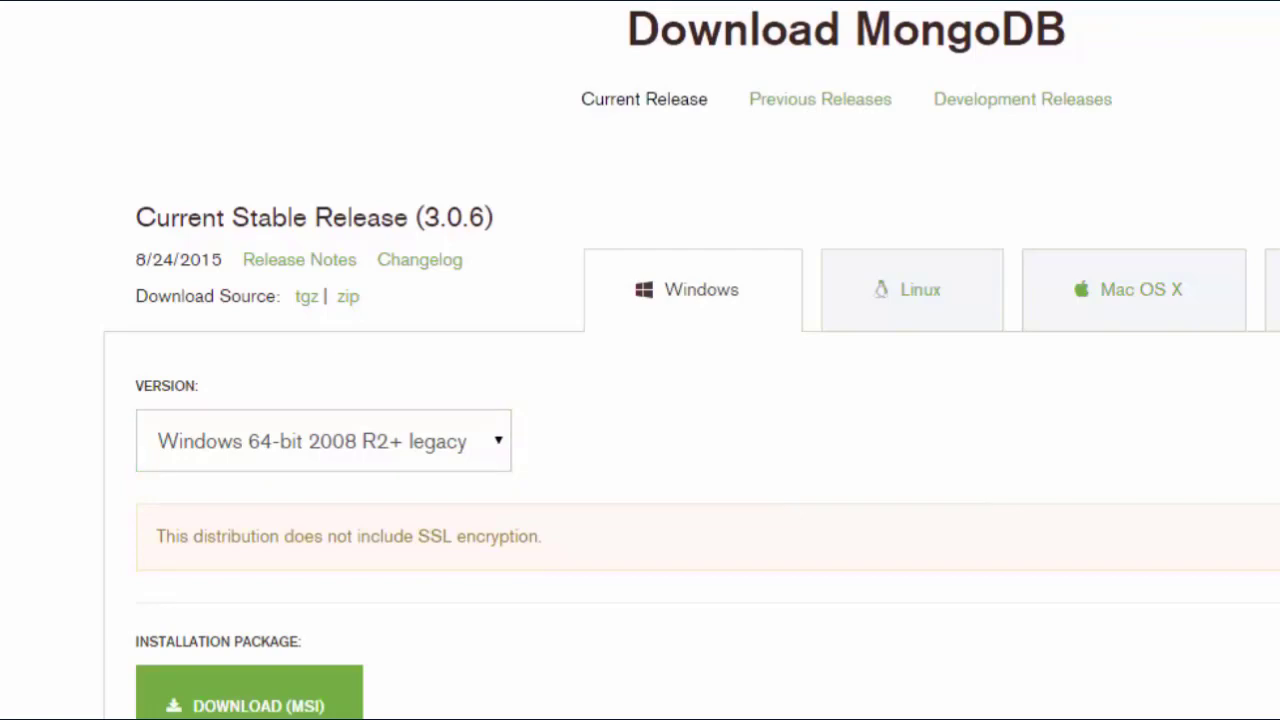
{"action": "scroll", "coordinate": [640, 400], "scroll_direction": "down", "scroll_amount": 5}
{"action": "scroll", "coordinate": [640, 400], "scroll_direction": "up", "scroll_amount": 1}
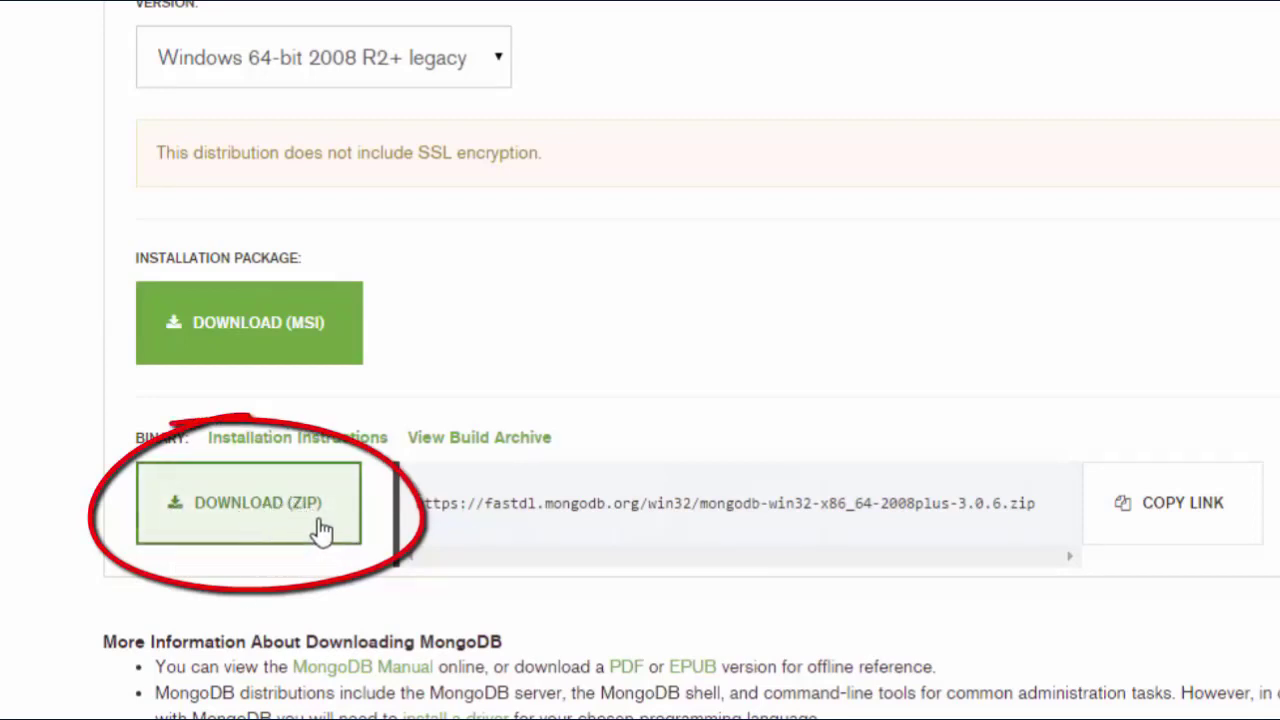
{"action": "left_click", "coordinate": [236, 490]}
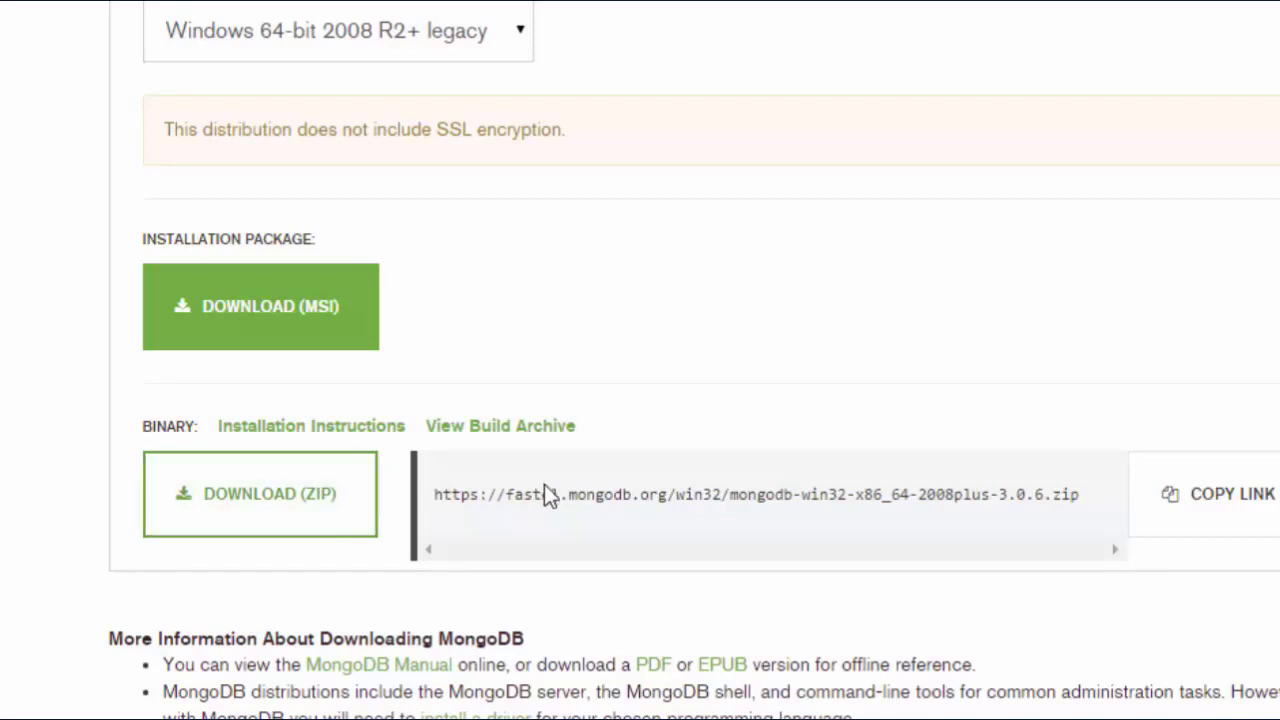
{"action": "left_click", "coordinate": [307, 510]}
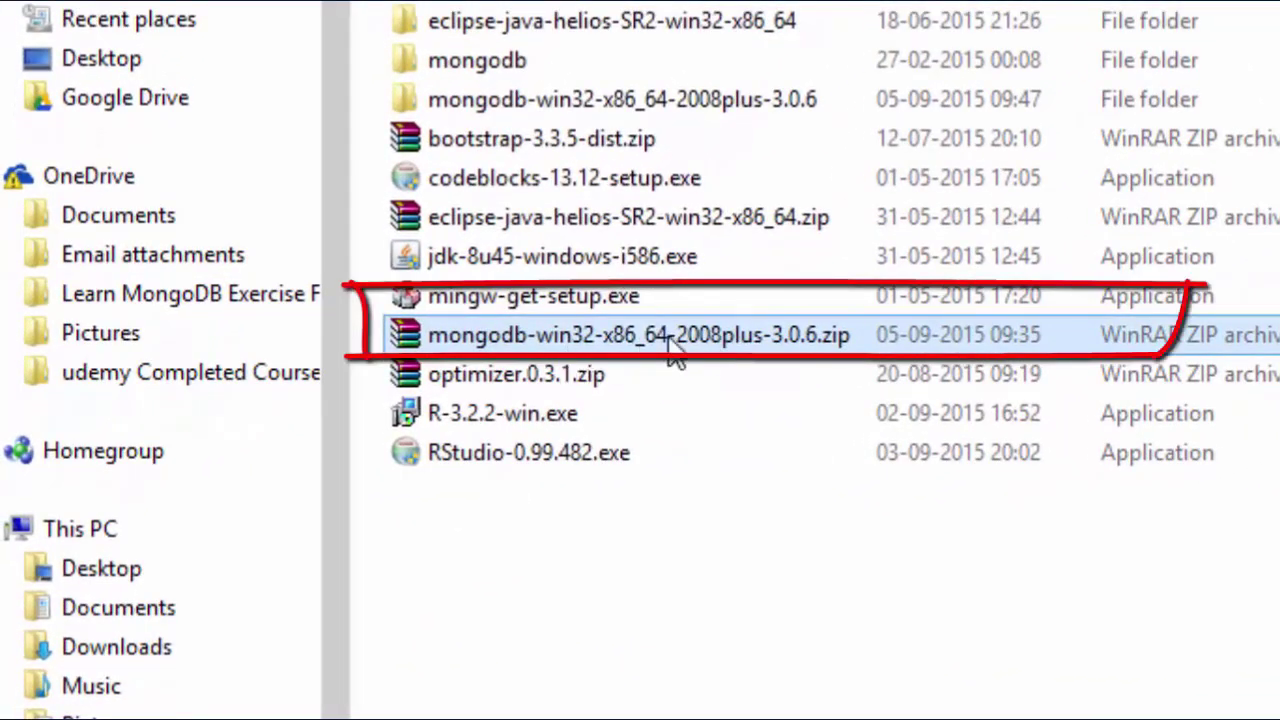
- In File Explorer, extract mongodb-win32-x86_64-2008plus-3.0.6.zip to the destination path D:\mongodb
{"action": "right_click", "coordinate": [748, 362]}
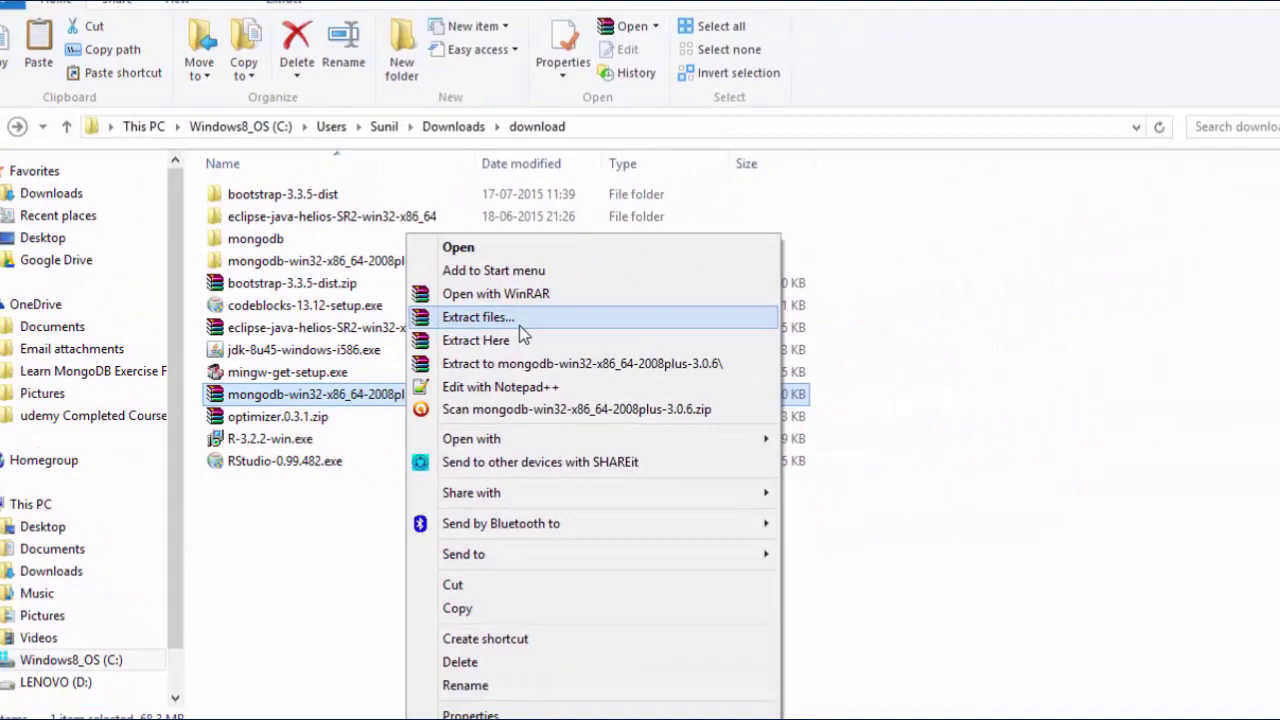
{"action": "left_click", "coordinate": [505, 318]}
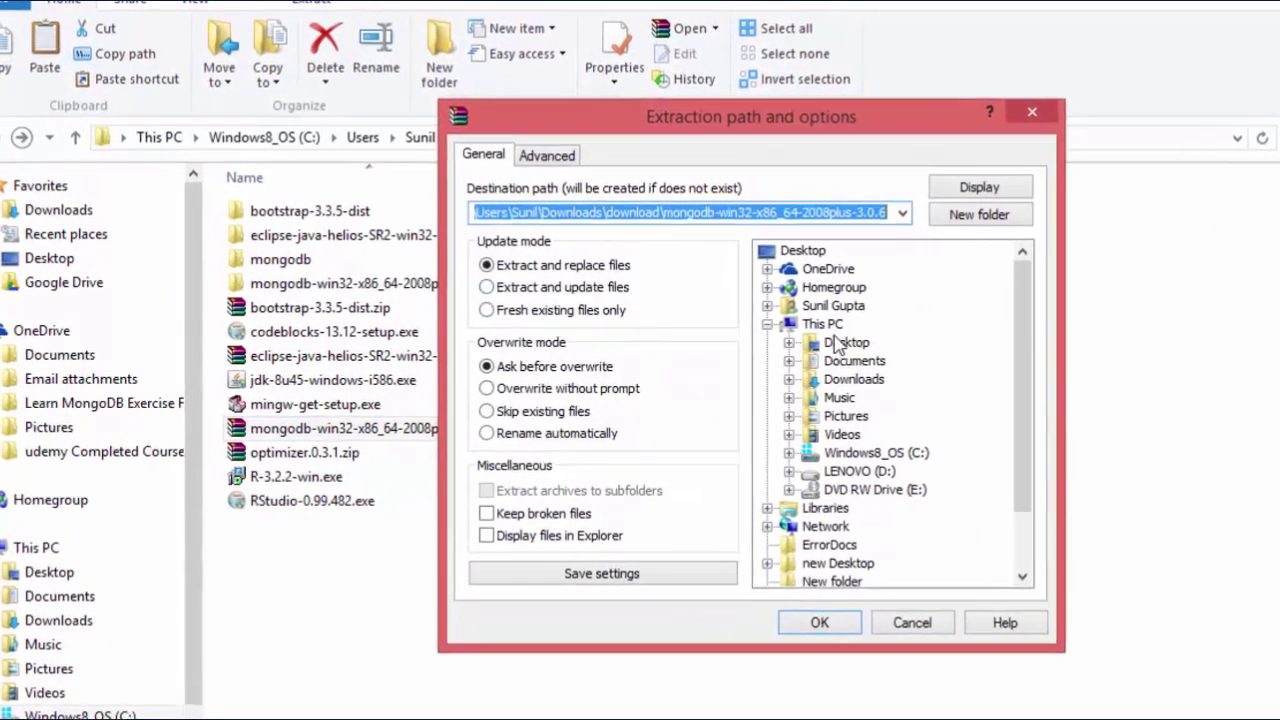
{"action": "left_click", "coordinate": [858, 471]}
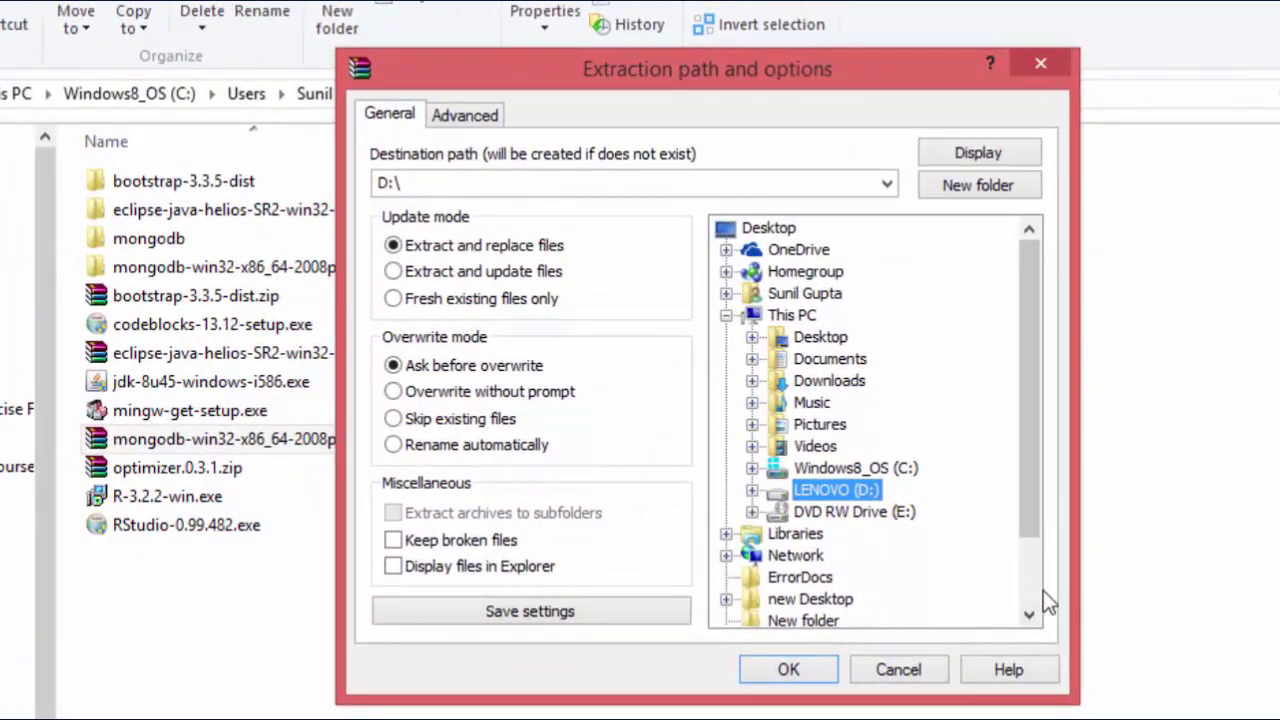
{"action": "left_click", "coordinate": [446, 182]}
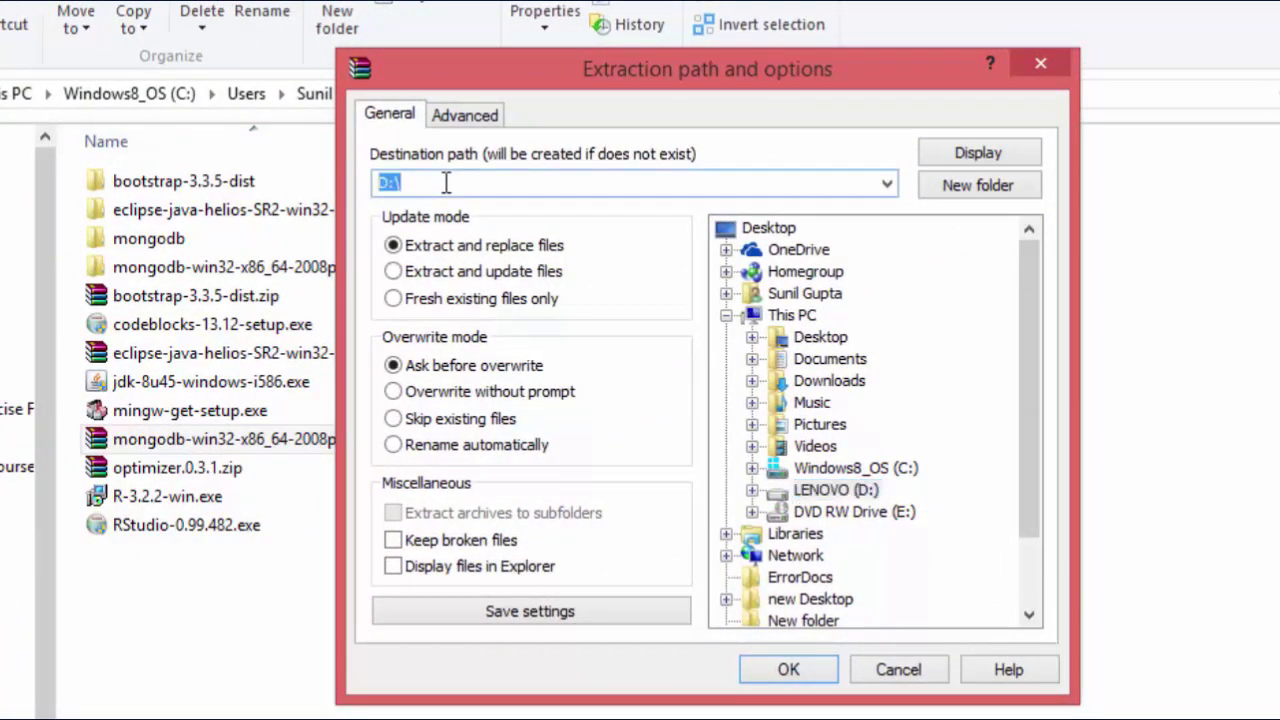
{"action": "left_click", "coordinate": [446, 182]}
{"action": "type", "text": "mongo"}
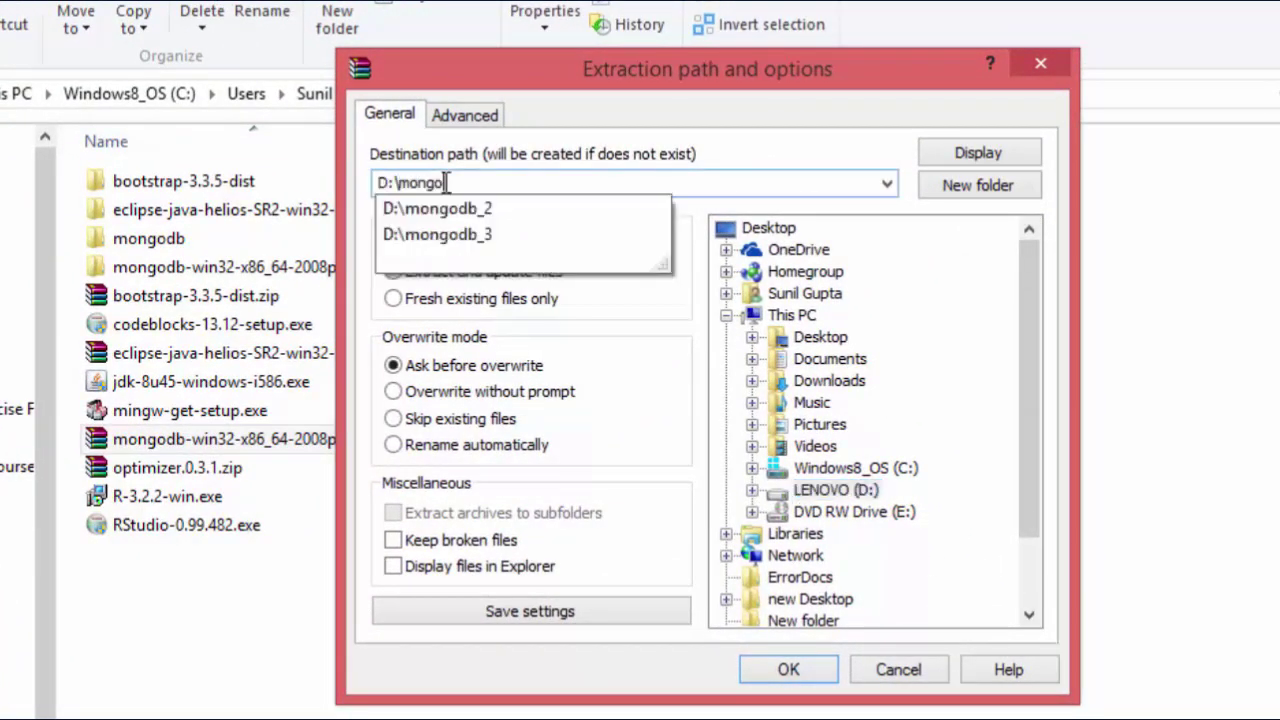
{"action": "type", "text": "db"}
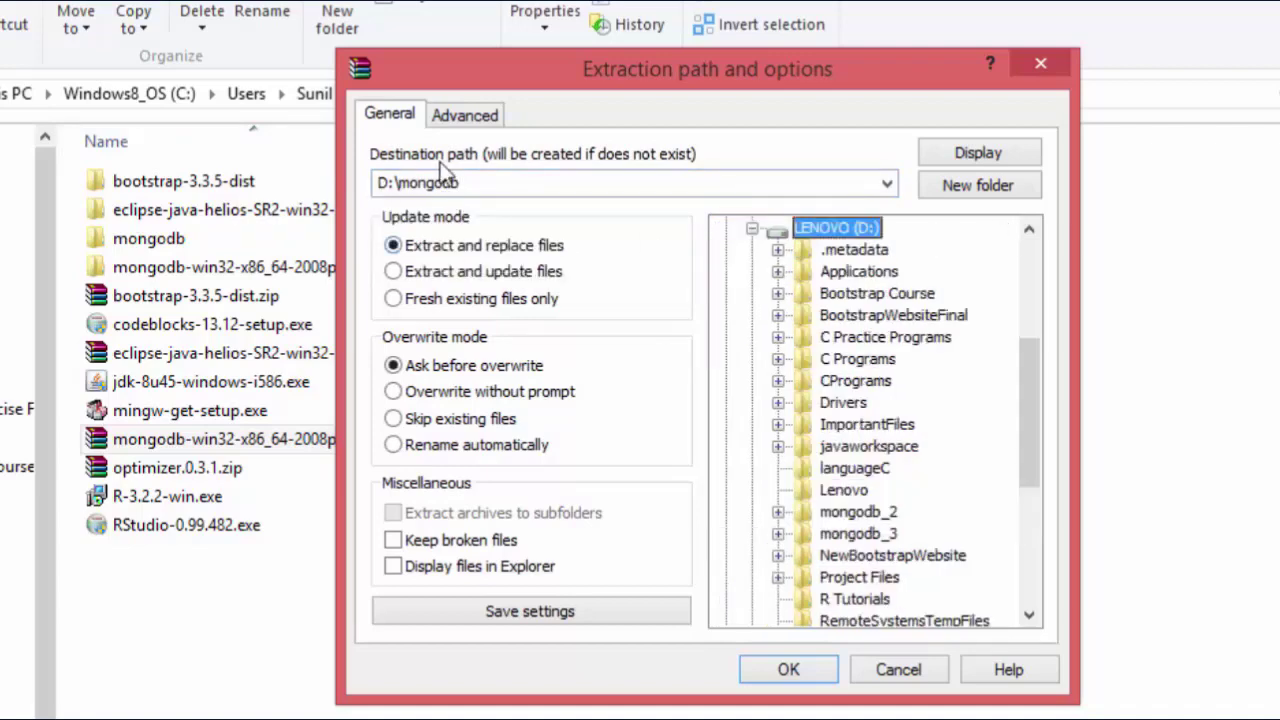
{"action": "left_click", "coordinate": [494, 179]}
{"action": "left_click", "coordinate": [494, 179]}
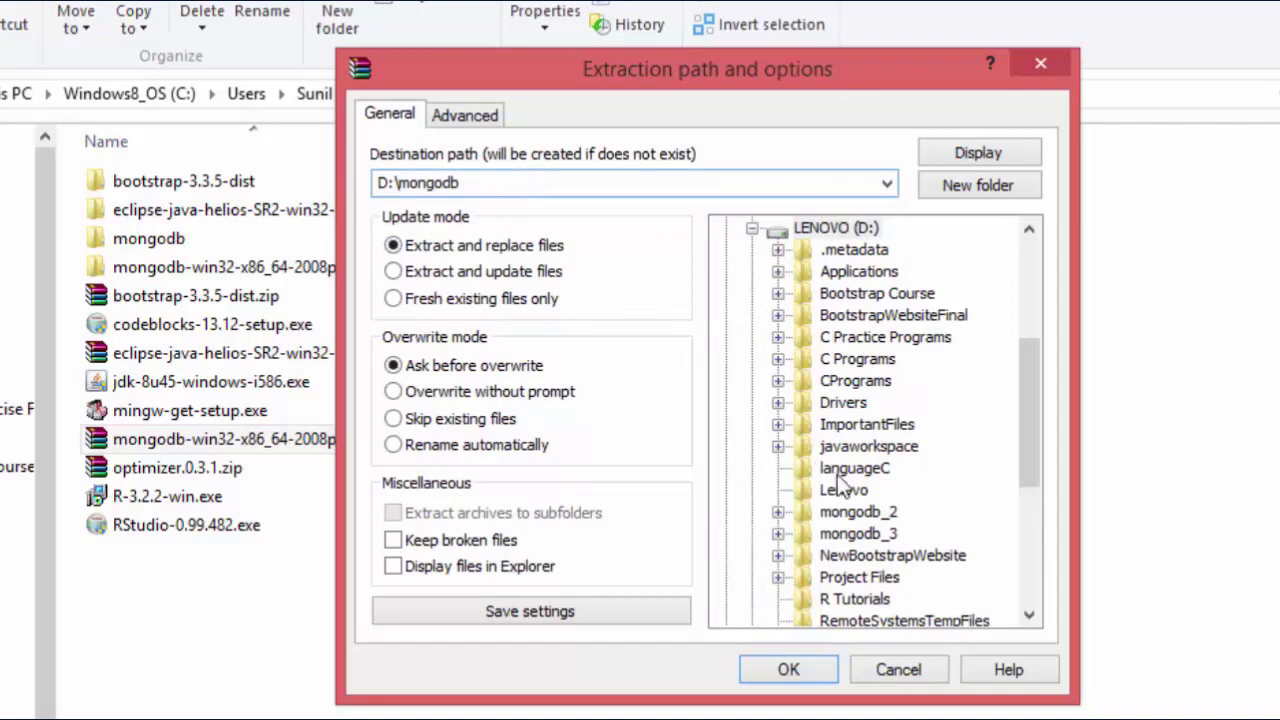
{"action": "left_click", "coordinate": [778, 672]}
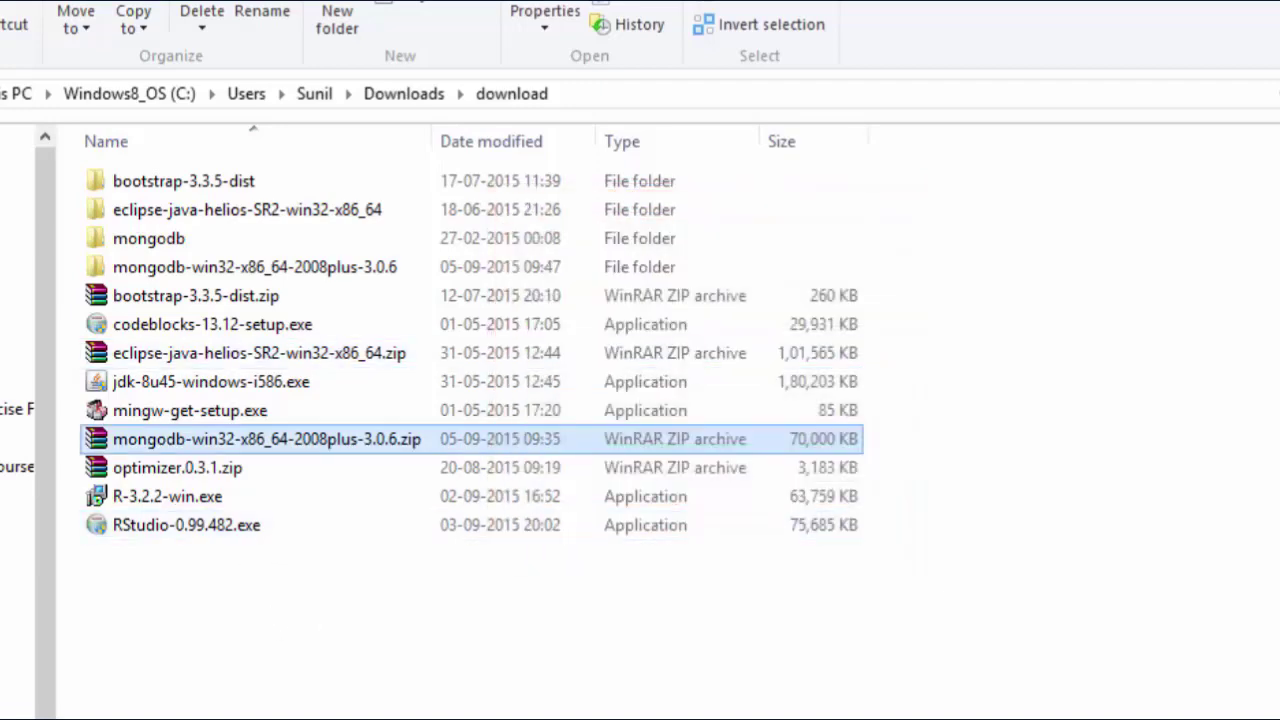
- Move all contents of the extracted mongodb-win32-x86_64-2008plus-3.0.6 folder up into D:\mongodb
{"action": "left_click", "coordinate": [464, 522]}
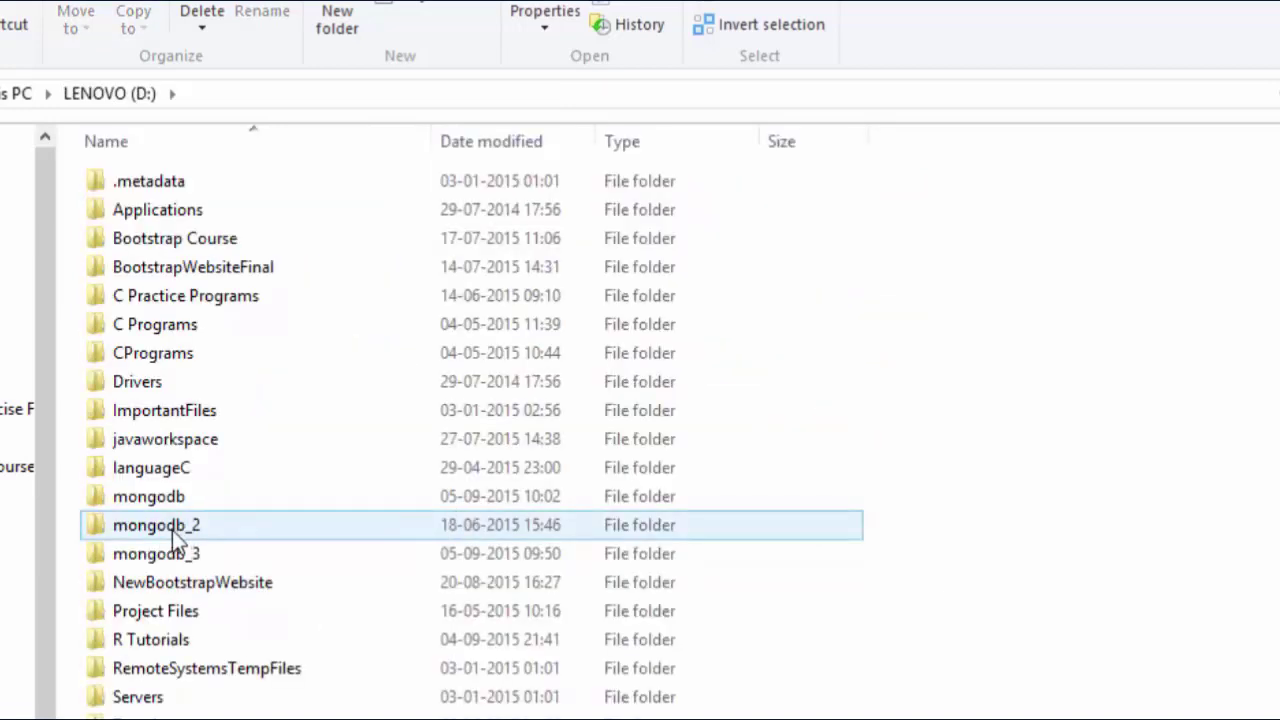
{"action": "double_click", "coordinate": [195, 496]}
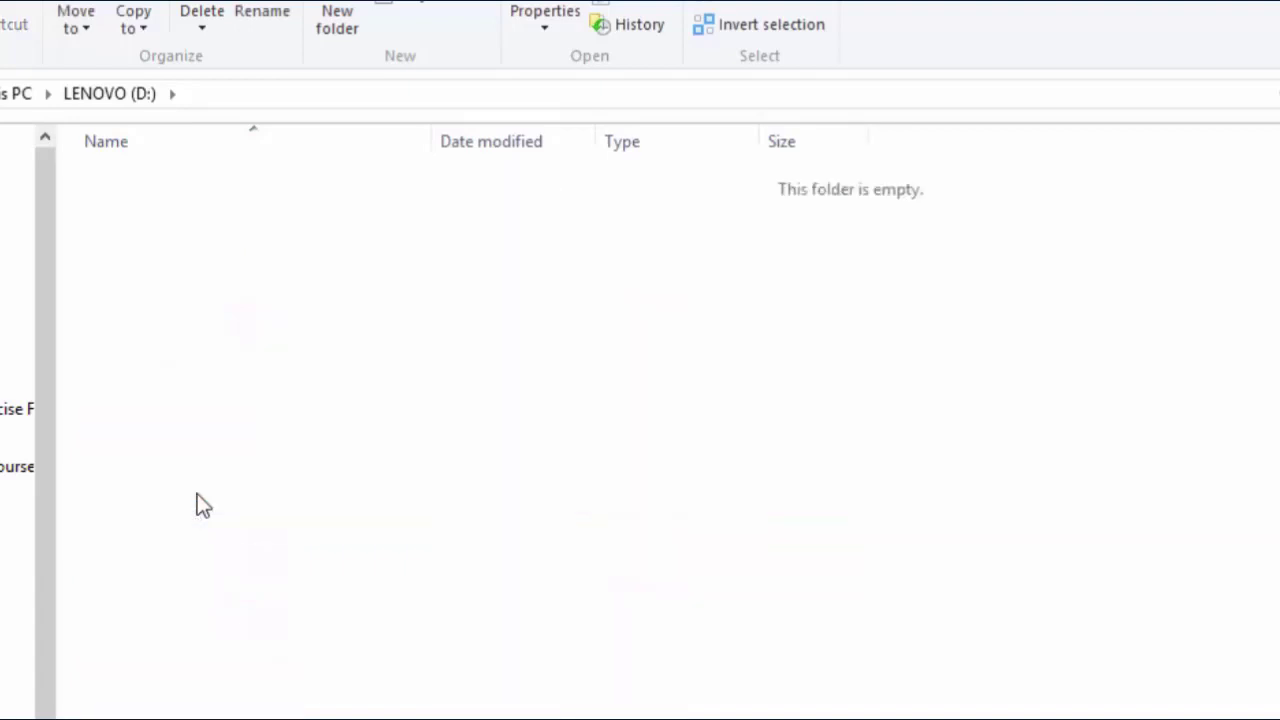
{"action": "double_click", "coordinate": [208, 194]}
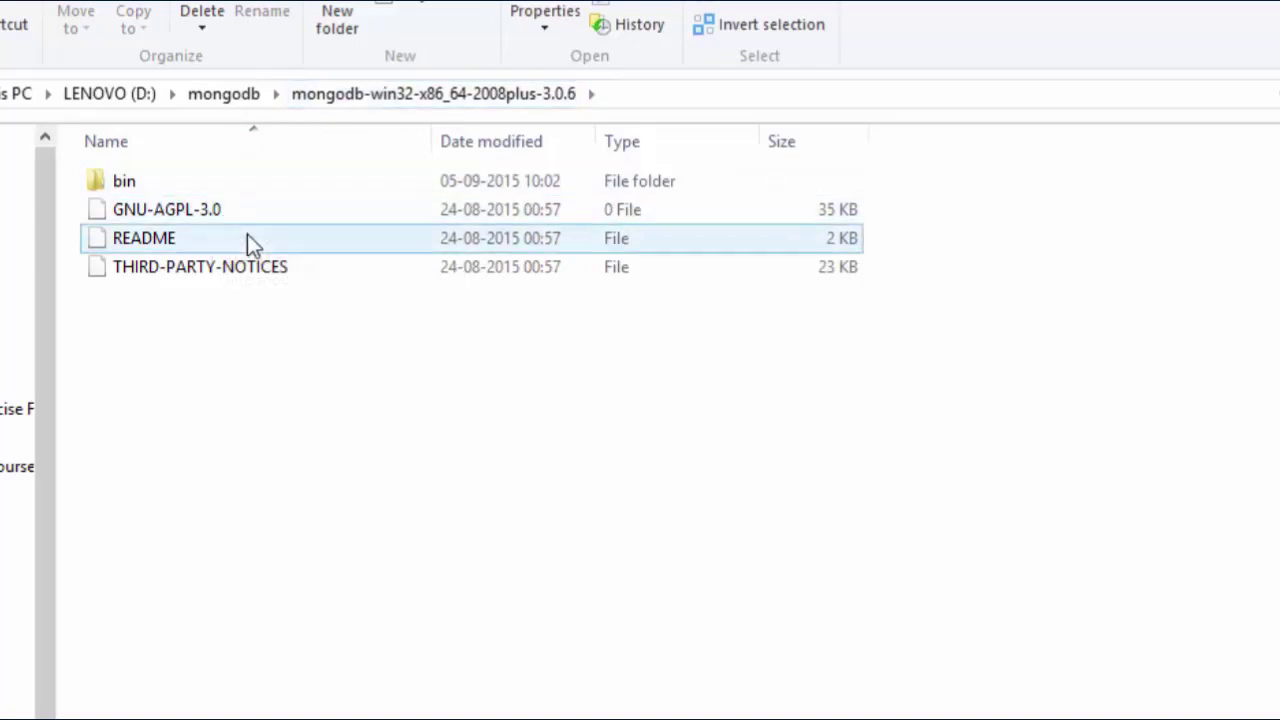
{"action": "key", "text": "ctrl+a"}
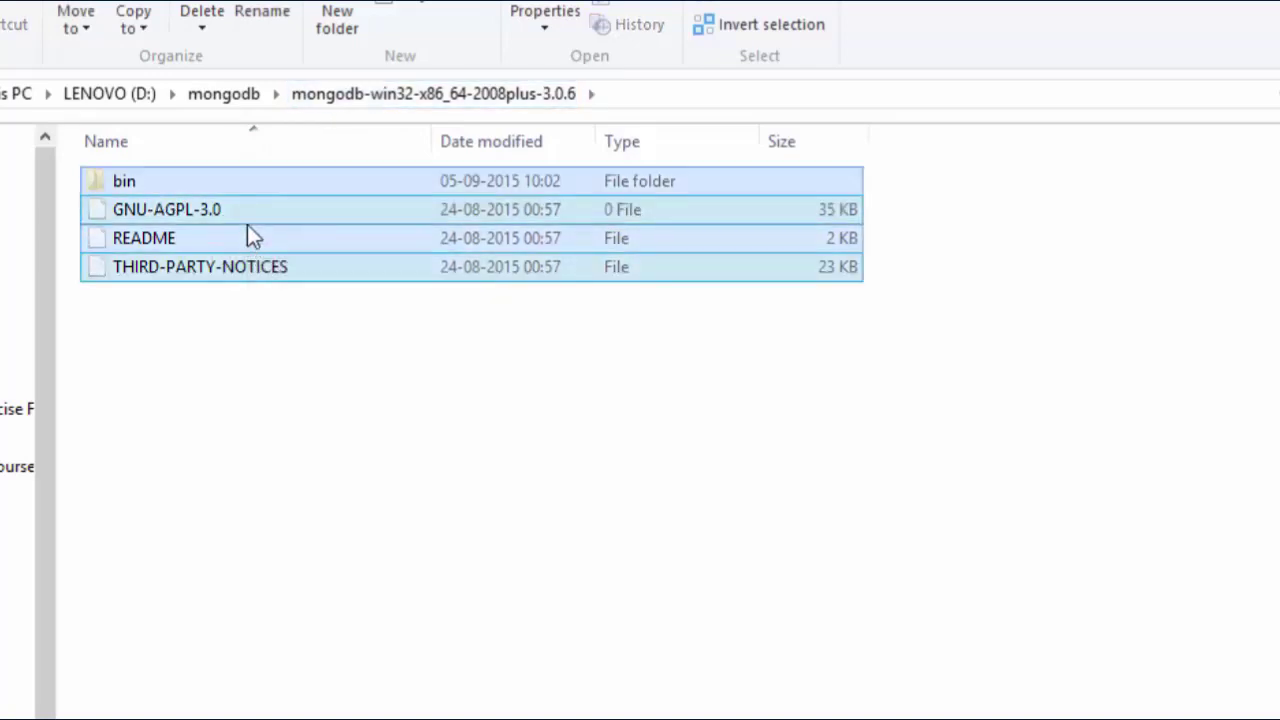
{"action": "left_click", "coordinate": [242, 99]}
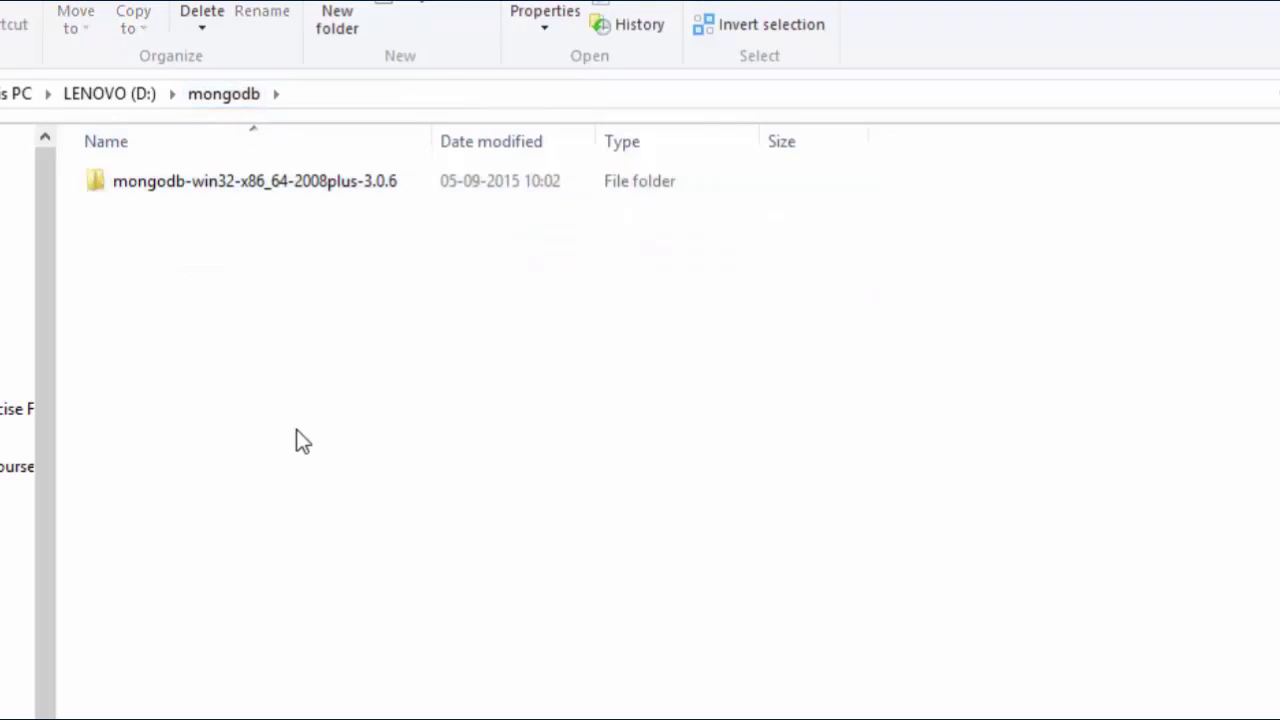
{"action": "key", "text": "ctrl+v"}
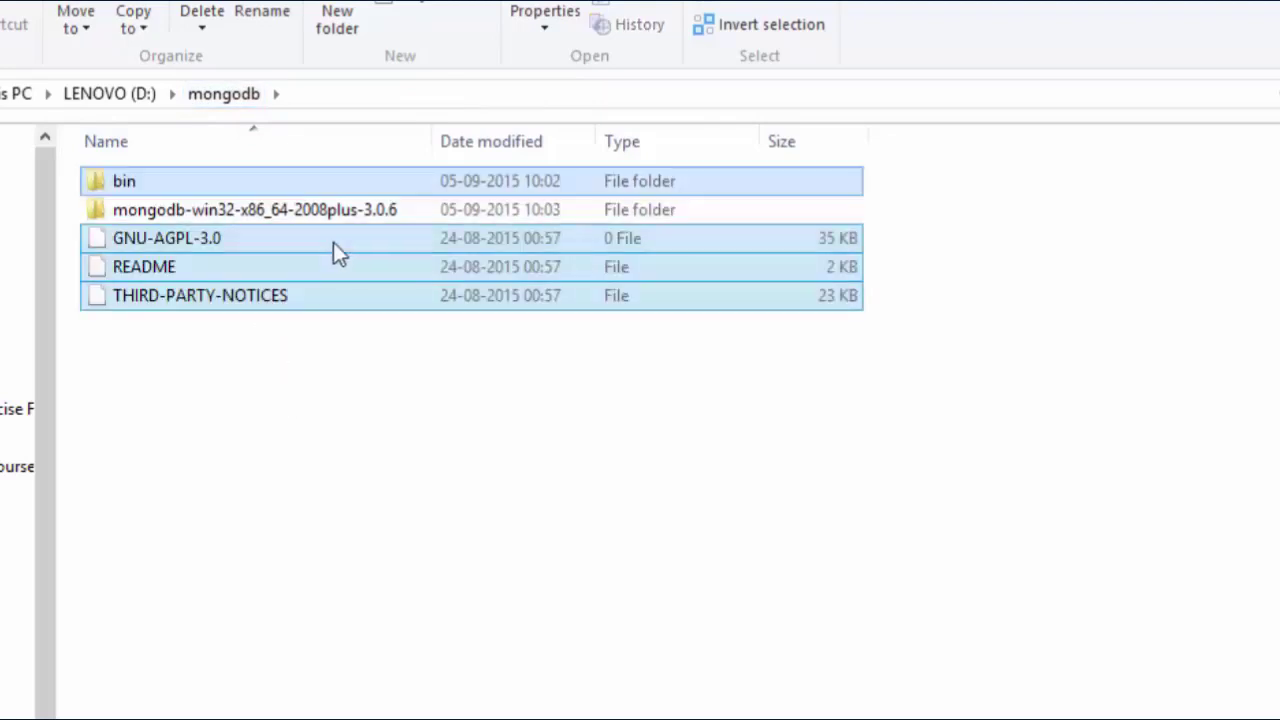
- Check inside the leftover mongodb-win32-x86_64-2008plus-3.0.6 folder and delete it from D:\mongodb
{"action": "double_click", "coordinate": [378, 219]}
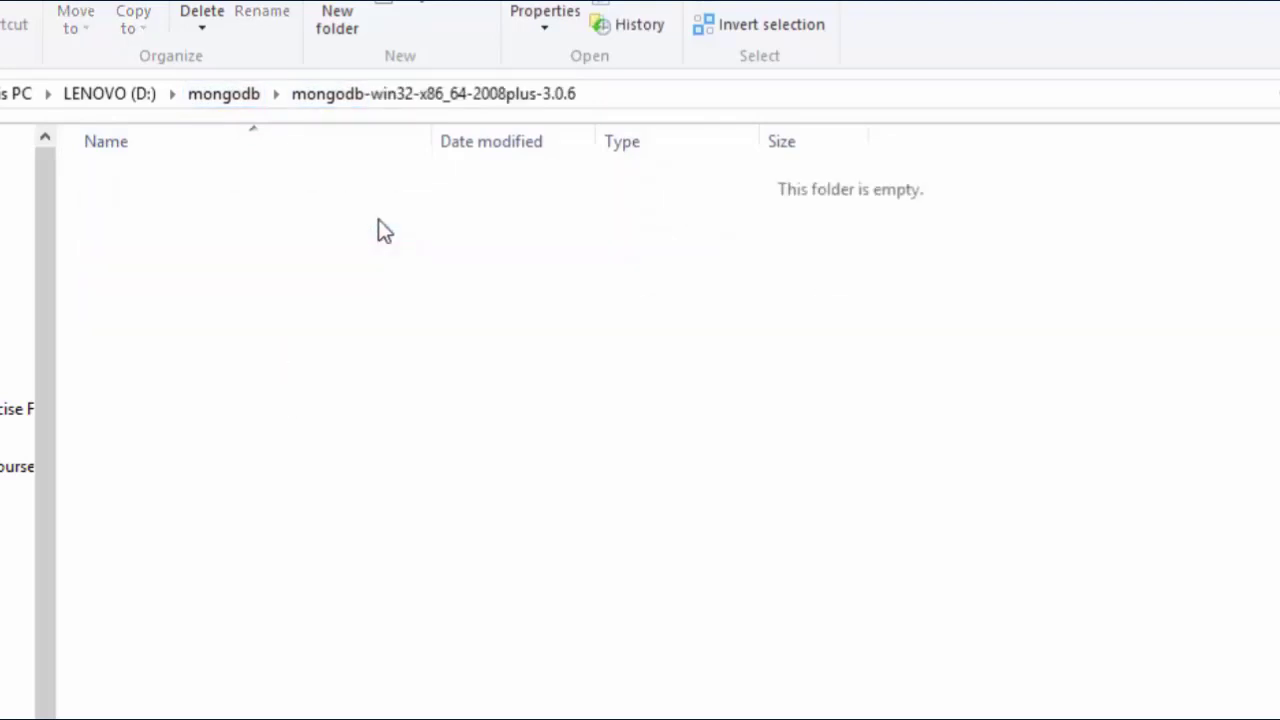
{"action": "key", "text": "alt+Up"}
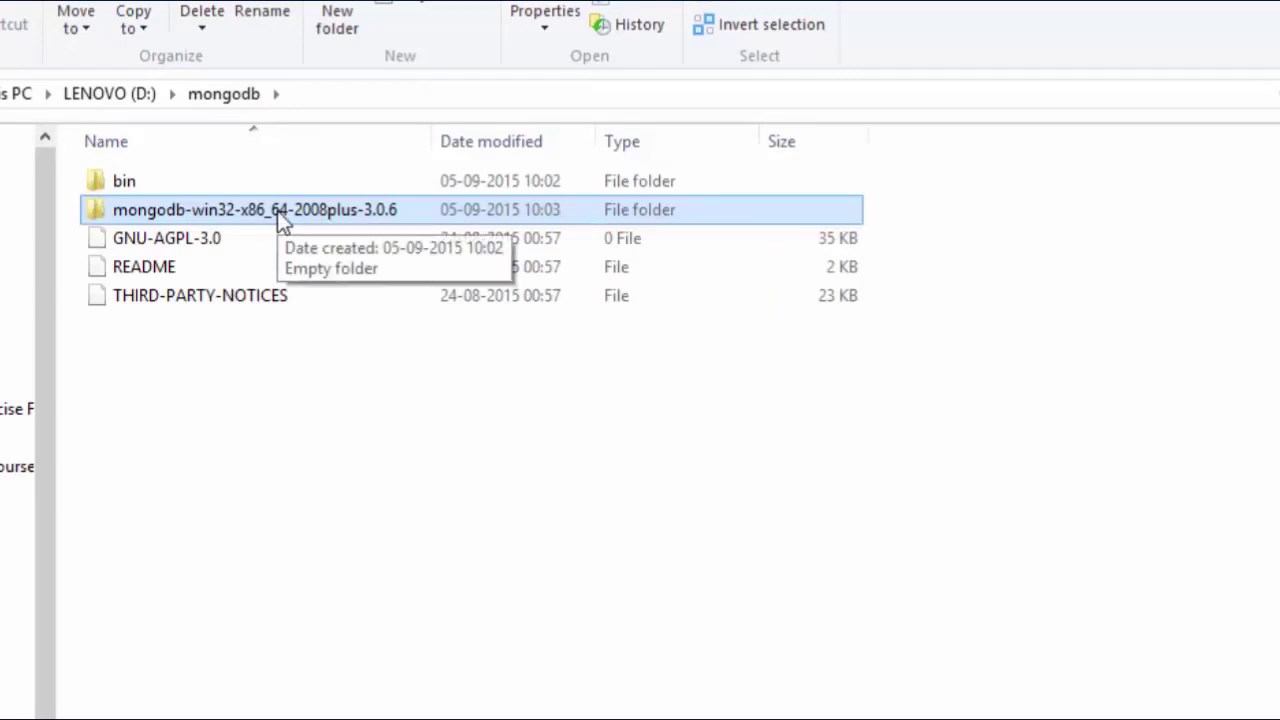
{"action": "double_click", "coordinate": [353, 211]}
{"action": "key", "text": "alt+Up"}
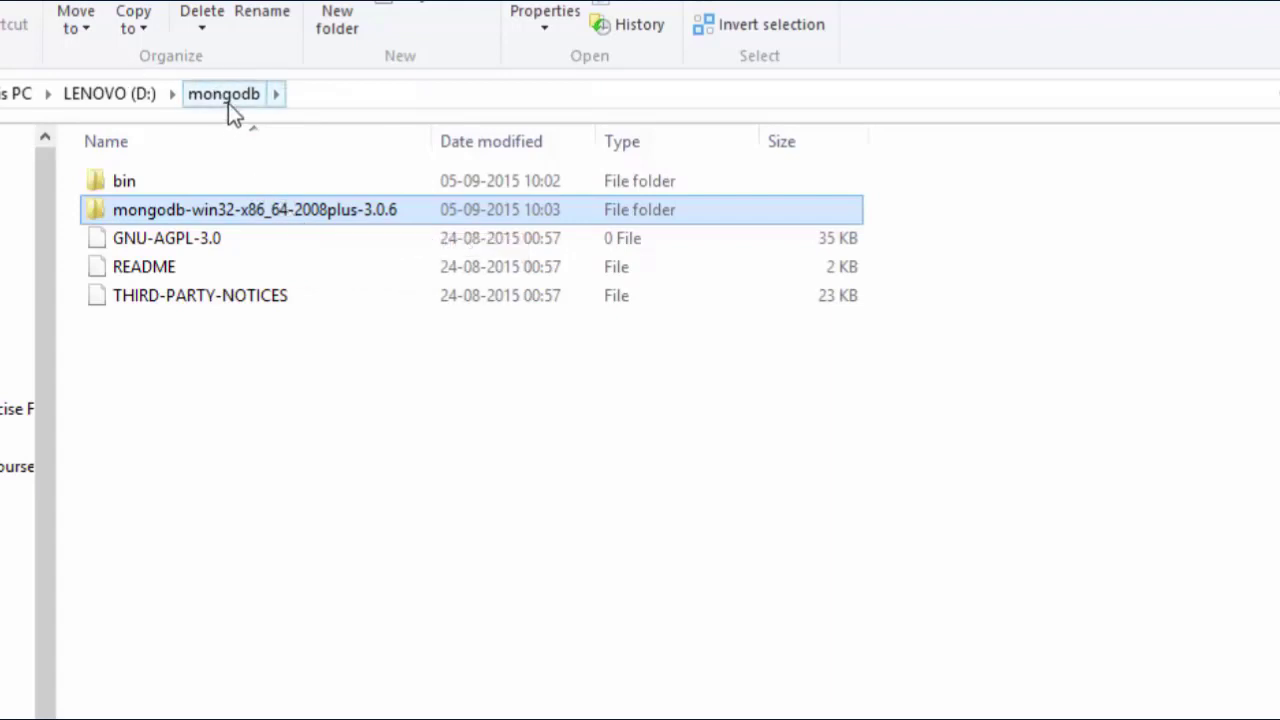
{"action": "key", "text": "Delete"}
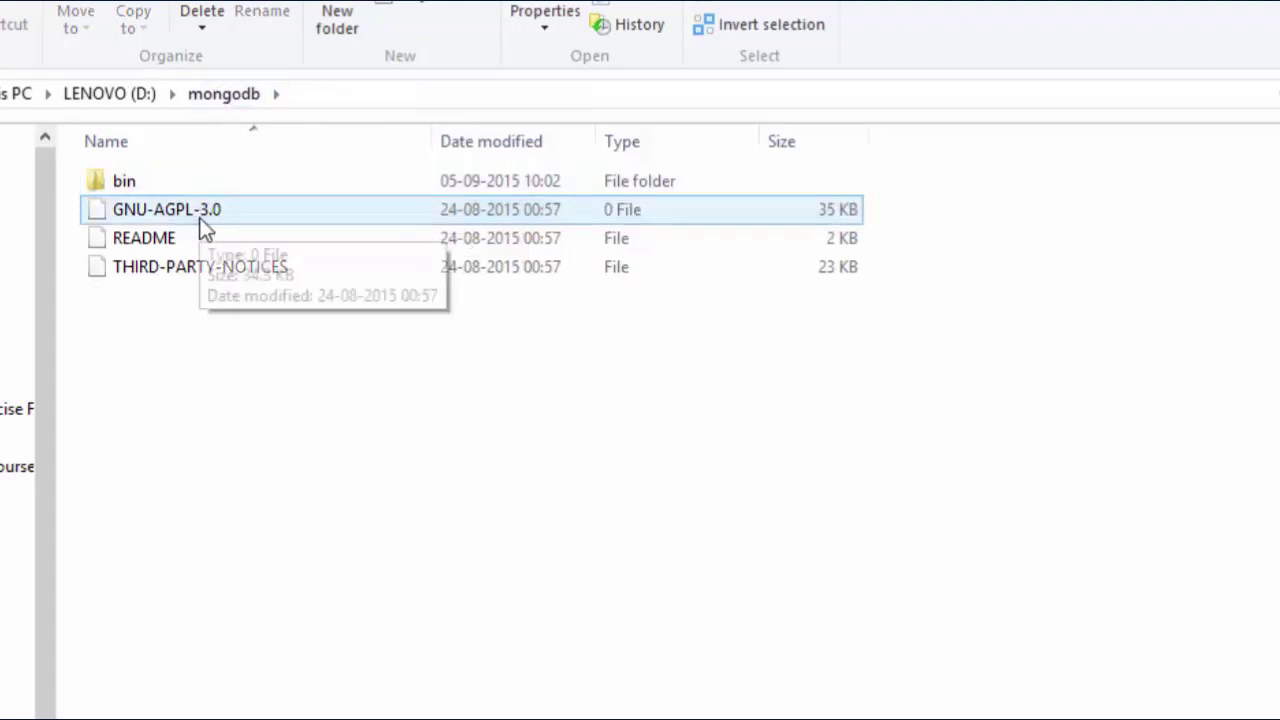
- Open the bin folder in D:\mongodb and locate mongod.exe and mongo.exe
{"action": "double_click", "coordinate": [150, 185]}
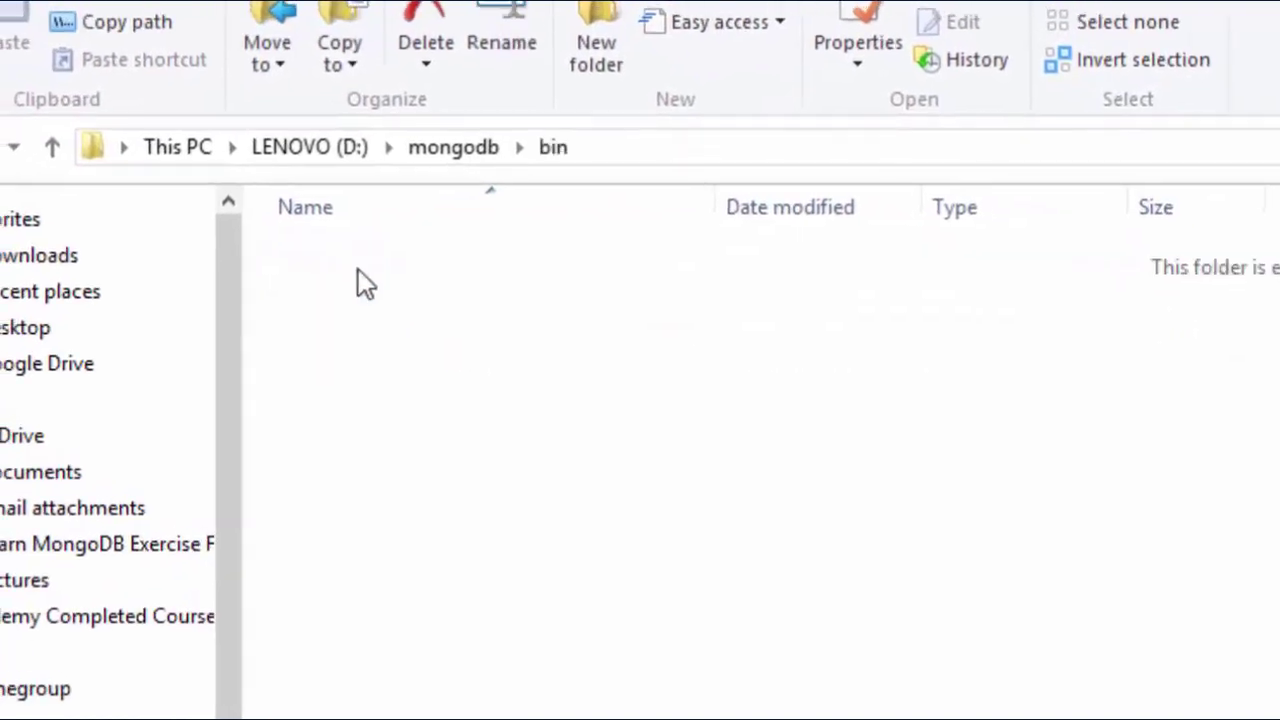
{"action": "key", "text": "ctrl+v"}
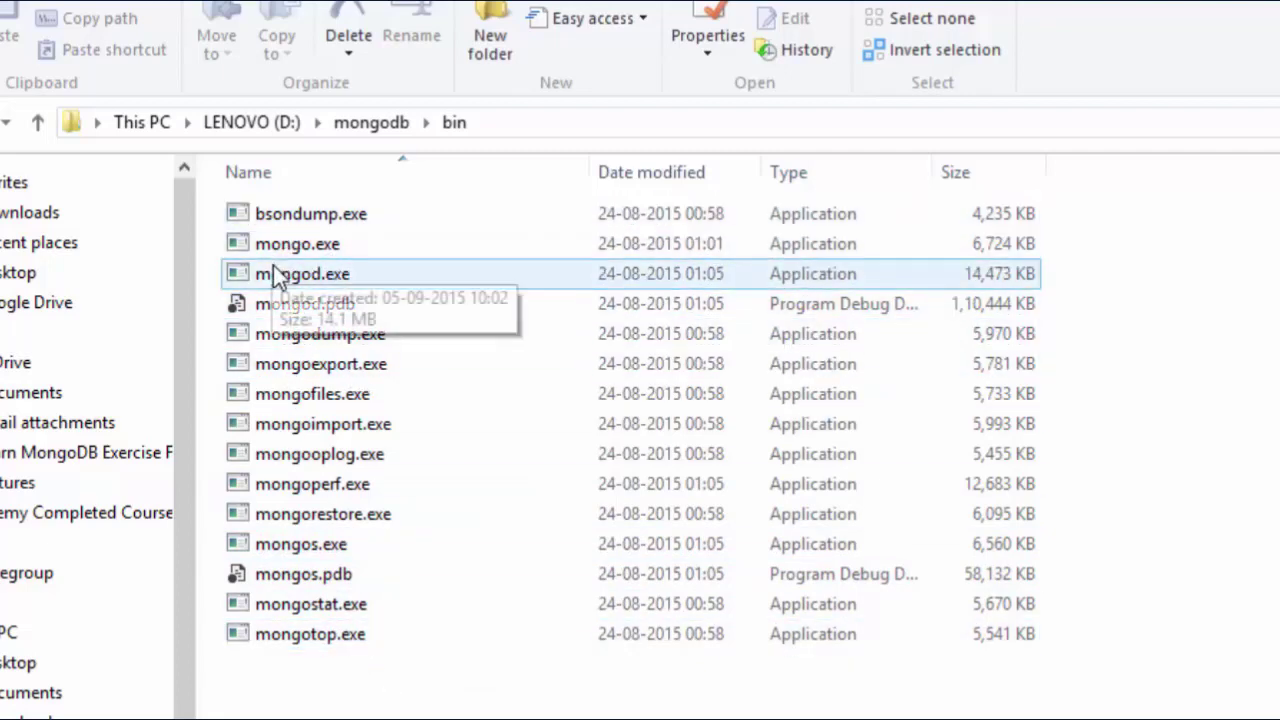
{"action": "left_click", "coordinate": [319, 276]}
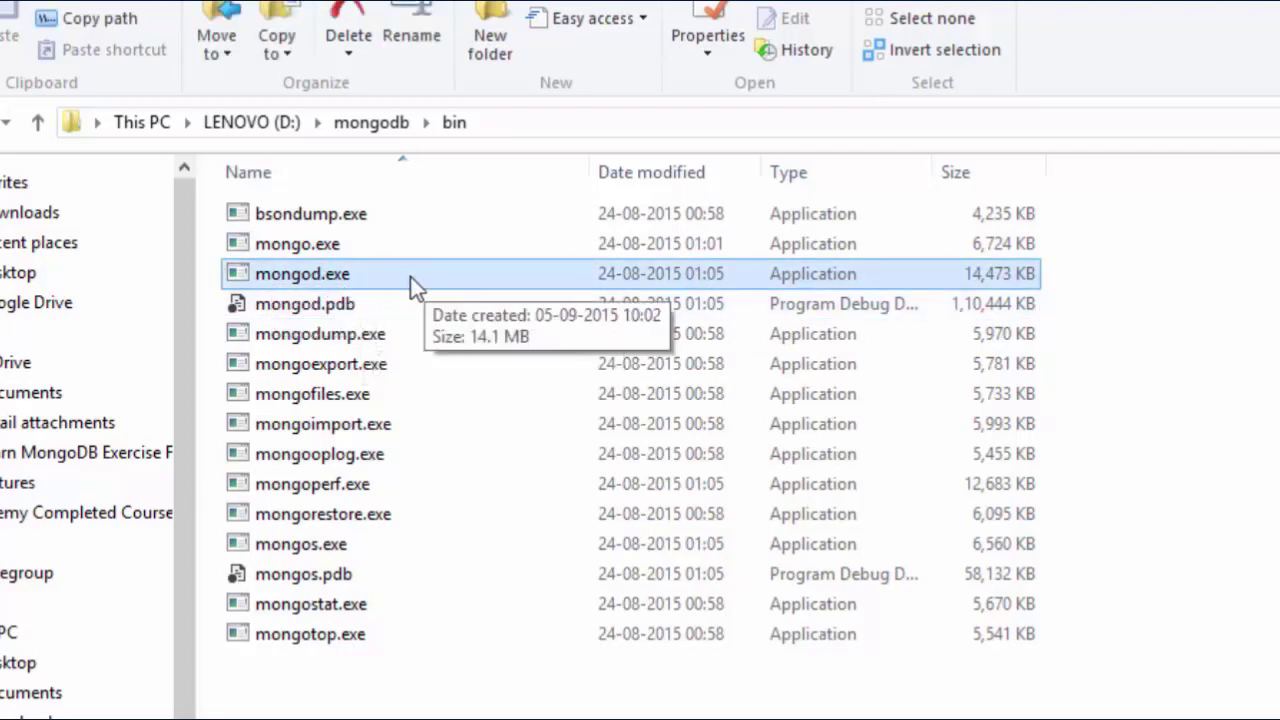
{"action": "left_click", "coordinate": [373, 244]}
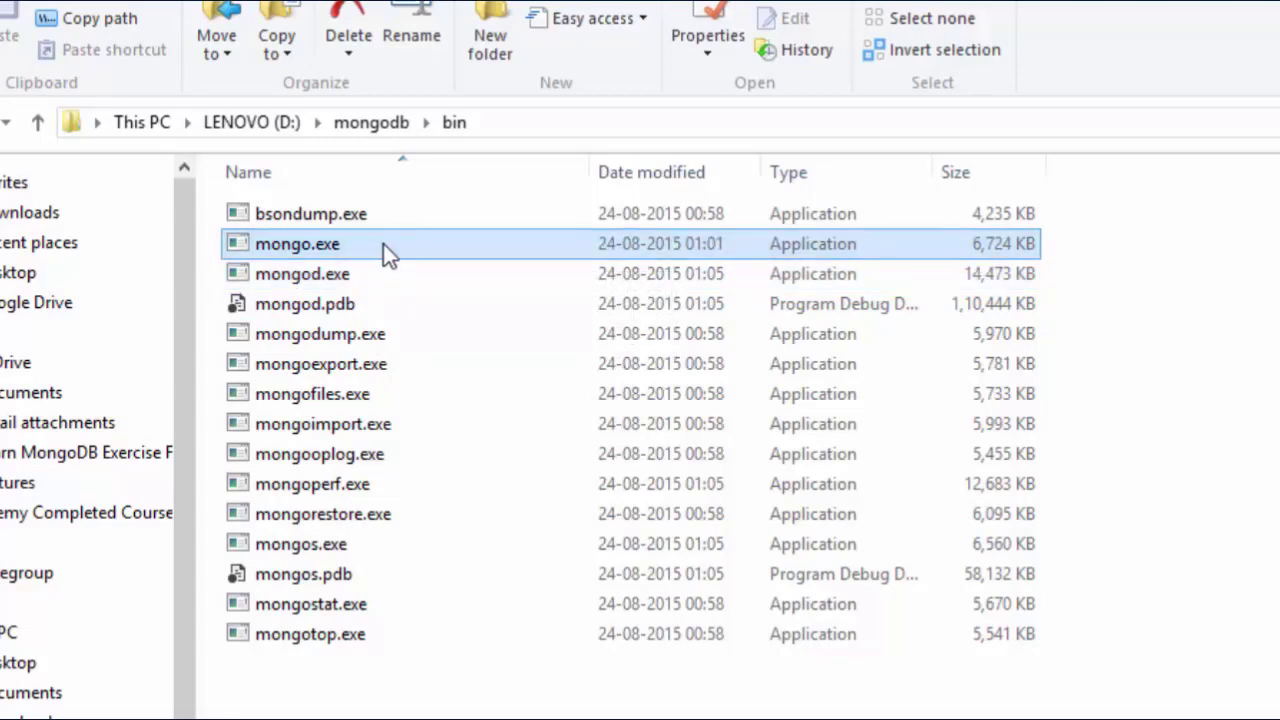
- Return to D:\mongodb and create a new folder named data there
{"action": "left_click", "coordinate": [381, 130]}
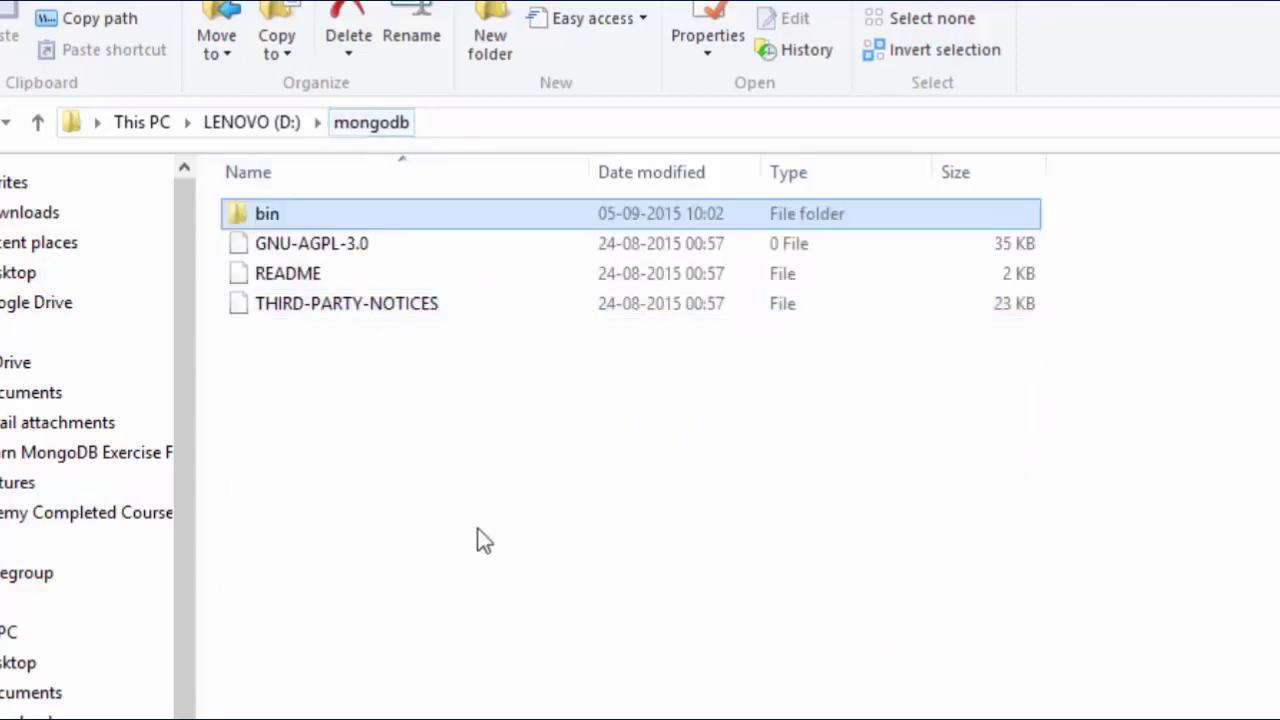
{"action": "left_click", "coordinate": [519, 452]}
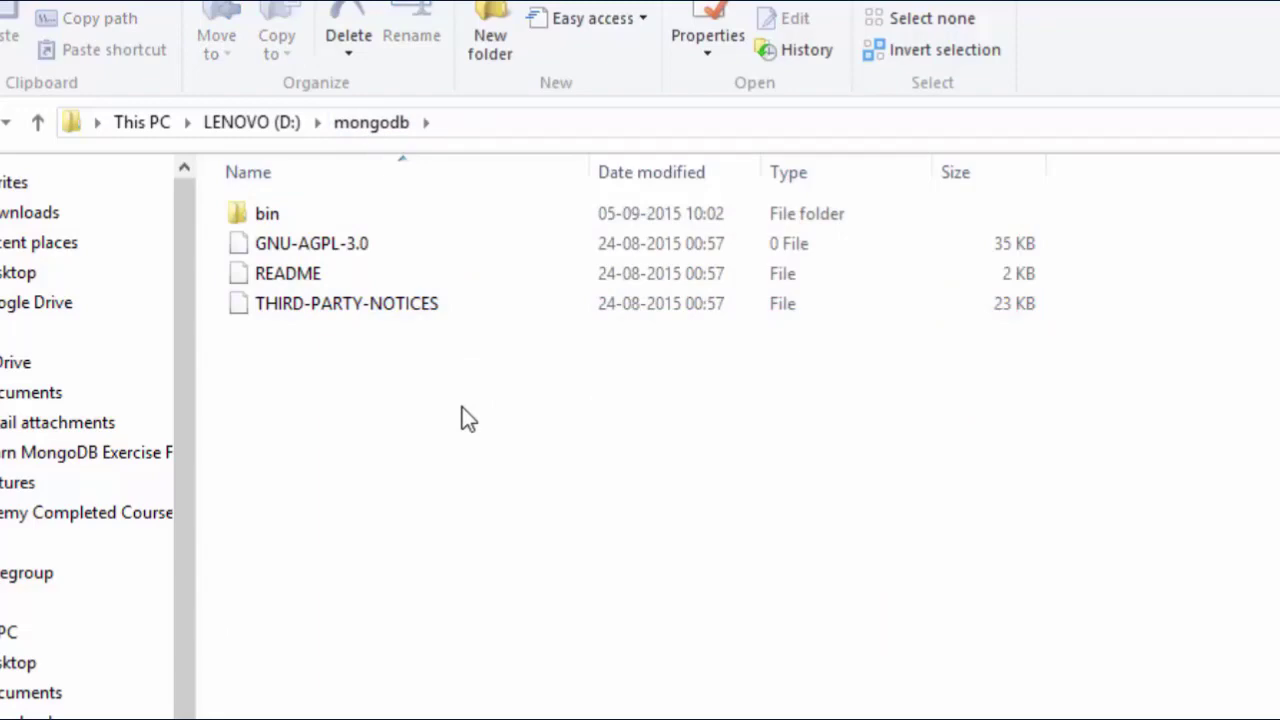
{"action": "right_click", "coordinate": [326, 384]}
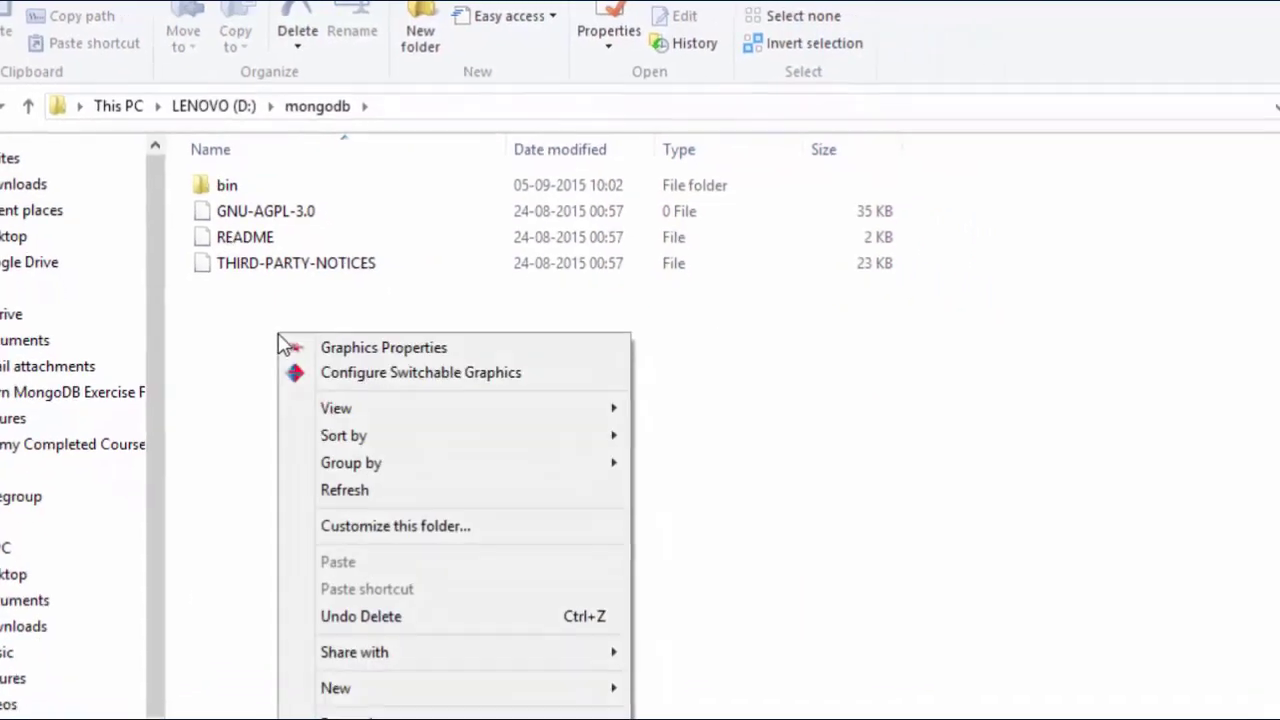
{"action": "mouse_move", "coordinate": [573, 719]}
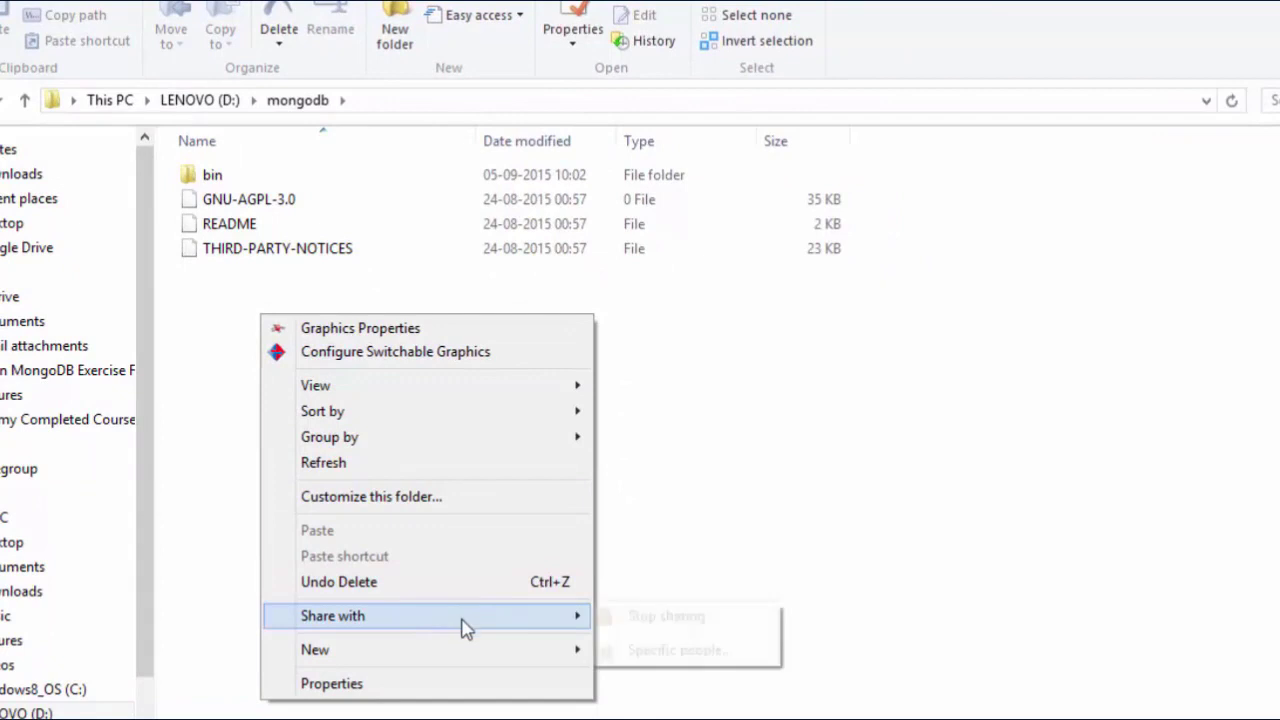
{"action": "mouse_move", "coordinate": [508, 649]}
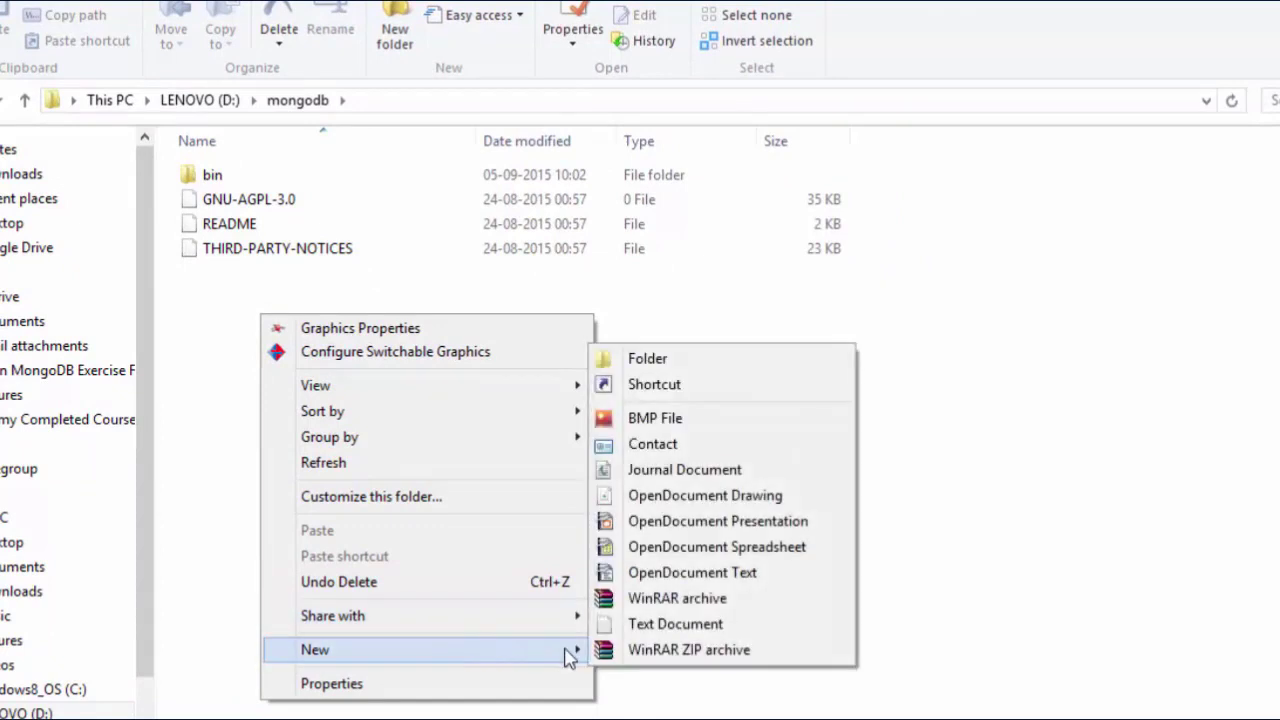
{"action": "left_click", "coordinate": [640, 358]}
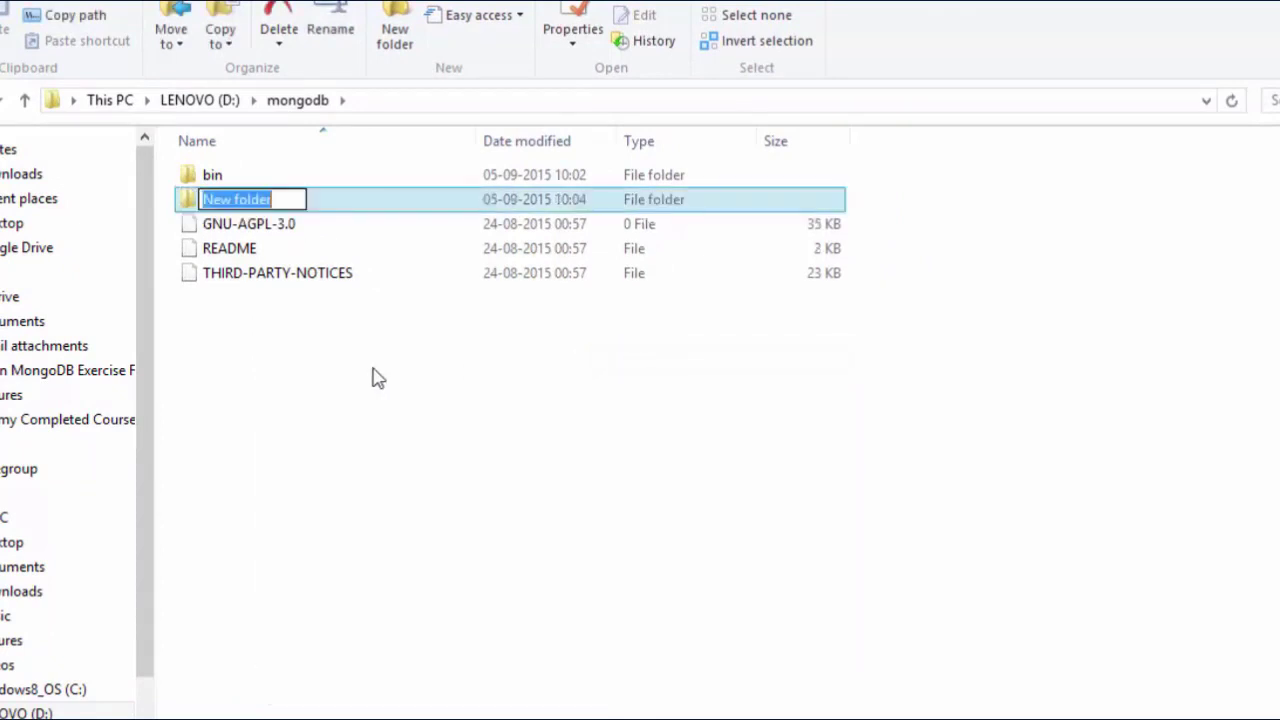
{"action": "type", "text": "data"}
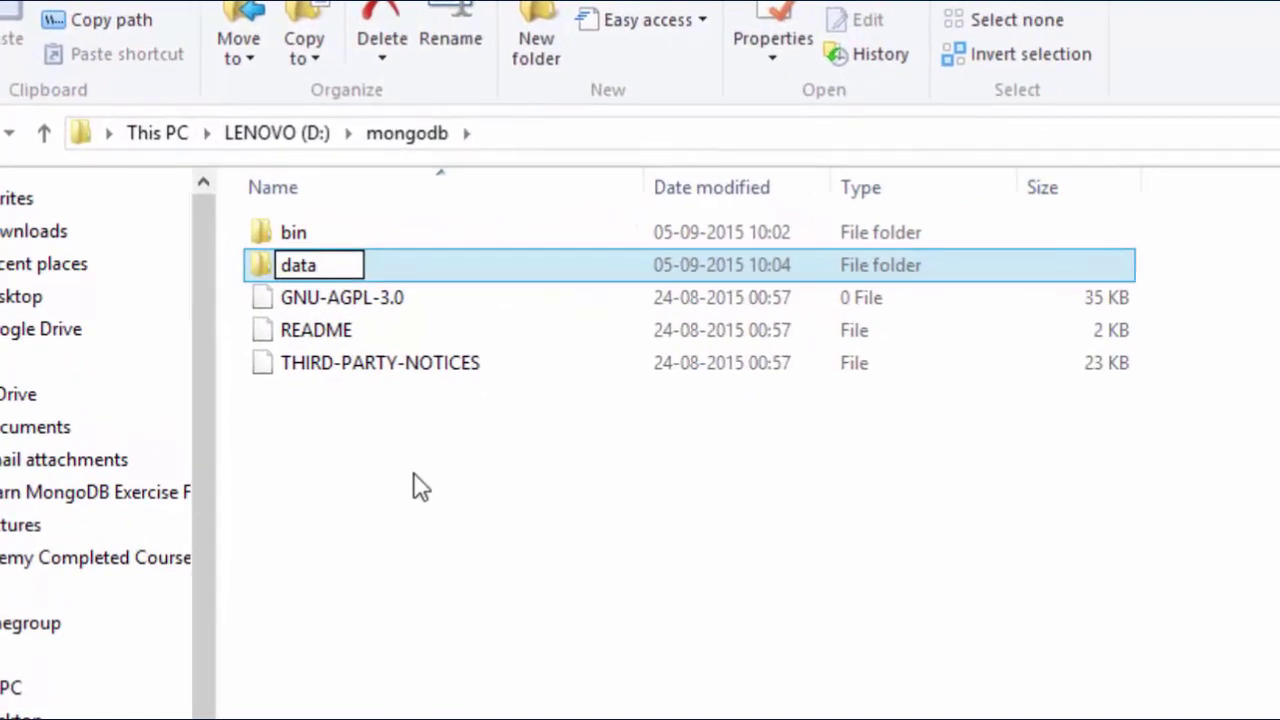
{"action": "left_click", "coordinate": [415, 480]}
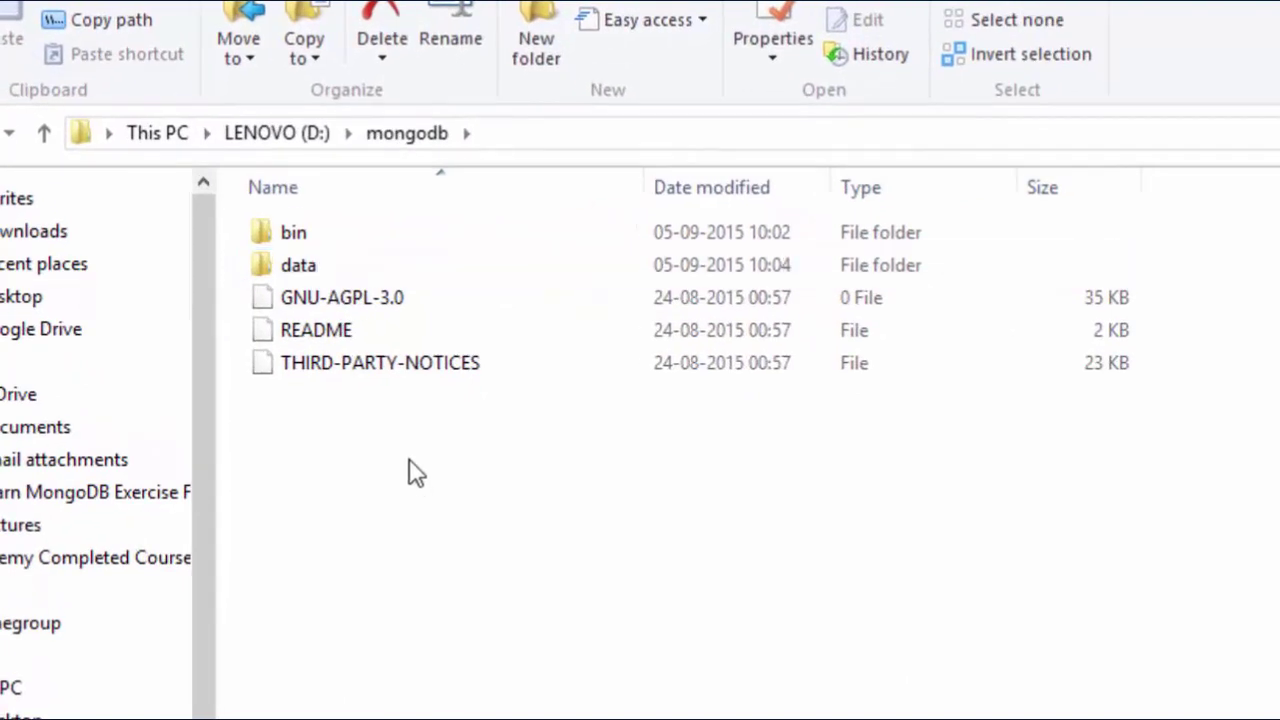
- Inside the data folder, create a subfolder named db
{"action": "left_click", "coordinate": [360, 277]}
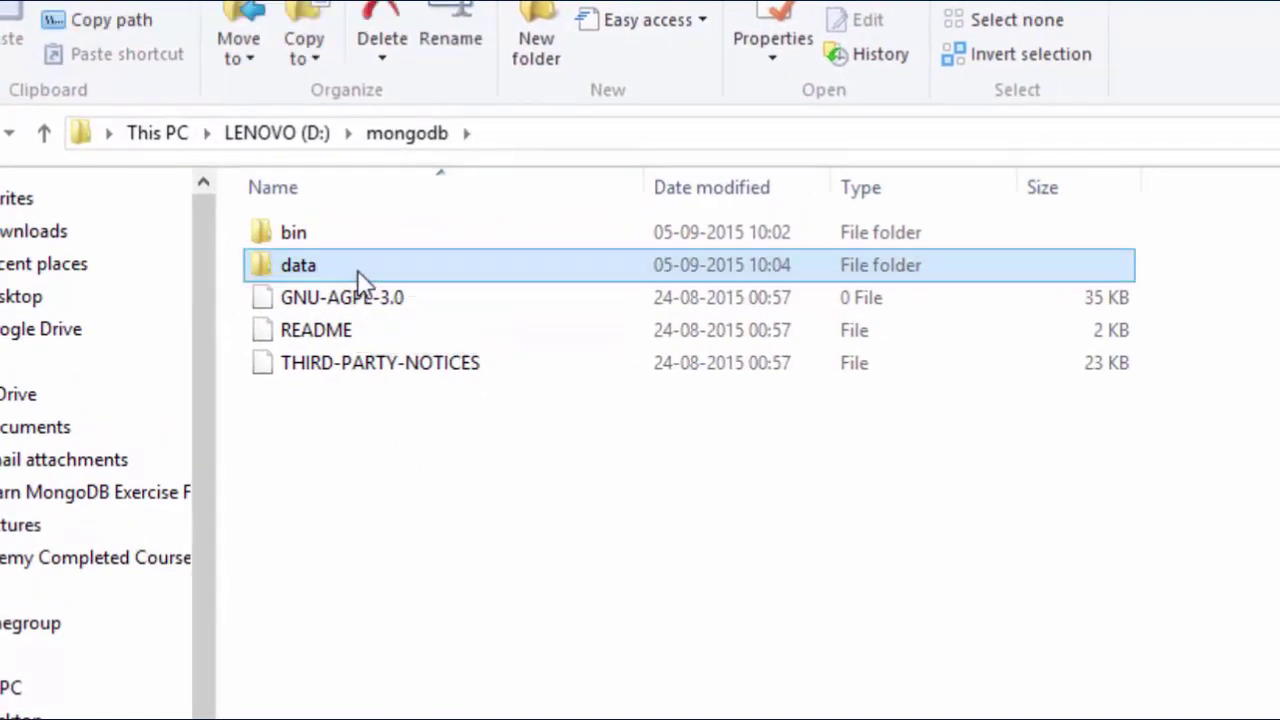
{"action": "double_click", "coordinate": [468, 252]}
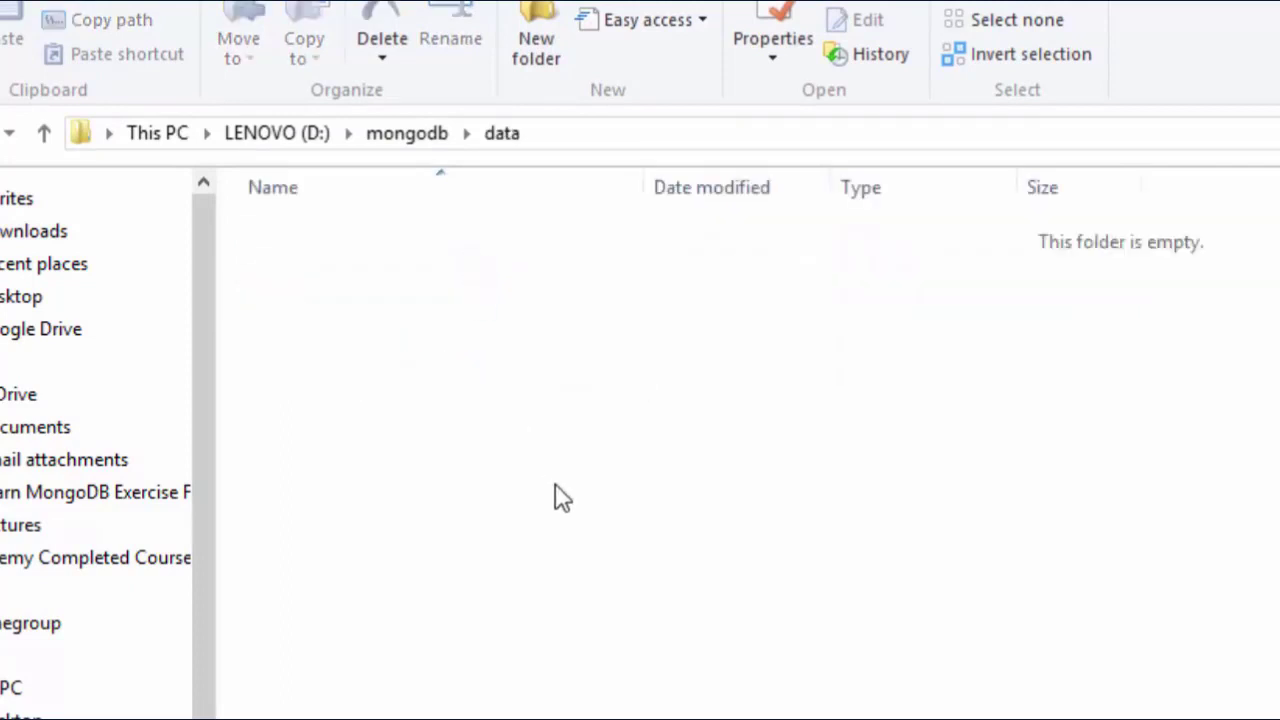
{"action": "key", "text": "ctrl+shift+n"}
{"action": "type", "text": "db"}
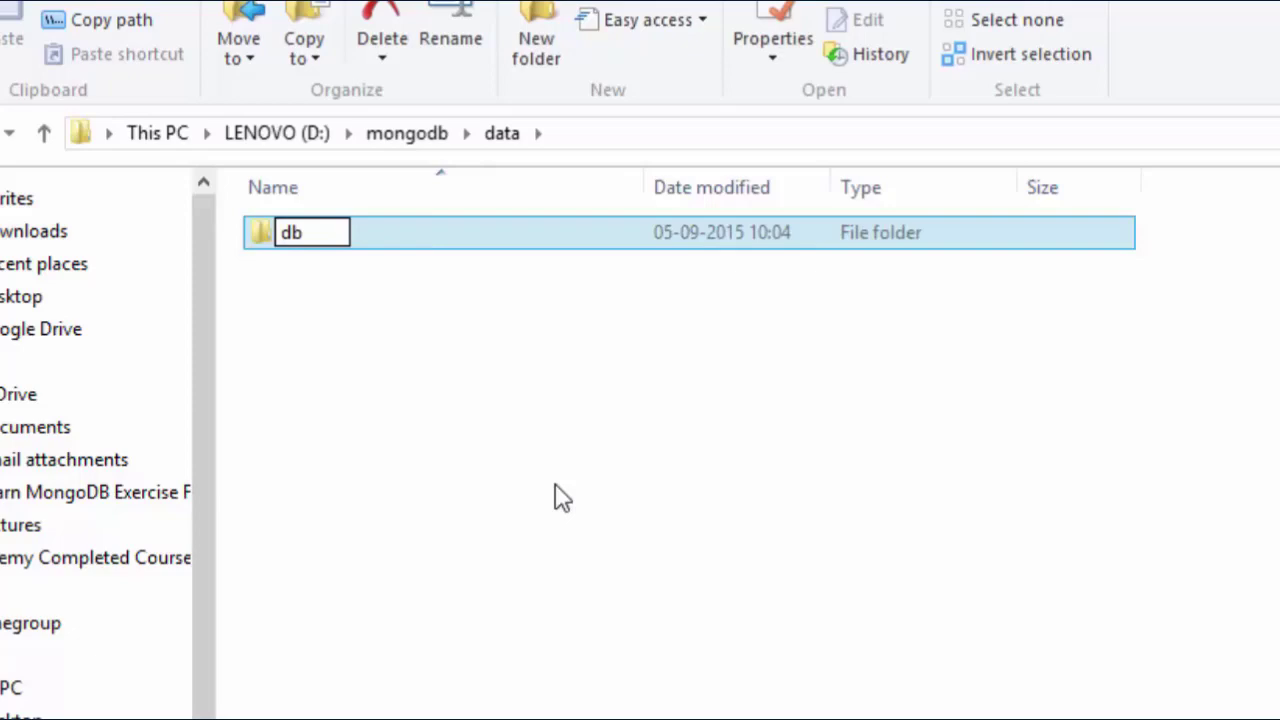
{"action": "key", "text": "Return"}
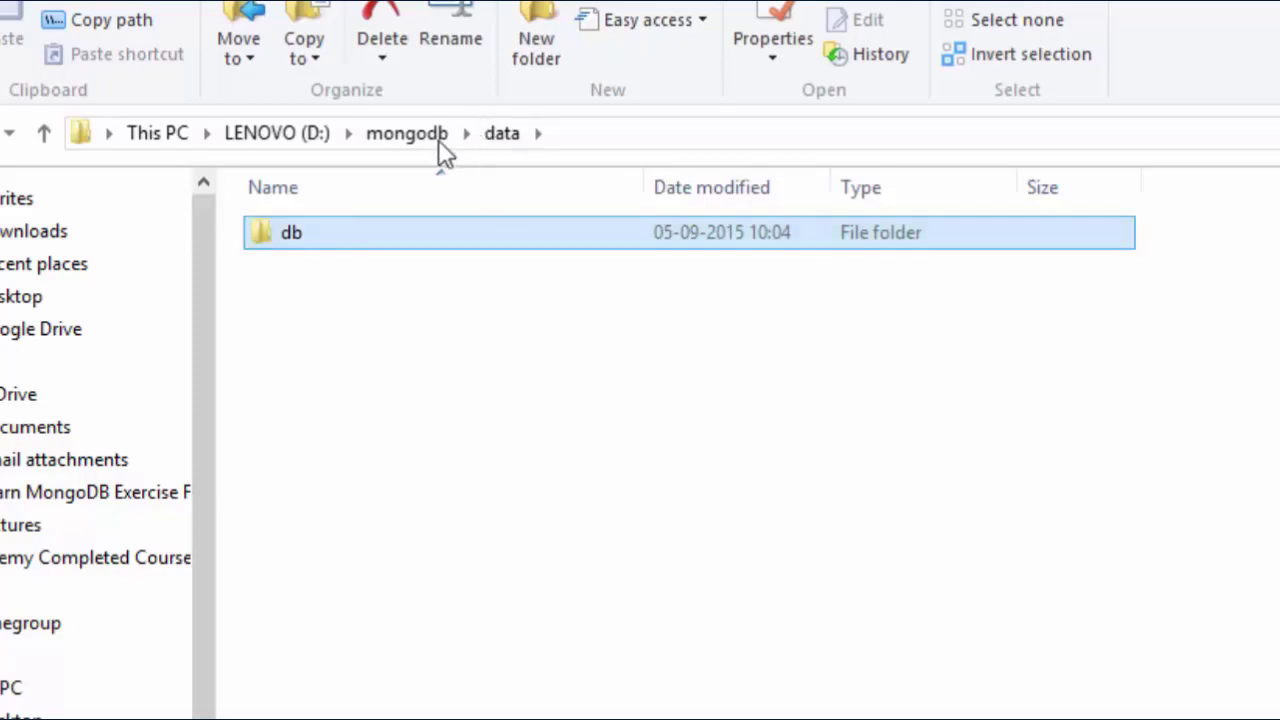
- Review the mongodb\data\db folder hierarchy and return to the mongodb folder
{"action": "left_click", "coordinate": [412, 138]}
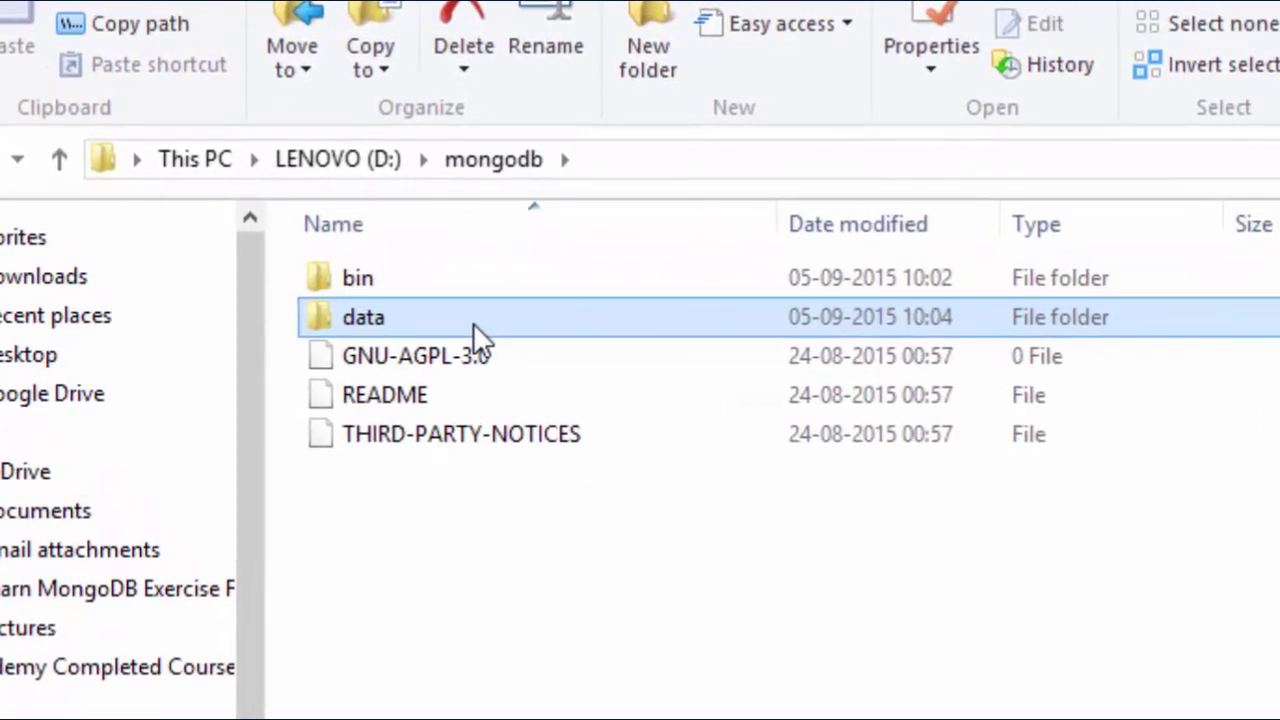
{"action": "double_click", "coordinate": [410, 297]}
{"action": "left_click", "coordinate": [451, 250]}
{"action": "double_click", "coordinate": [445, 282]}
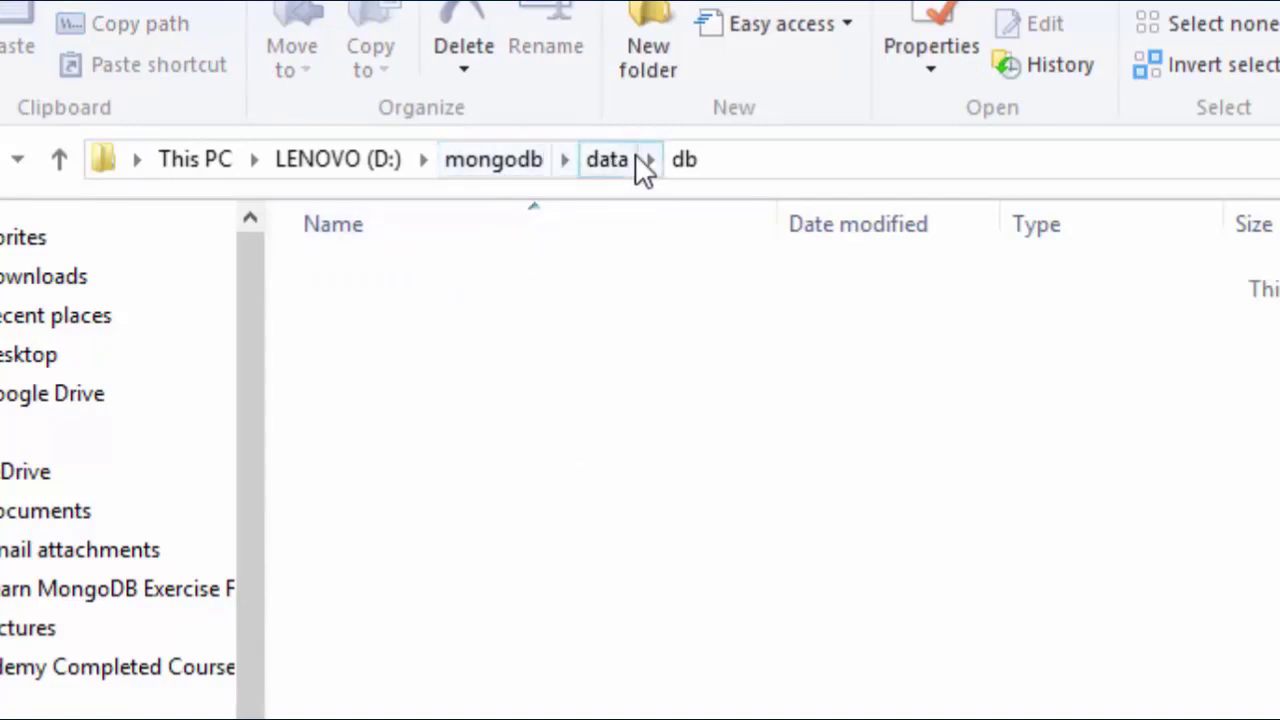
{"action": "left_click", "coordinate": [518, 167]}
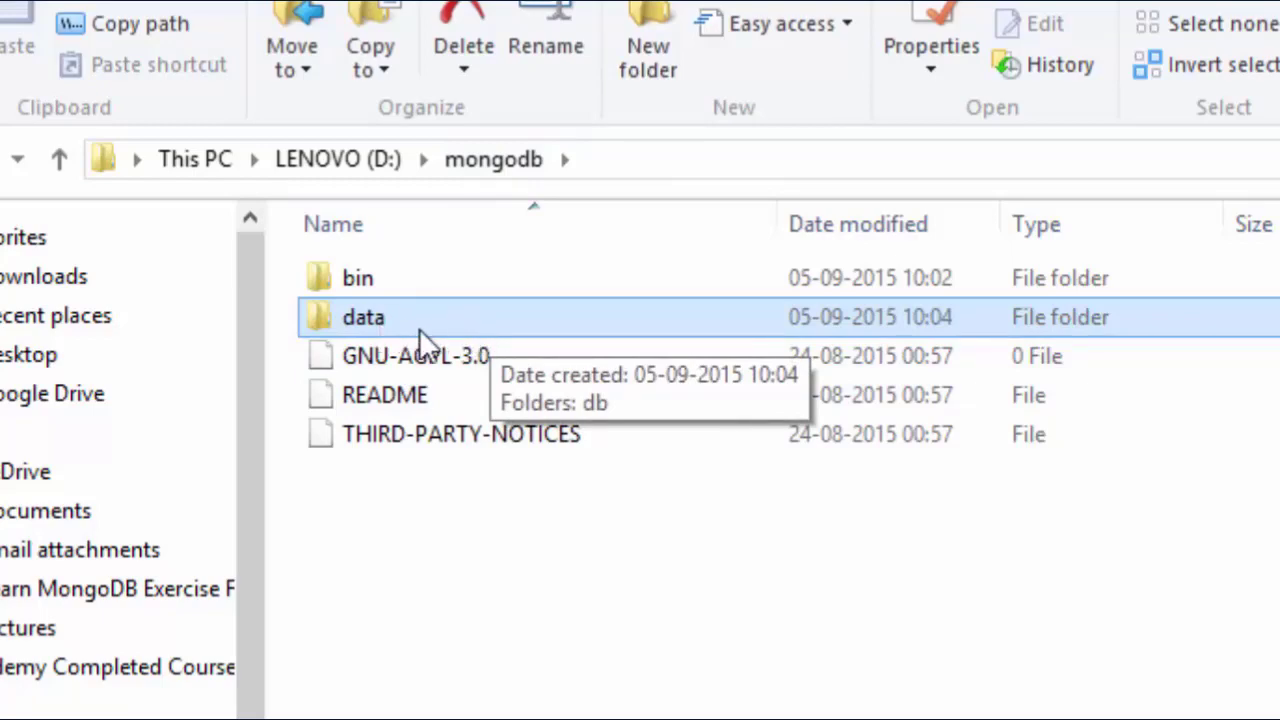
{"action": "double_click", "coordinate": [456, 322]}
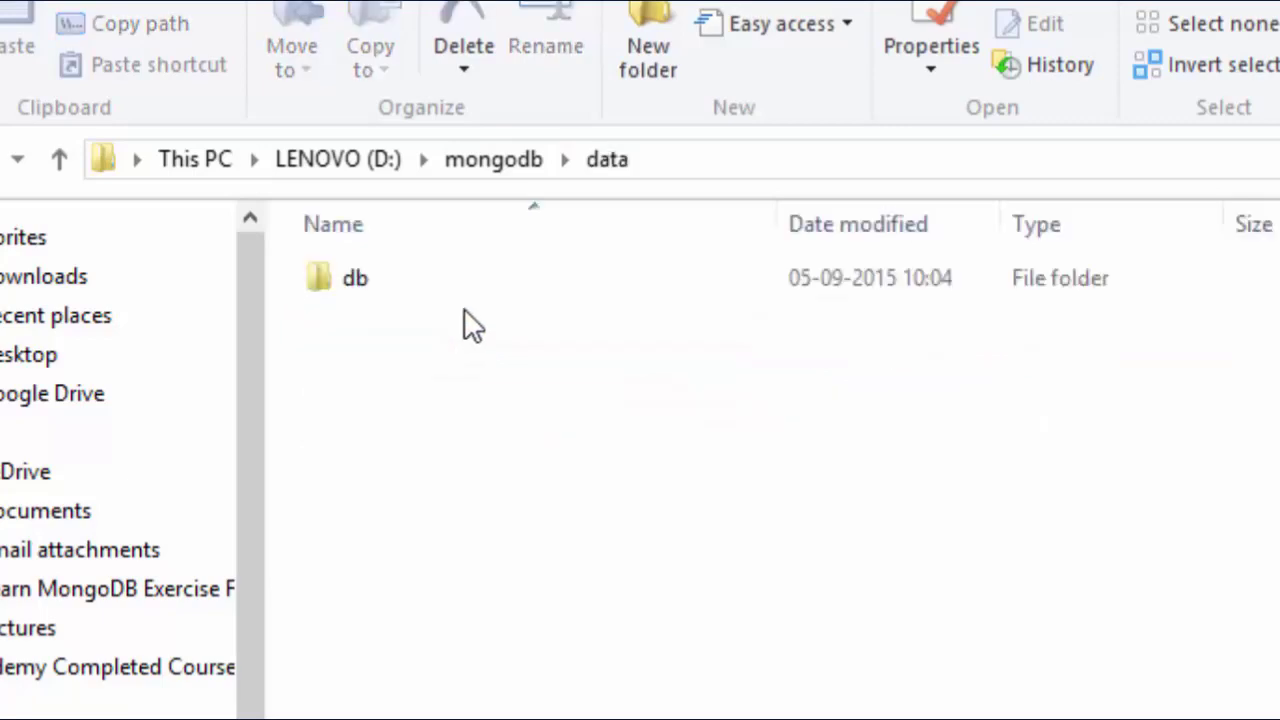
{"action": "double_click", "coordinate": [452, 280]}
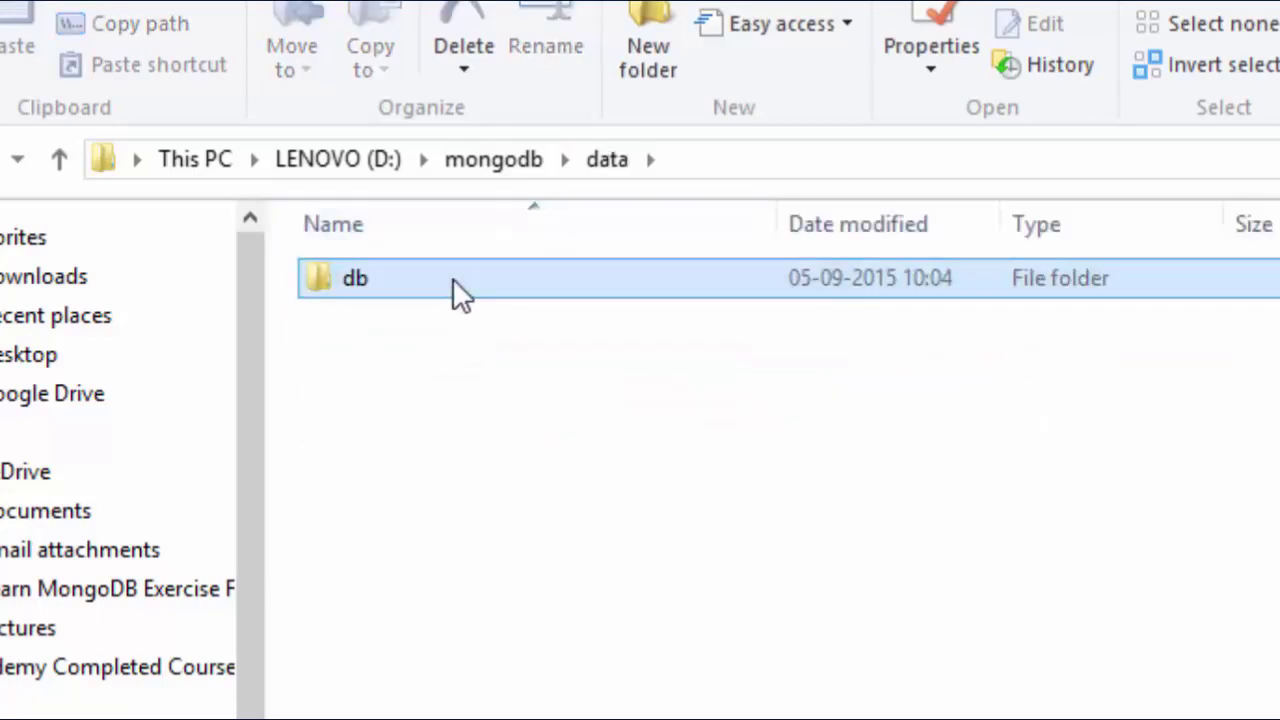
{"action": "left_click", "coordinate": [506, 175]}
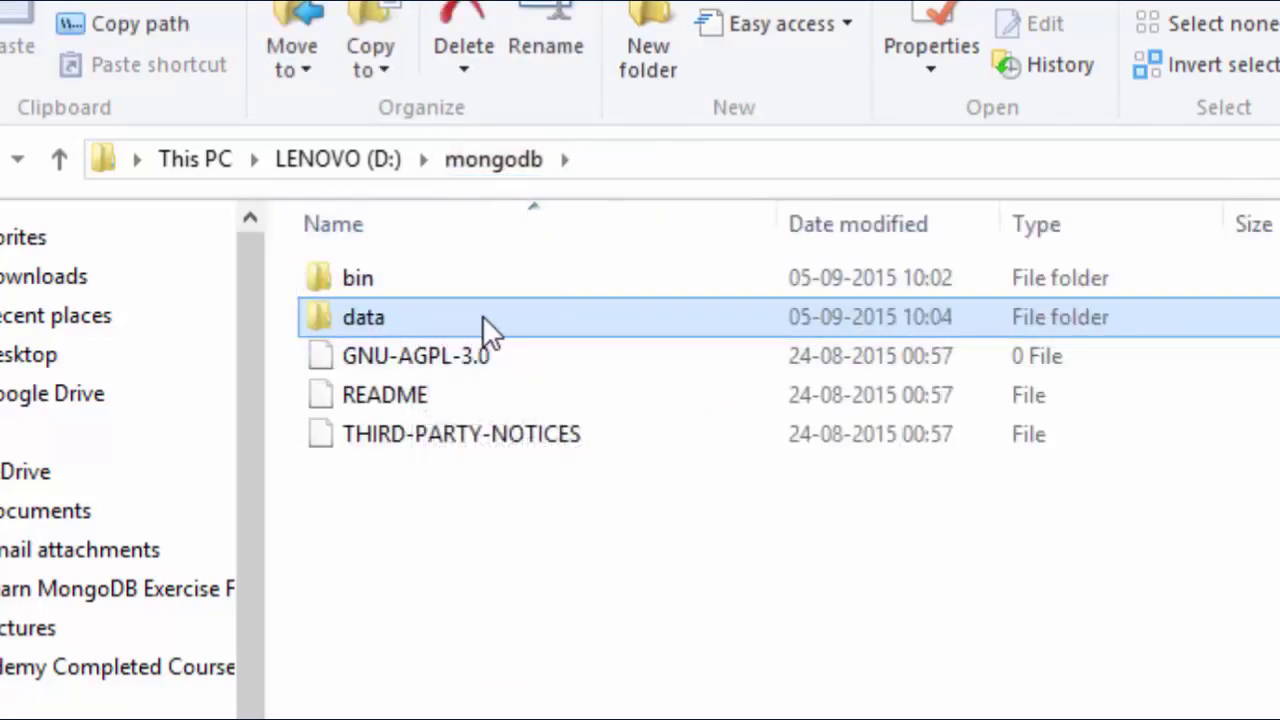
- Look at mongo.exe and mongod.exe in the bin folder again, and go back to the mongodb folder
{"action": "double_click", "coordinate": [426, 280]}
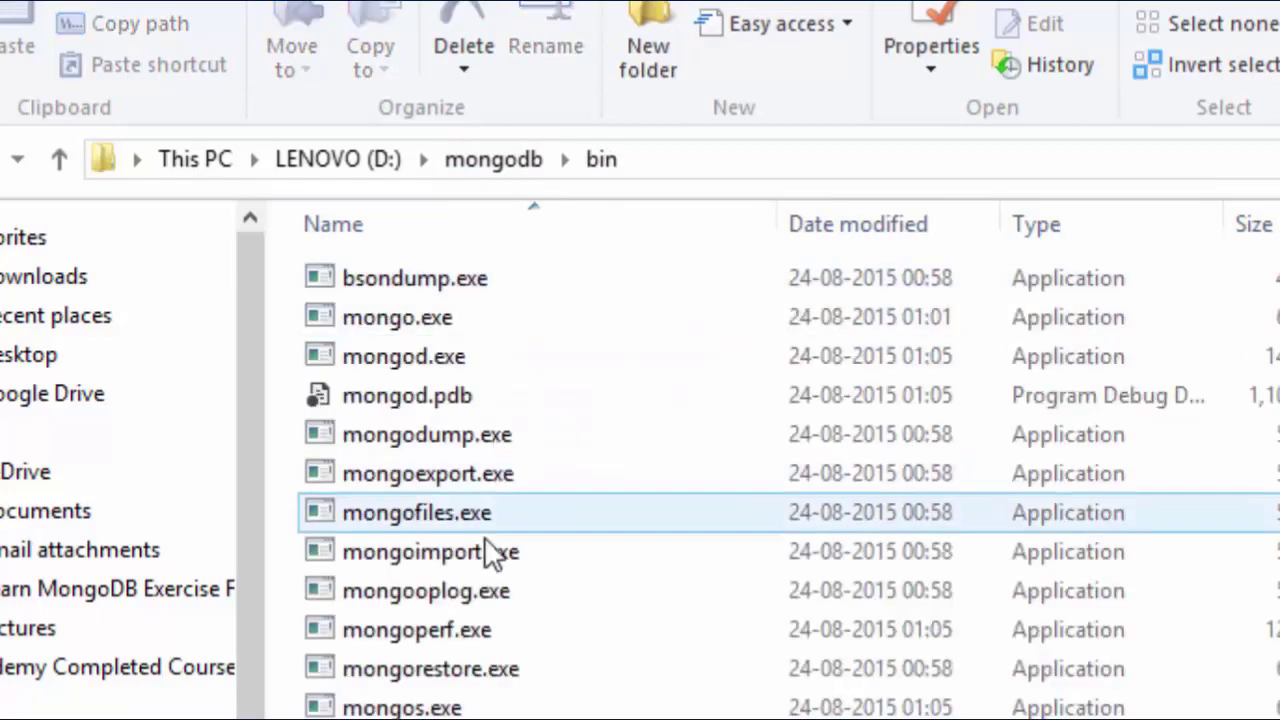
{"action": "left_click", "coordinate": [467, 322]}
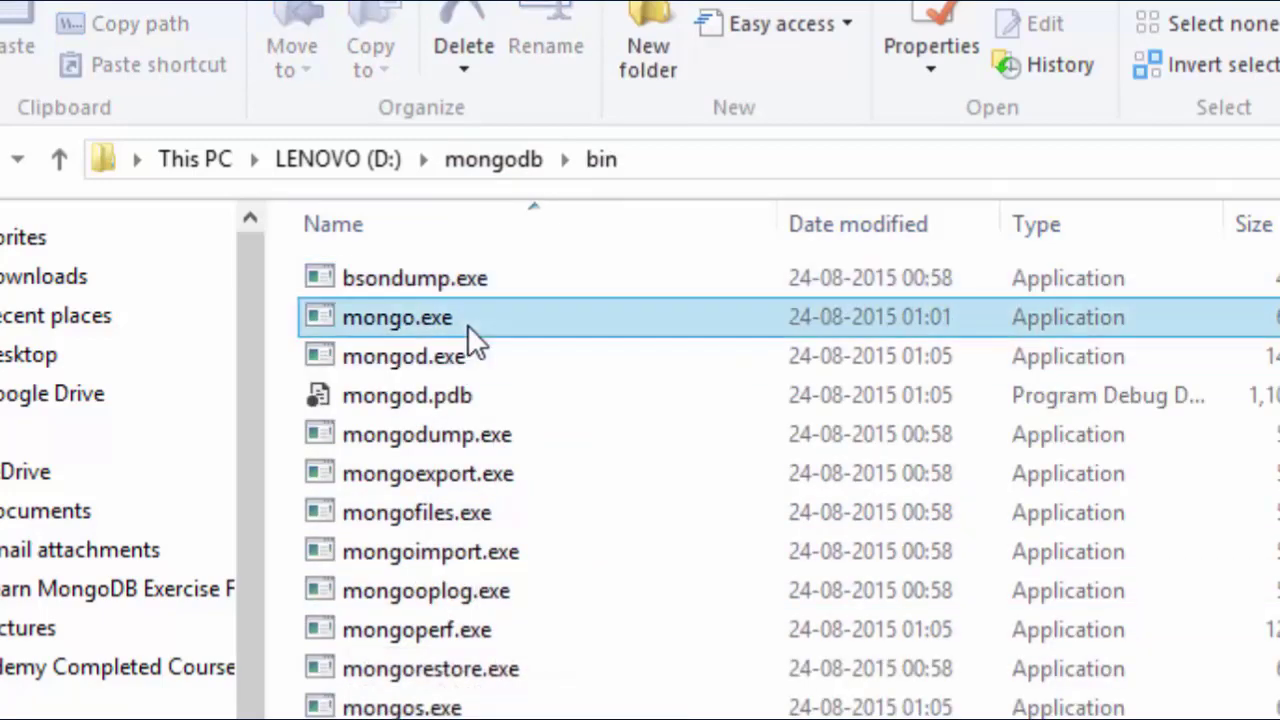
{"action": "left_click", "coordinate": [491, 358]}
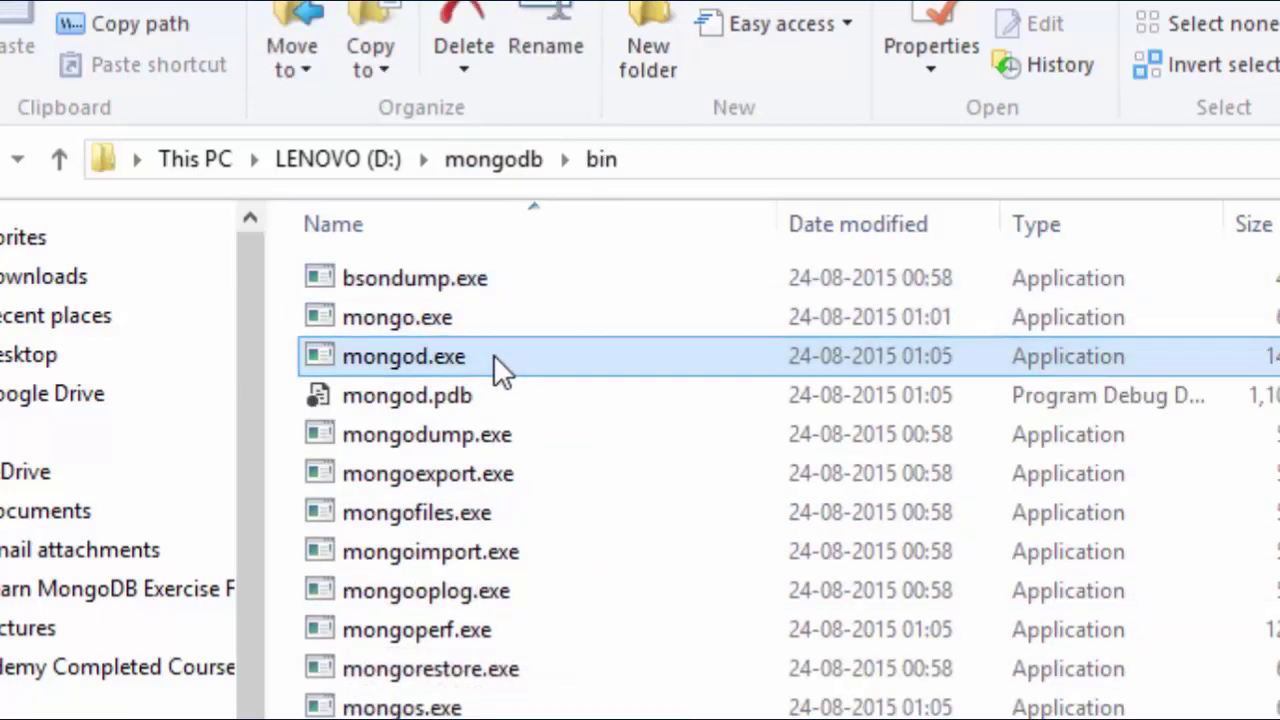
{"action": "left_click", "coordinate": [519, 160]}
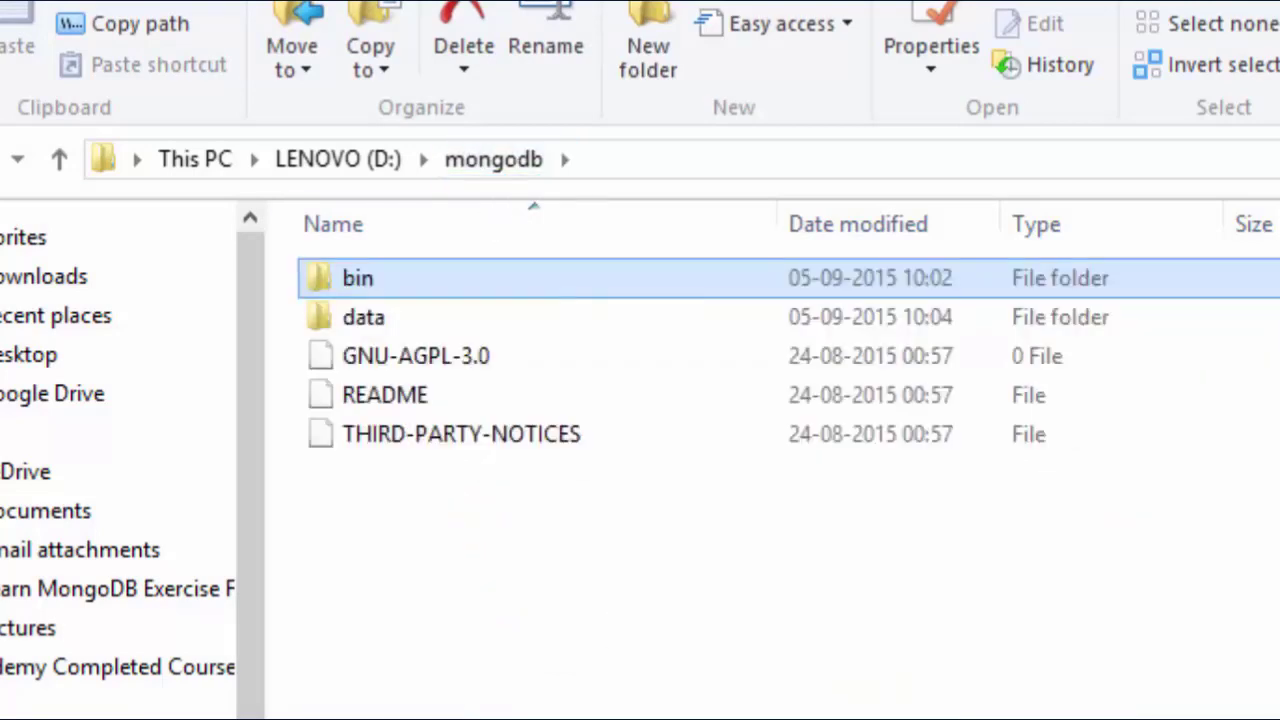
- Open a Command Prompt and change to the mongodb/bin directory on drive D
{"action": "key", "text": "super+r"}
{"action": "type", "text": "cmd"}
{"action": "key", "text": "Return"}
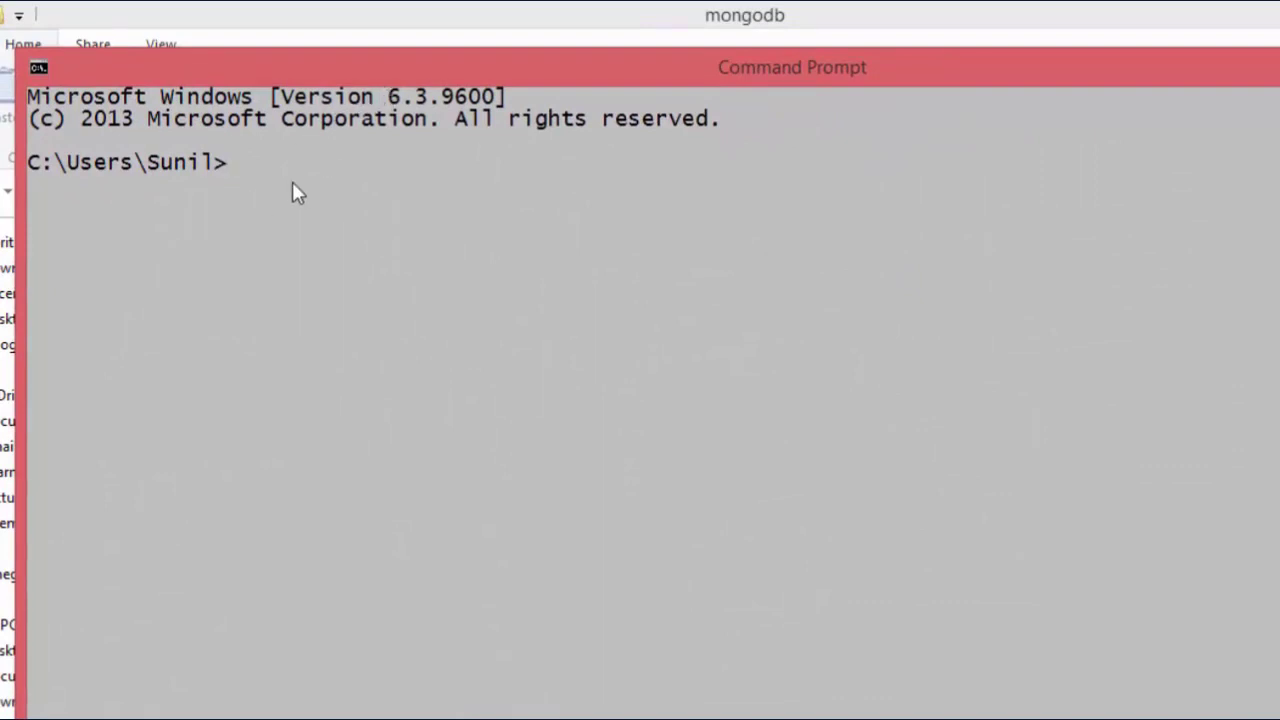
{"action": "type", "text": "d:"}
{"action": "key", "text": "Return"}
{"action": "type", "text": "mo"}
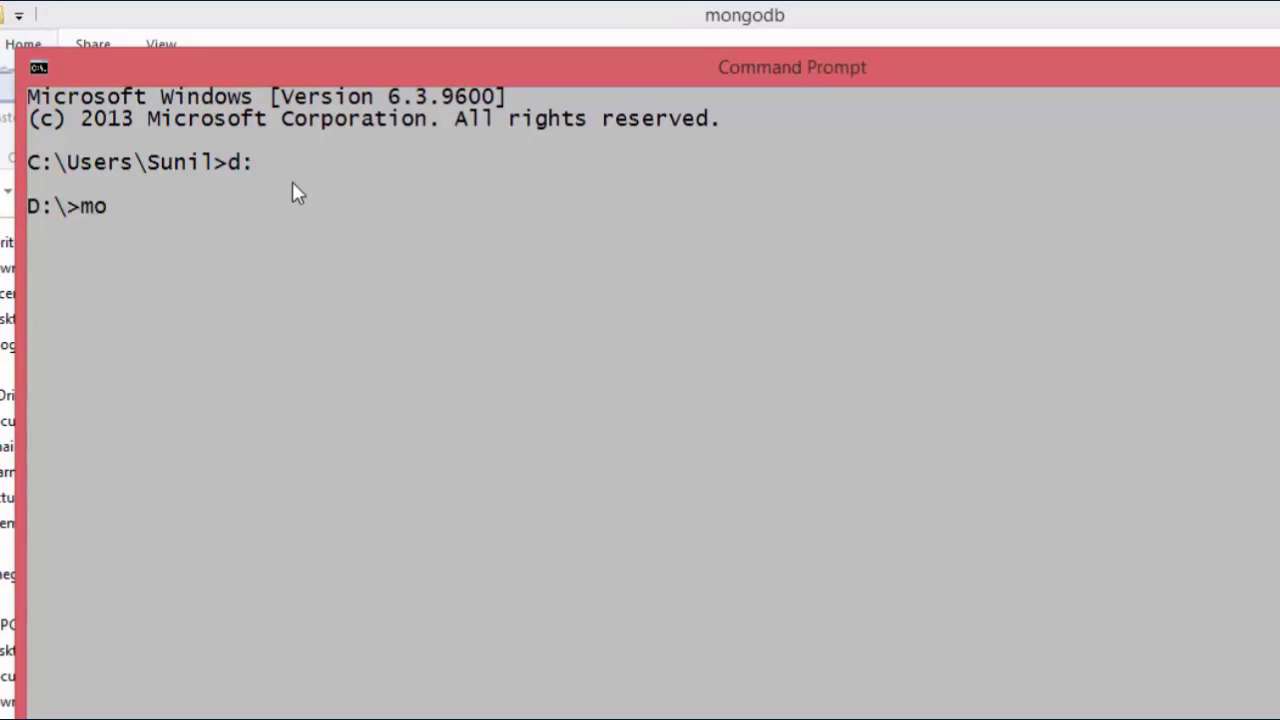
{"action": "key", "text": "BackSpace"}
{"action": "key", "text": "BackSpace"}
{"action": "type", "text": "cd mongodb/bin"}
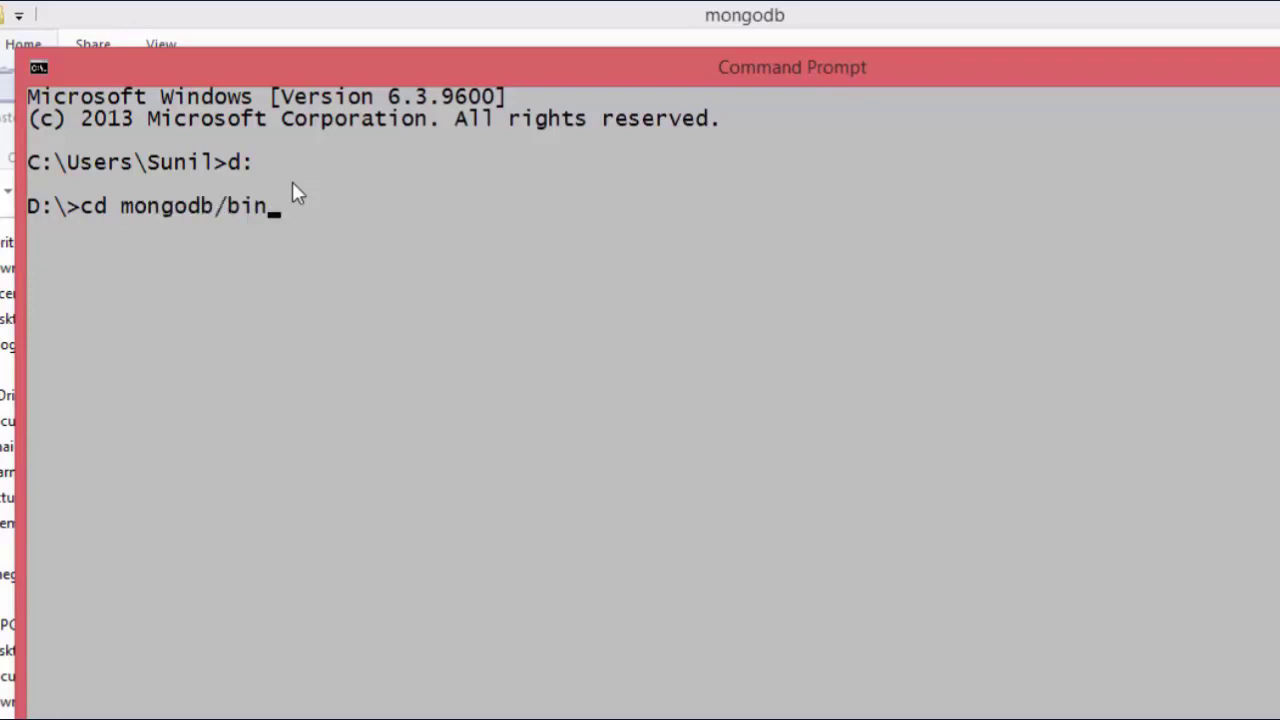
{"action": "key", "text": "Return"}
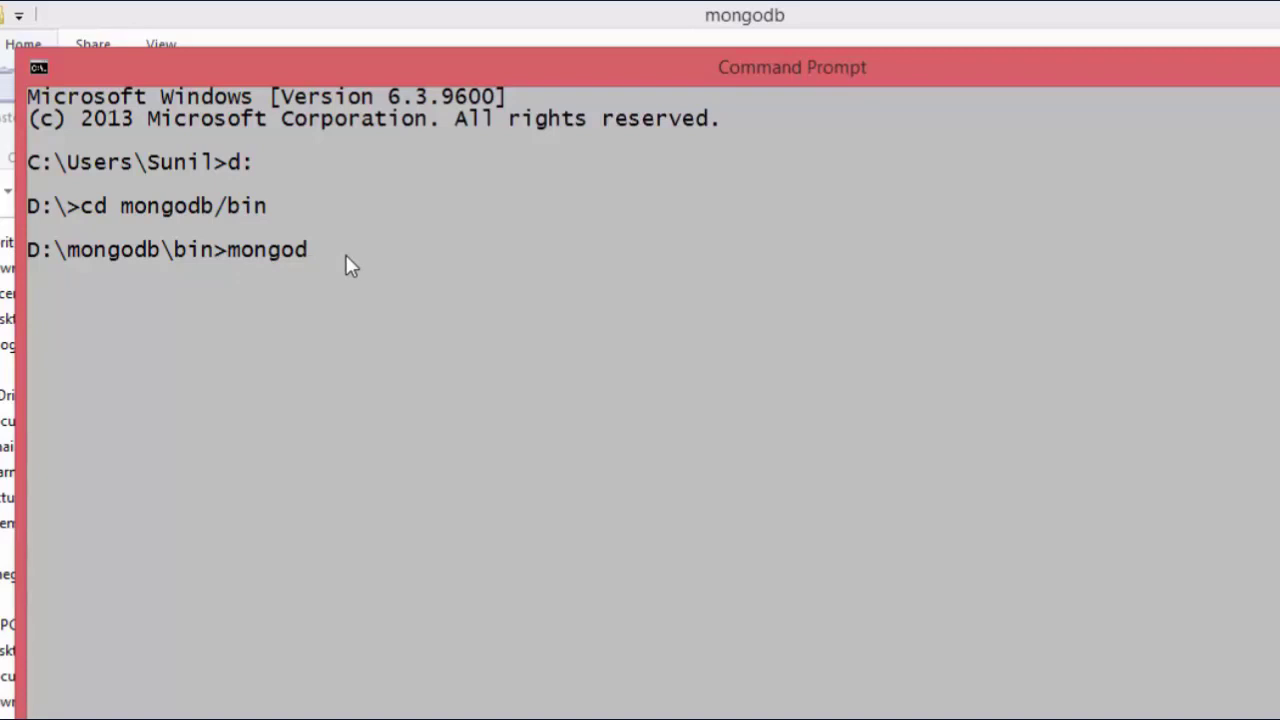
- Start the mongod server with --dbpath set to d:\mongodb\data\db
{"action": "type", "text": ".exe"}
{"action": "key", "text": "BackSpace"}
{"action": "key", "text": "BackSpace"}
{"action": "key", "text": "BackSpace"}
{"action": "key", "text": "BackSpace"}
{"action": "key", "text": "BackSpace"}
{"action": "key", "text": "BackSpace"}
{"action": "key", "text": "BackSpace"}
{"action": "type", "text": "pa"}
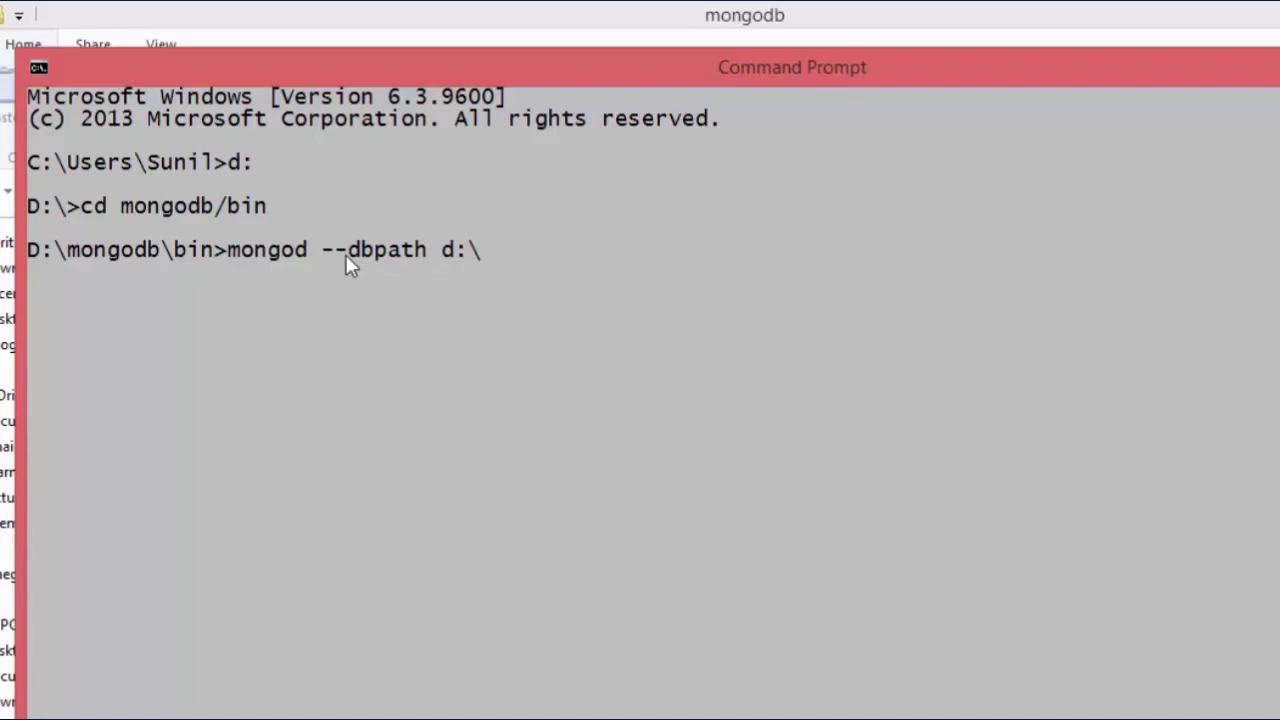
{"action": "type", "text": "th d:\\mongodb\\d"}
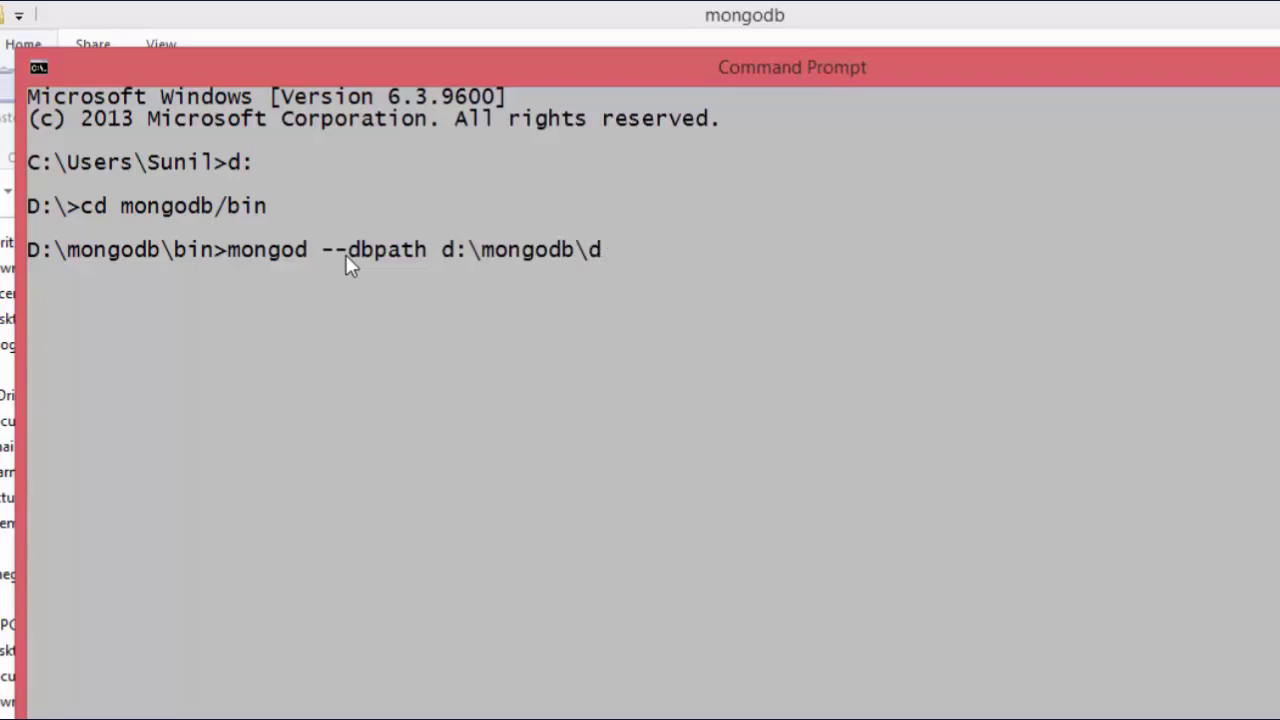
{"action": "type", "text": "b"}
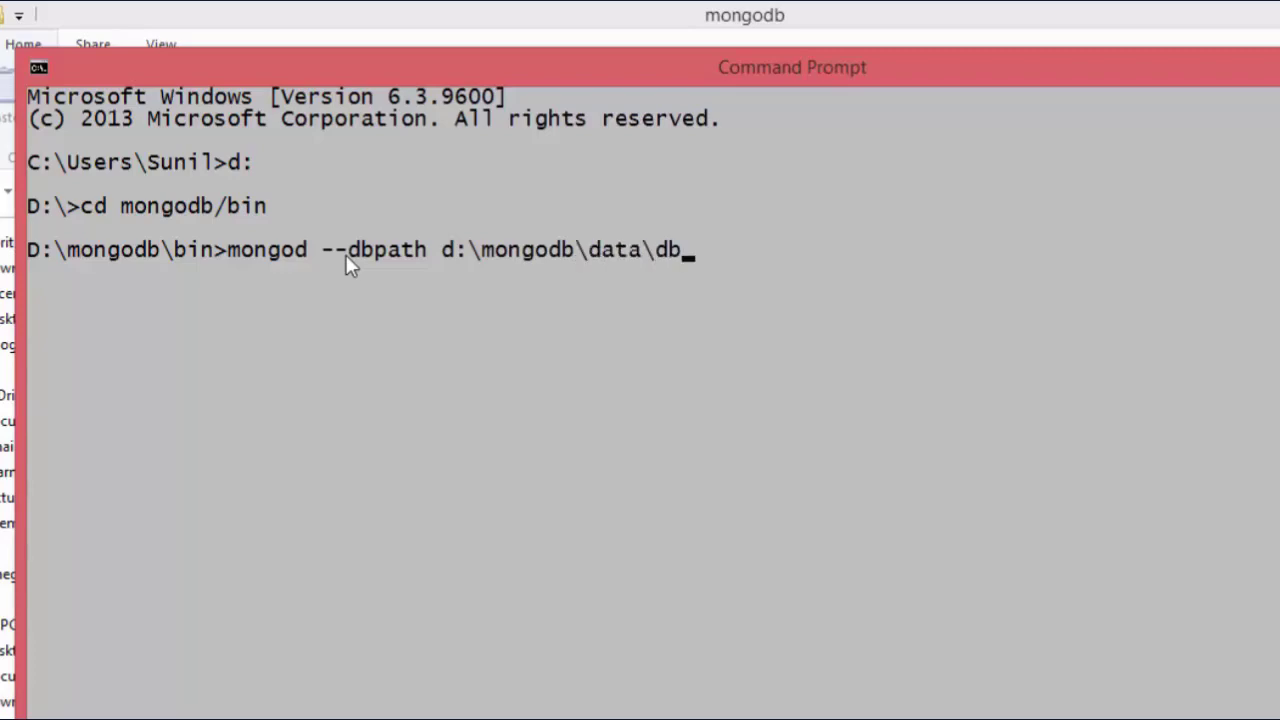
{"action": "key", "text": "Return"}
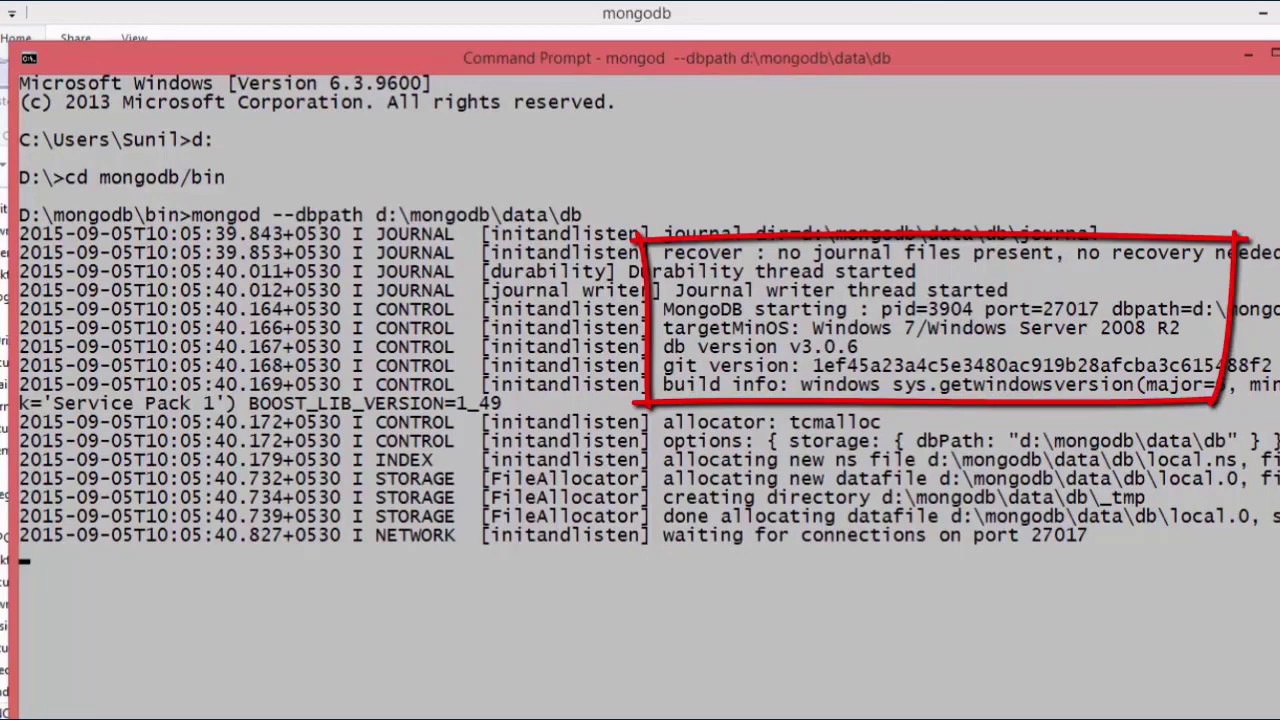
- Examine the mongod startup log for the database version, the dbPath option and the port it listens on
{"action": "scroll", "coordinate": [649, 320], "scroll_direction": "right", "scroll_amount": 5}
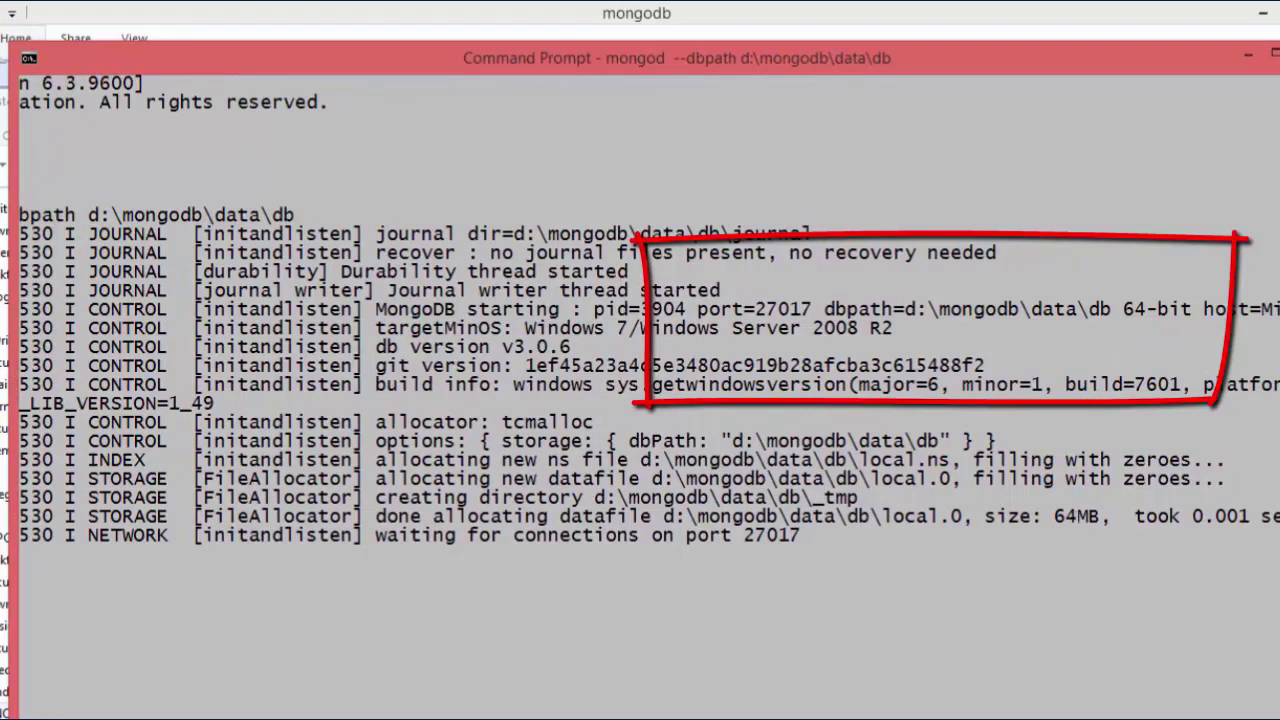
{"action": "scroll", "coordinate": [648, 310], "scroll_direction": "right", "scroll_amount": 3}
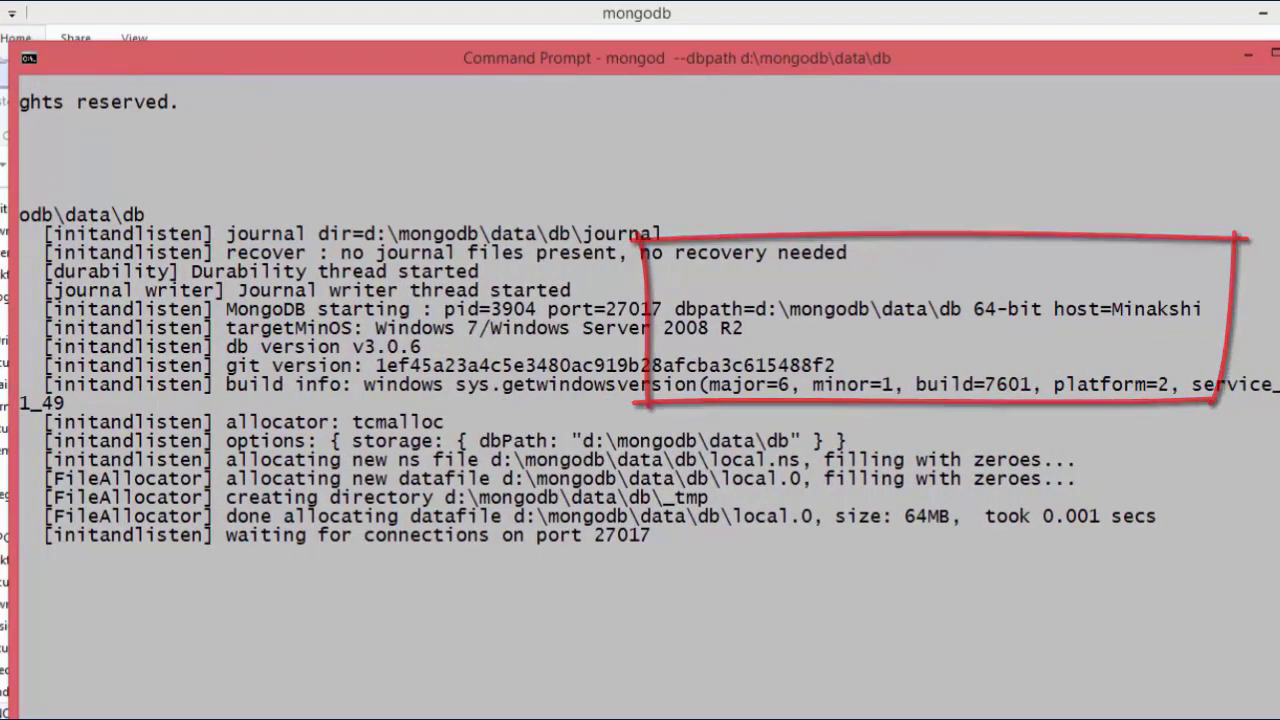
{"action": "scroll", "coordinate": [152, 703], "scroll_direction": "left", "scroll_amount": 5}
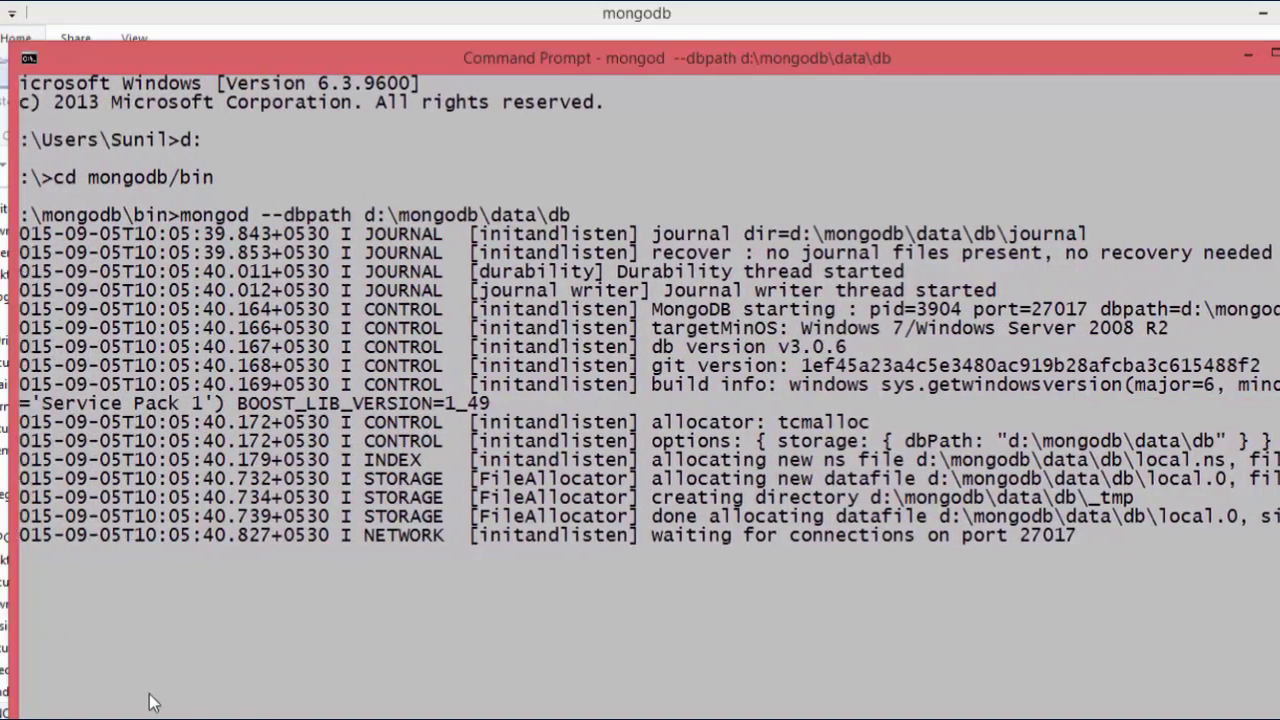
{"action": "scroll", "coordinate": [152, 703], "scroll_direction": "left", "scroll_amount": 1}
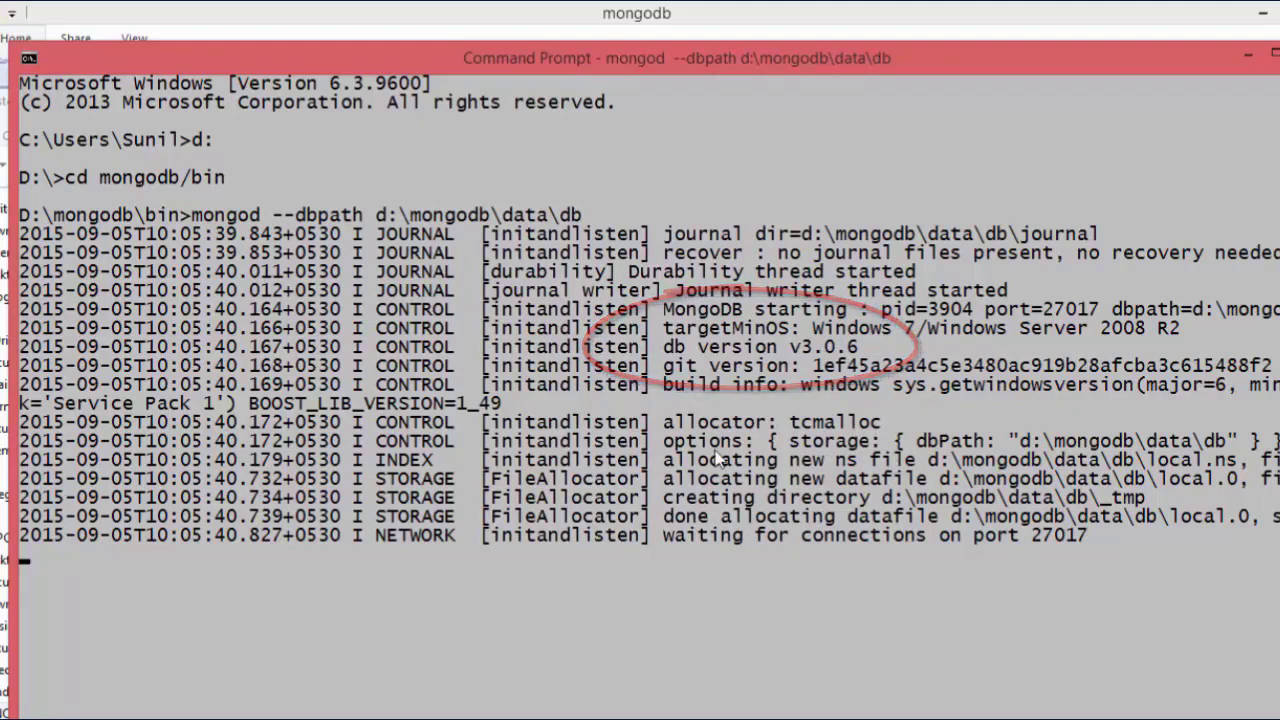
{"action": "right_click", "coordinate": [664, 448]}
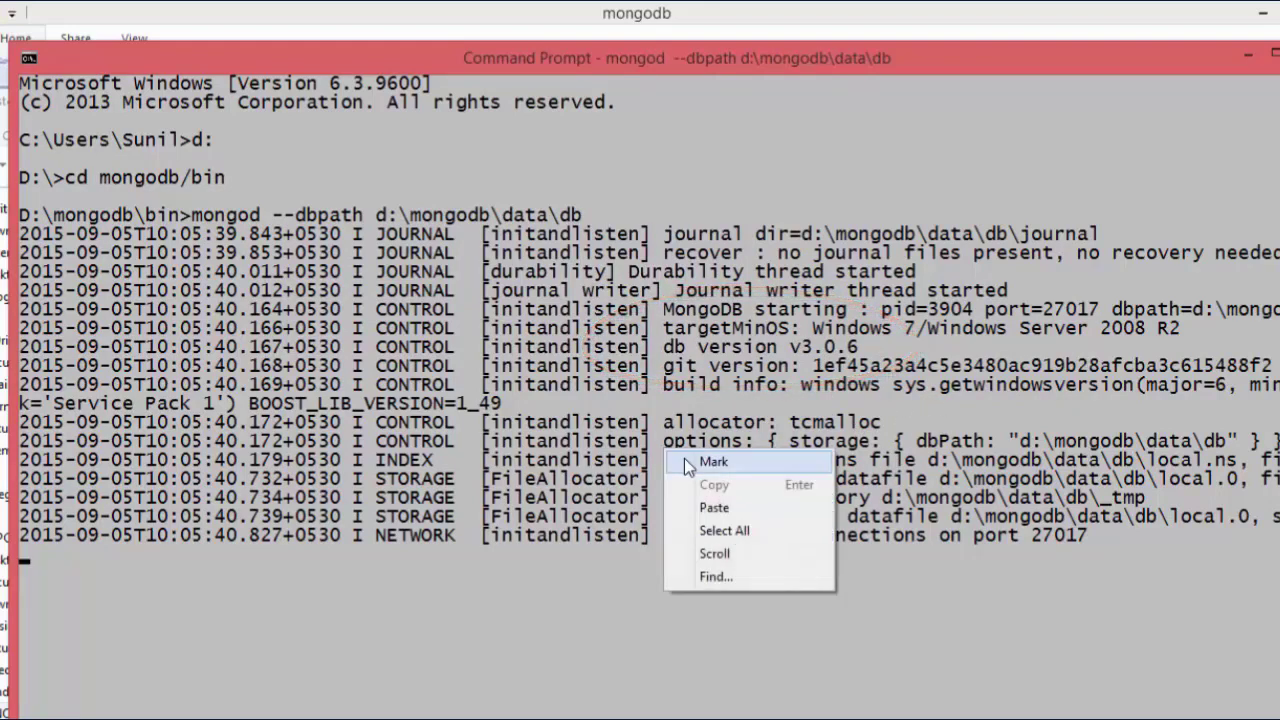
{"action": "left_click", "coordinate": [672, 458]}
{"action": "left_click_drag", "start_coordinate": [665, 441], "coordinate": [1266, 452]}
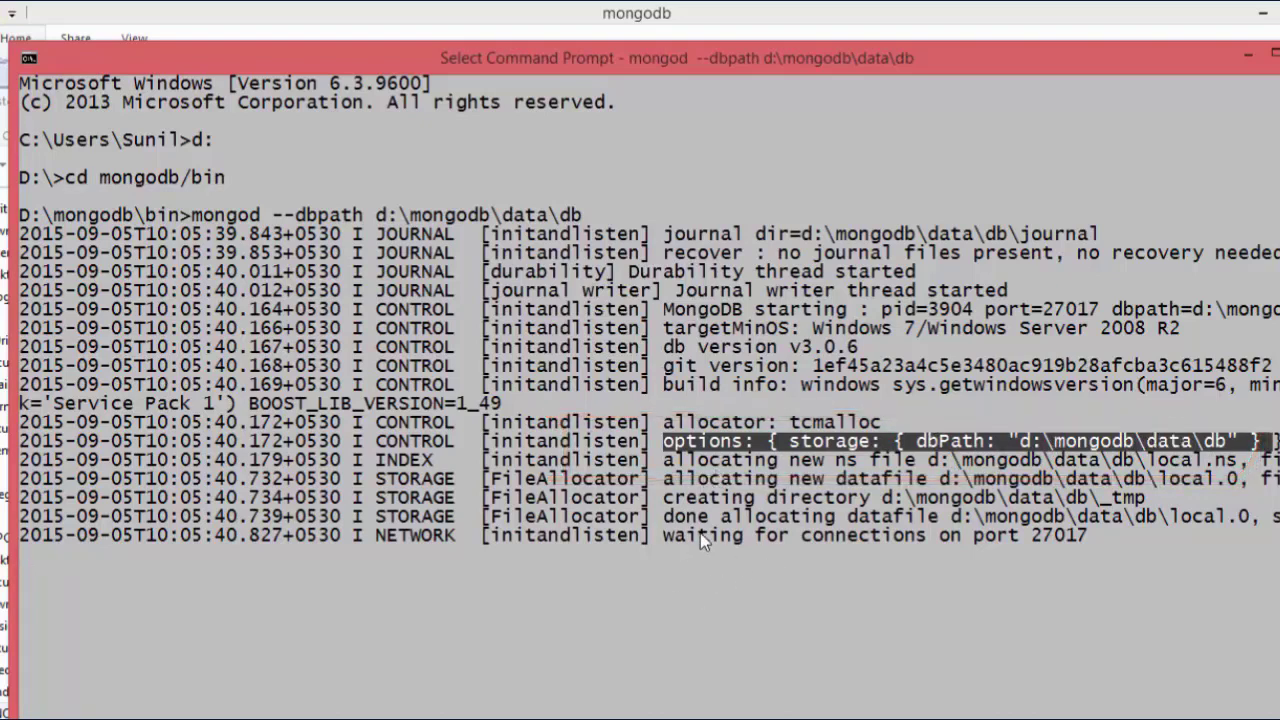
{"action": "mouse_move", "coordinate": [686, 536]}
{"action": "left_mouse_down"}
{"action": "mouse_move", "coordinate": [790, 550]}
{"action": "mouse_move", "coordinate": [1092, 539]}
{"action": "left_mouse_up"}
{"action": "left_click", "coordinate": [1080, 538]}
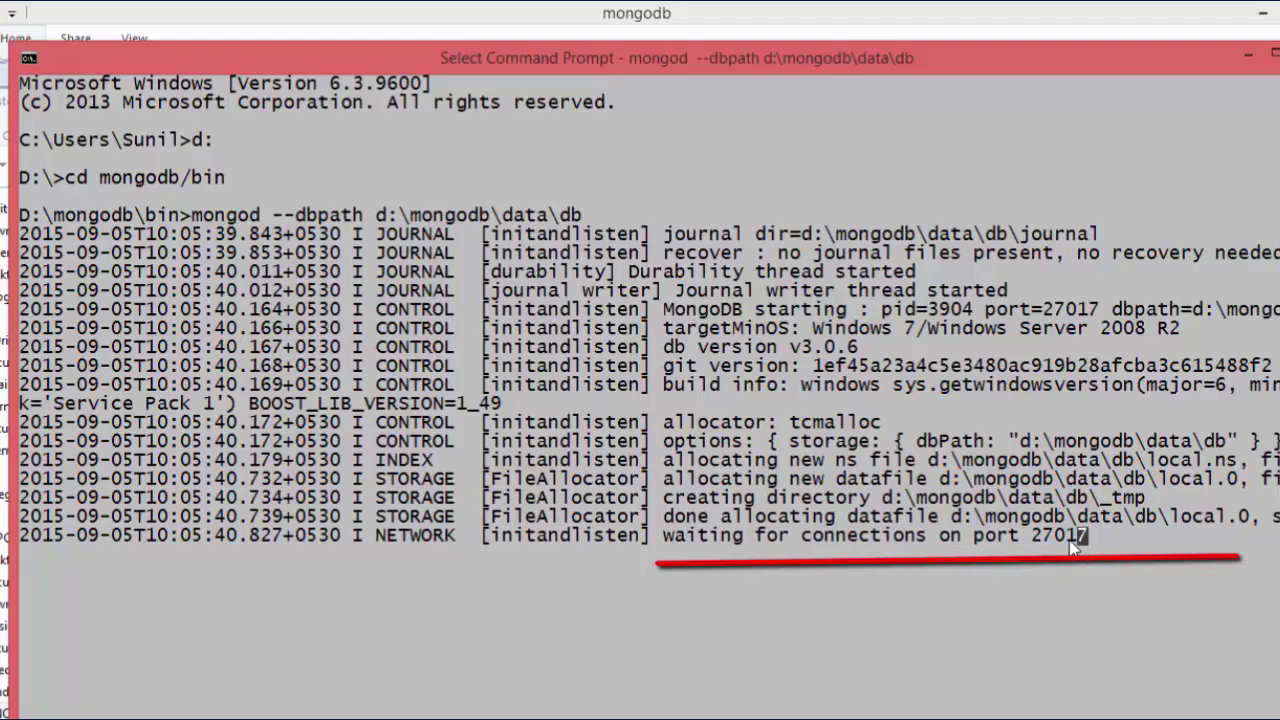
- Open a second Command Prompt window and change to the mongodb/bin directory on drive D
{"action": "right_click", "coordinate": [272, 718]}
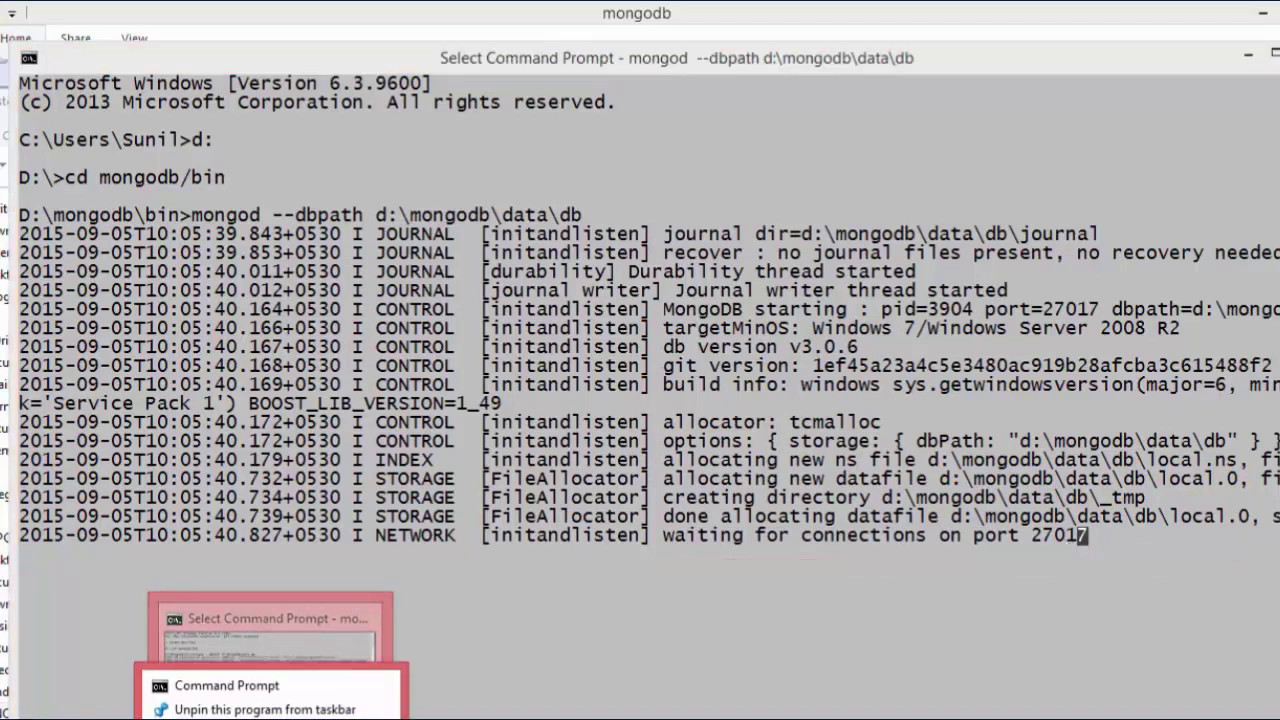
{"action": "left_click", "coordinate": [227, 681]}
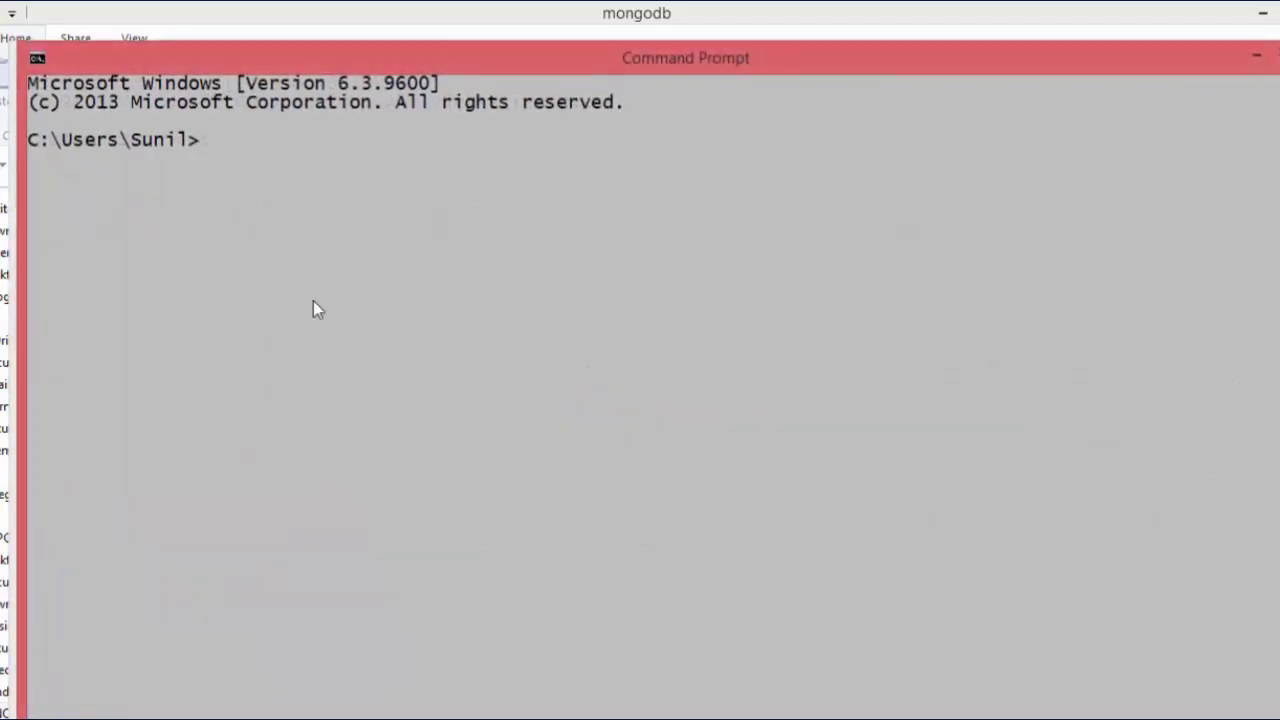
{"action": "type", "text": "d:"}
{"action": "key", "text": "Return"}
{"action": "type", "text": "cd mognd"}
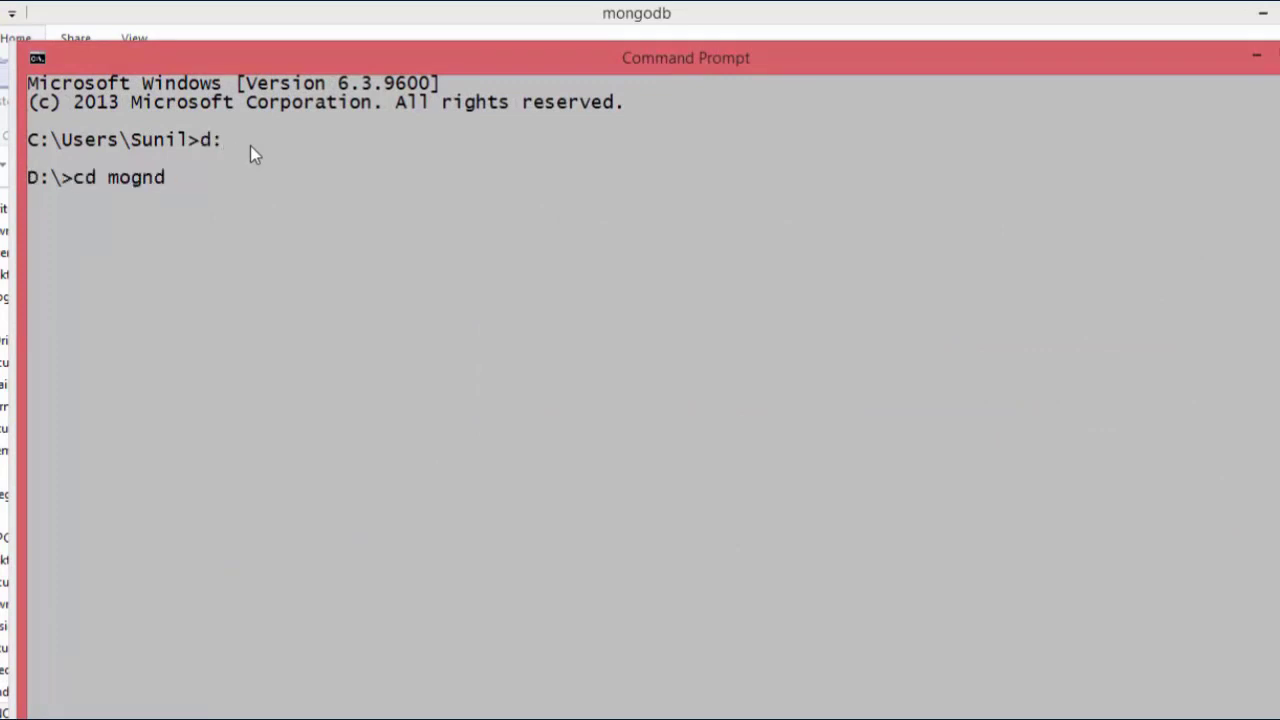
{"action": "key", "text": "BackSpace"}
{"action": "key", "text": "BackSpace"}
{"action": "key", "text": "BackSpace"}
{"action": "type", "text": "ngodb"}
{"action": "type", "text": "/d"}
{"action": "key", "text": "BackSpace"}
{"action": "type", "text": "bin"}
{"action": "key", "text": "Return"}
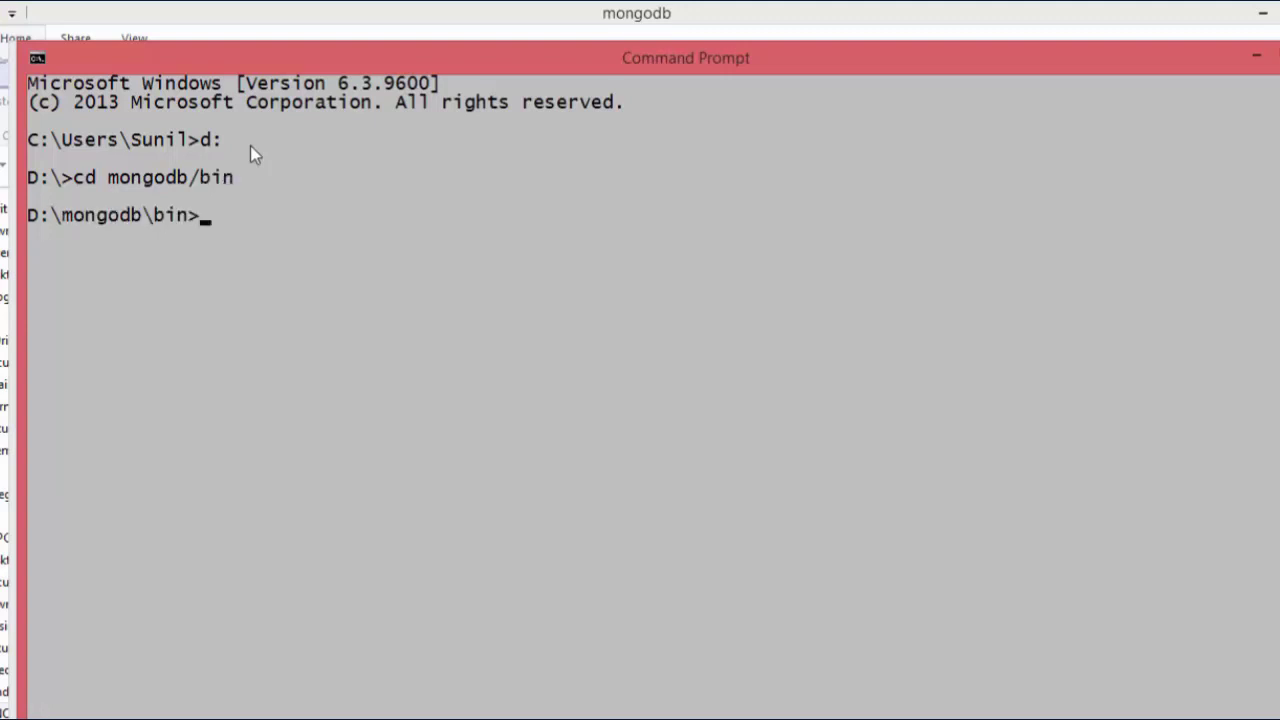
- Start the mongo shell, check the mongod server window for the incoming connection, and return to the shell
{"action": "type", "text": "mongo"}
{"action": "key", "text": "Return"}
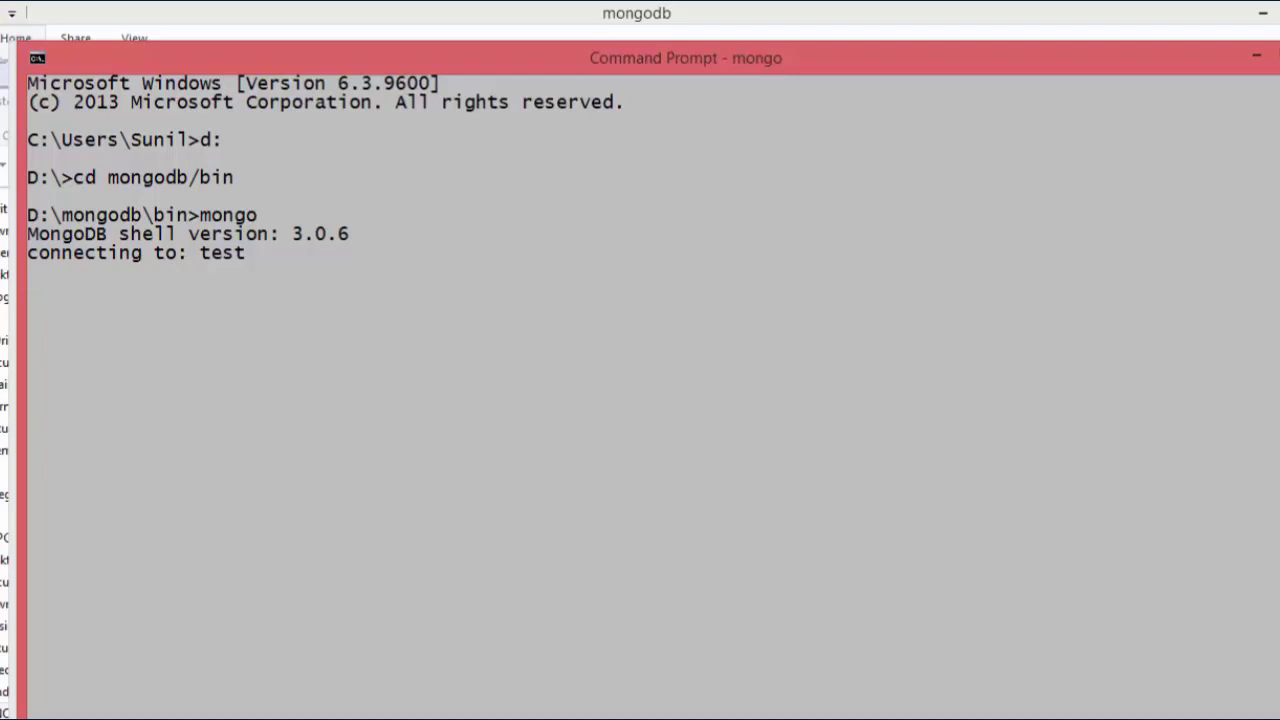
{"action": "left_click", "coordinate": [221, 675]}
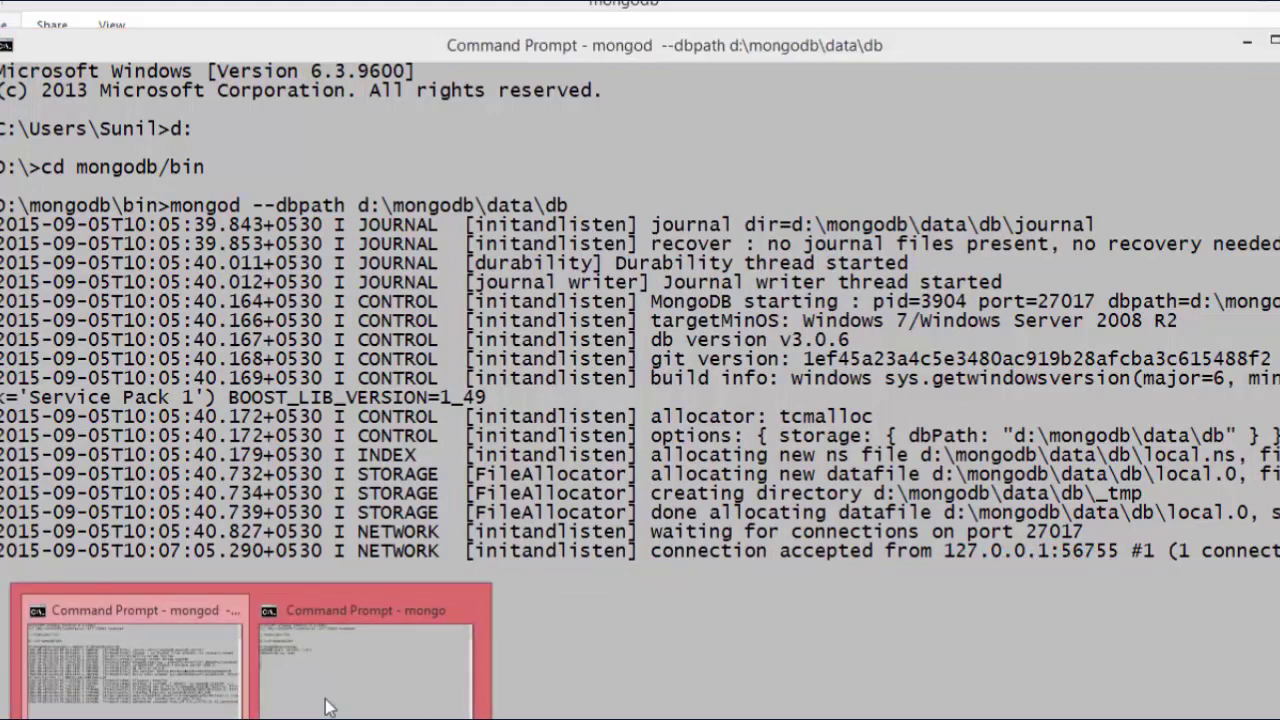
{"action": "left_click", "coordinate": [369, 669]}
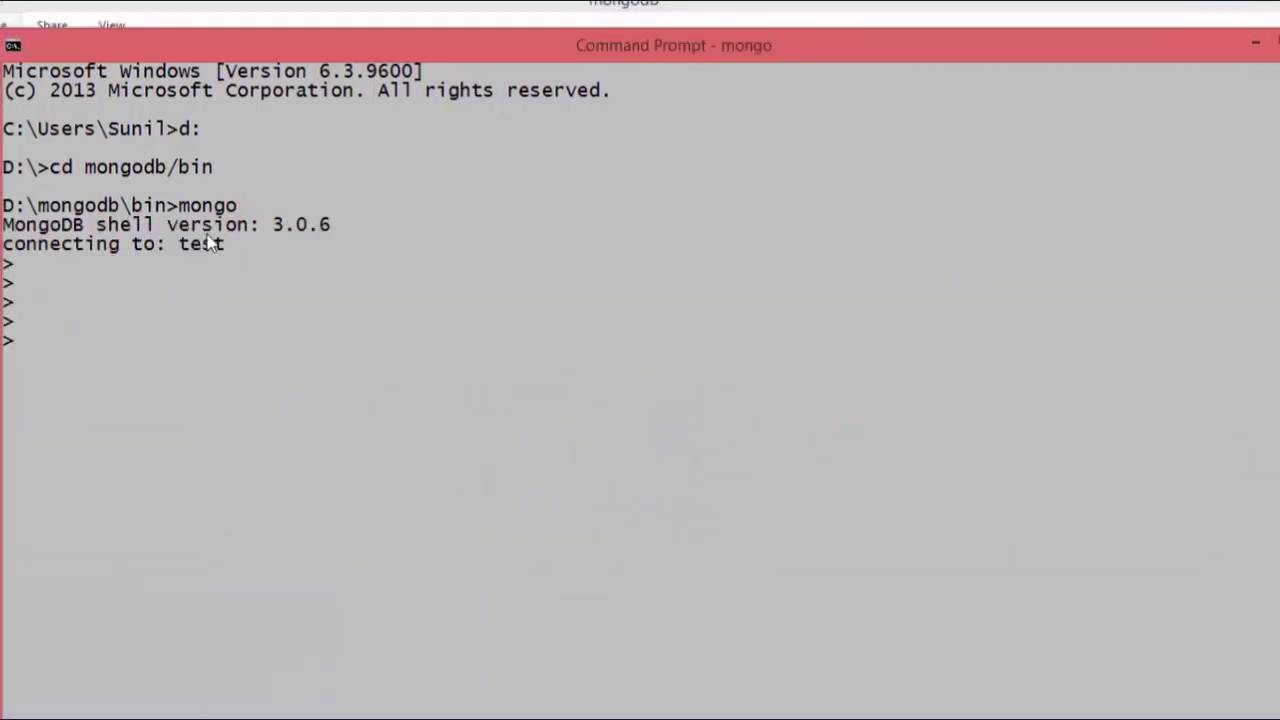
- List the databases with show dbs and switch to a database called databaseName
{"action": "type", "text": "show dbs"}
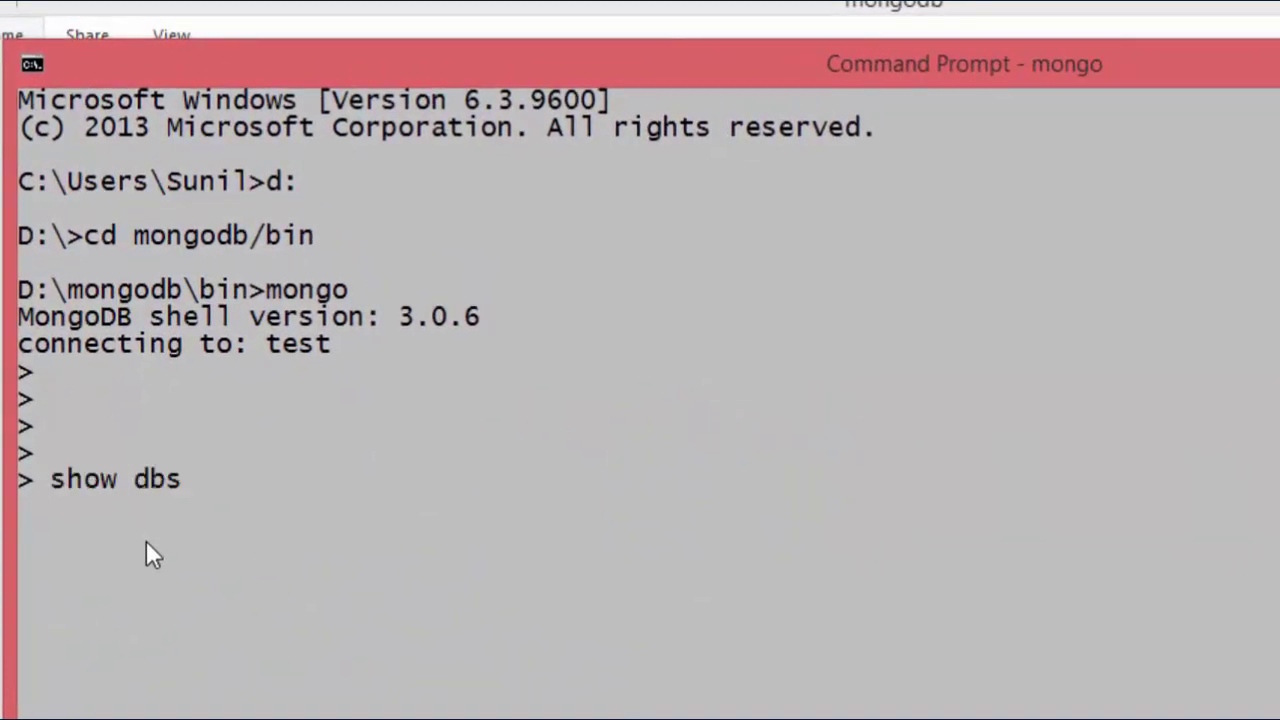
{"action": "key", "text": "Return"}
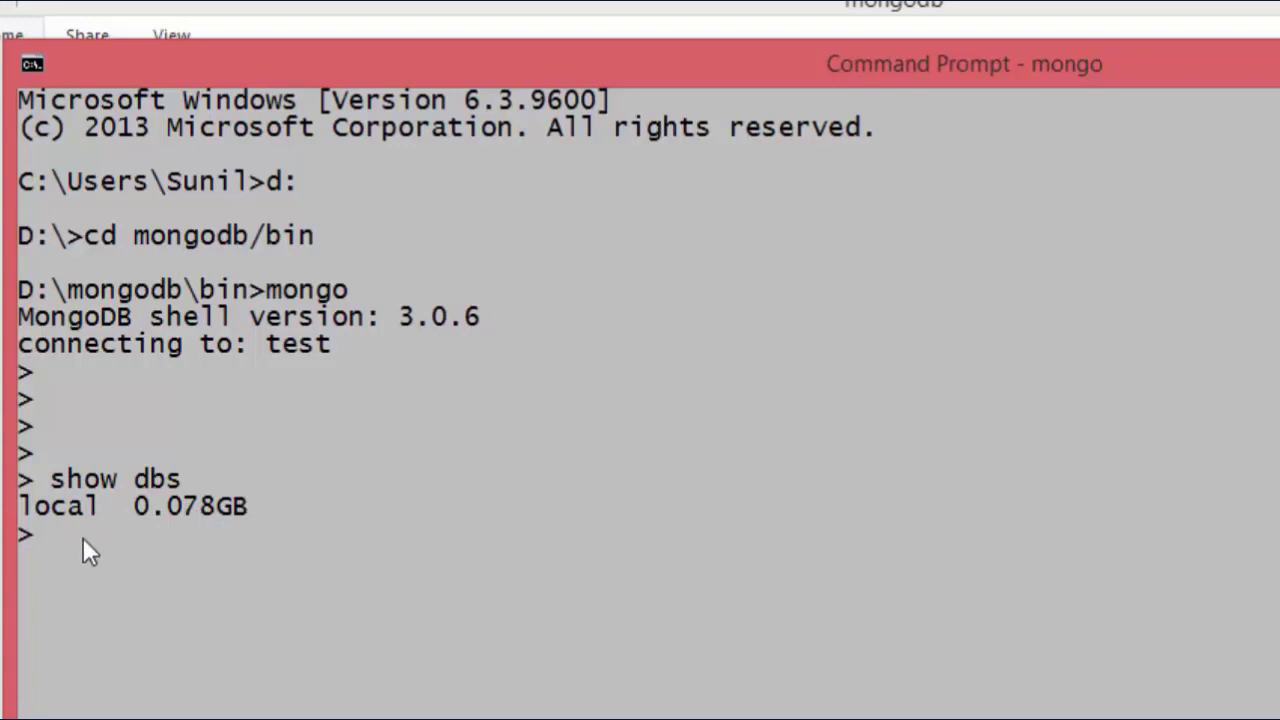
{"action": "type", "text": "use database"}
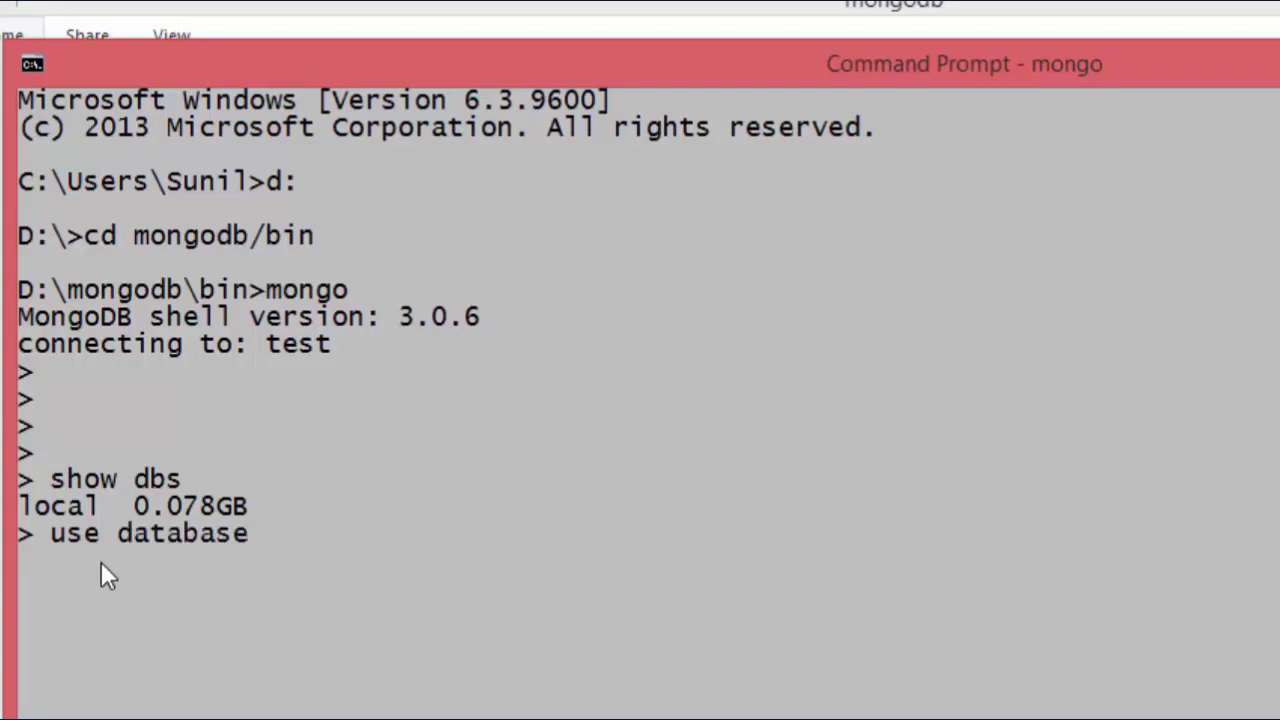
{"action": "type", "text": "Name"}
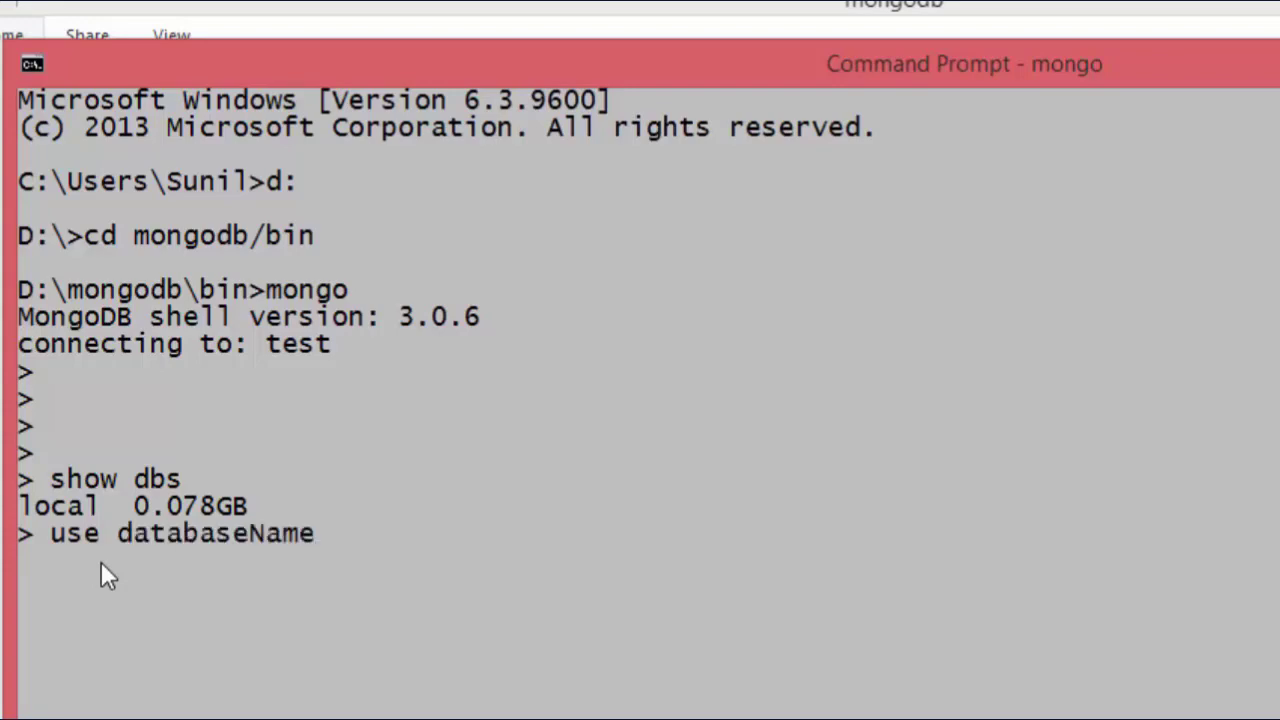
{"action": "key", "text": "Return"}
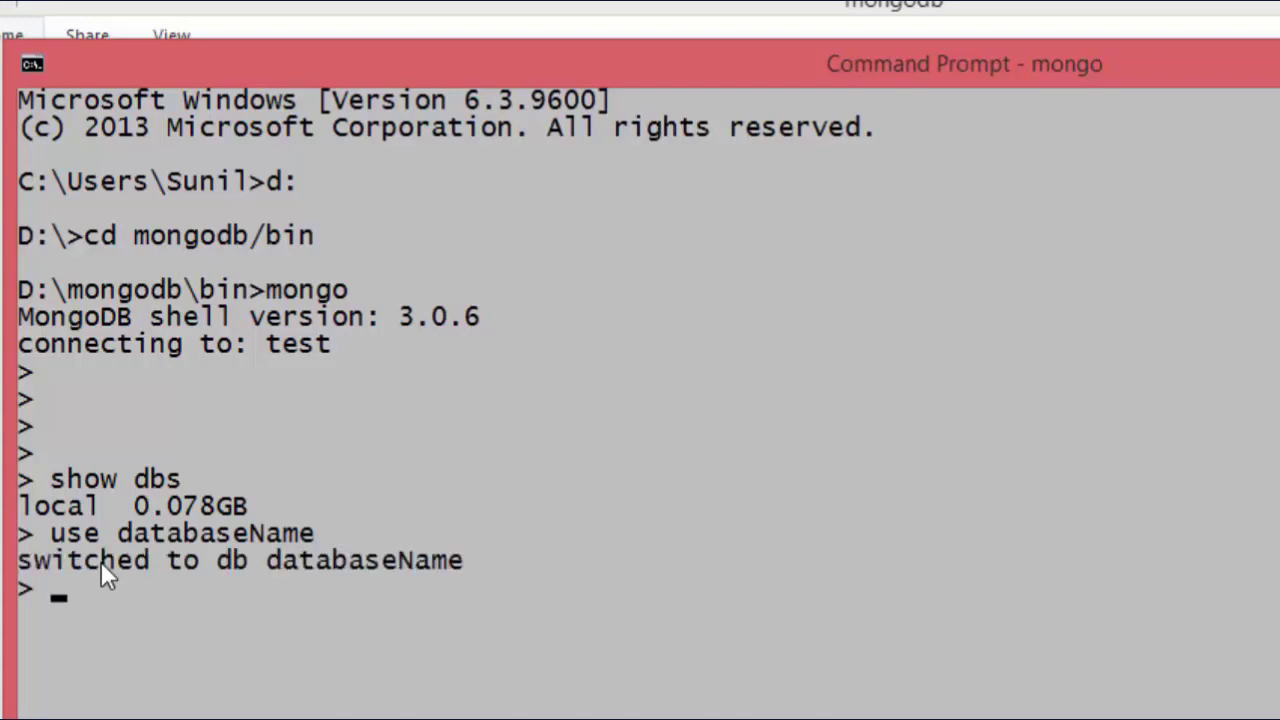
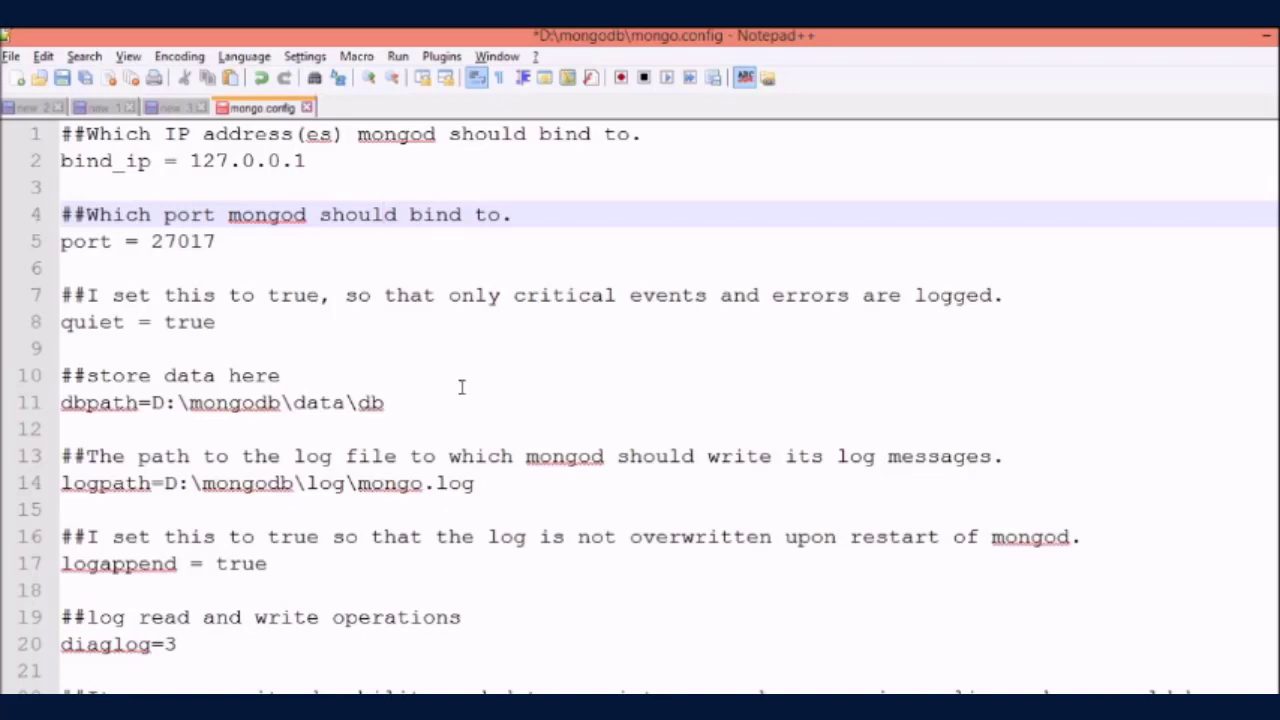
- Examine the bind_ip, port and quiet settings in mongo.config, after a brief look at the file in the D:\mongodb folder
{"action": "key", "text": "alt+Tab"}
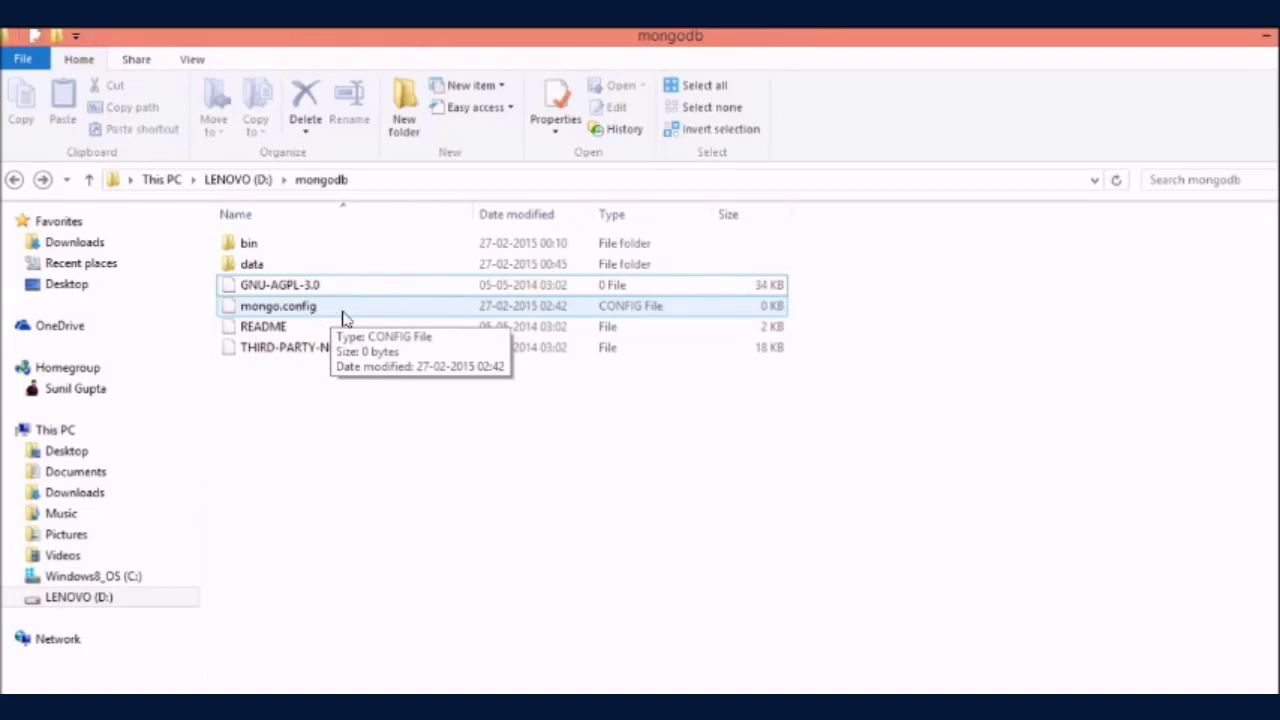
{"action": "key", "text": "alt+Tab"}
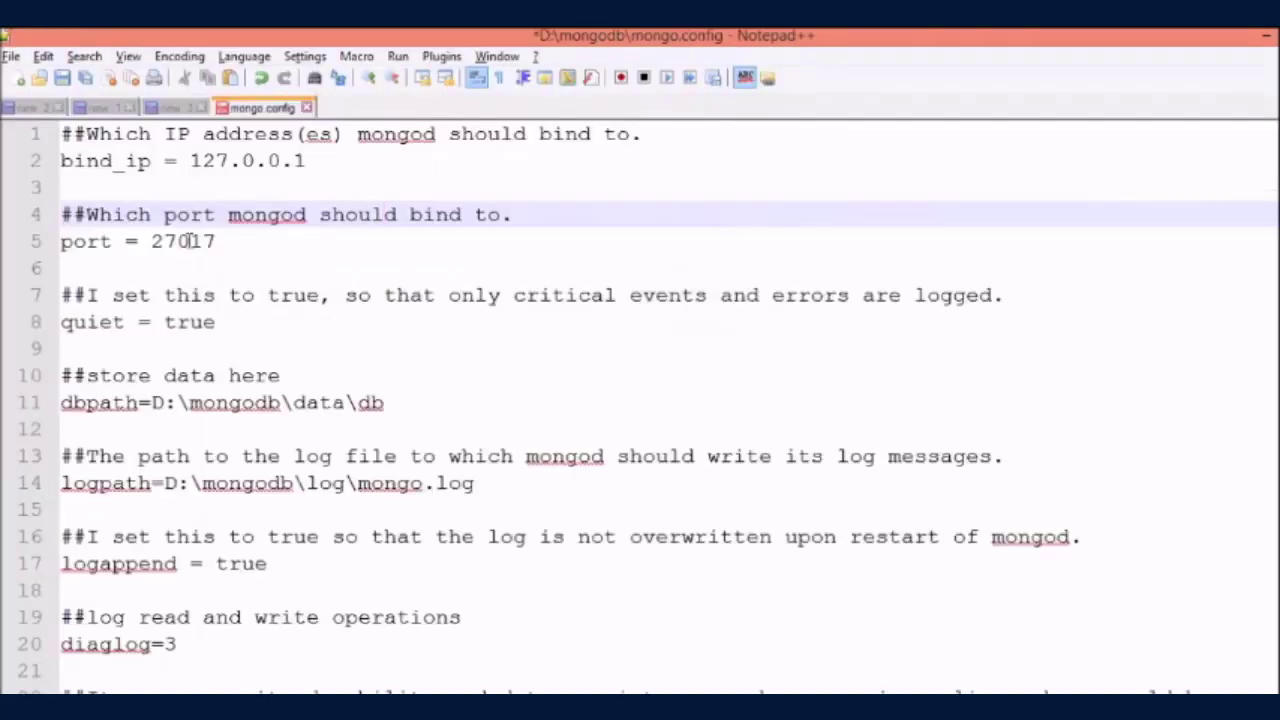
{"action": "double_click", "coordinate": [110, 163]}
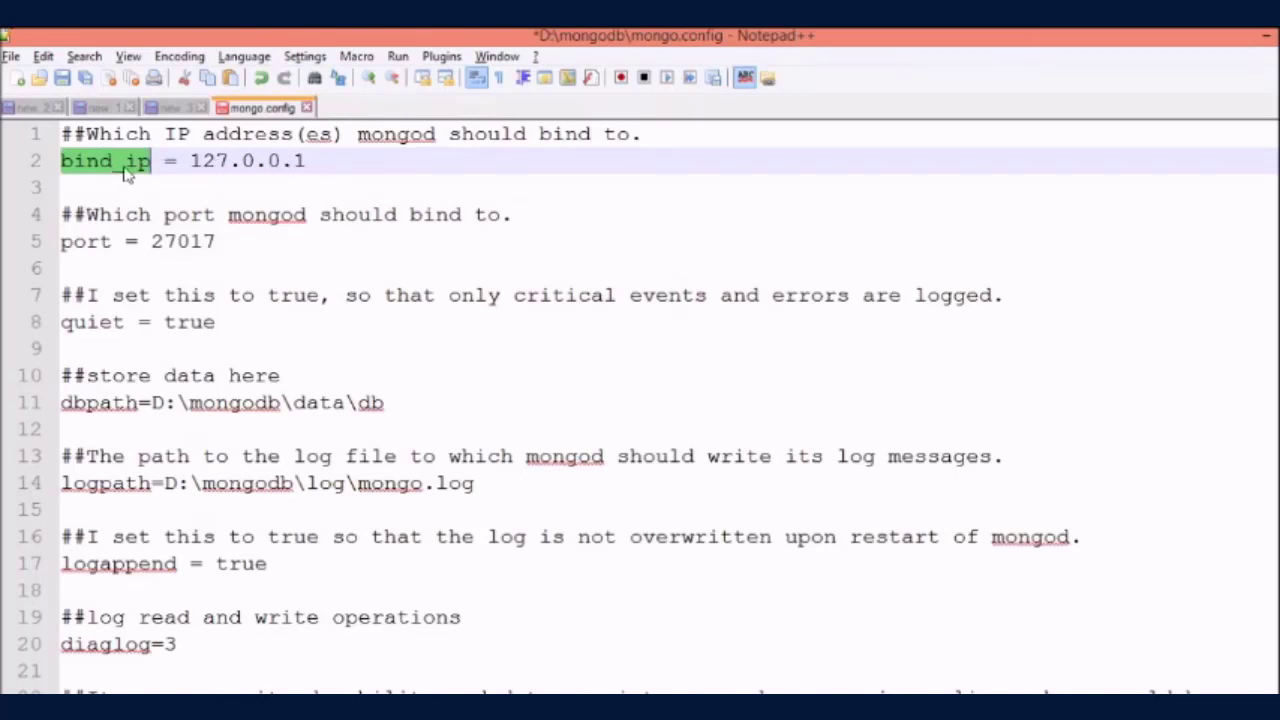
{"action": "left_click", "coordinate": [189, 160]}
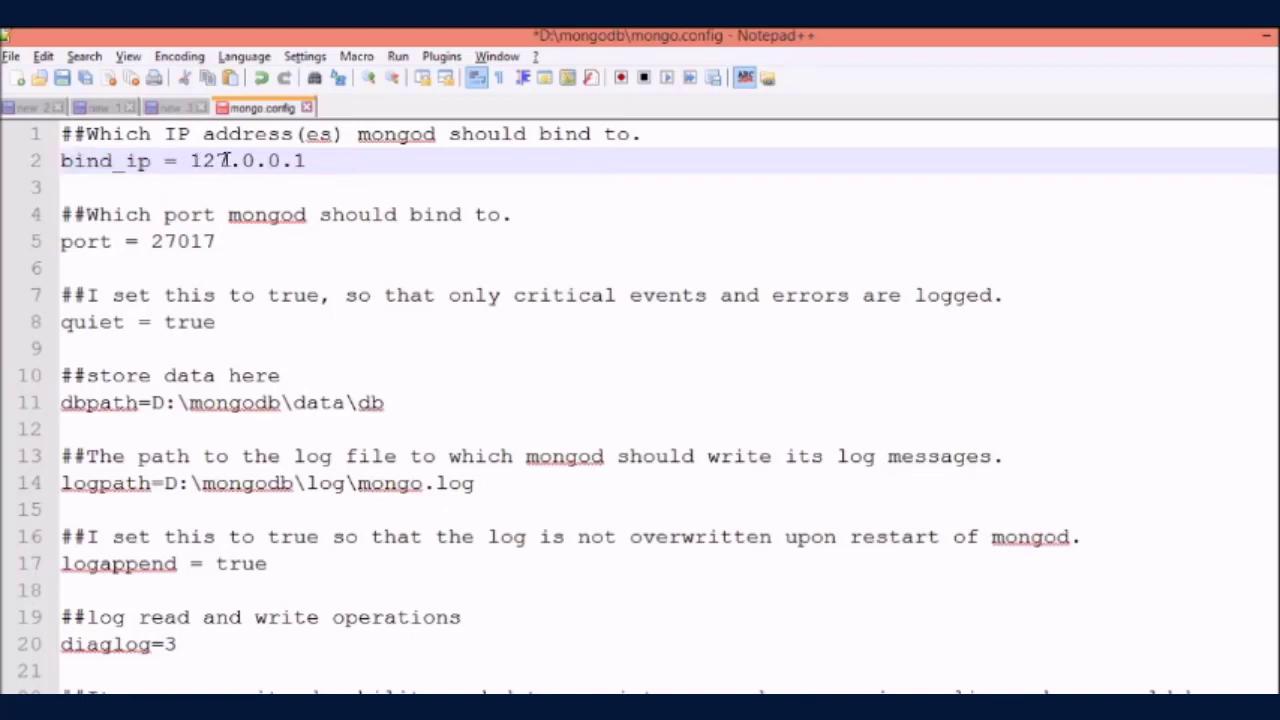
{"action": "left_click", "coordinate": [316, 160], "text": "shift"}
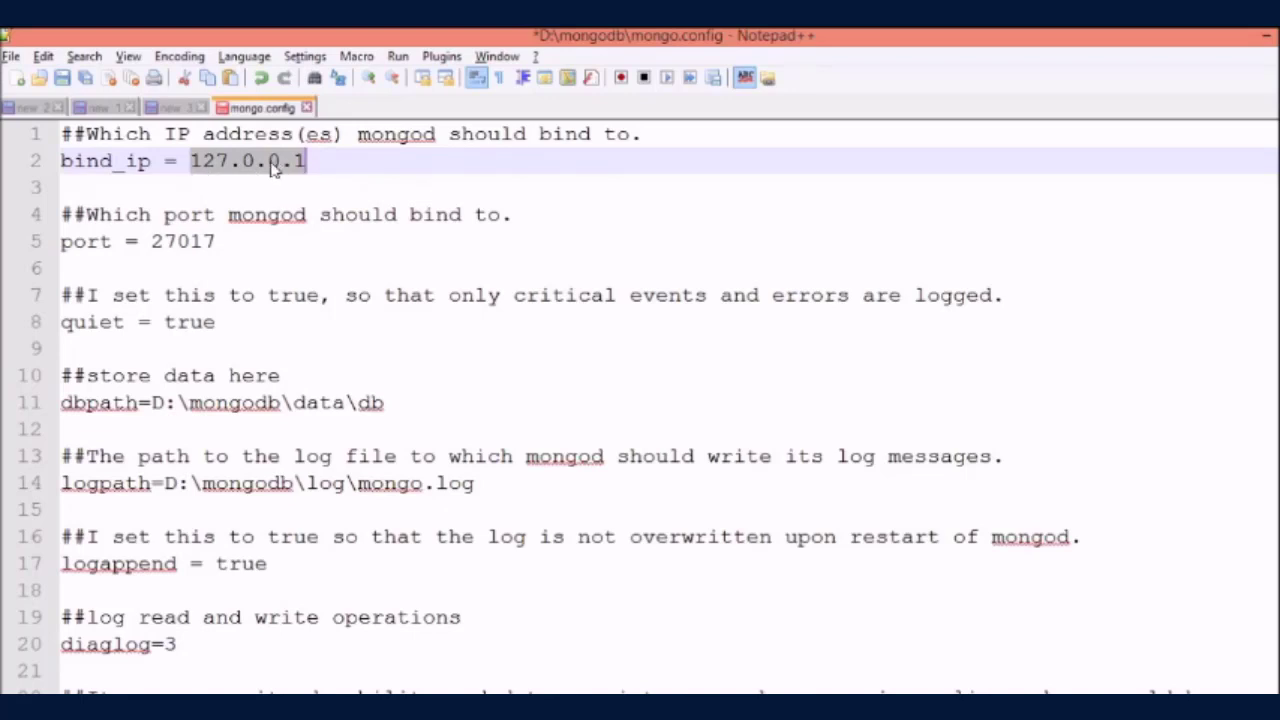
{"action": "double_click", "coordinate": [86, 243]}
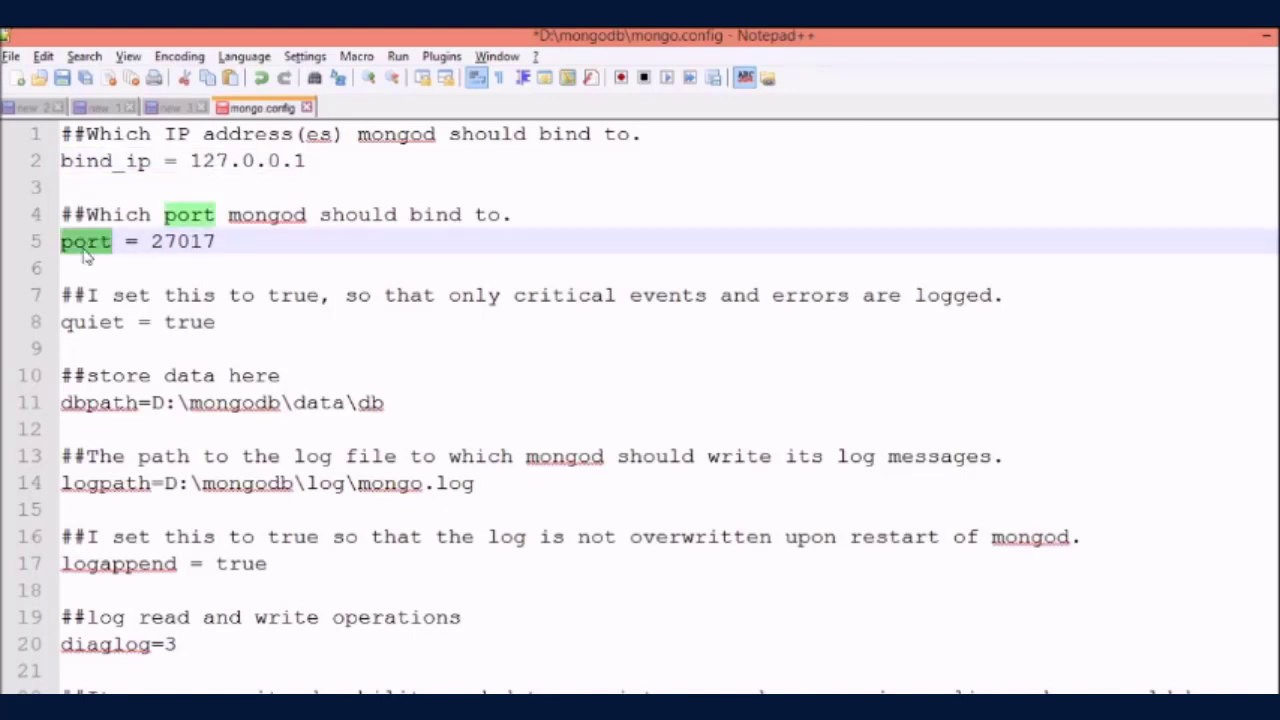
{"action": "left_click", "coordinate": [86, 252]}
{"action": "double_click", "coordinate": [166, 248]}
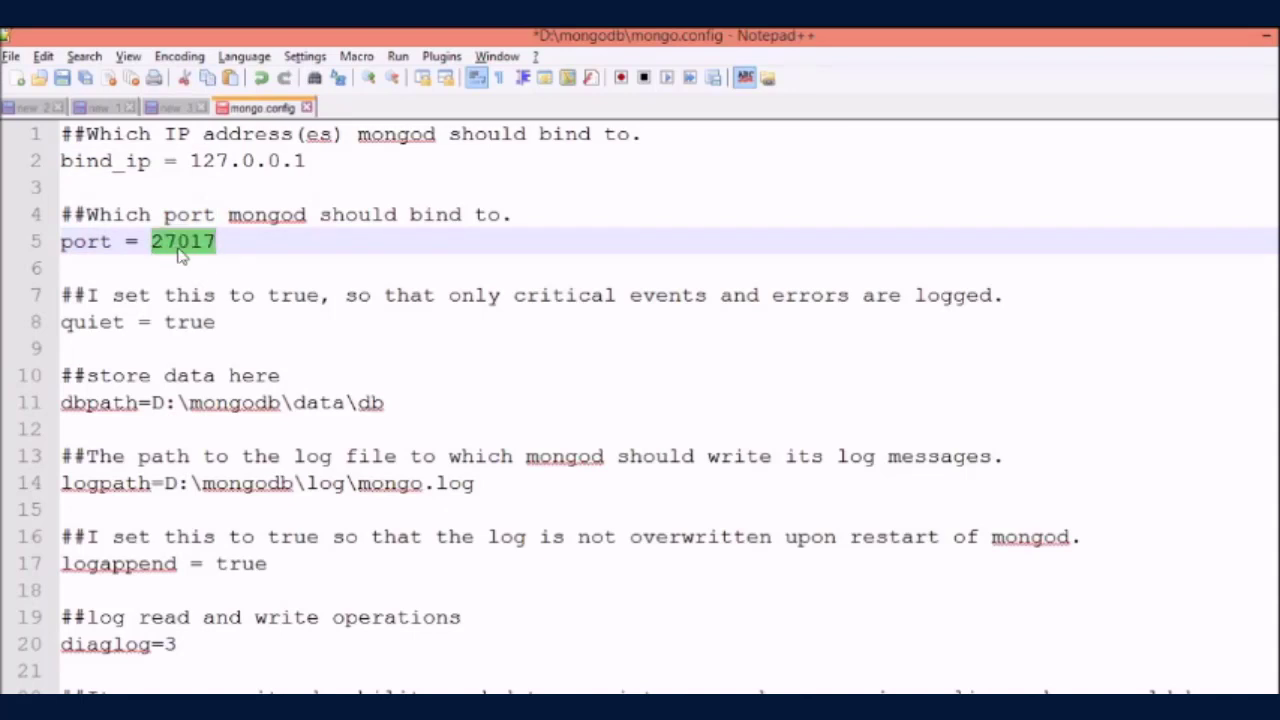
{"action": "double_click", "coordinate": [101, 326]}
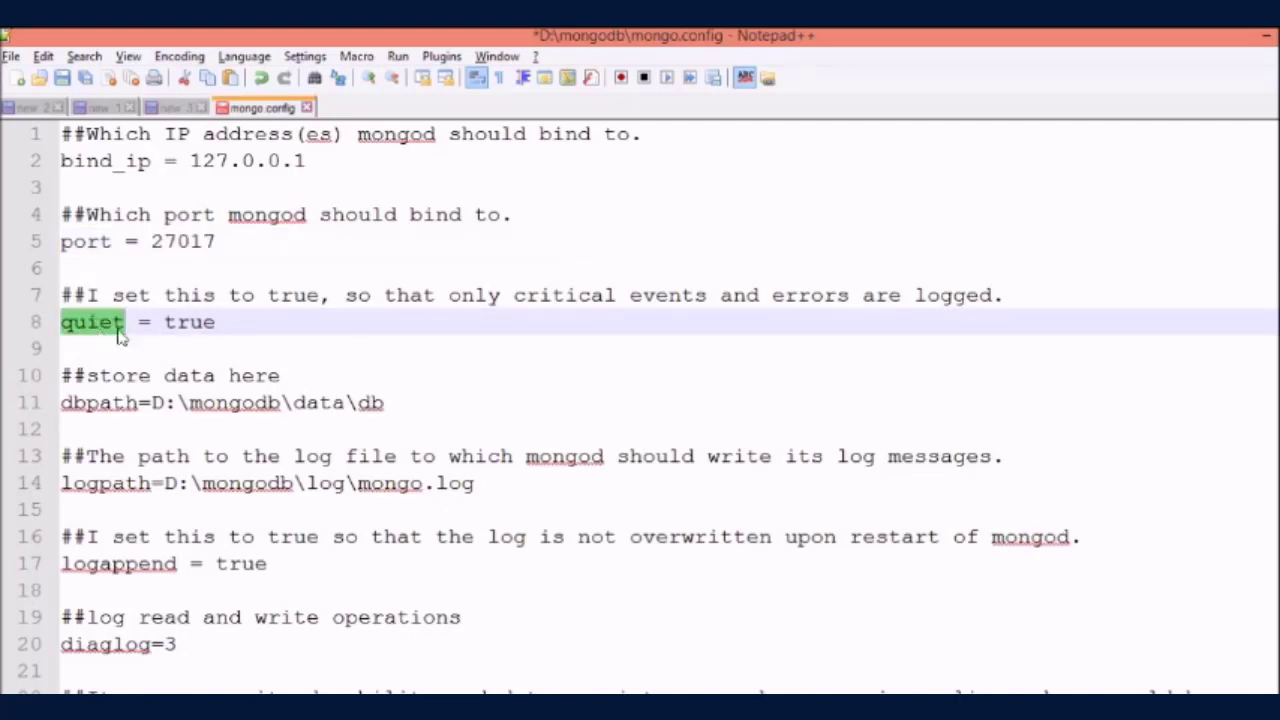
{"action": "double_click", "coordinate": [205, 323]}
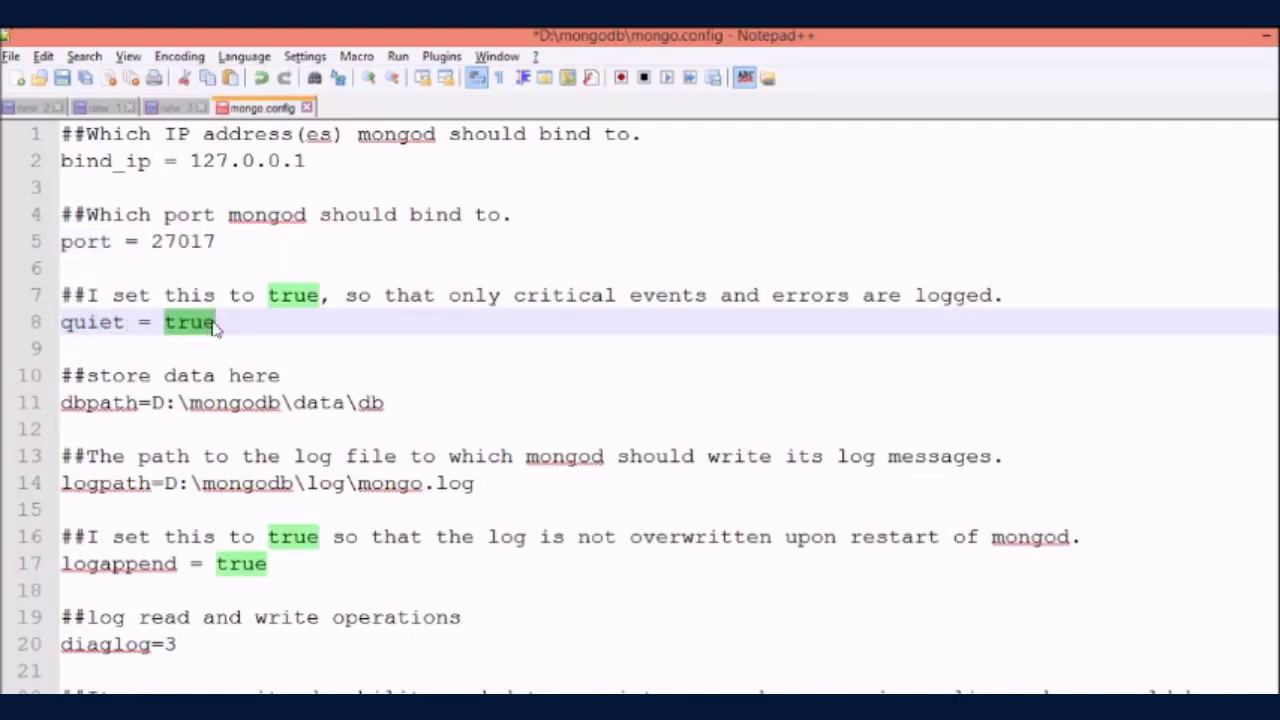
{"action": "left_click", "coordinate": [315, 325]}
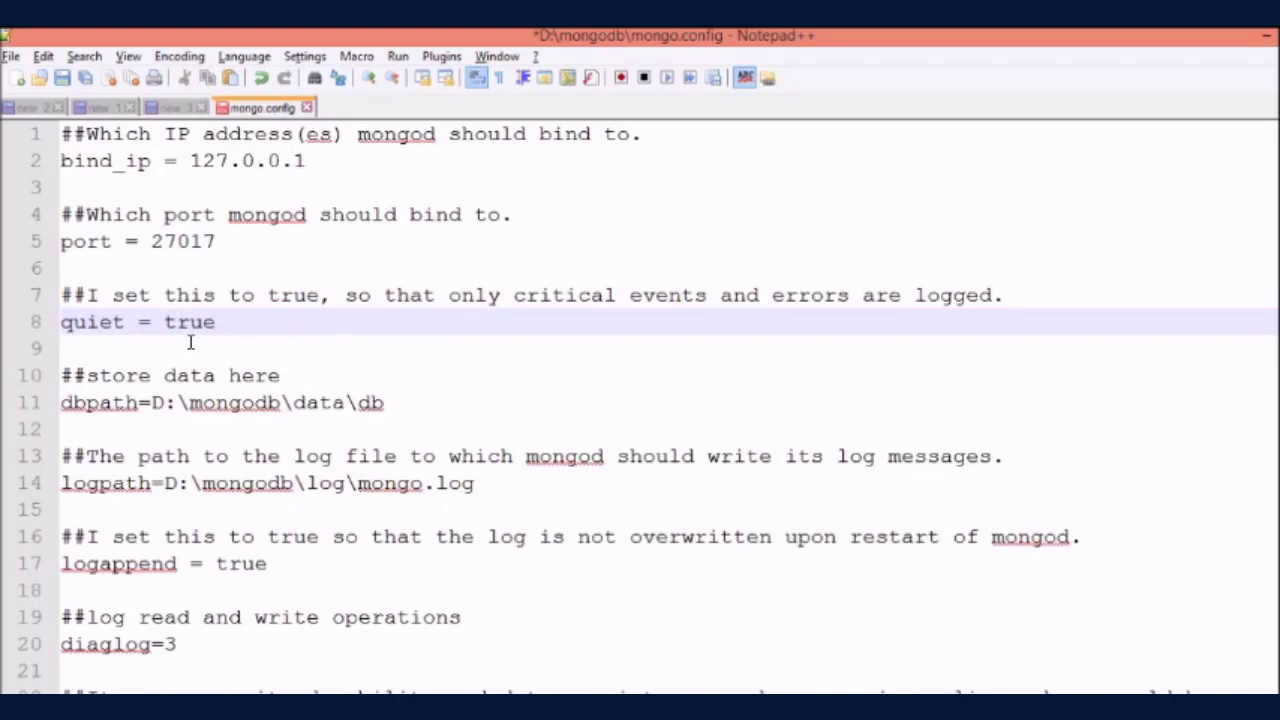
- Examine the dbpath and logpath entries in mongo.config, including the folder portion of the log path
{"action": "double_click", "coordinate": [108, 403]}
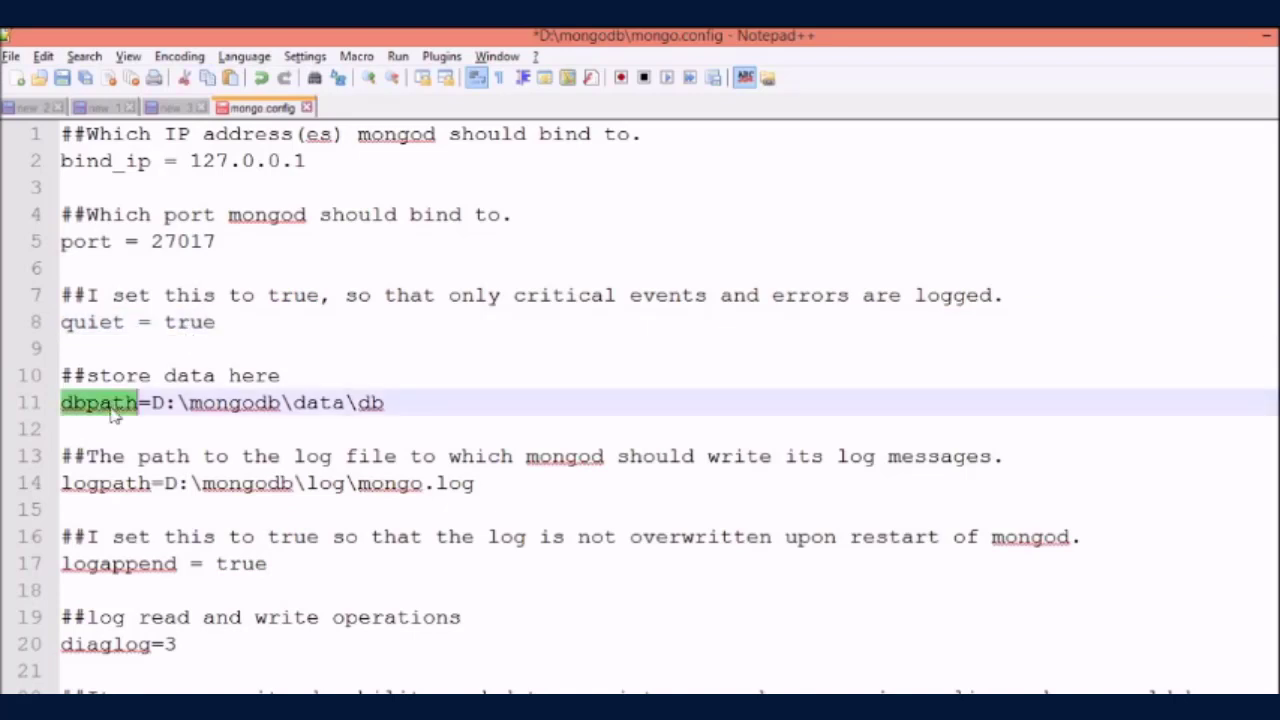
{"action": "left_click", "coordinate": [113, 410]}
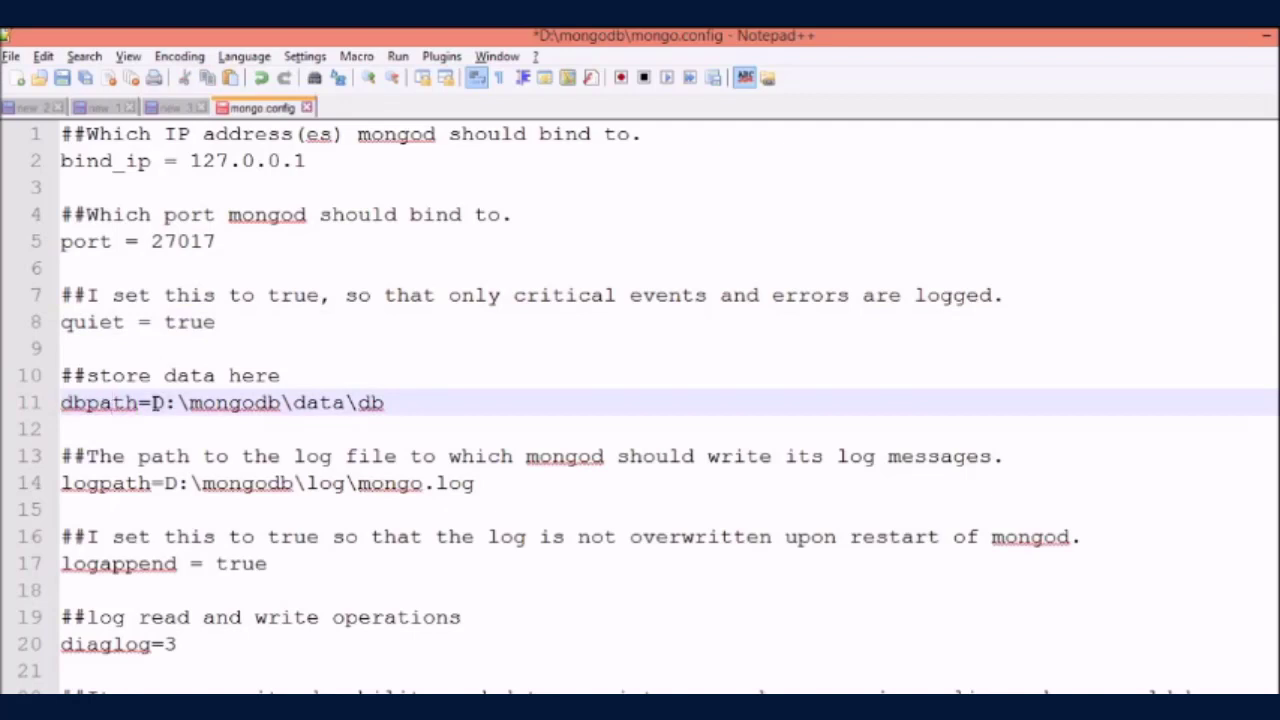
{"action": "left_click", "coordinate": [151, 404]}
{"action": "left_click", "coordinate": [113, 481]}
{"action": "double_click", "coordinate": [113, 481]}
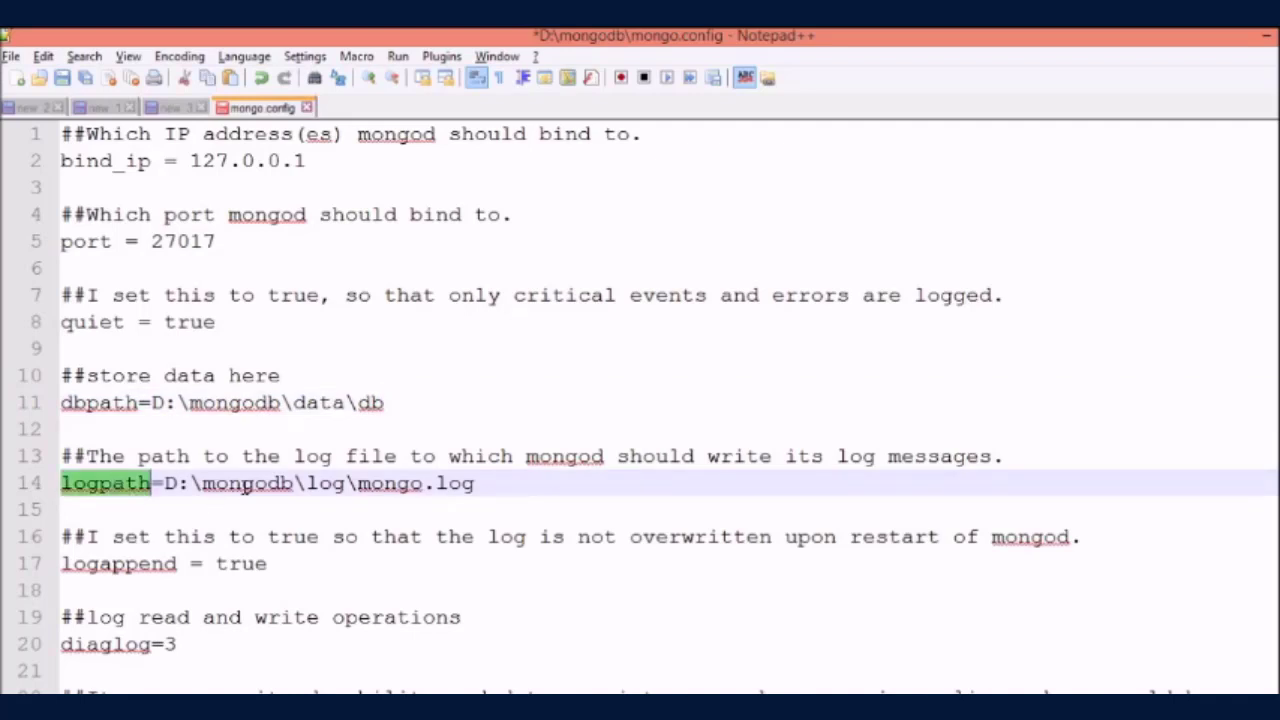
{"action": "left_click", "coordinate": [163, 483]}
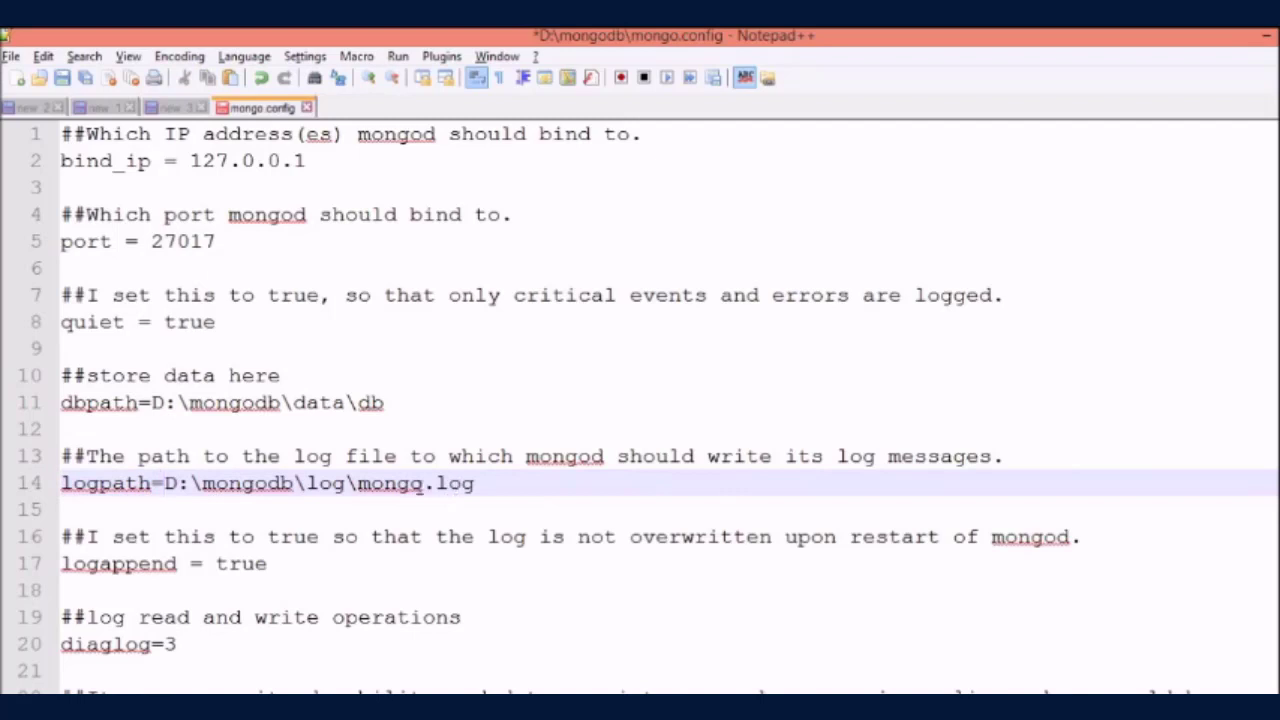
{"action": "left_click", "coordinate": [357, 484], "text": "shift"}
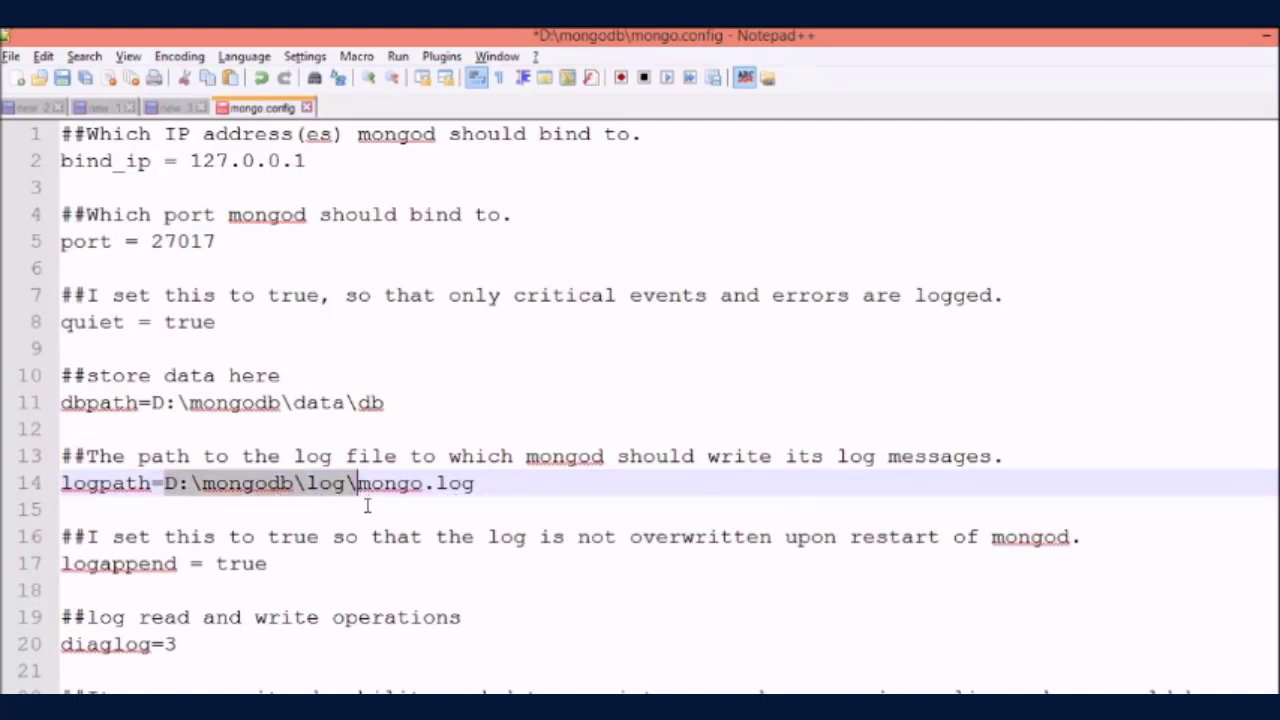
{"action": "left_click", "coordinate": [523, 503]}
- In File Explorer, create a folder named log inside D:\mongodb, look inside it and return to the mongodb folder
{"action": "key", "text": "alt+Tab"}
{"action": "right_click", "coordinate": [394, 434]}
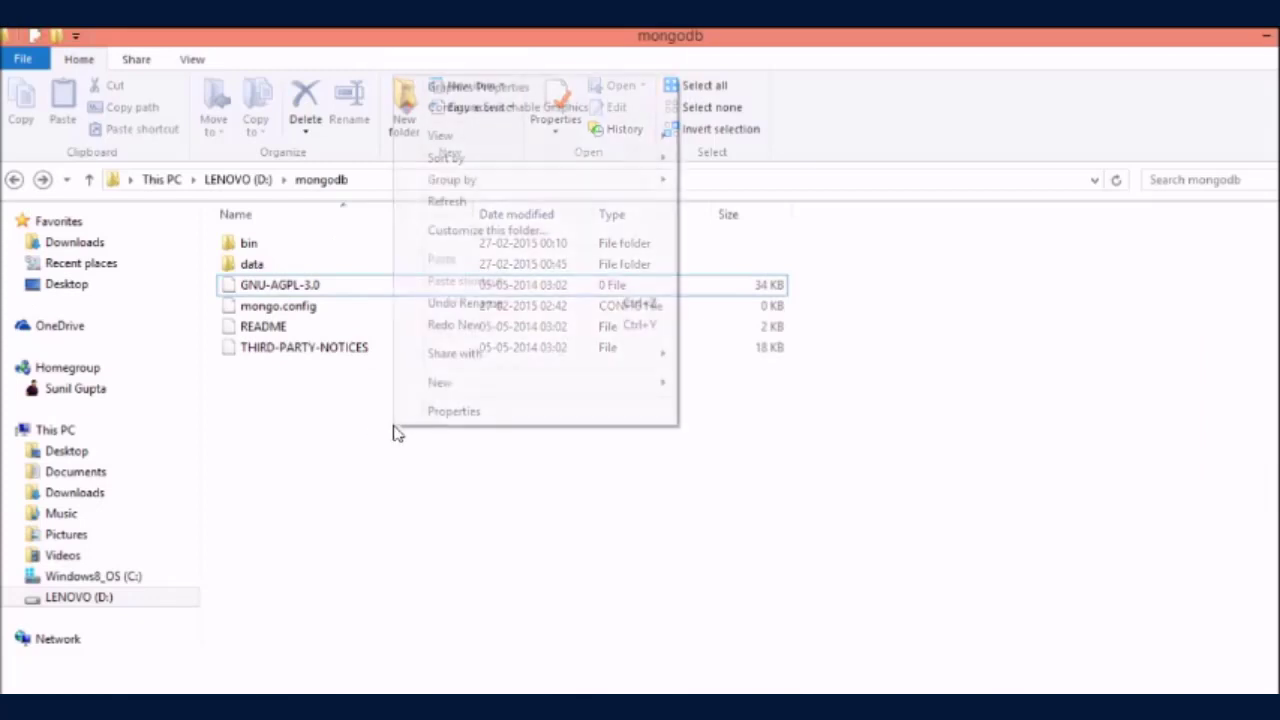
{"action": "mouse_move", "coordinate": [597, 391]}
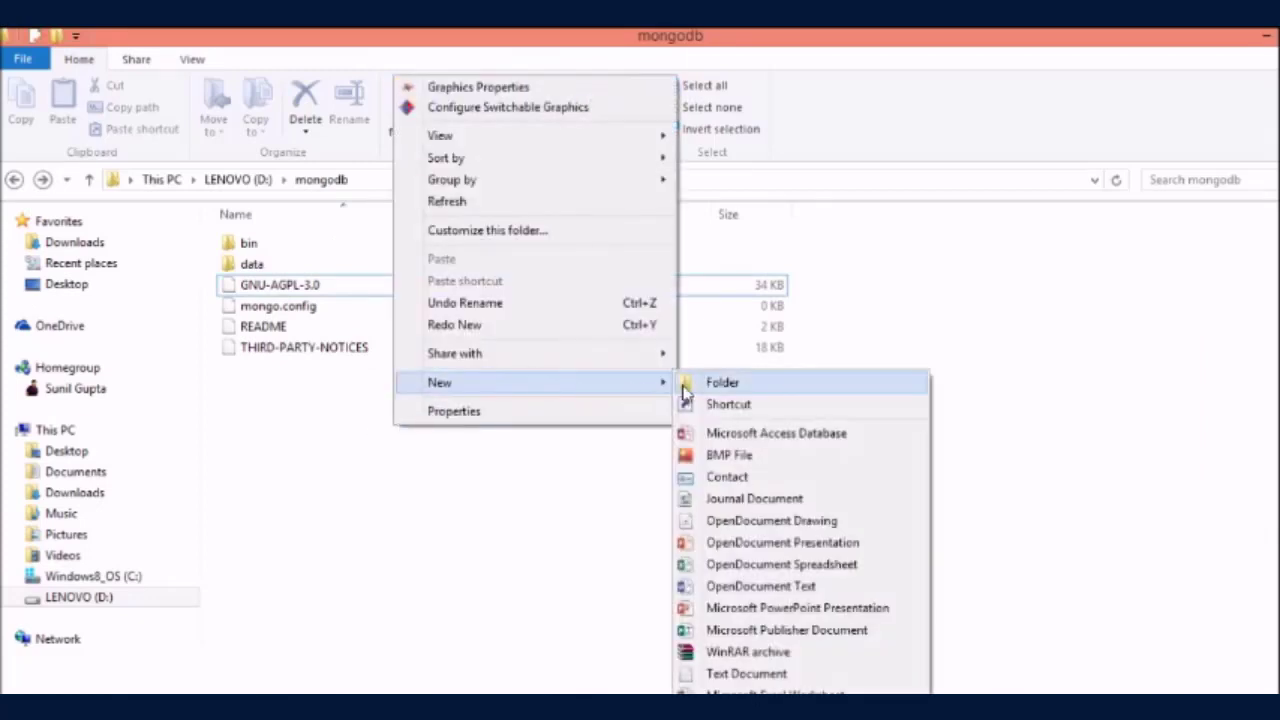
{"action": "left_click", "coordinate": [717, 381]}
{"action": "type", "text": "log"}
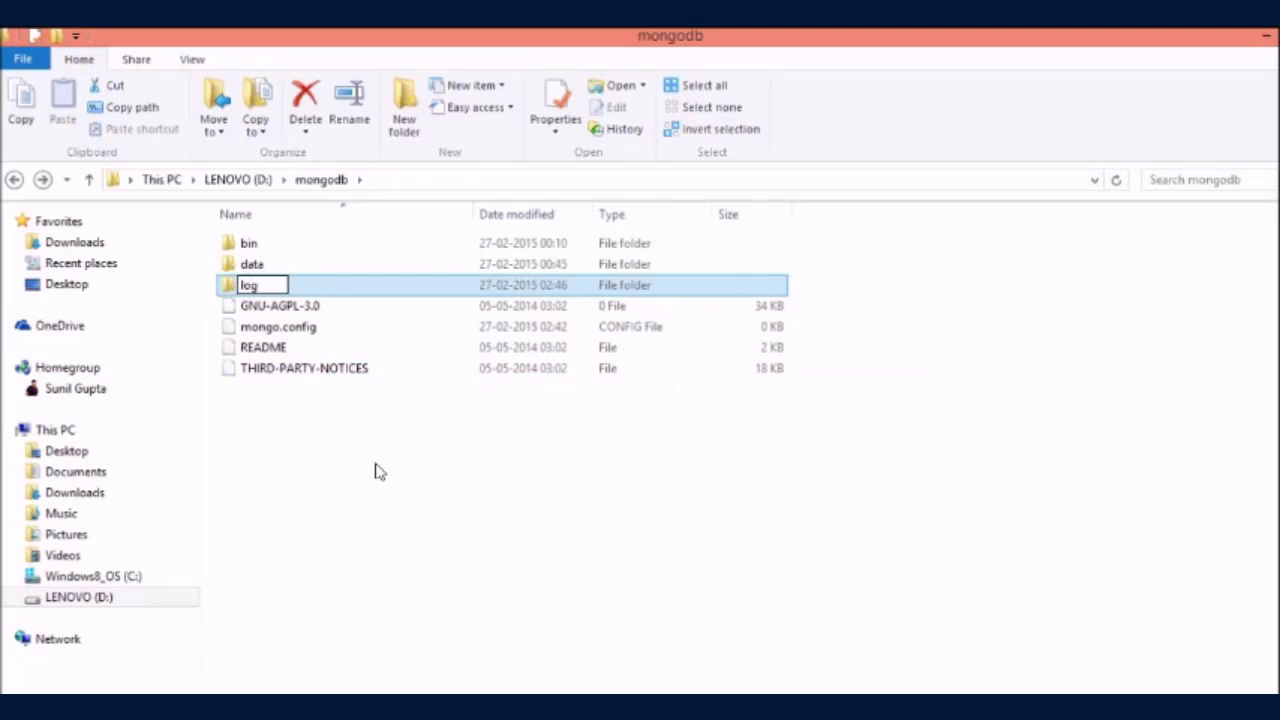
{"action": "key", "text": "Return"}
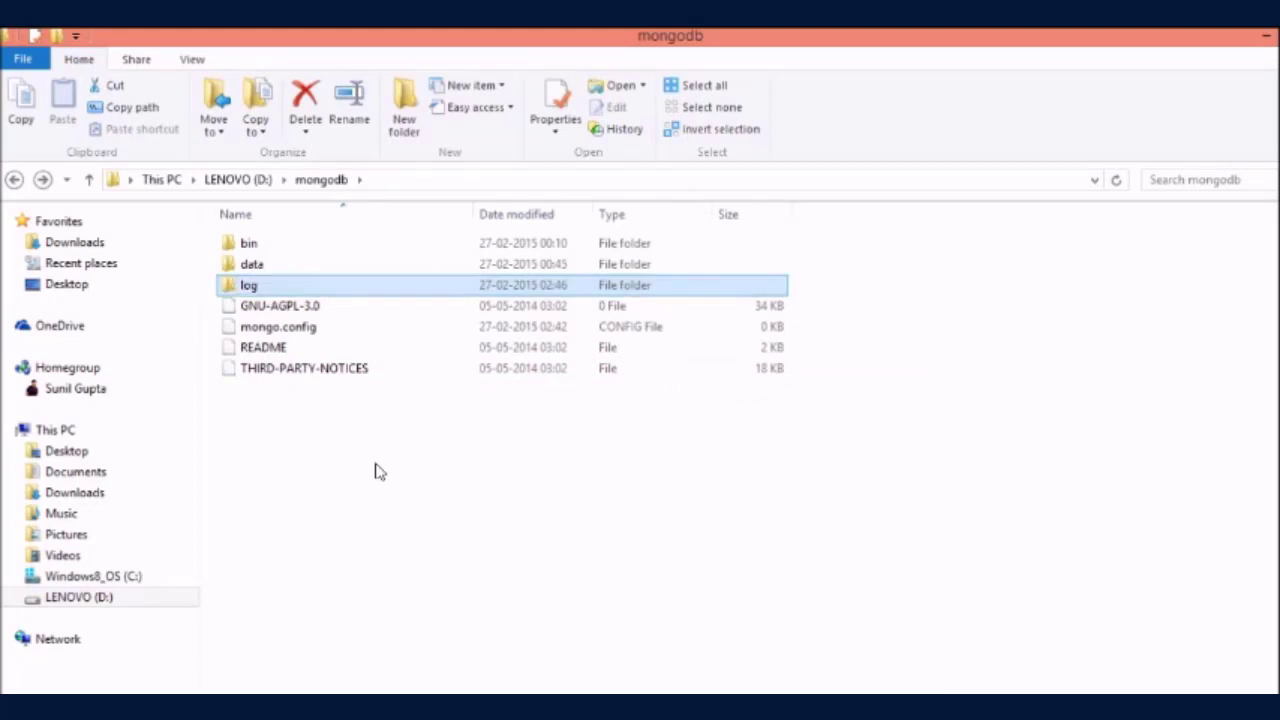
{"action": "double_click", "coordinate": [371, 288]}
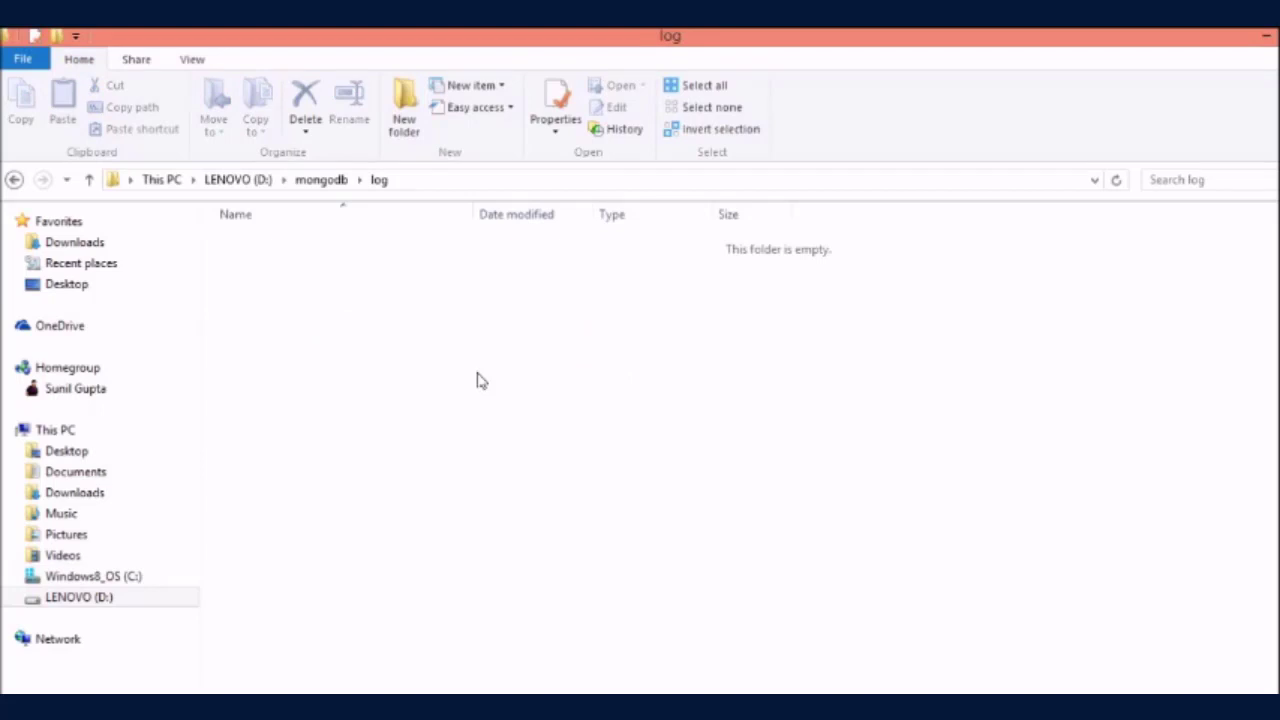
{"action": "key", "text": "BackSpace"}
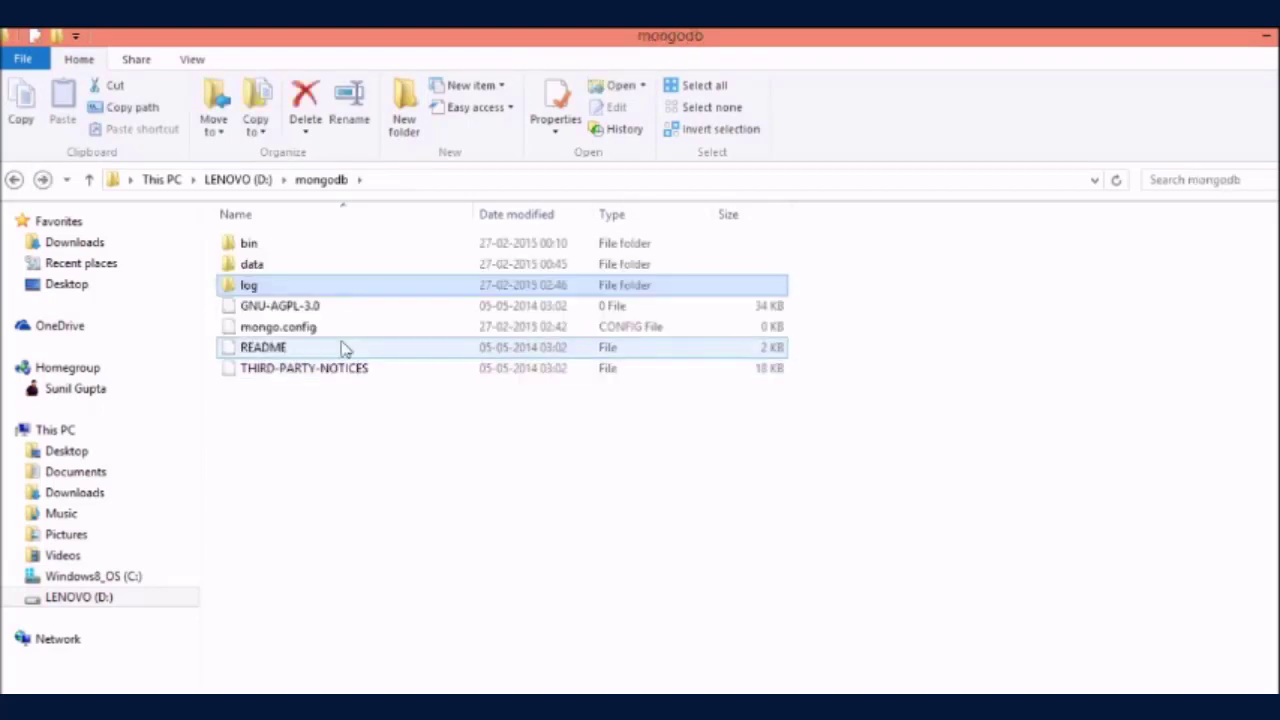
- In Notepad++, examine the mongo.log file name in logpath, check the log folder's contents in File Explorer, and return to mongo.config
{"action": "key", "text": "alt+Tab"}
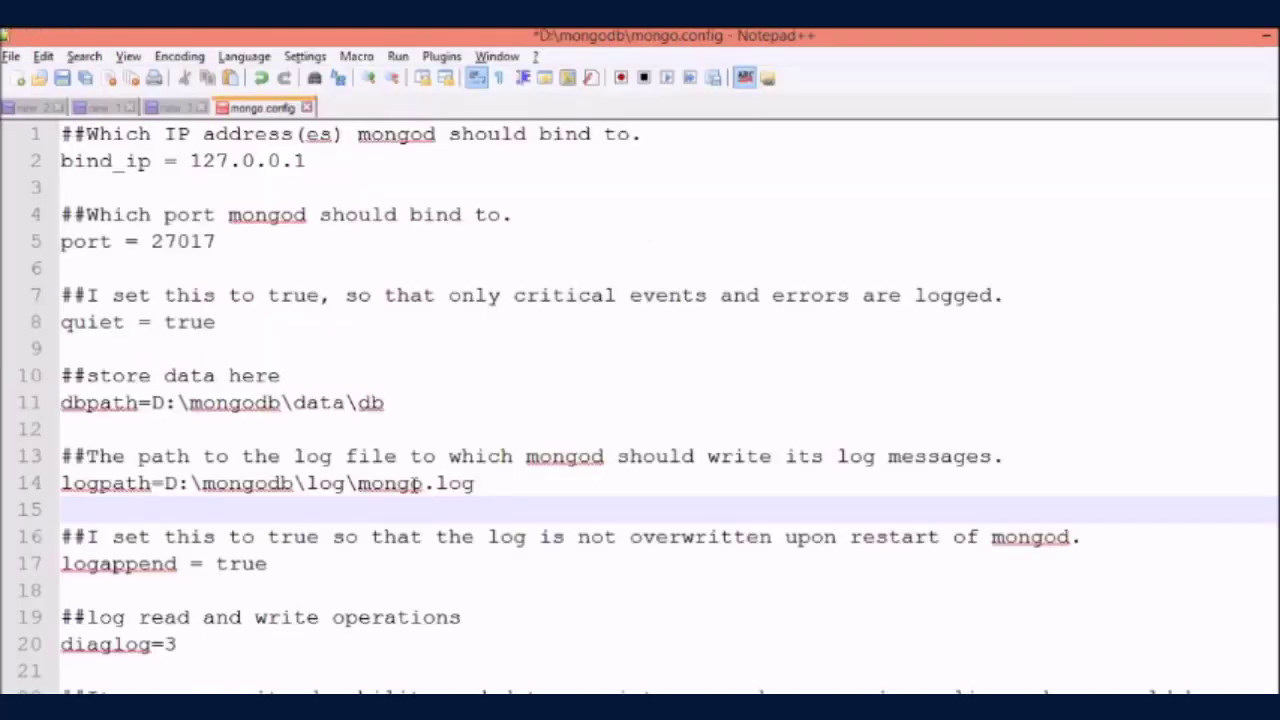
{"action": "double_click", "coordinate": [390, 484]}
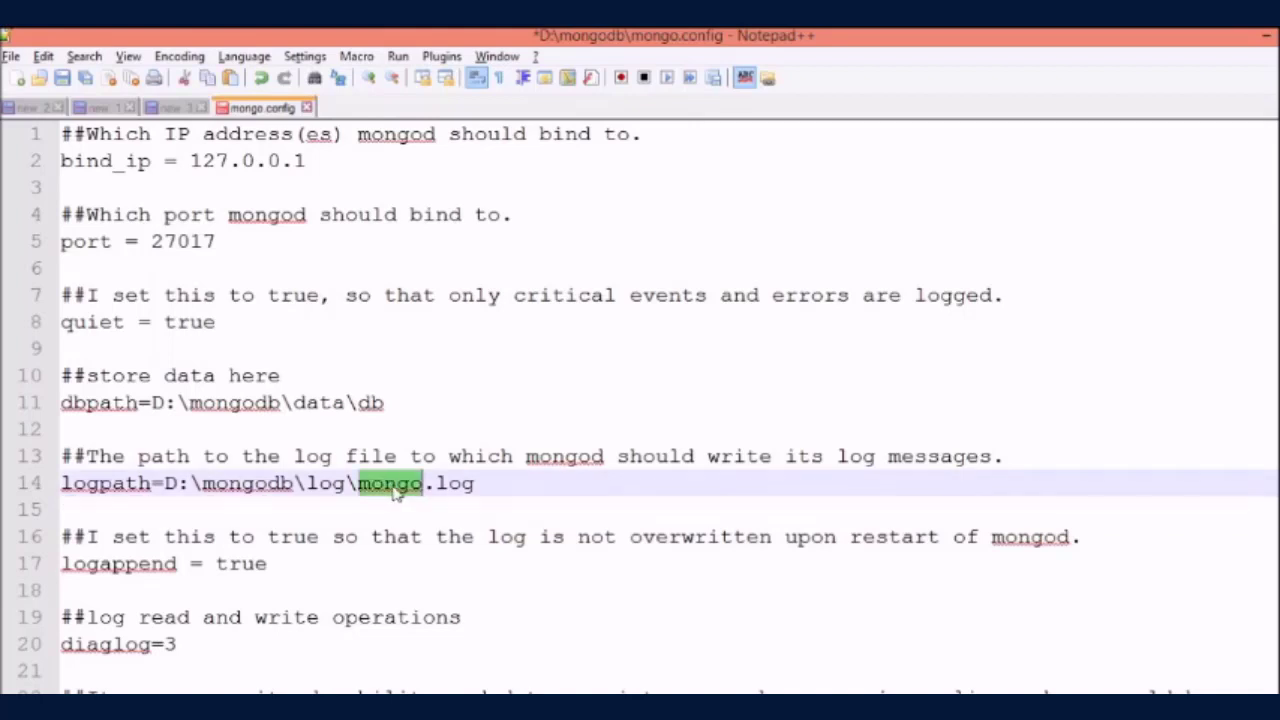
{"action": "left_click", "coordinate": [476, 484], "text": "shift"}
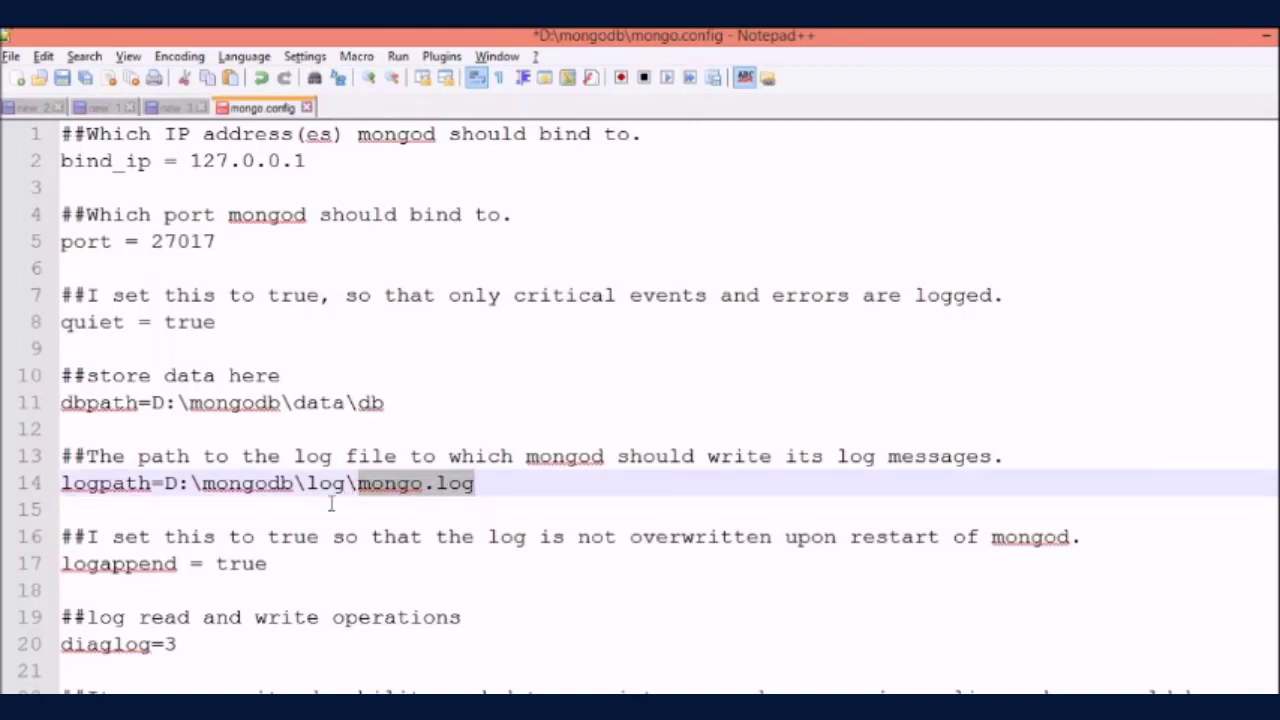
{"action": "key", "text": "alt+Tab"}
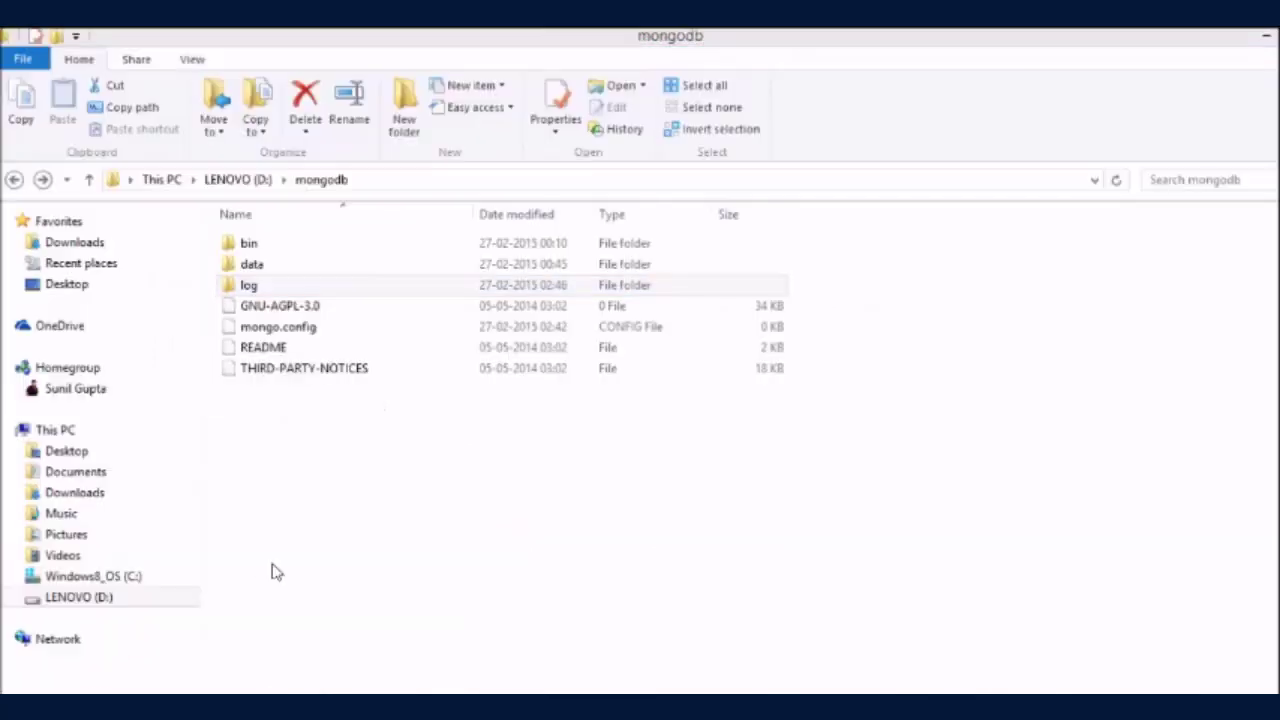
{"action": "double_click", "coordinate": [355, 291]}
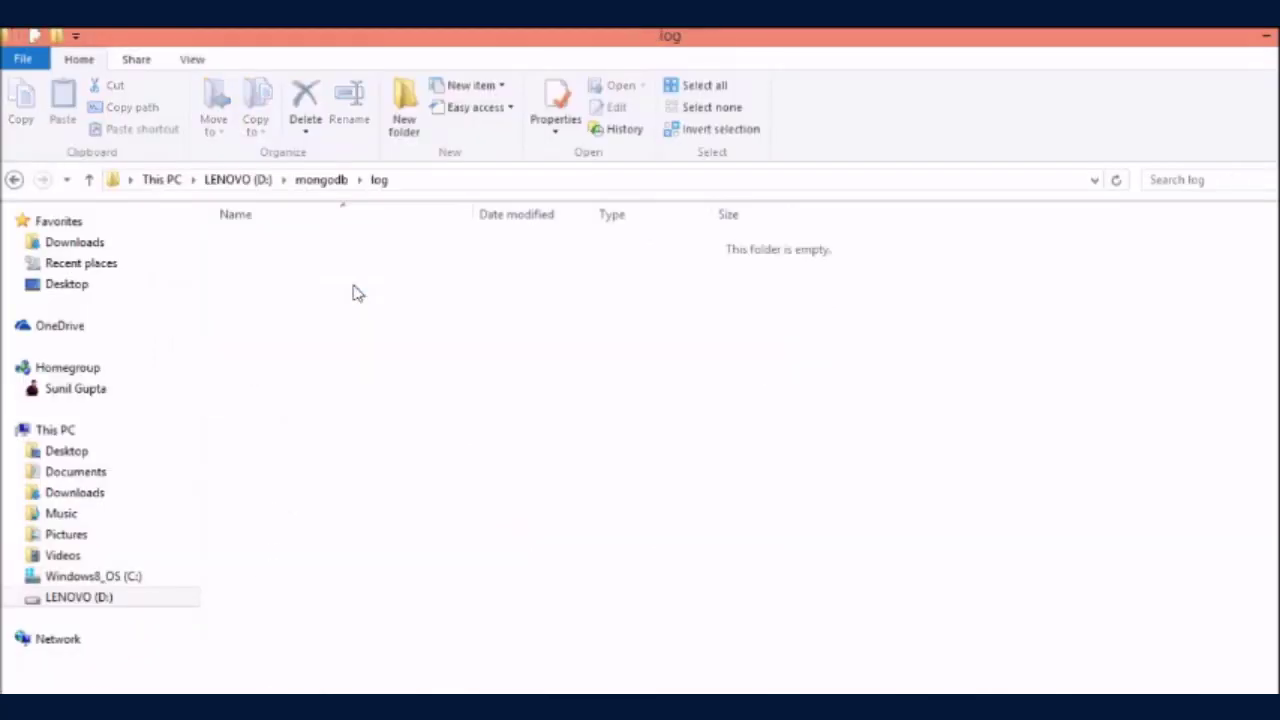
{"action": "key", "text": "BackSpace"}
{"action": "key", "text": "alt+Tab"}
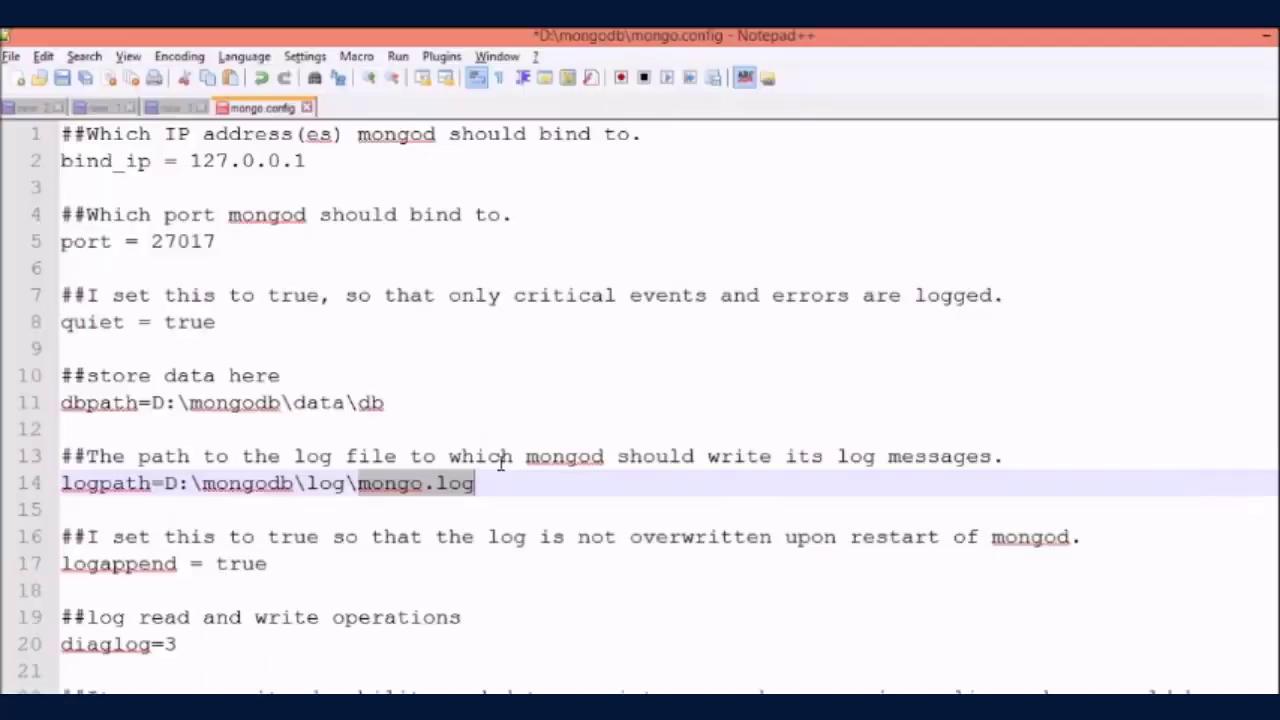
- Examine the logappend, diaglog and journaling settings in mongo.config along with their explanatory comments
{"action": "left_click", "coordinate": [347, 566]}
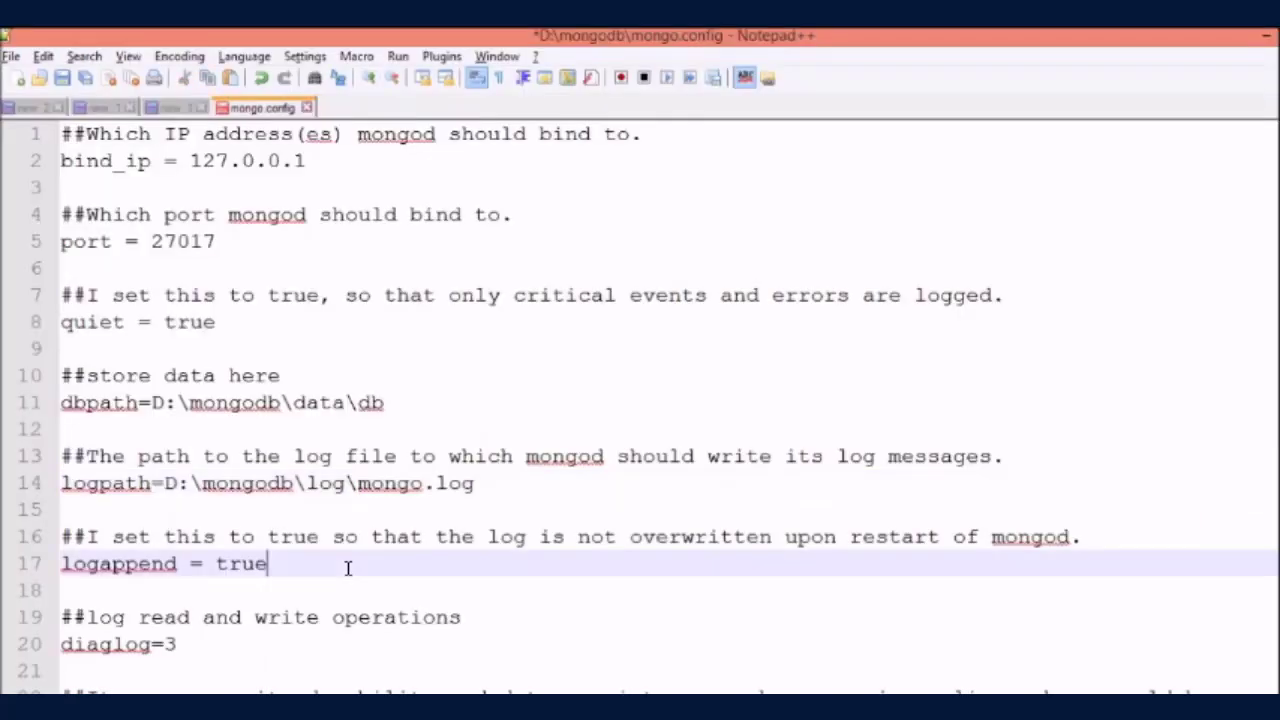
{"action": "double_click", "coordinate": [122, 566]}
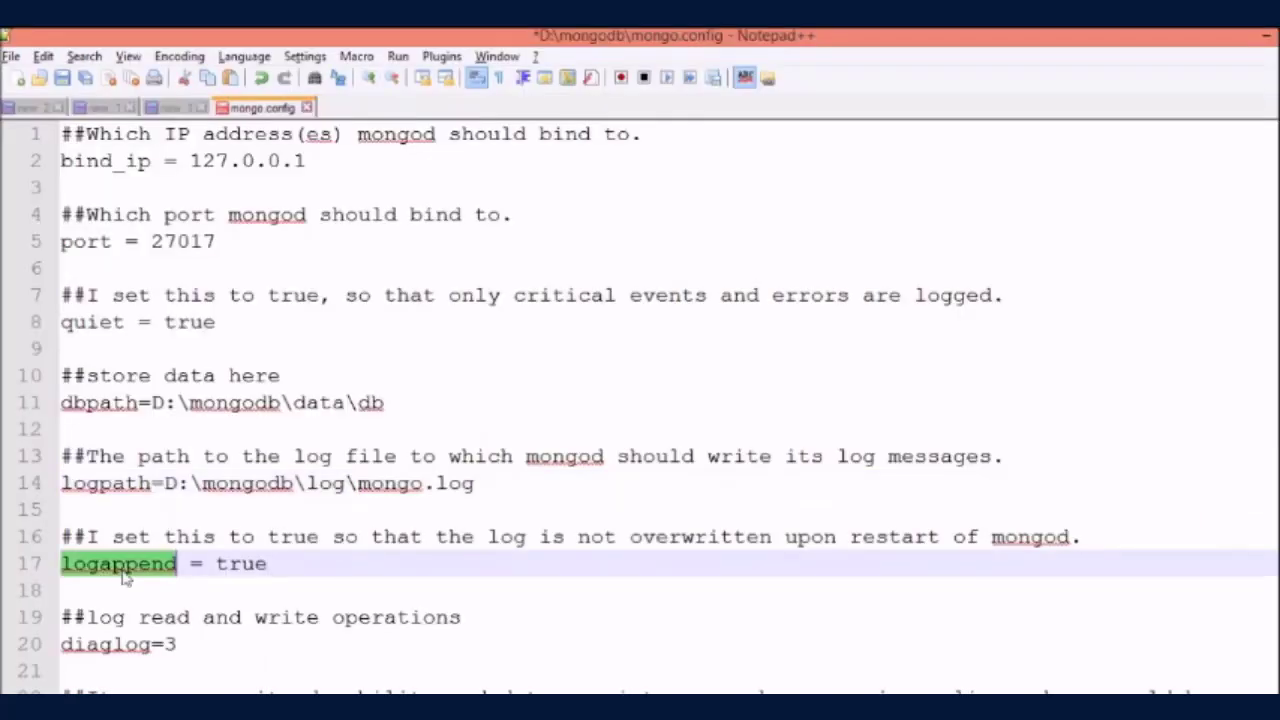
{"action": "left_click", "coordinate": [240, 564]}
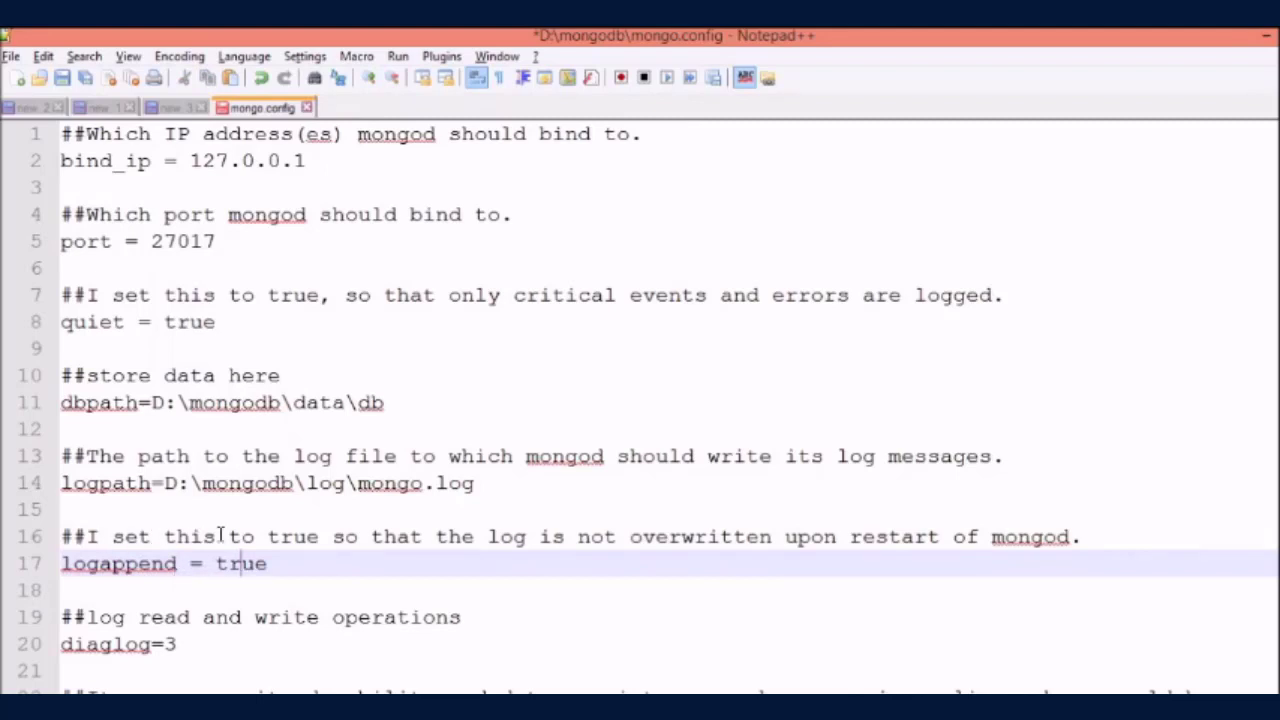
{"action": "left_click", "coordinate": [467, 566]}
{"action": "double_click", "coordinate": [242, 566]}
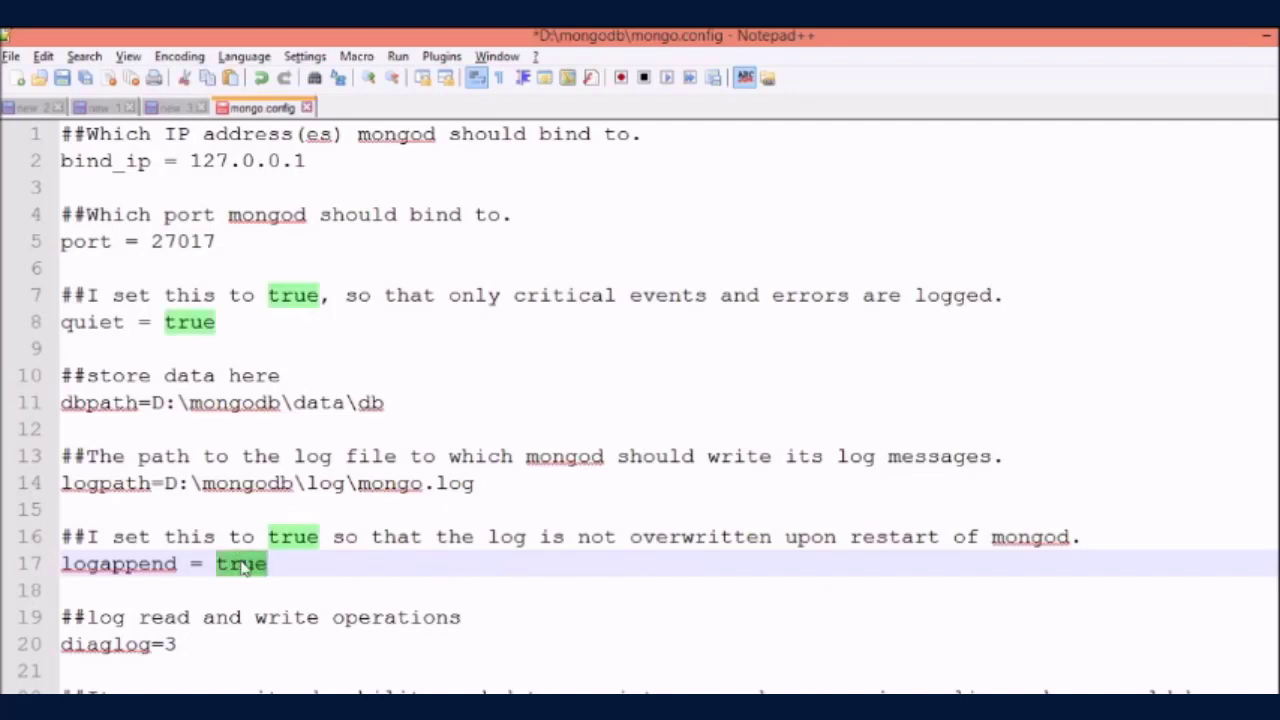
{"action": "left_click", "coordinate": [352, 572]}
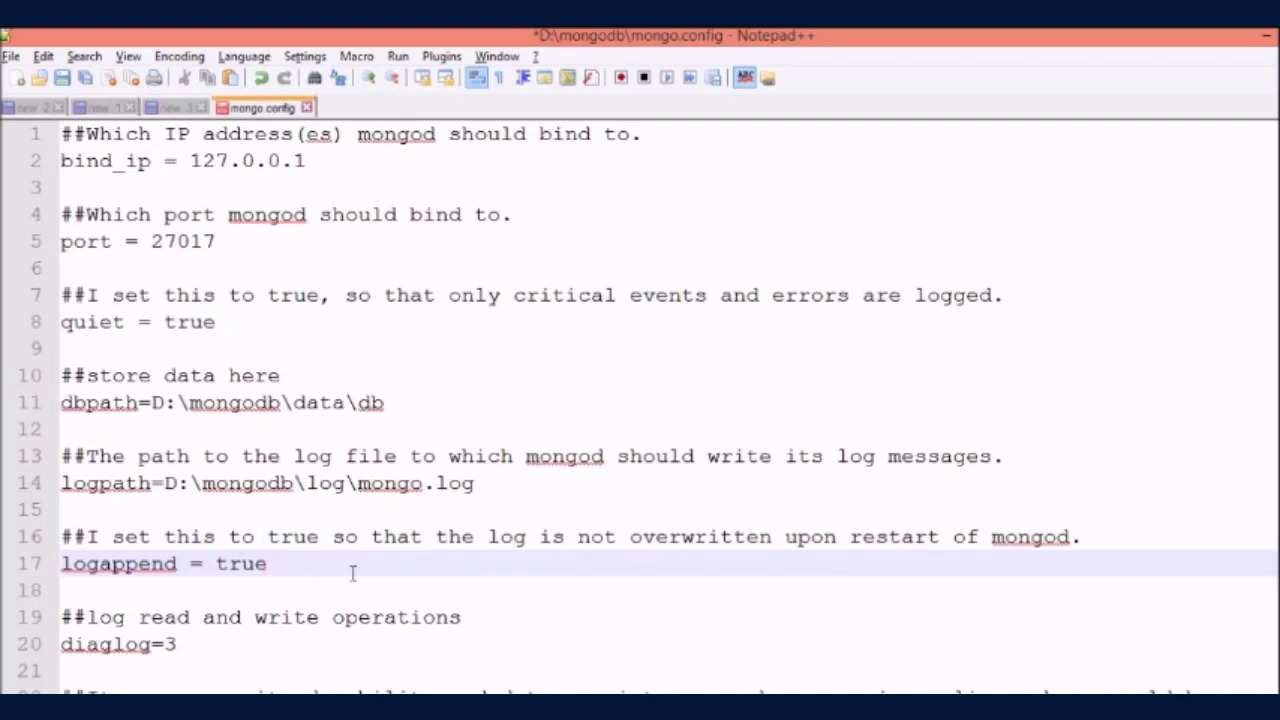
{"action": "scroll", "coordinate": [648, 404], "scroll_direction": "down", "scroll_amount": 1}
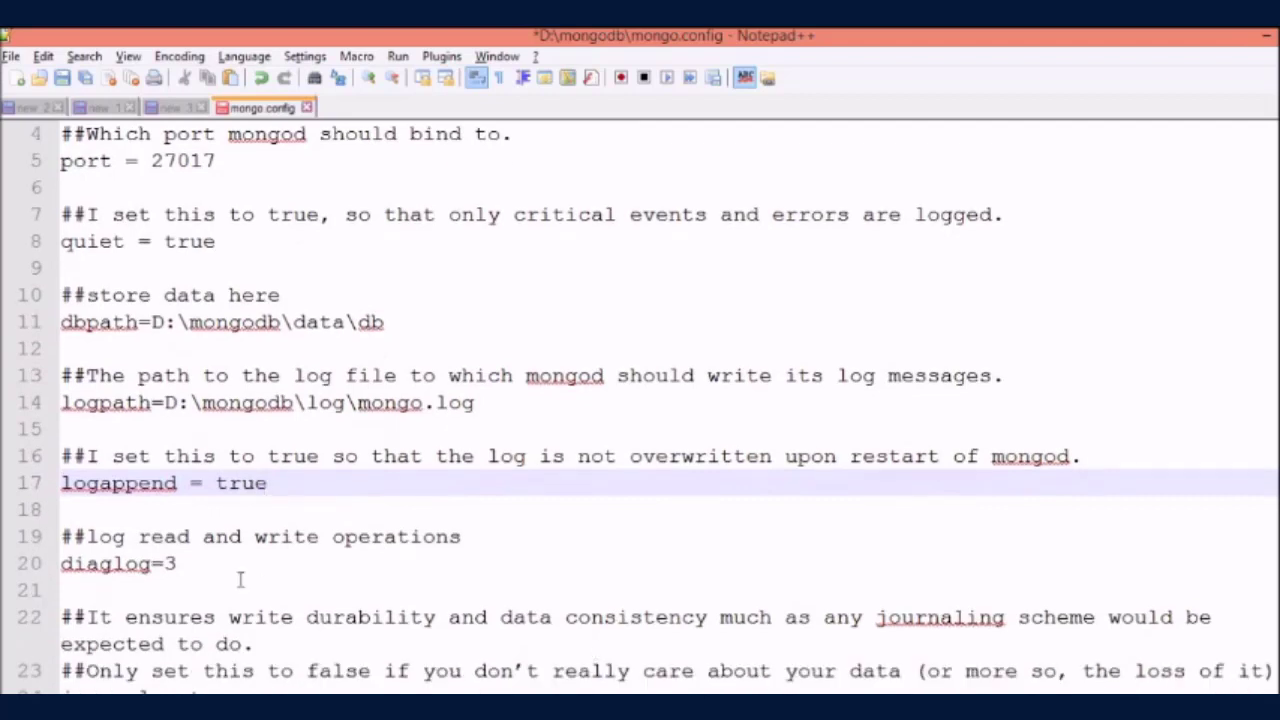
{"action": "double_click", "coordinate": [98, 568]}
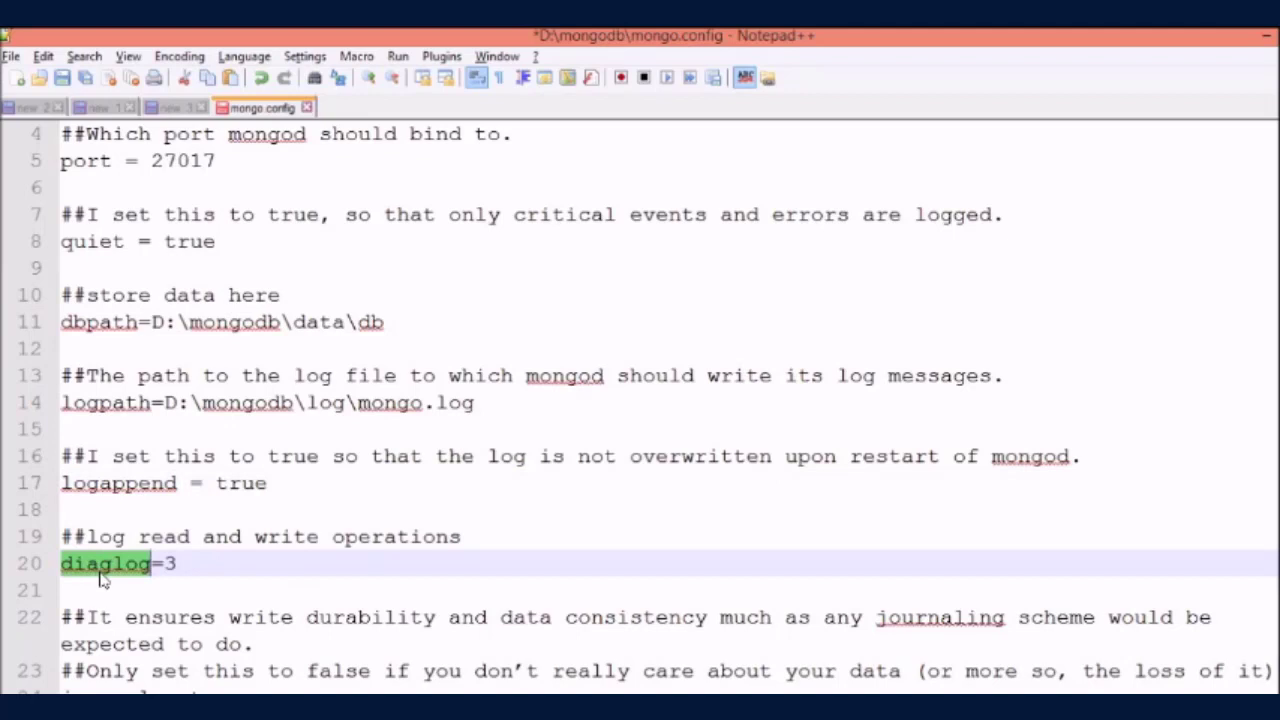
{"action": "left_click", "coordinate": [222, 565]}
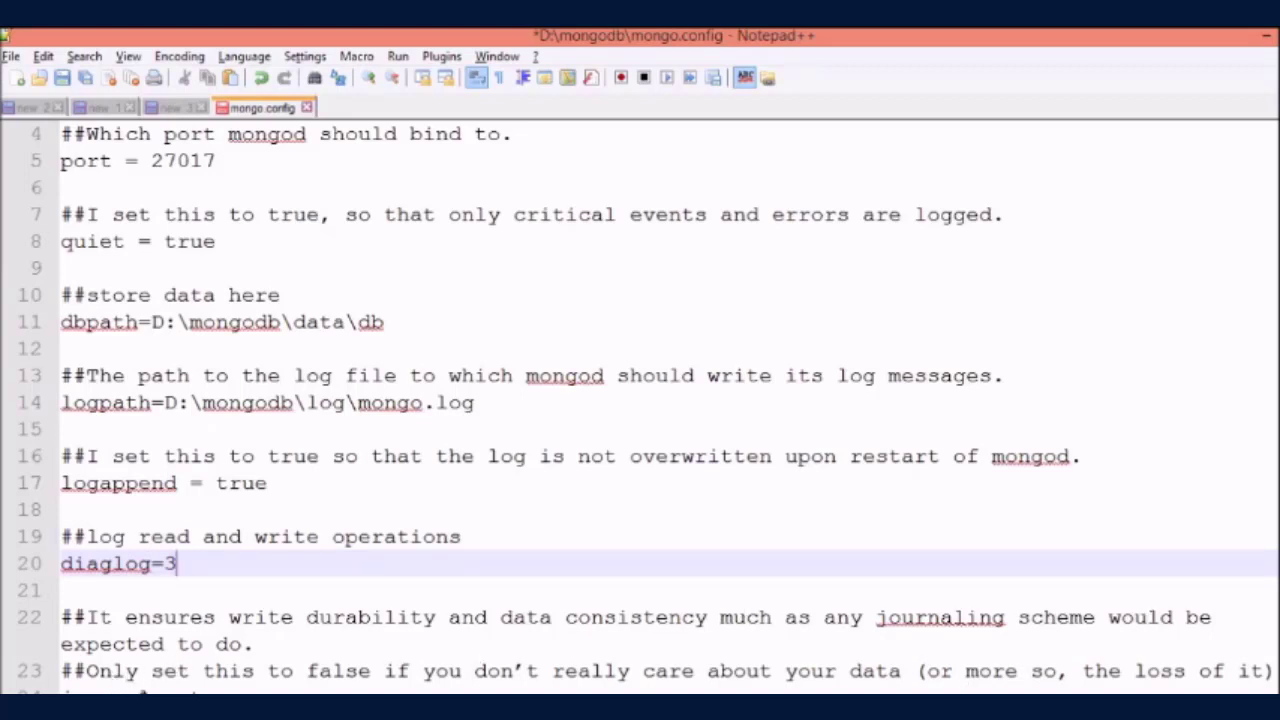
{"action": "left_click", "coordinate": [150, 691]}
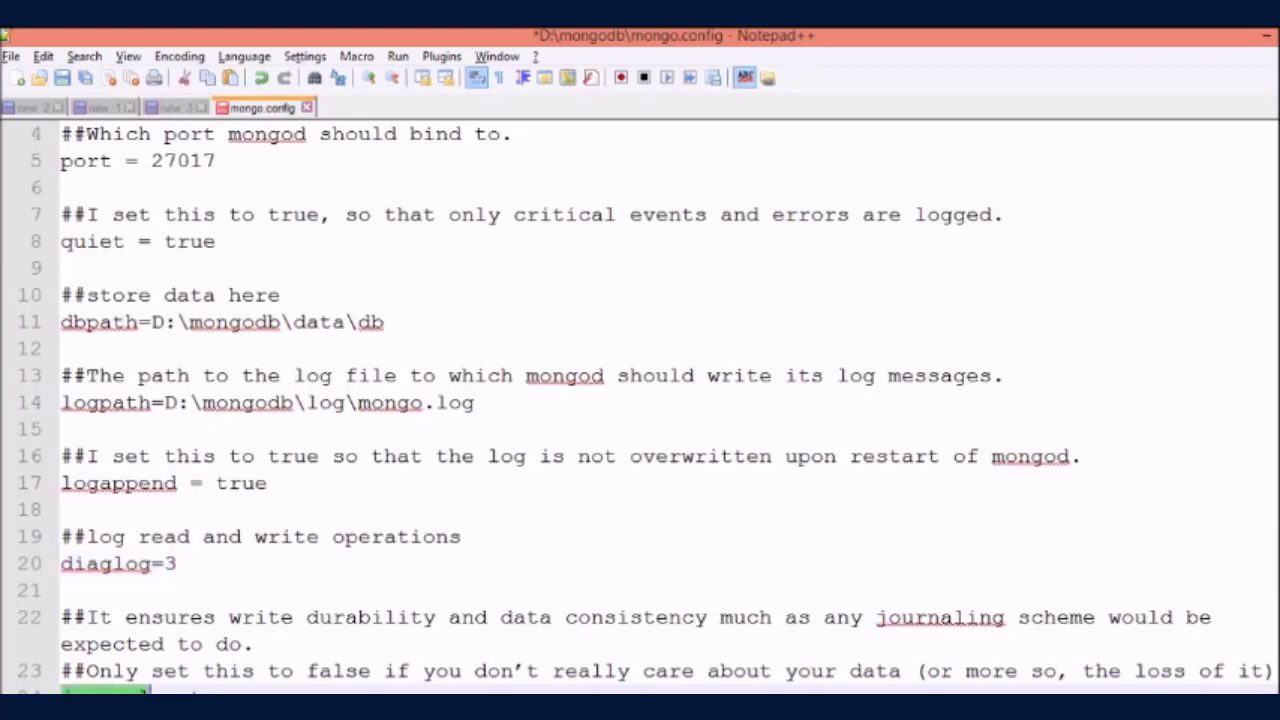
{"action": "left_click", "coordinate": [226, 690]}
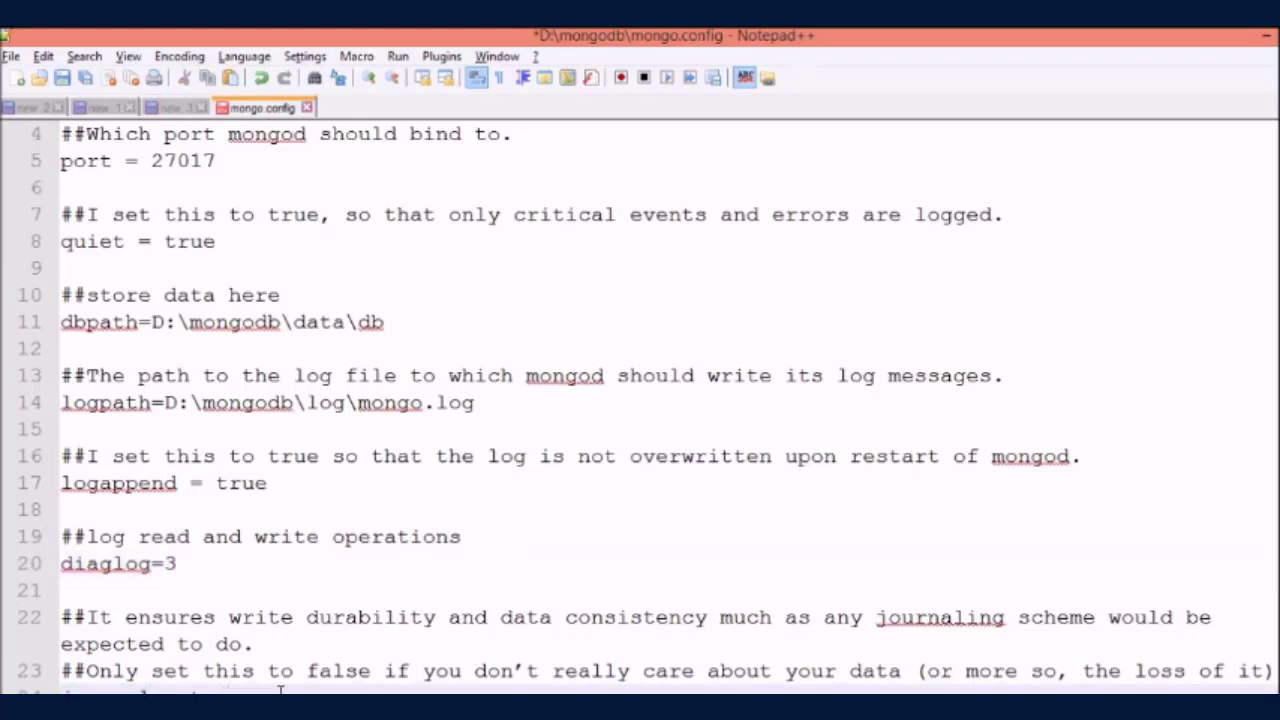